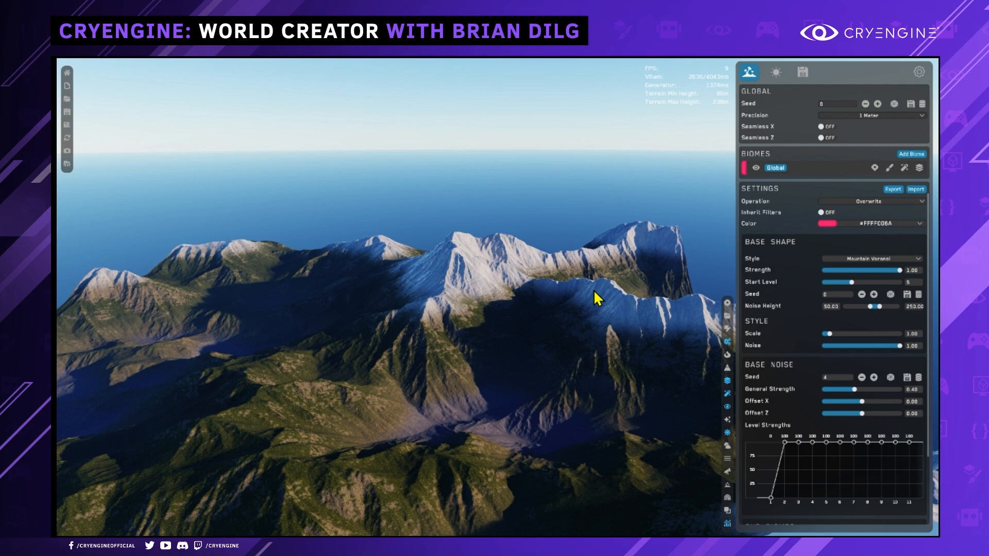
# - Examine the snow-capped mountain terrain up close, from a distance and from above
pyautogui.scroll(2, 572, 291)
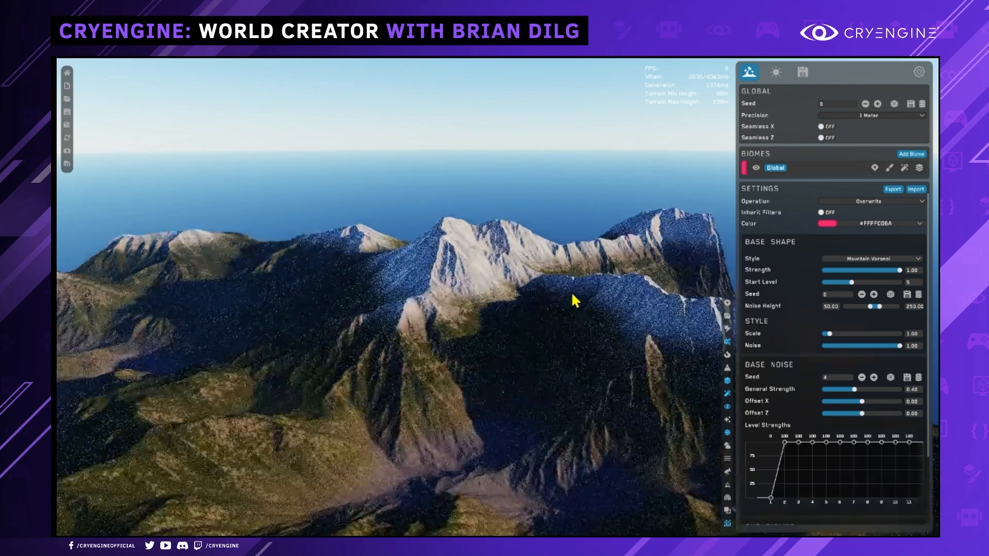
pyautogui.scroll(5, 561, 297)
pyautogui.moveTo(562, 298); pyautogui.dragTo(647, 292, button='middle')
pyautogui.moveTo(645, 292); pyautogui.dragTo(690, 304, button='right')
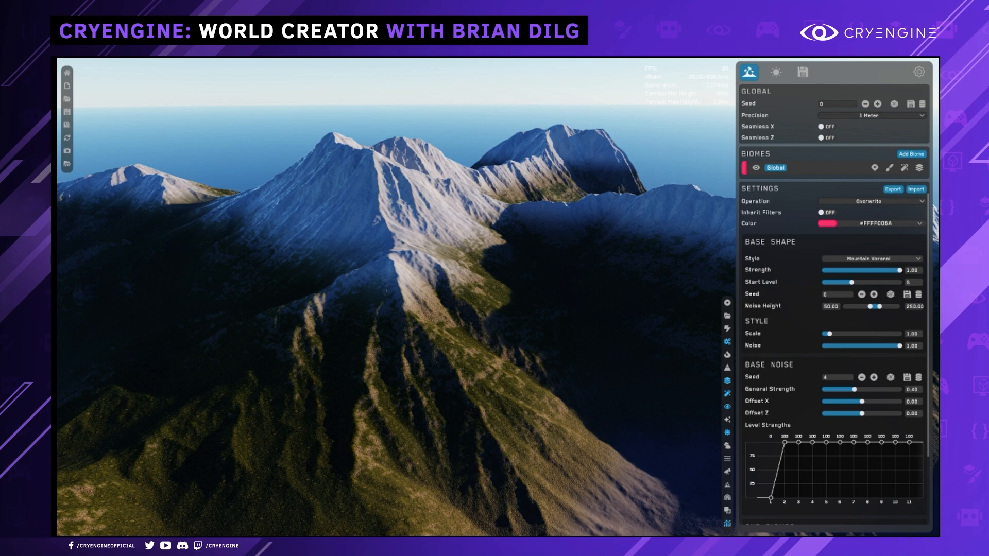
pyautogui.press('s')
pyautogui.moveTo(668, 216); pyautogui.dragTo(645, 153, button='right')
pyautogui.scroll(1, 615, 176)
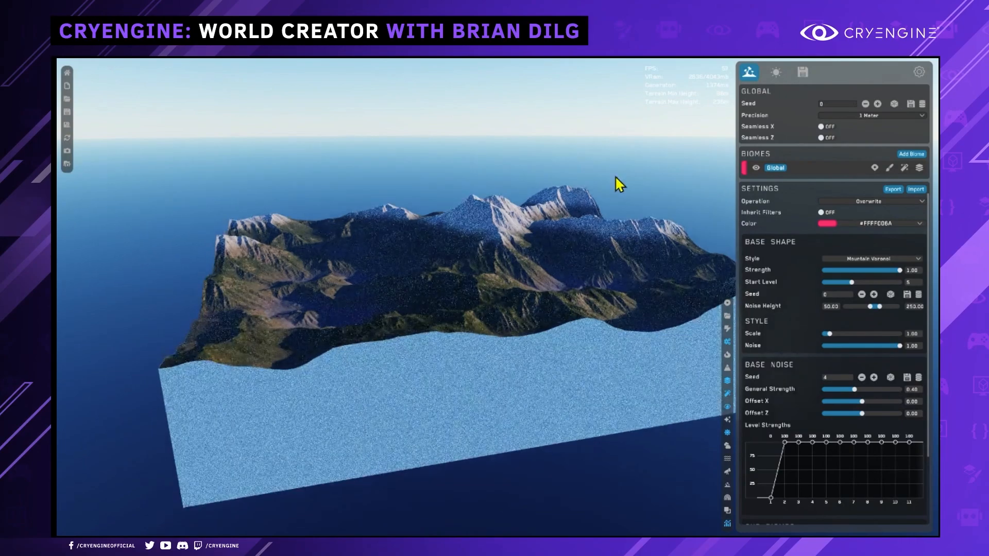
pyautogui.press('e')
pyautogui.moveTo(625, 157); pyautogui.dragTo(595, 198, button='right')
pyautogui.press('w')
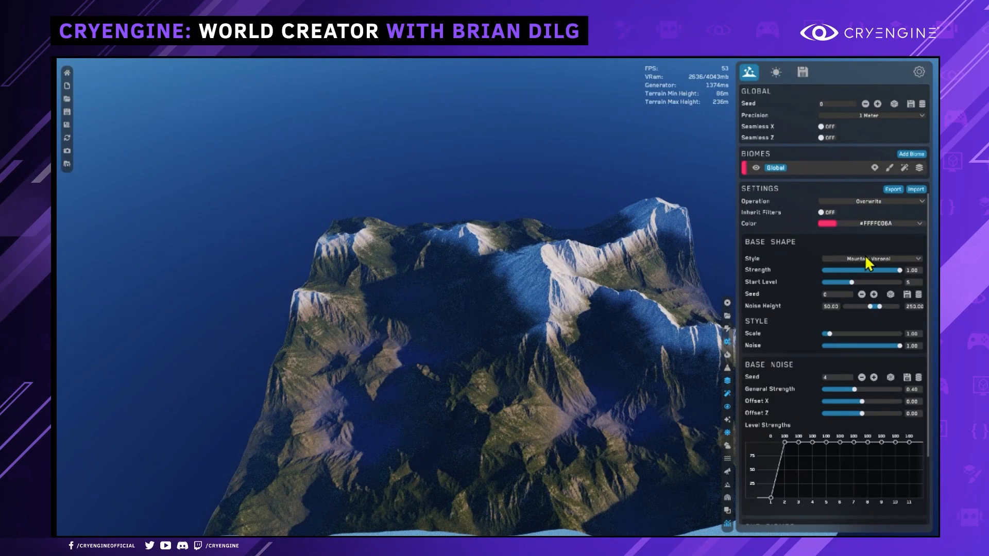
# - Change the Global biome's base shape style to Canyon in the existing mountain project
pyautogui.click(886, 258)
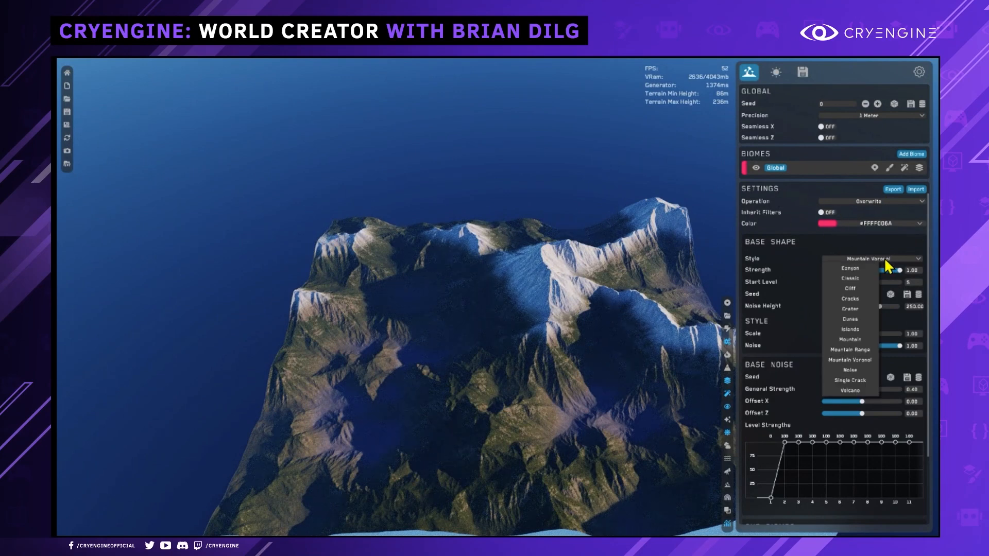
pyautogui.click(859, 267)
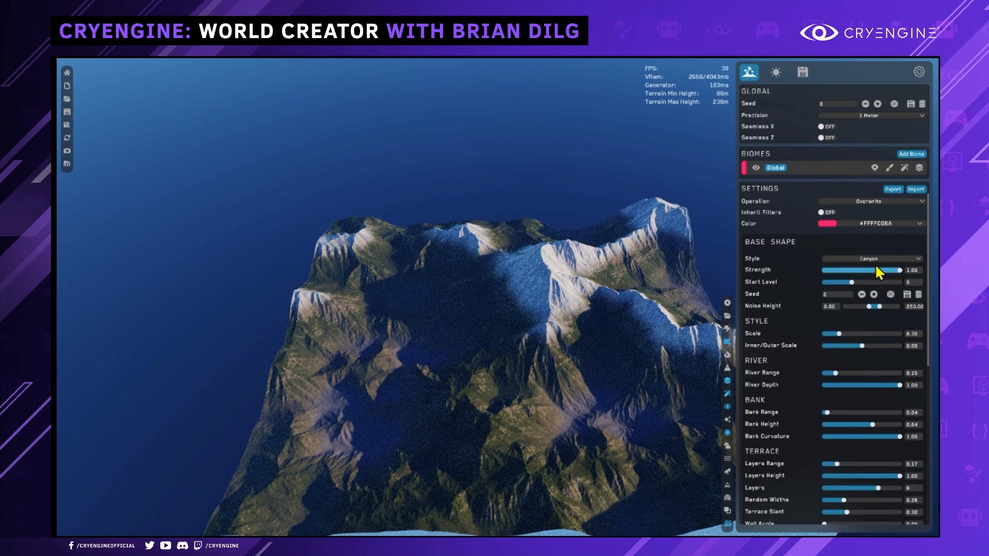
pyautogui.press('w')
pyautogui.moveTo(695, 284)
pyautogui.mouseDown(button='right')
pyautogui.moveTo(714, 285)
pyautogui.moveTo(701, 302)
pyautogui.mouseUp(button='right')
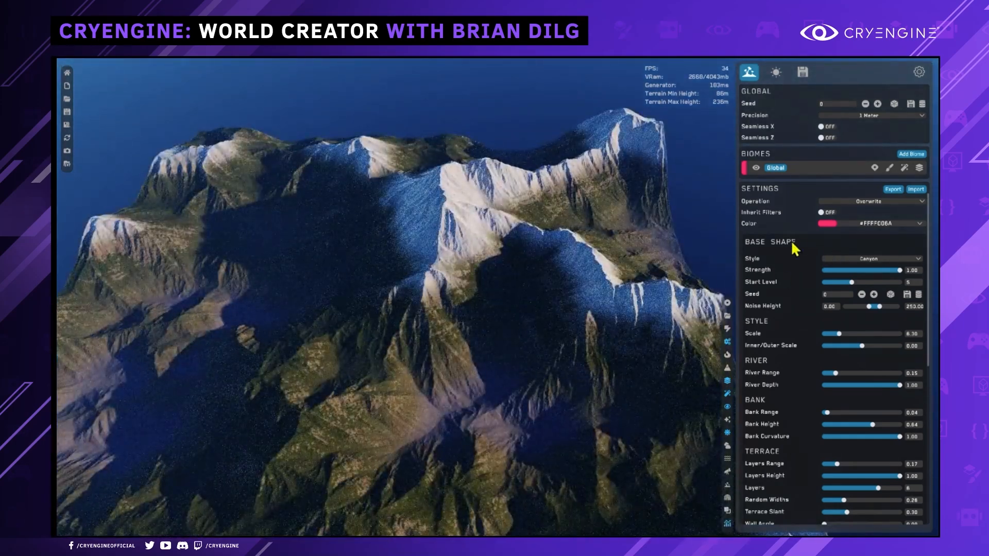
# - Start a new project without saving the current one and select its Global biome
pyautogui.click(67, 85)
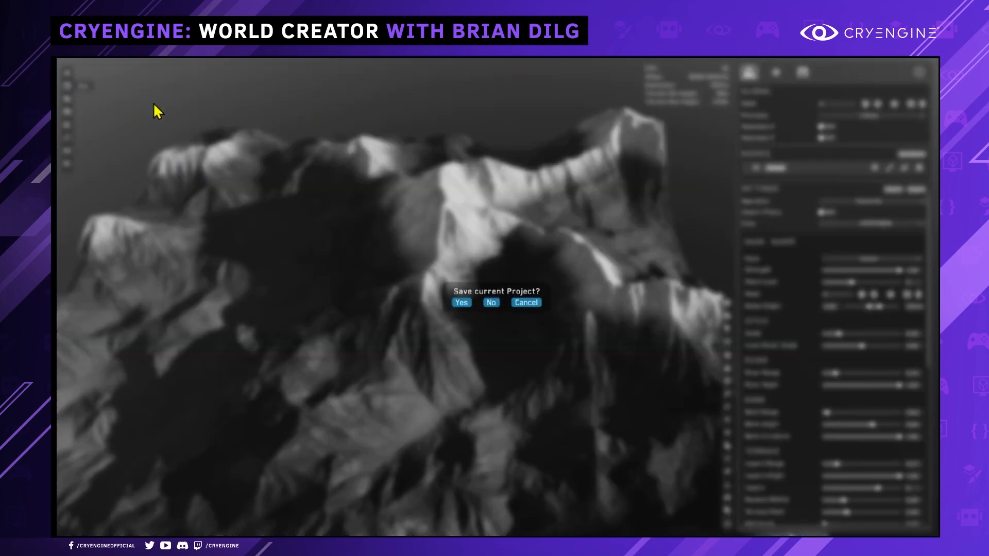
pyautogui.click(492, 302)
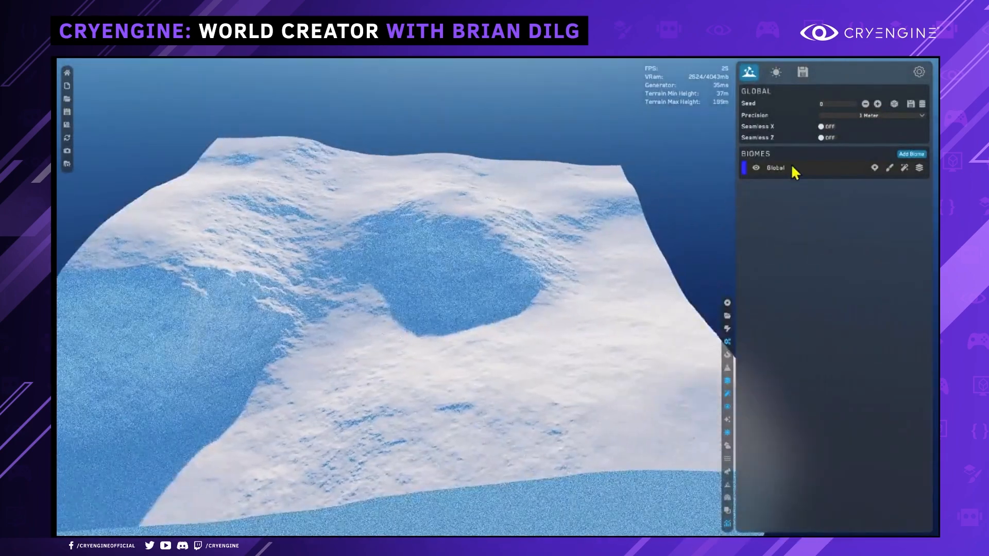
pyautogui.click(785, 167)
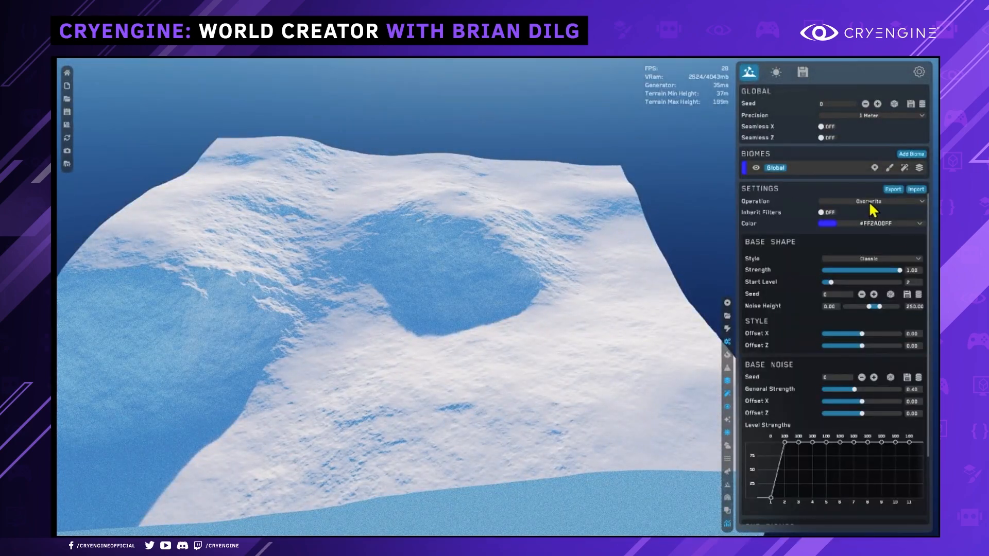
# - Set the new project's base shape style to Canyon and view the terrain from several angles
pyautogui.click(887, 257)
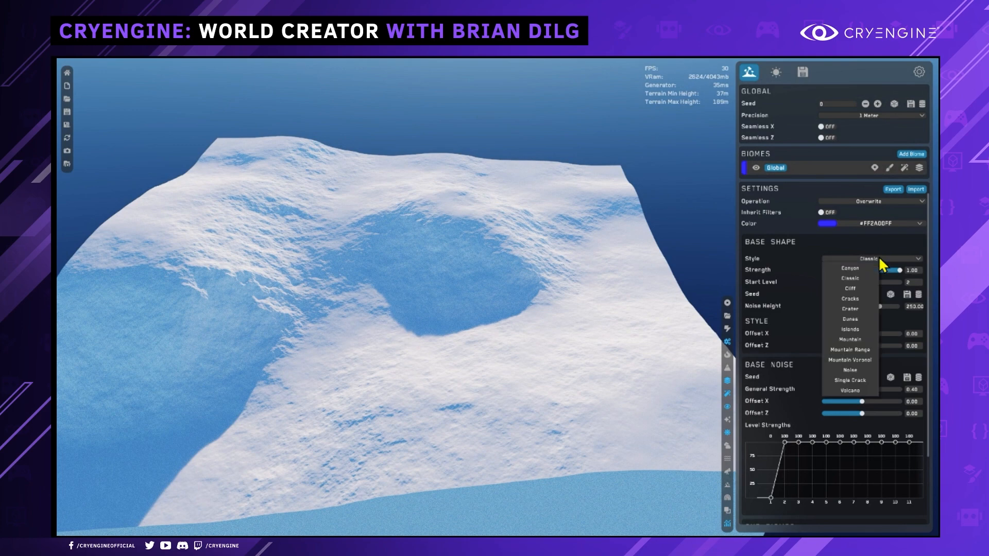
pyautogui.click(851, 269)
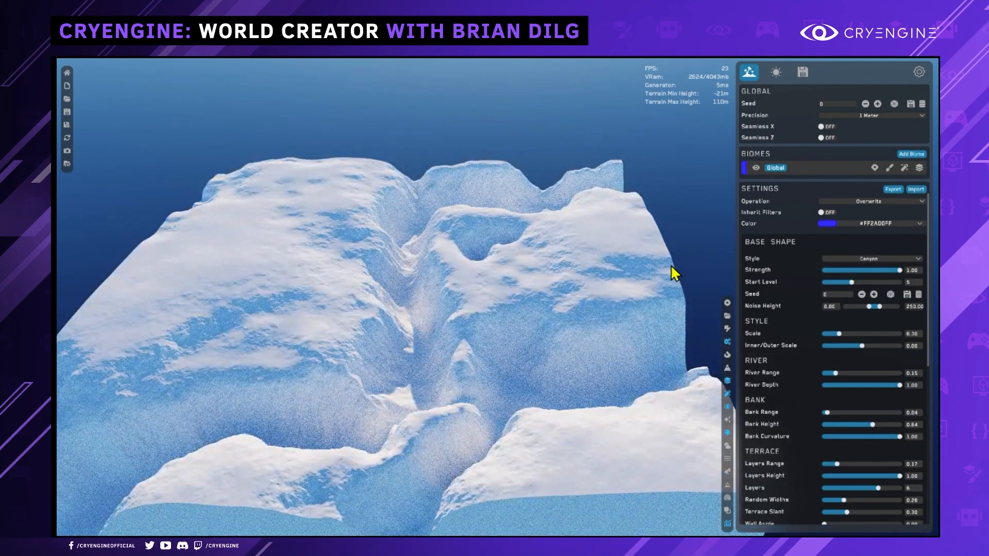
pyautogui.moveTo(668, 263); pyautogui.dragTo(642, 263, button='right')
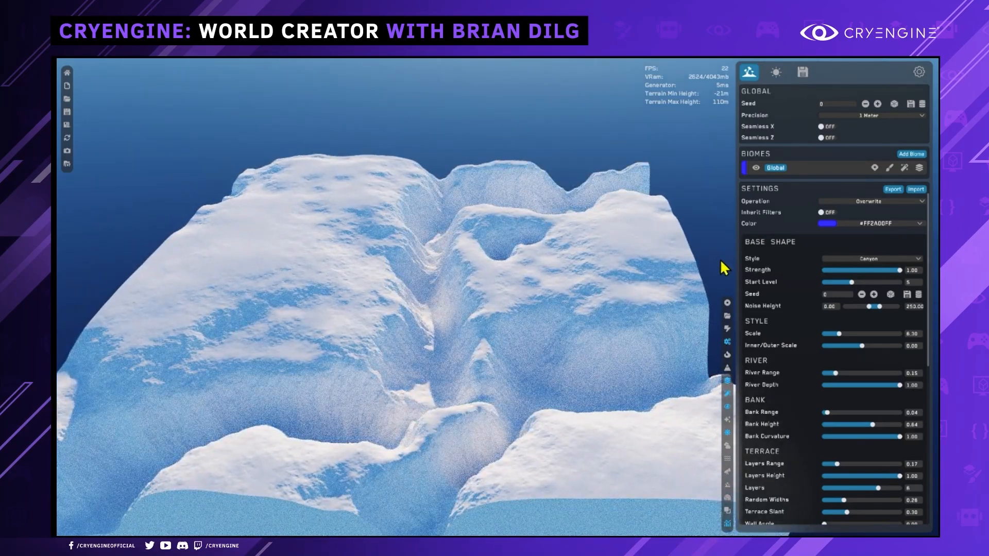
pyautogui.moveTo(690, 393)
pyautogui.mouseDown(button='right')
pyautogui.moveTo(734, 410)
pyautogui.moveTo(685, 407)
pyautogui.mouseUp(button='right')
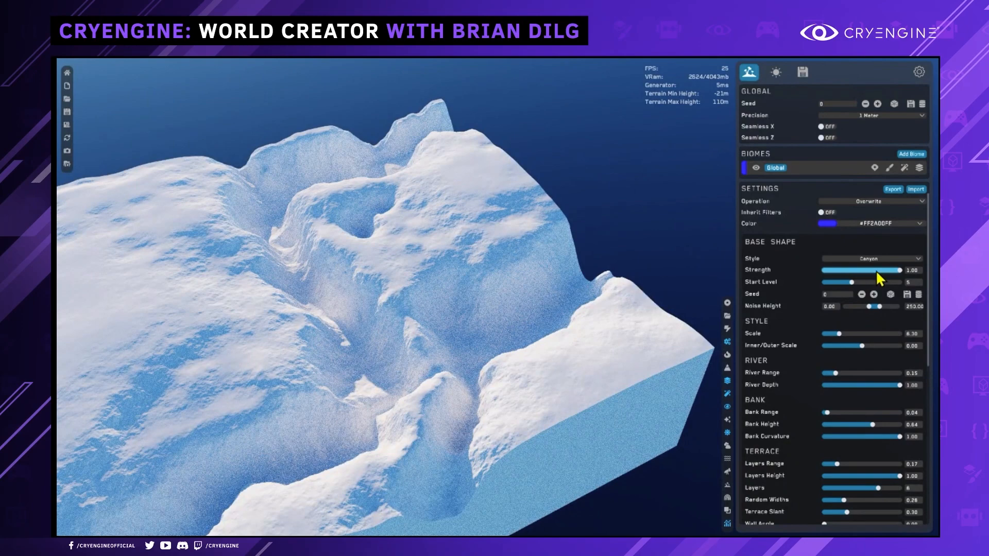
pyautogui.moveTo(507, 276); pyautogui.dragTo(461, 303, button='right')
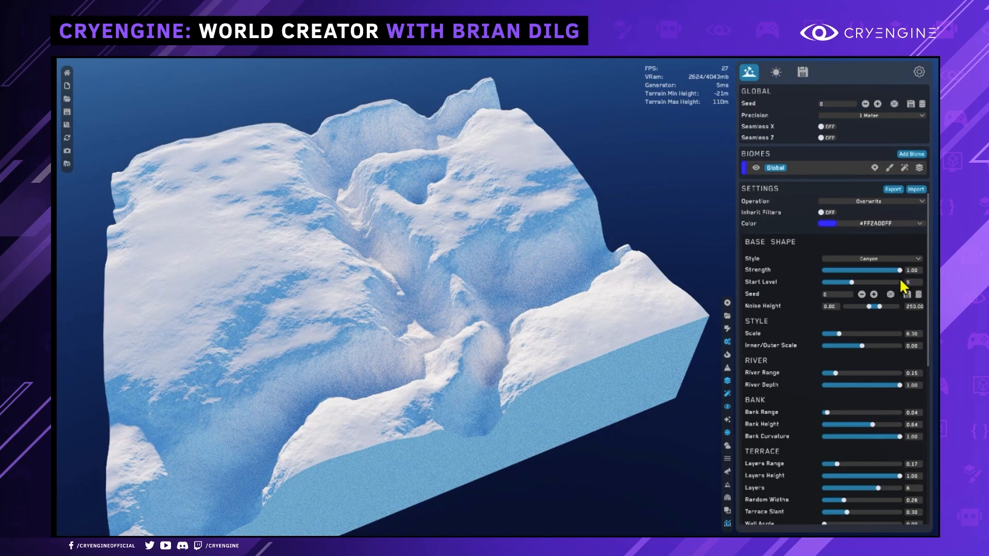
# - Step through several low seed values for the Canyon base shape and assign it a random seed
pyautogui.click(874, 294)
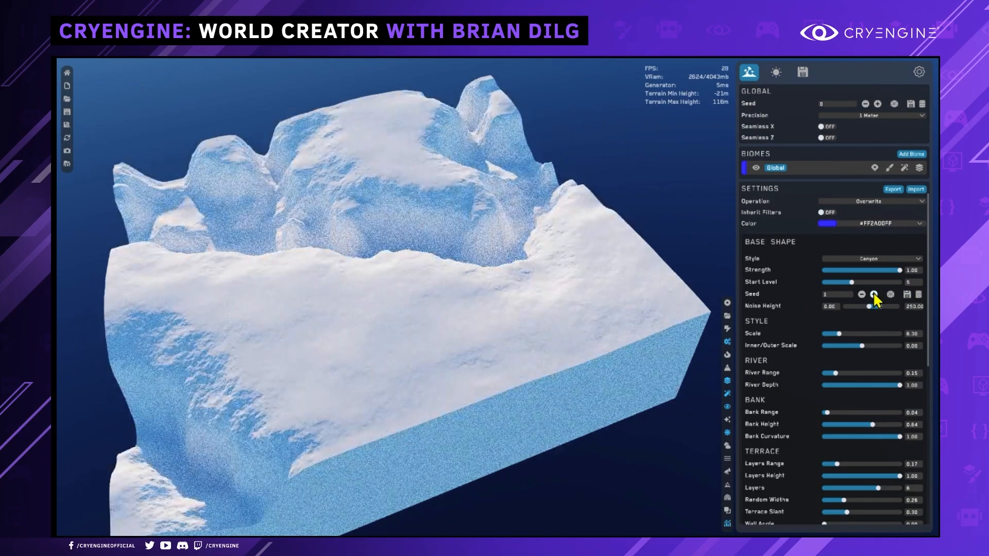
pyautogui.click(874, 294)
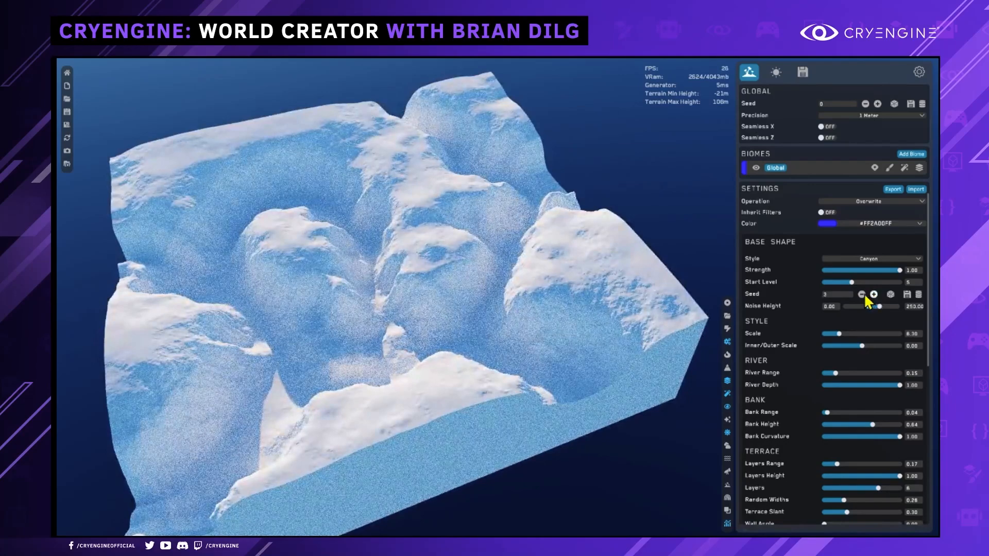
pyautogui.click(861, 294)
pyautogui.click(873, 294)
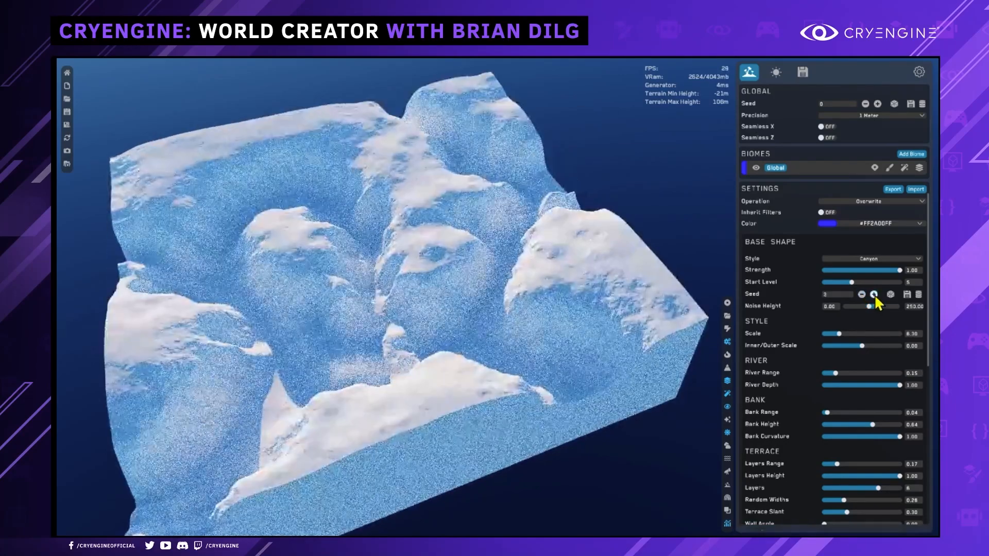
pyautogui.click(890, 294)
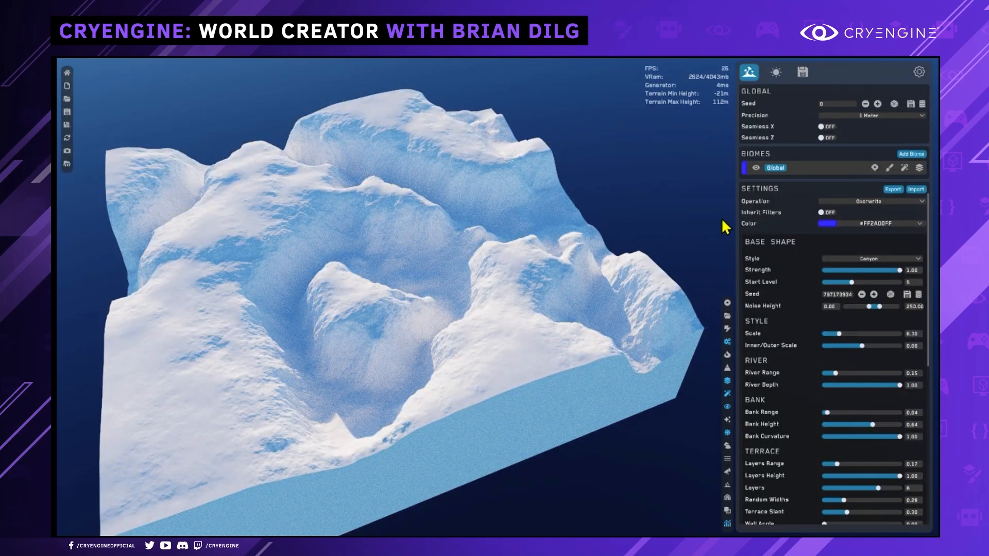
# - Switch the base shape style to Mountain and view the terrain from several sides
pyautogui.click(879, 261)
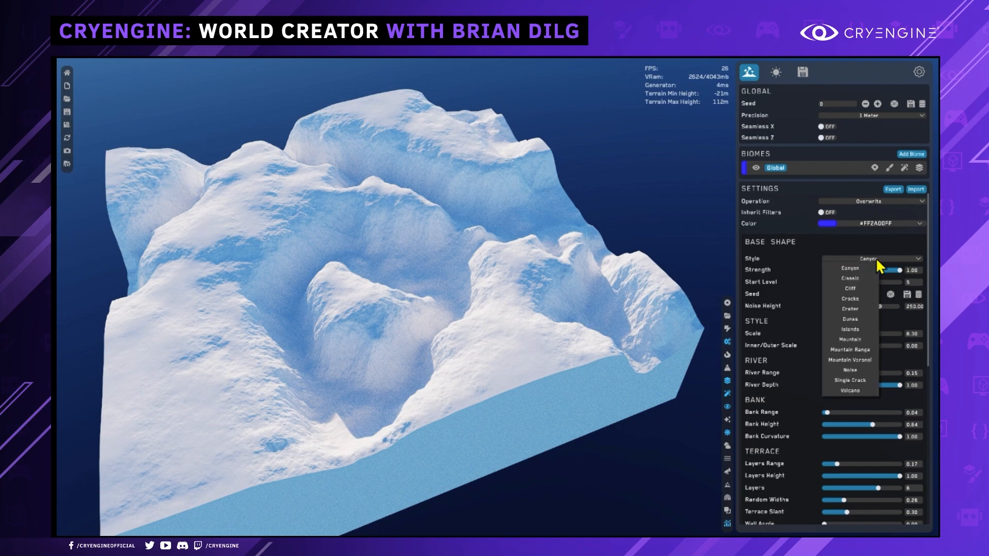
pyautogui.click(855, 340)
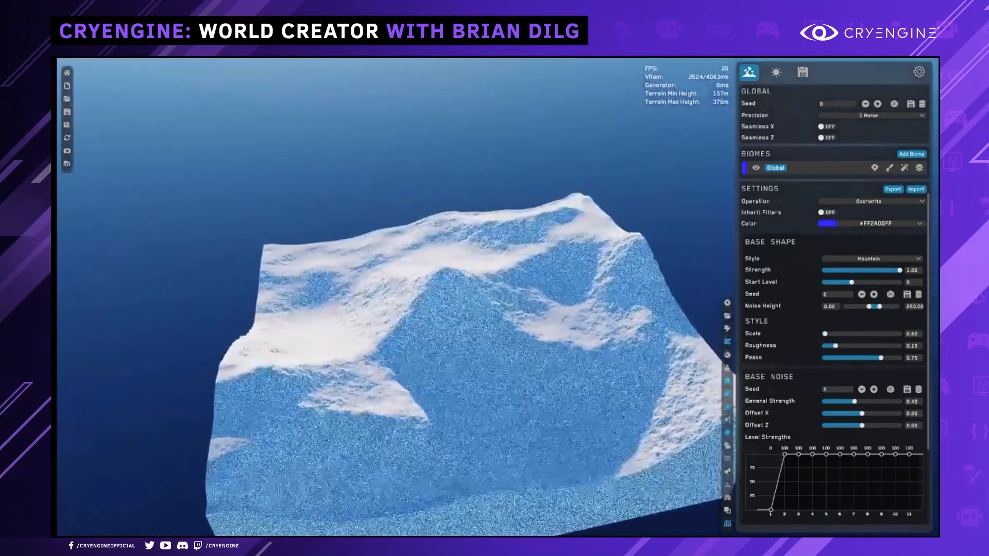
pyautogui.moveTo(391, 309)
pyautogui.mouseDown(button='right')
pyautogui.moveTo(381, 320)
pyautogui.moveTo(464, 320)
pyautogui.moveTo(330, 309)
pyautogui.moveTo(391, 314)
pyautogui.mouseUp(button='right')
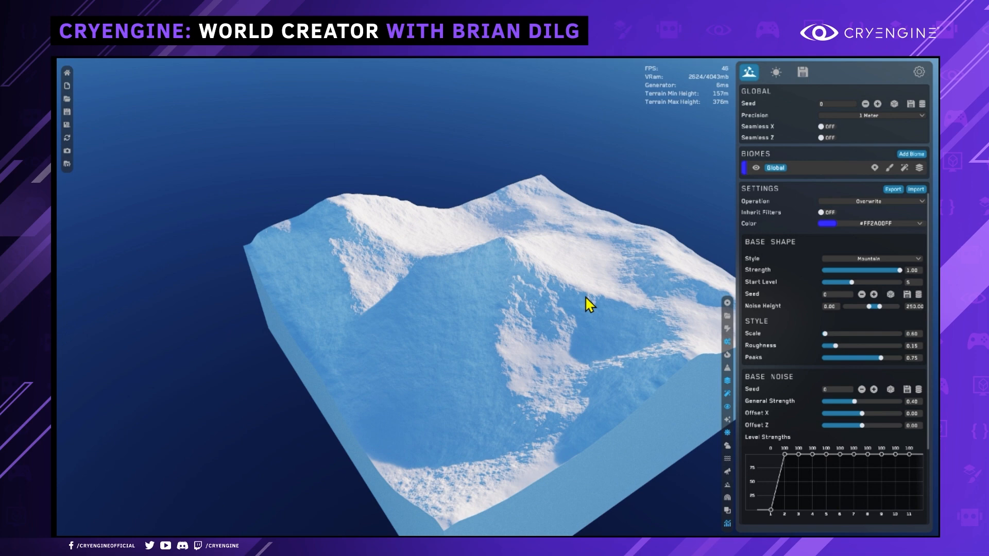
pyautogui.press('d')
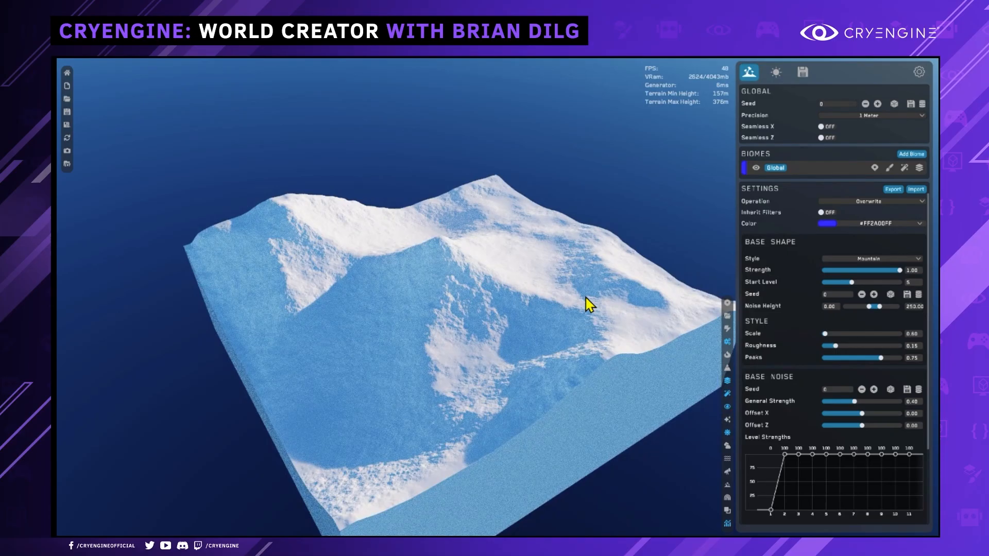
pyautogui.press('d')
pyautogui.moveTo(602, 292)
pyautogui.mouseDown(button='right')
pyautogui.moveTo(531, 265)
pyautogui.moveTo(510, 319)
pyautogui.moveTo(523, 283)
pyautogui.moveTo(603, 291)
pyautogui.mouseUp(button='right')
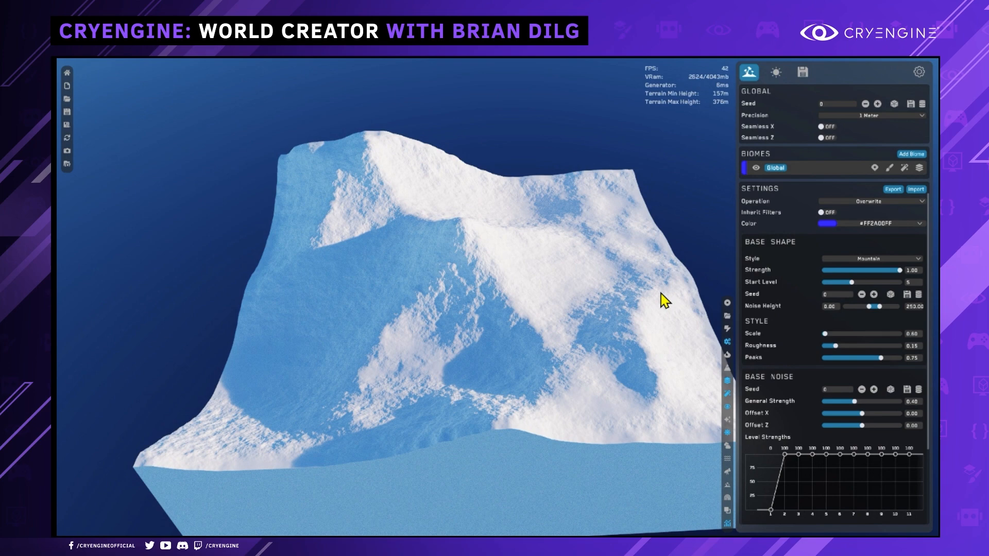
pyautogui.moveTo(663, 288); pyautogui.dragTo(682, 260, button='right')
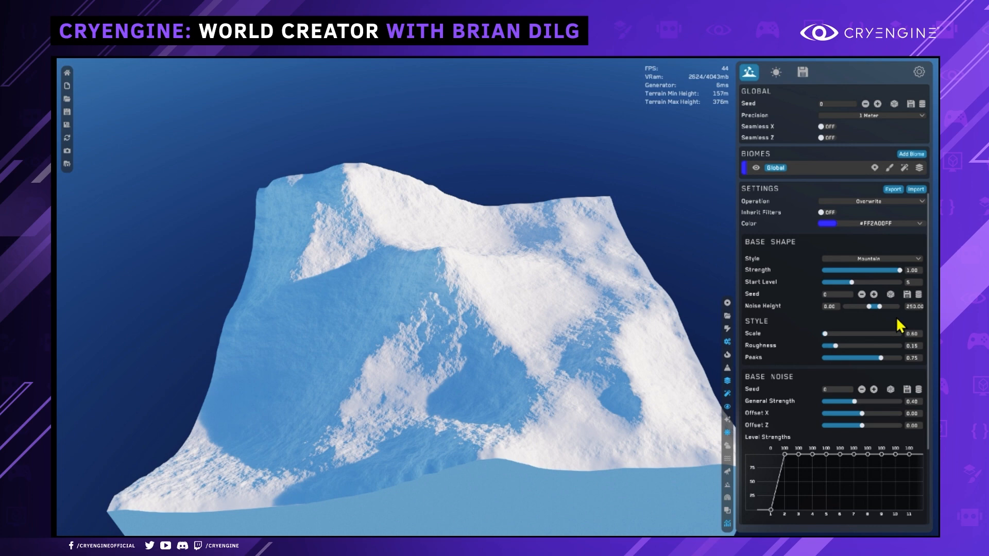
# - Set the Global biome's base shape style to Crater and bring the whole terrain into view
pyautogui.click(879, 259)
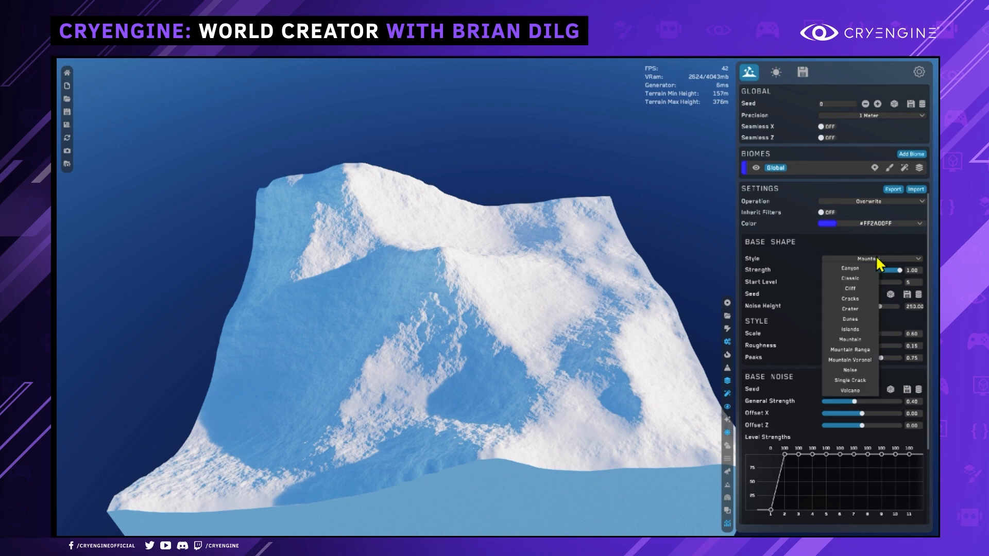
pyautogui.click(862, 308)
pyautogui.moveTo(613, 334); pyautogui.dragTo(497, 295, button='right')
pyautogui.moveTo(583, 295); pyautogui.dragTo(583, 283, button='middle')
pyautogui.moveTo(582, 283); pyautogui.dragTo(580, 279, button='right')
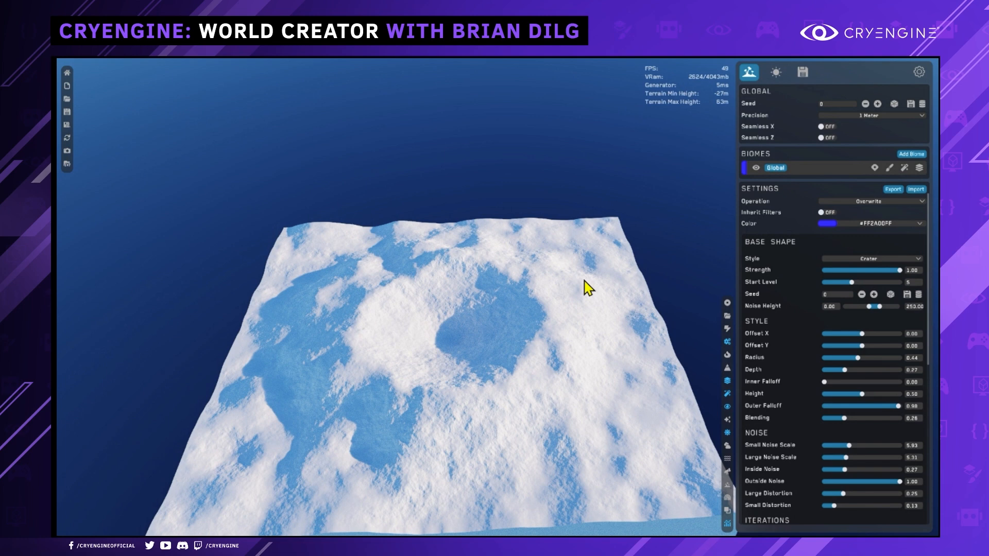
# - Examine the crater terrain's rim, basin and surroundings from different angles and distances
pyautogui.moveTo(586, 280); pyautogui.dragTo(592, 287, button='right')
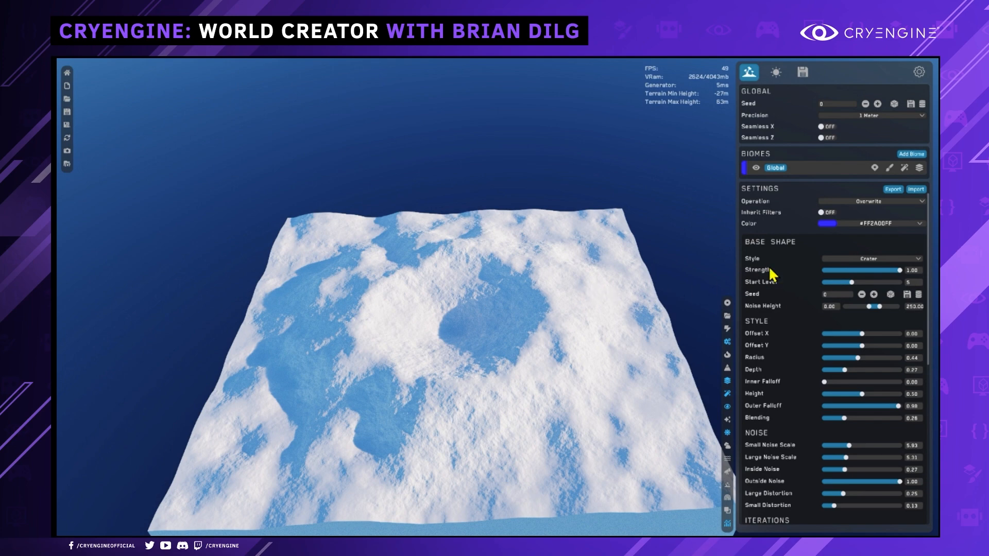
pyautogui.moveTo(609, 288); pyautogui.dragTo(690, 289, button='middle')
pyautogui.moveTo(609, 288)
pyautogui.mouseDown(button='right')
pyautogui.moveTo(664, 288)
pyautogui.moveTo(665, 309)
pyautogui.moveTo(593, 290)
pyautogui.mouseUp(button='right')
pyautogui.press('w')
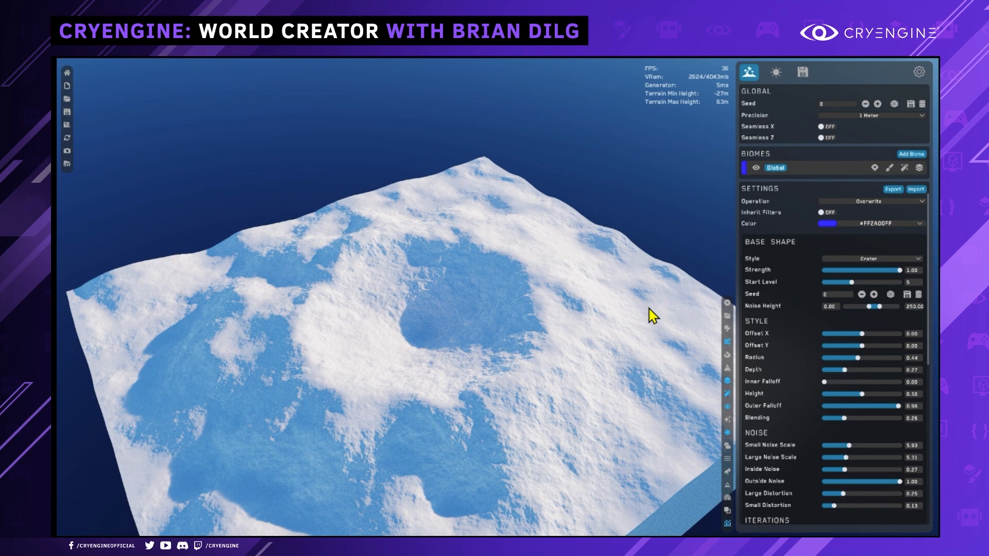
pyautogui.moveTo(578, 322)
pyautogui.mouseDown(button='right')
pyautogui.moveTo(674, 324)
pyautogui.moveTo(636, 329)
pyautogui.moveTo(631, 366)
pyautogui.moveTo(633, 340)
pyautogui.moveTo(589, 321)
pyautogui.mouseUp(button='right')
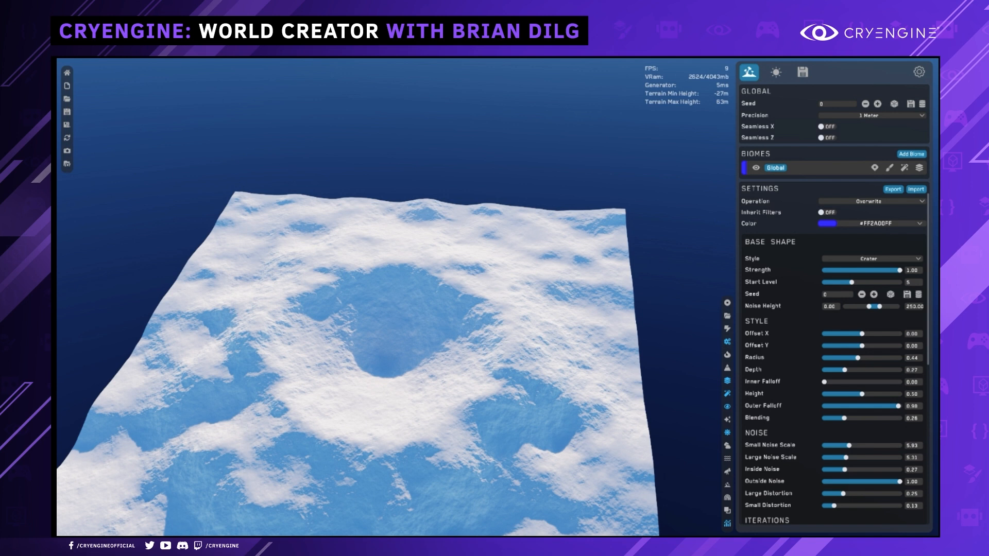
pyautogui.scroll(-2, 645, 240)
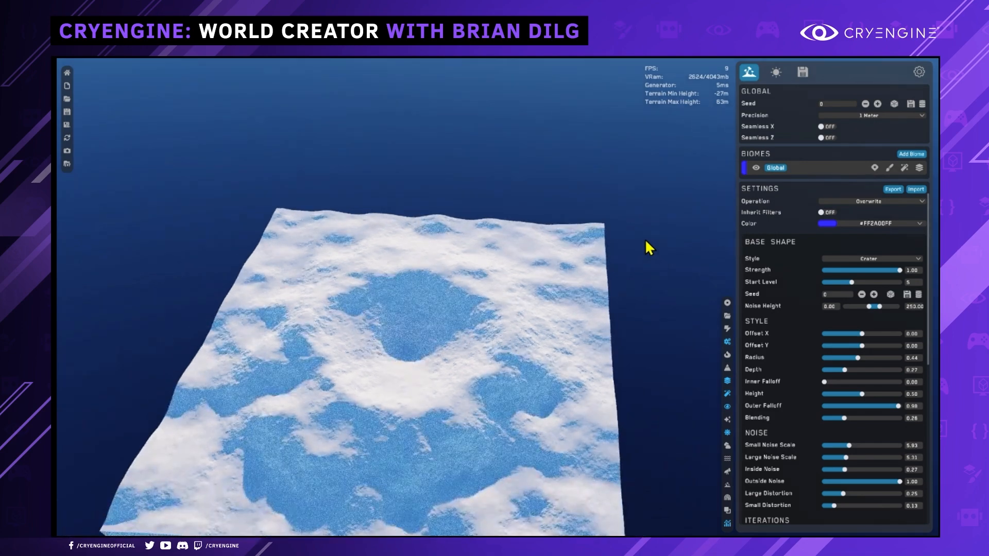
pyautogui.moveTo(645, 238); pyautogui.dragTo(680, 240, button='middle')
pyautogui.moveTo(680, 240)
pyautogui.mouseDown(button='right')
pyautogui.moveTo(708, 247)
pyautogui.moveTo(693, 252)
pyautogui.mouseUp(button='right')
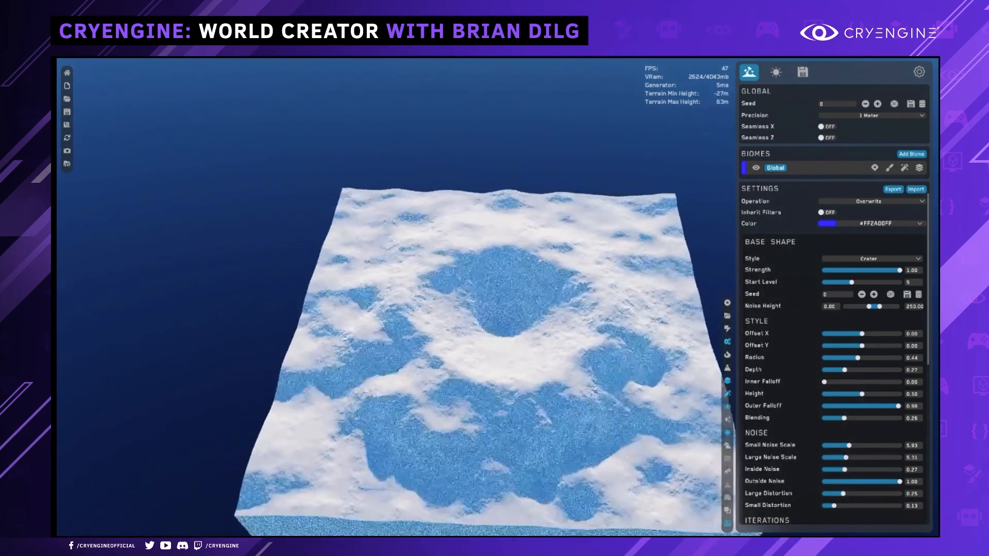
pyautogui.press('e')
pyautogui.press('q')
pyautogui.moveTo(659, 250)
pyautogui.mouseDown(button='right')
pyautogui.moveTo(653, 260)
pyautogui.moveTo(668, 244)
pyautogui.mouseUp(button='right')
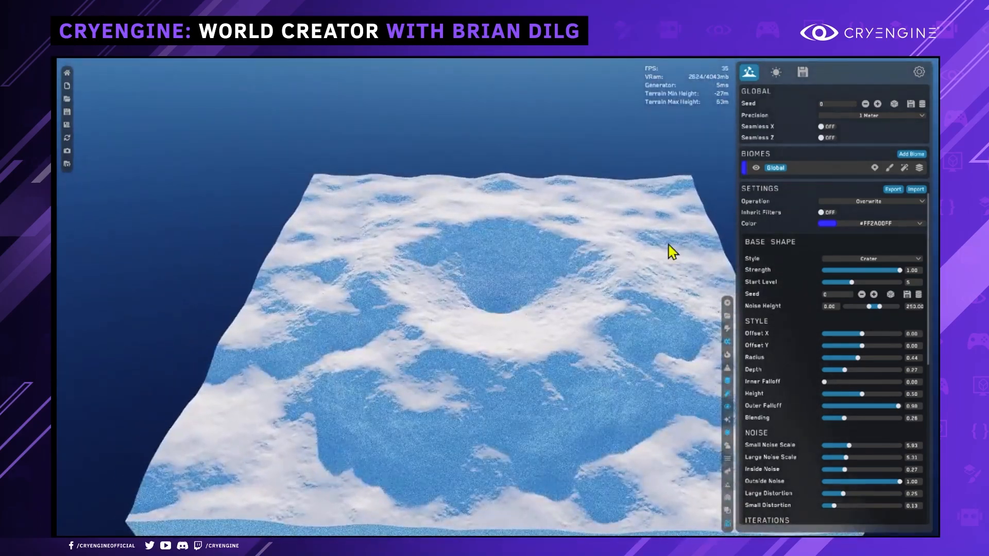
pyautogui.press('d')
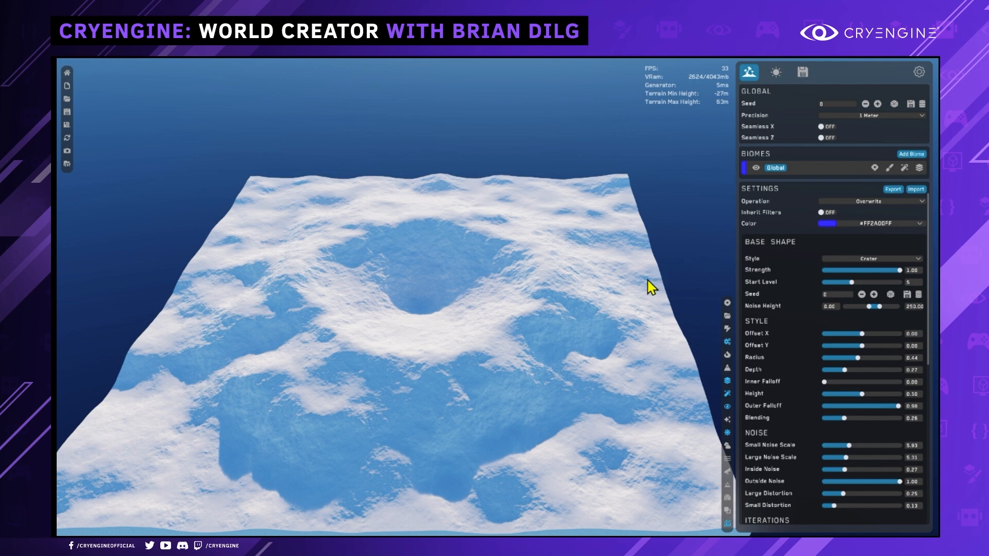
pyautogui.moveTo(654, 277); pyautogui.dragTo(721, 296, button='right')
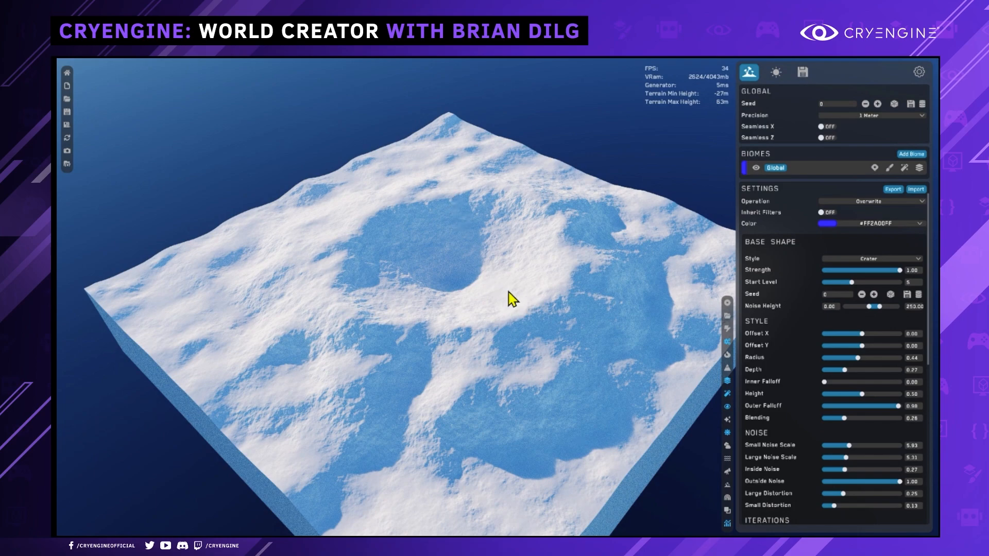
# - Open the Global biome's default material and set its texturing type to Textures
pyautogui.moveTo(526, 292); pyautogui.dragTo(498, 324, button='right')
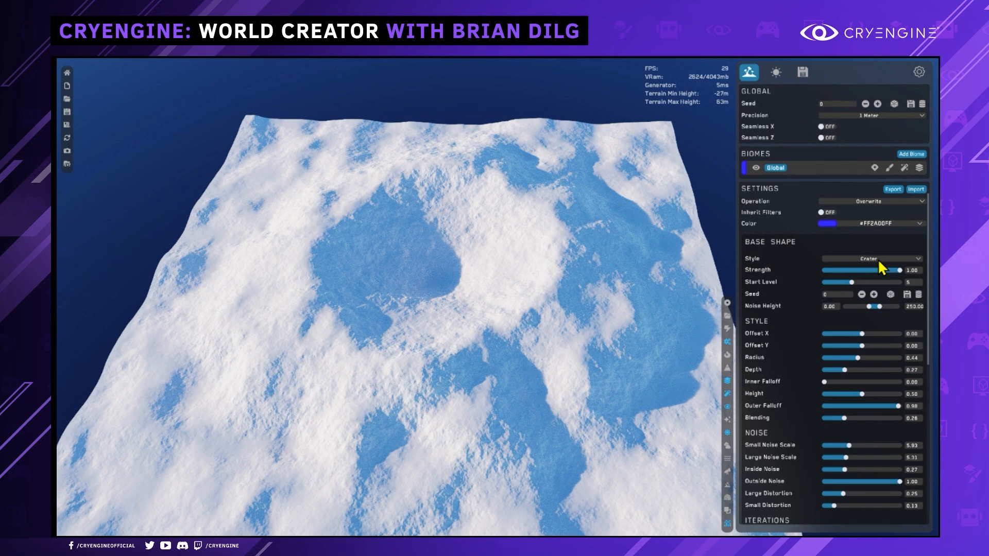
pyautogui.click(919, 168)
pyautogui.click(834, 205)
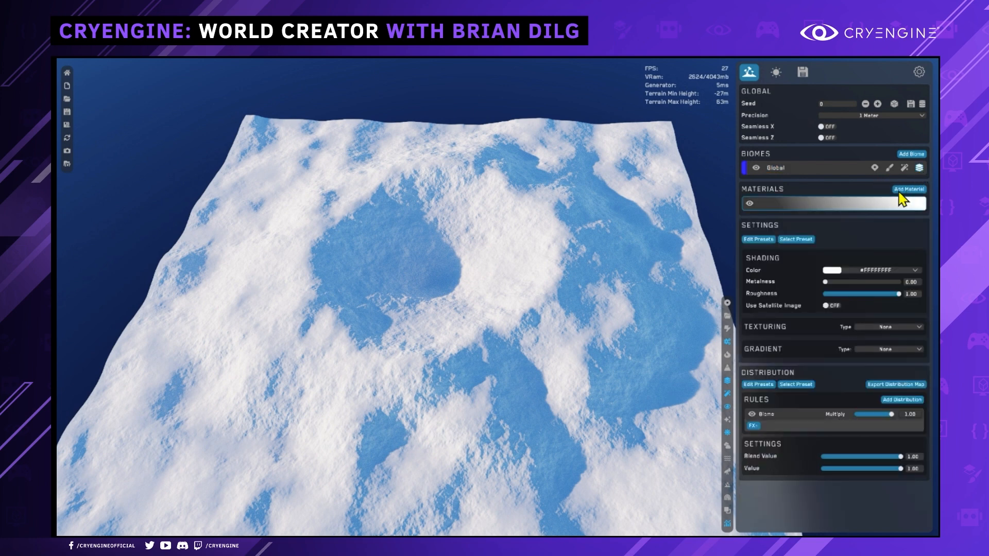
pyautogui.click(886, 327)
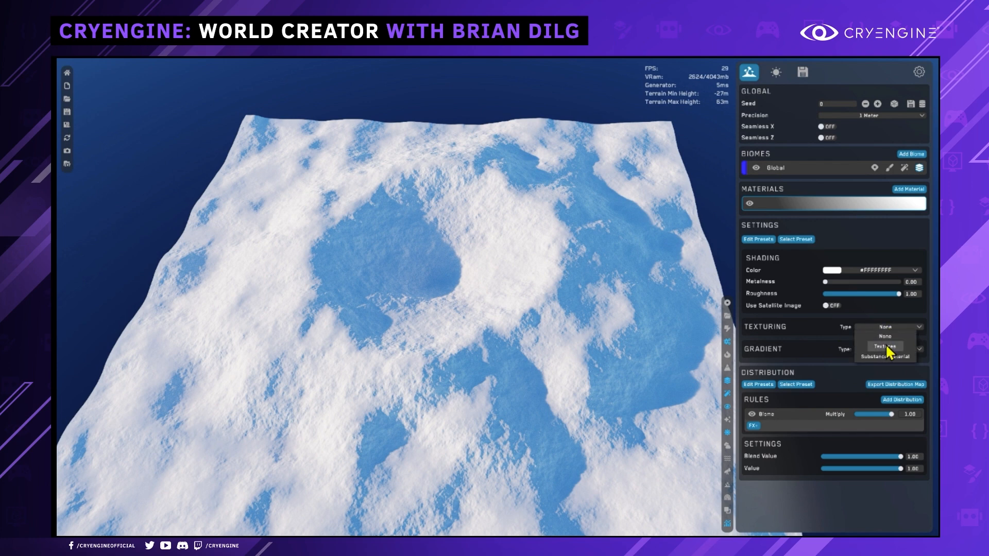
pyautogui.click(886, 347)
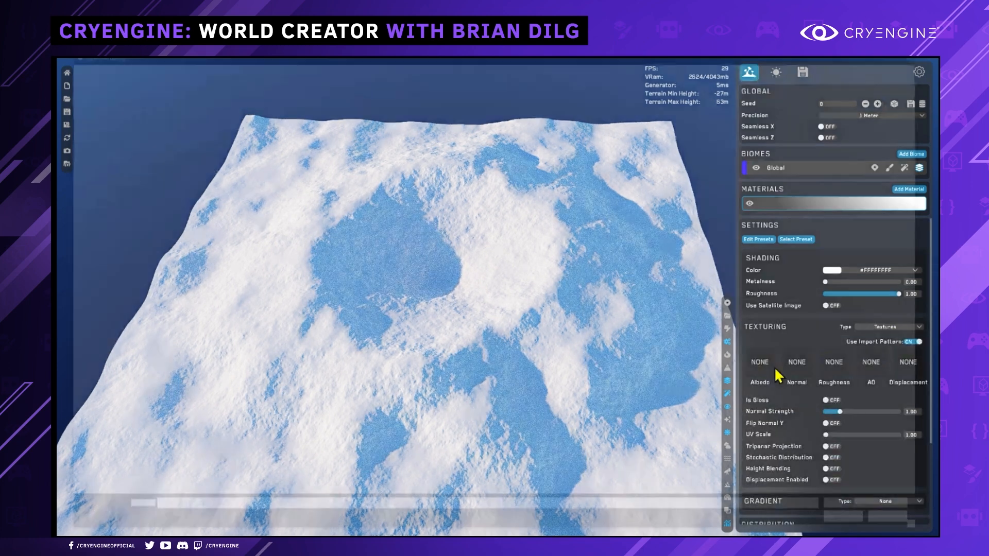
# - Load olrf0_4K_Albedo.jpg from the textures/rock/Rock_Jagged_olrf00_4K_surface_ms folder as the material's albedo texture
pyautogui.click(776, 369)
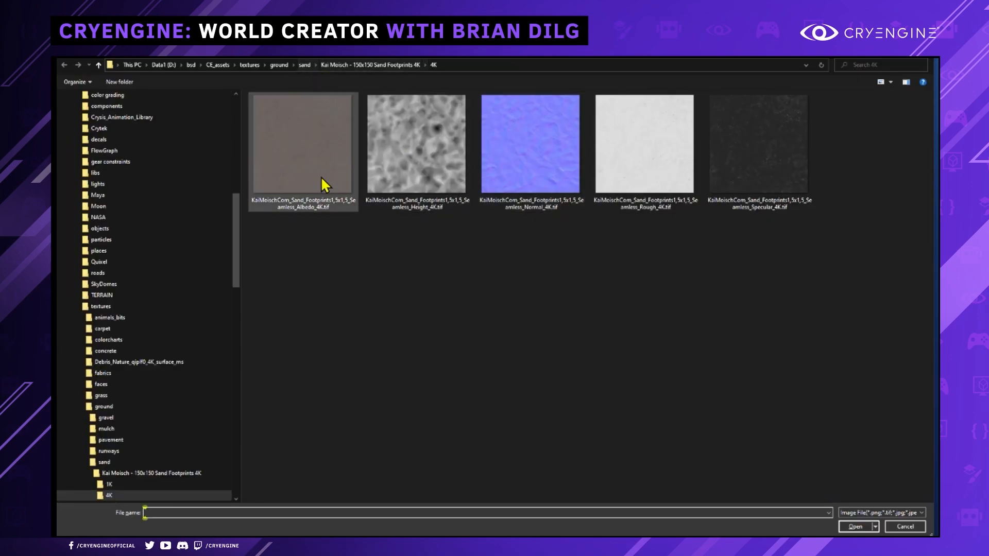
pyautogui.click(278, 65)
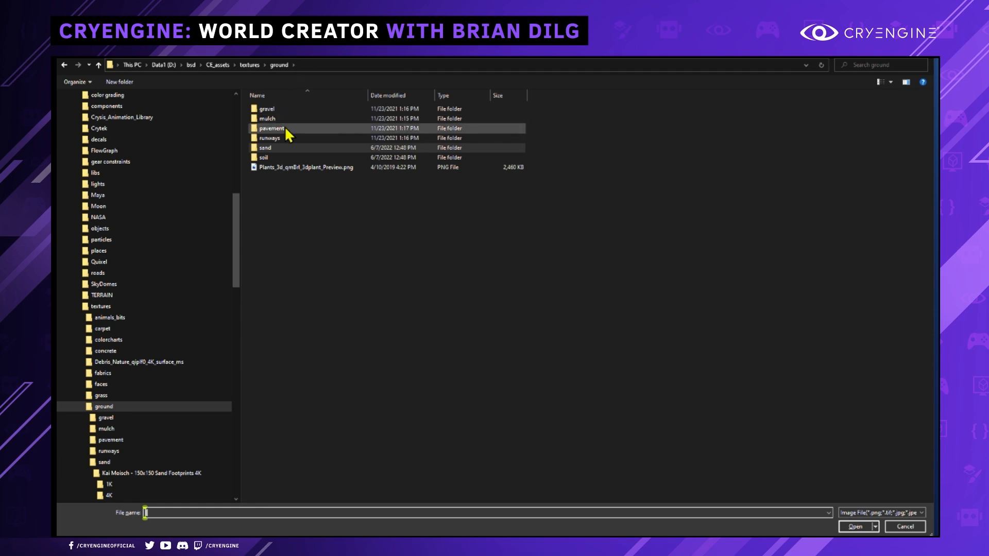
pyautogui.doubleClick(273, 155)
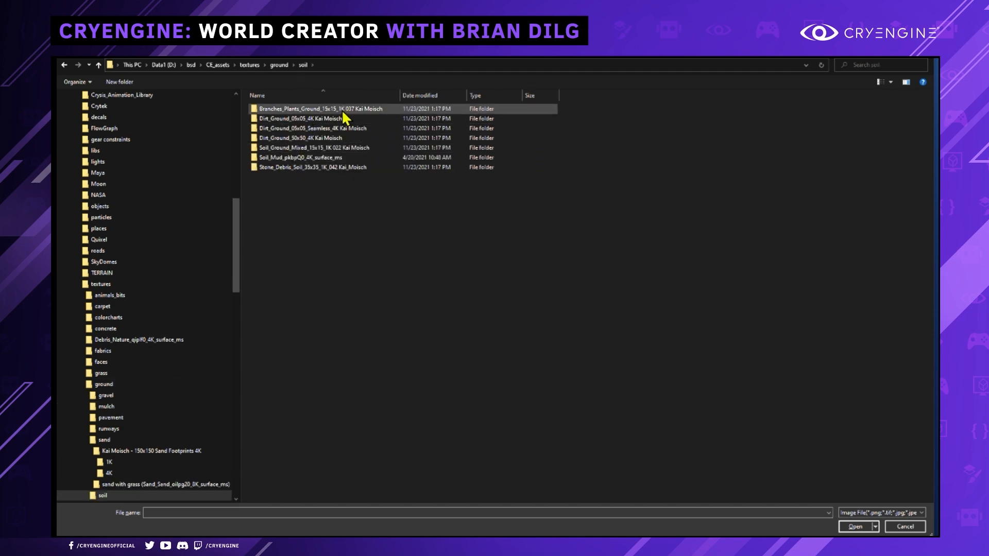
pyautogui.doubleClick(344, 119)
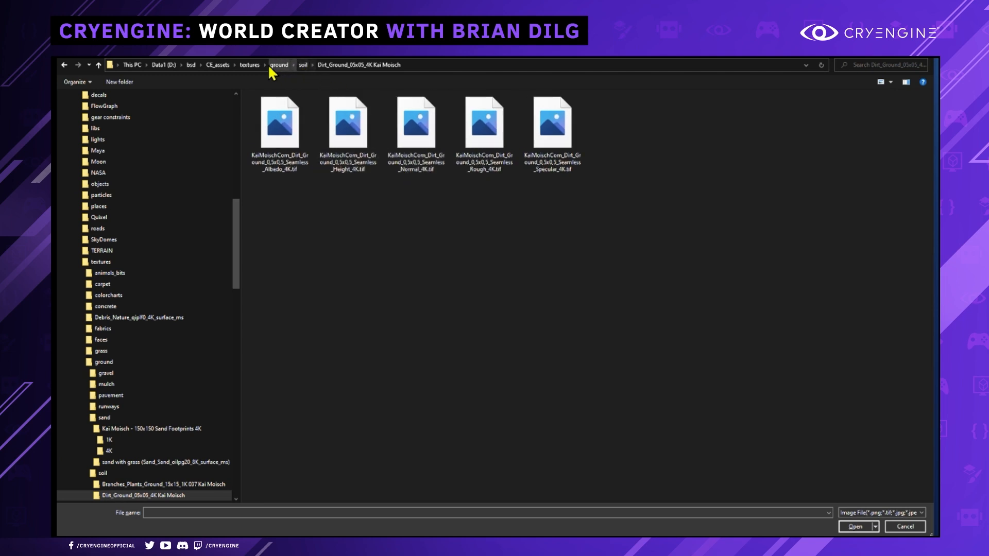
pyautogui.click(250, 65)
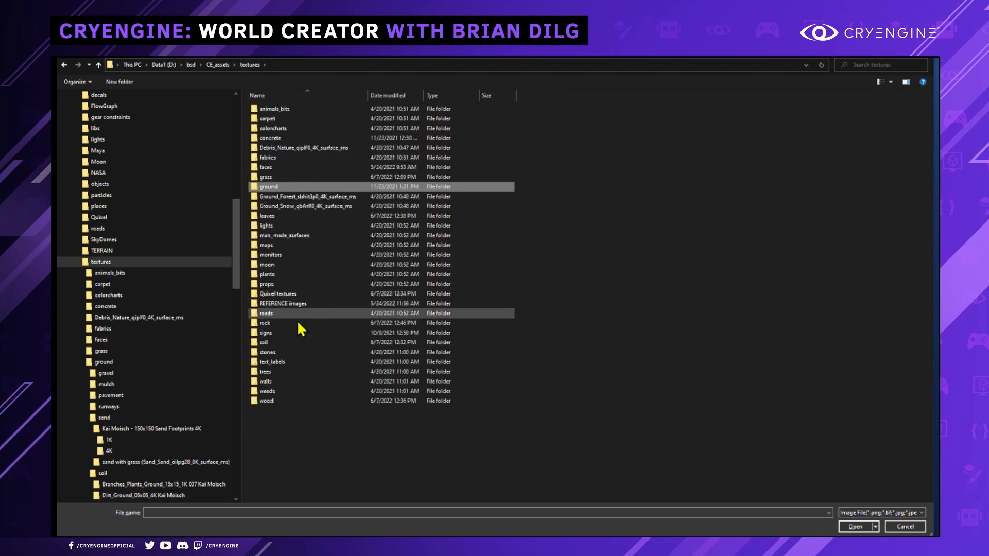
pyautogui.doubleClick(281, 323)
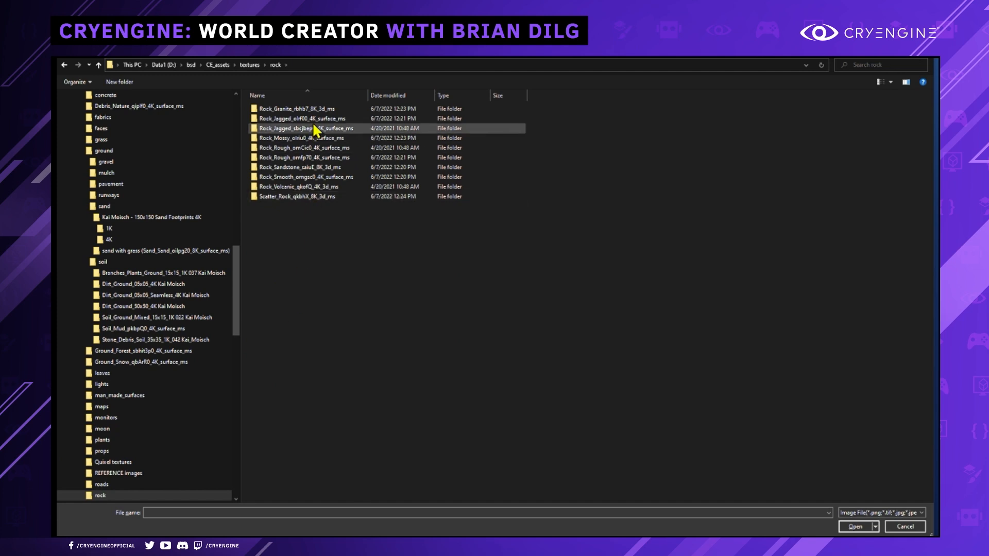
pyautogui.click(317, 109)
pyautogui.click(317, 109)
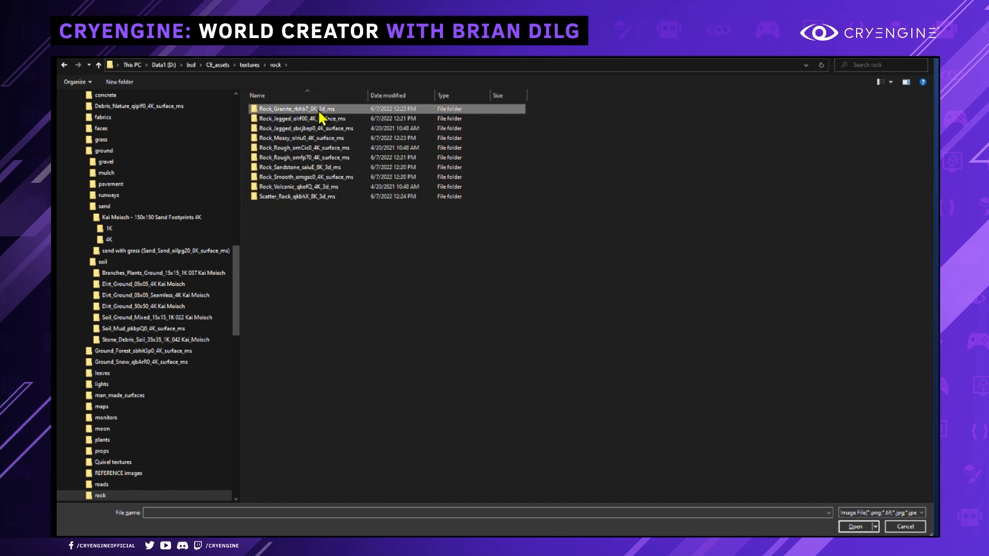
pyautogui.doubleClick(283, 118)
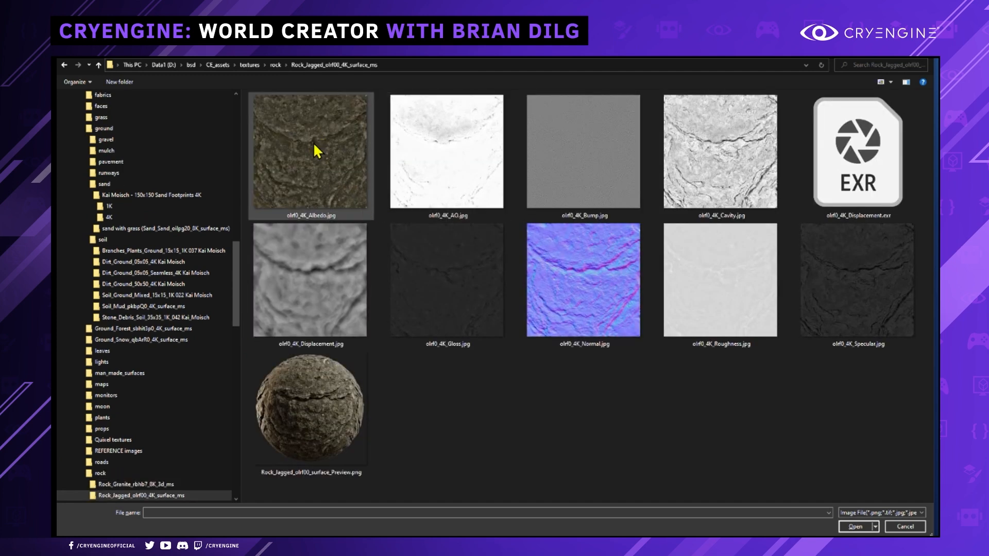
pyautogui.click(324, 429)
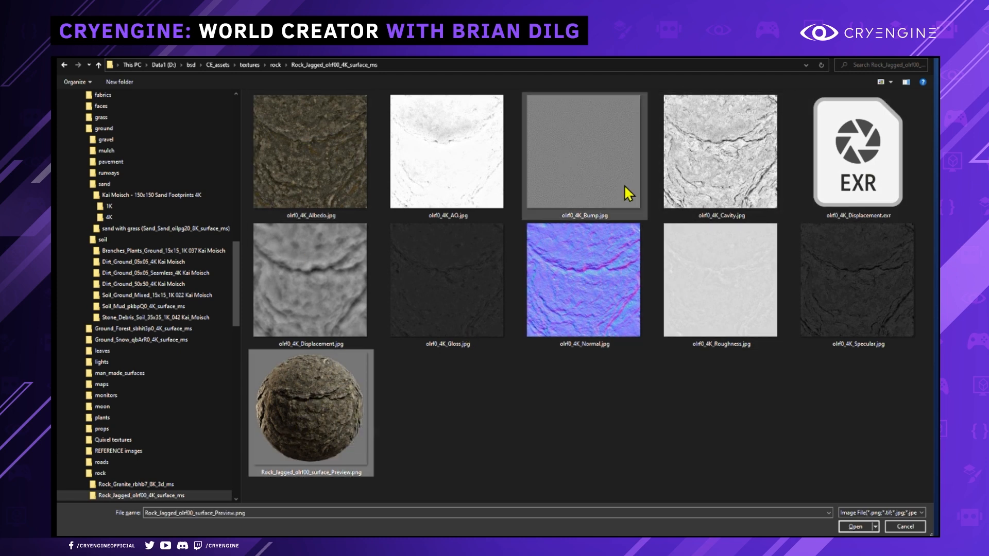
pyautogui.doubleClick(334, 166)
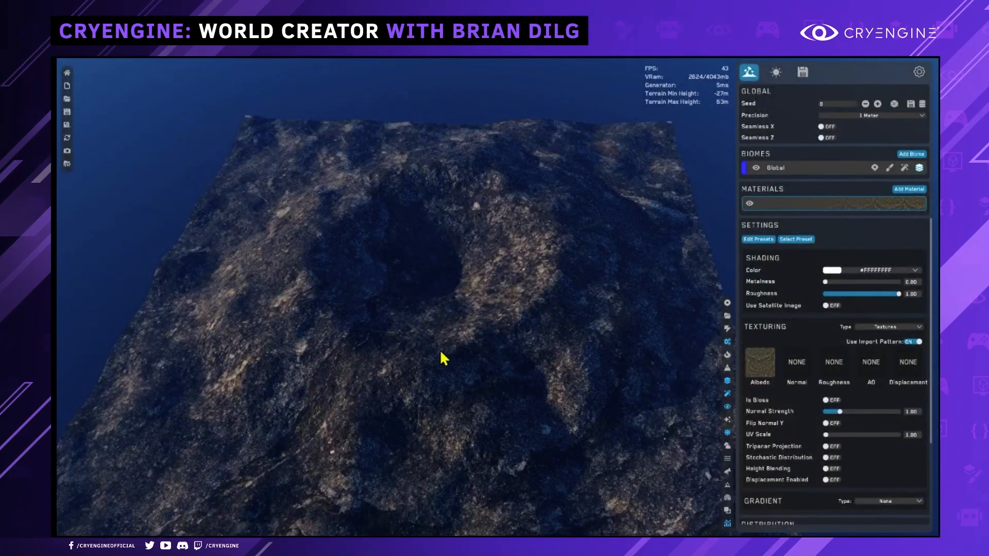
# - Set the rock texture's UV Scale to 100 and inspect its tiling on the crater from near and far
pyautogui.scroll(-2, 477, 372)
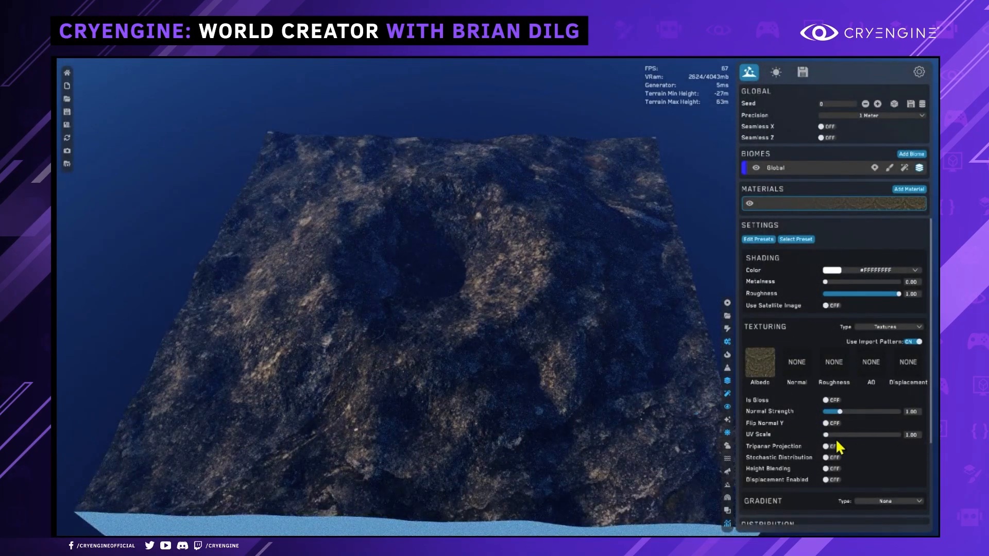
pyautogui.moveTo(826, 434); pyautogui.dragTo(900, 435)
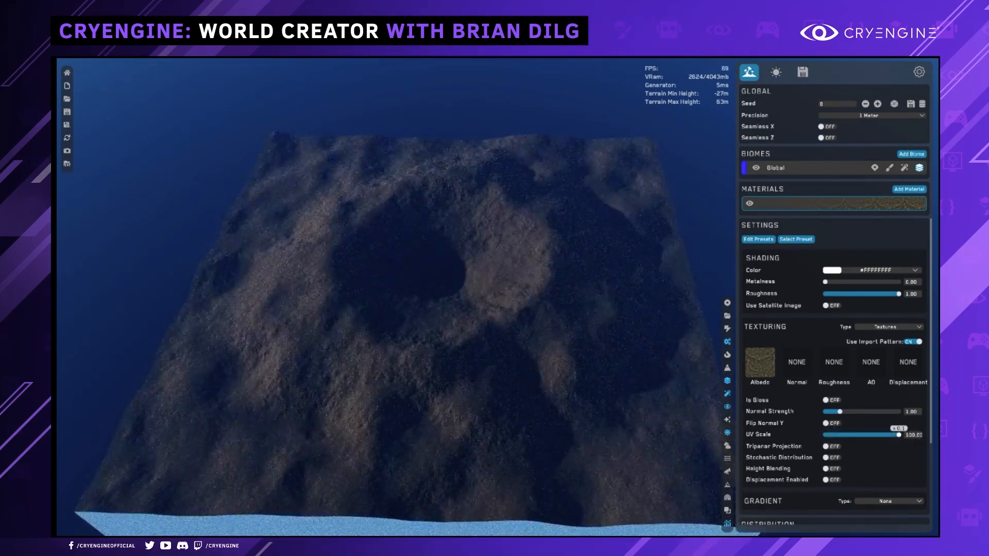
pyautogui.press('w')
pyautogui.moveTo(380, 384); pyautogui.dragTo(370, 343, button='right')
pyautogui.scroll(-10, 395, 296)
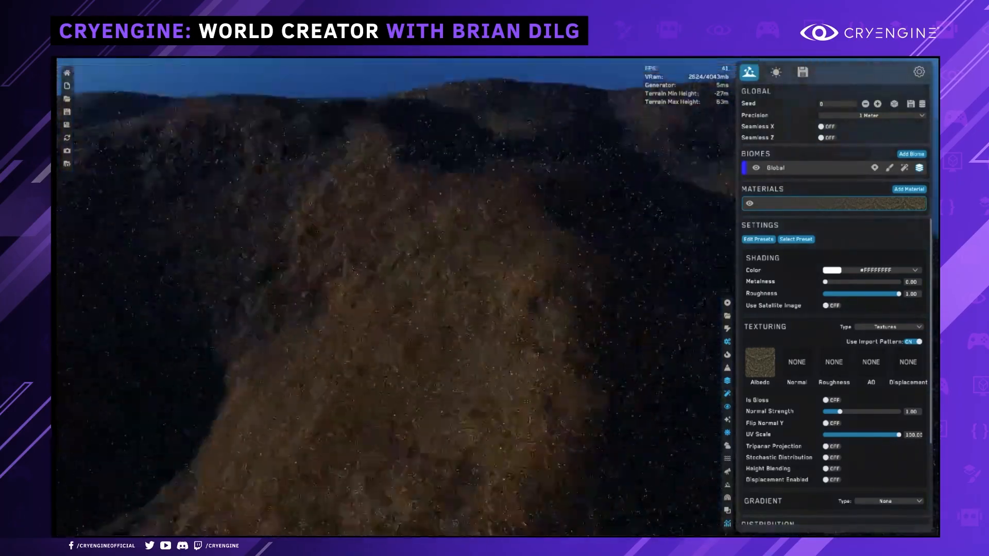
pyautogui.scroll(1, 396, 297)
pyautogui.scroll(5, 396, 297)
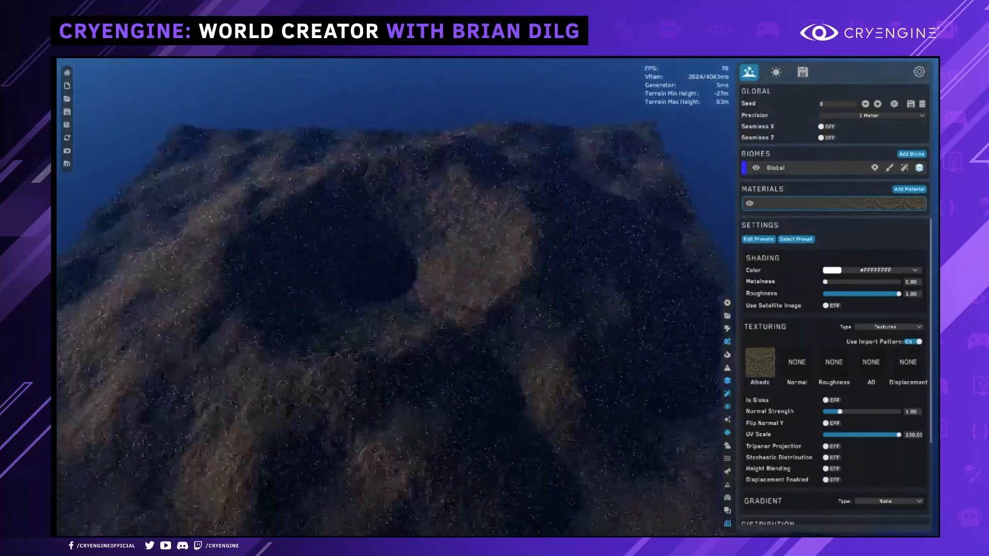
pyautogui.scroll(-2, 396, 297)
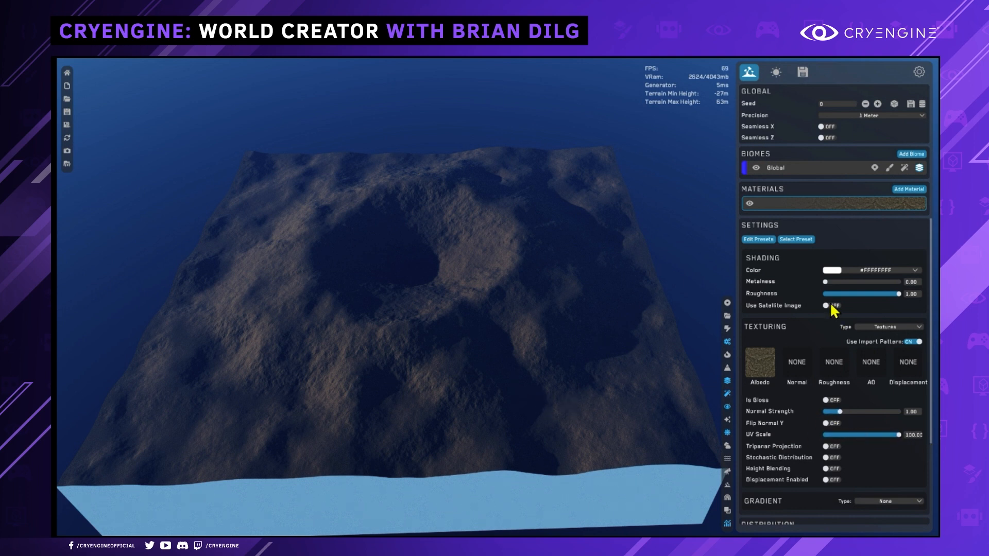
# - Assign the matching olrf0_4K Normal, Roughness, AO and Displacement JPG maps to the rock material
pyautogui.click(811, 368)
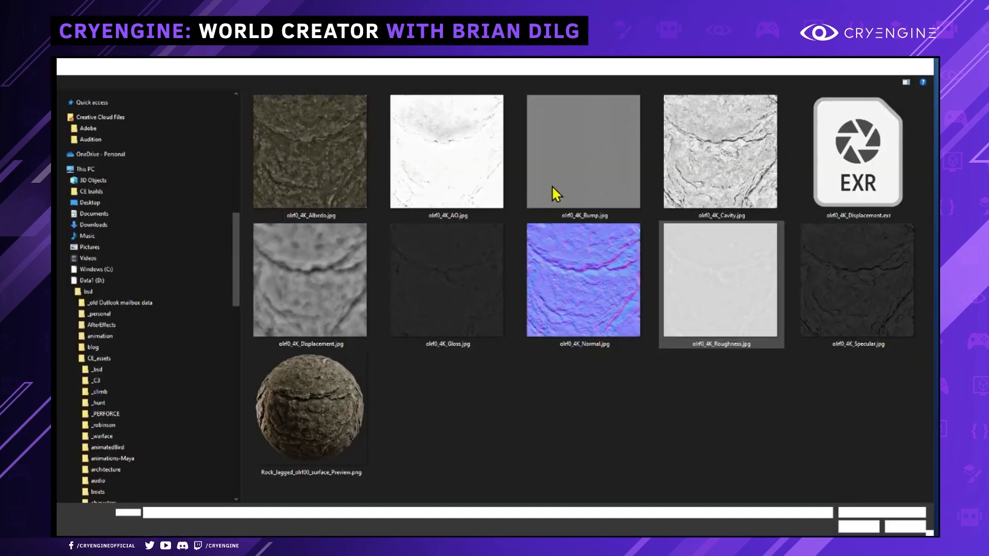
pyautogui.doubleClick(586, 258)
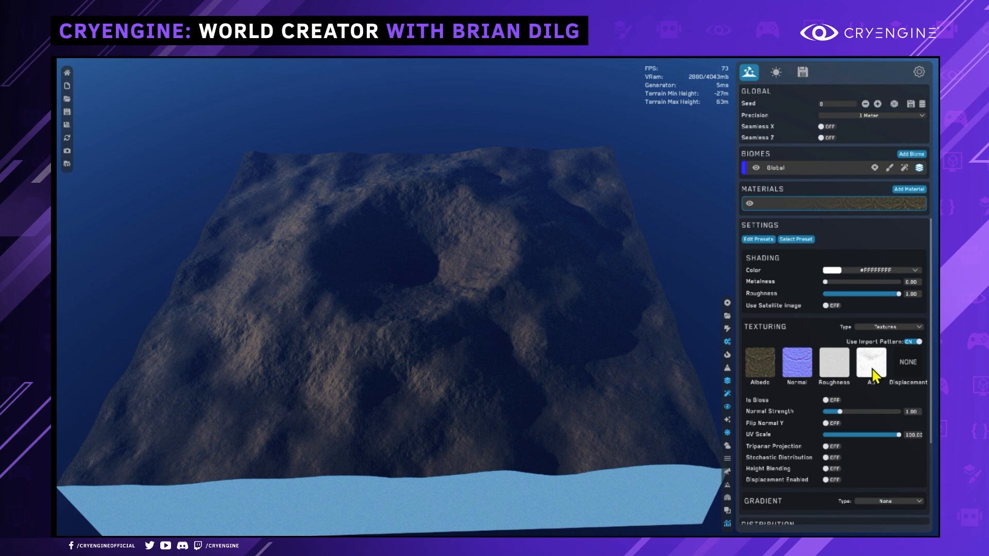
pyautogui.click(908, 377)
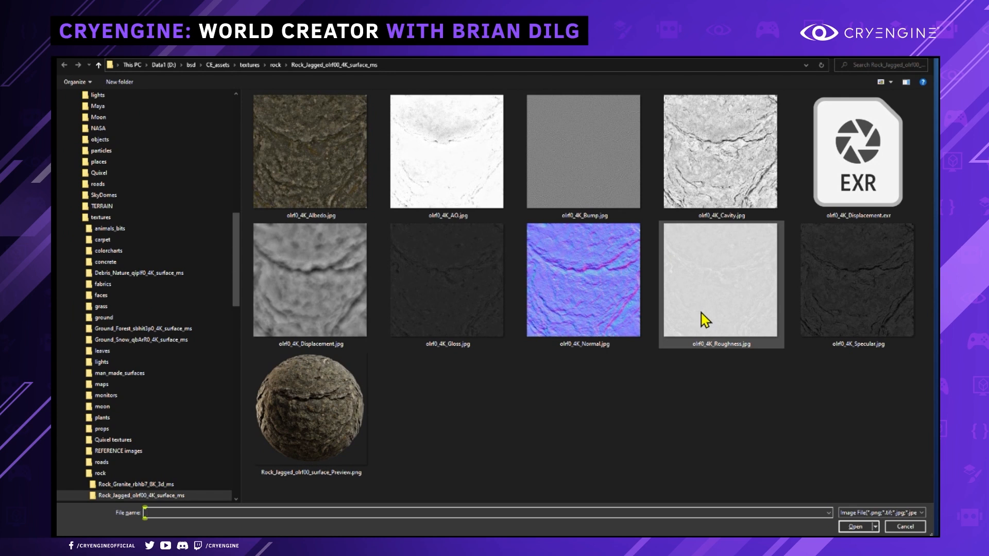
pyautogui.click(326, 296)
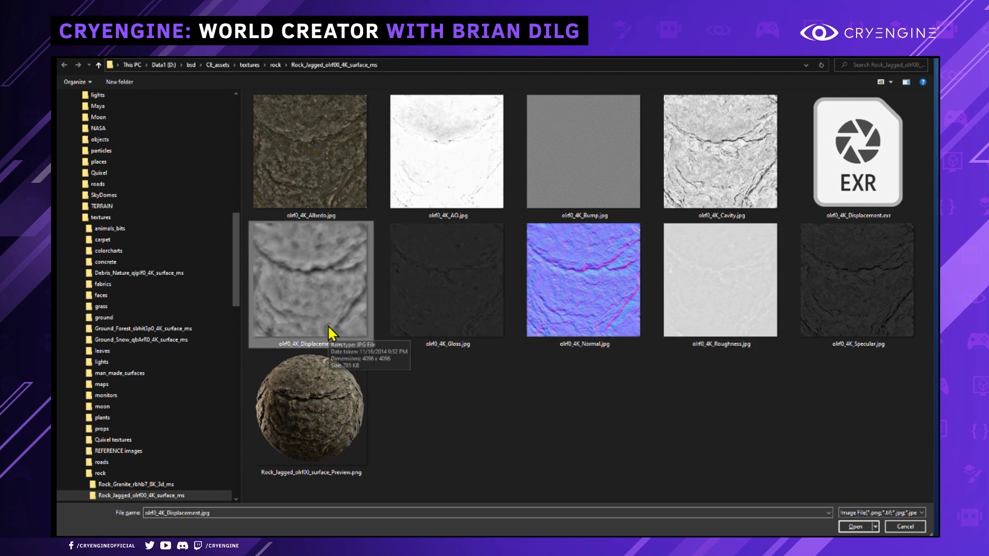
pyautogui.doubleClick(336, 308)
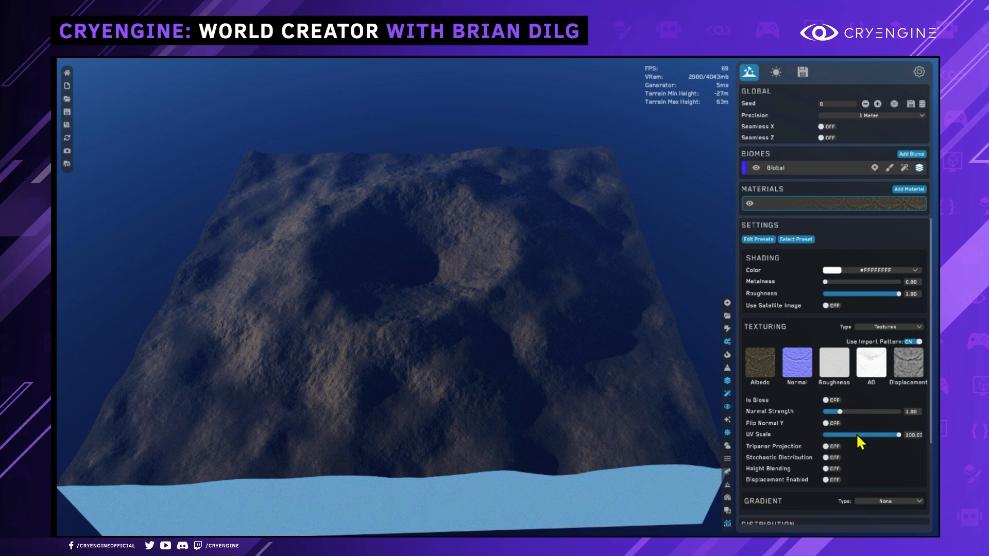
# - Review the material's texturing and distribution settings and examine the textured crater up close and from a distance
pyautogui.scroll(-1, 821, 458)
pyautogui.scroll(-1, 867, 399)
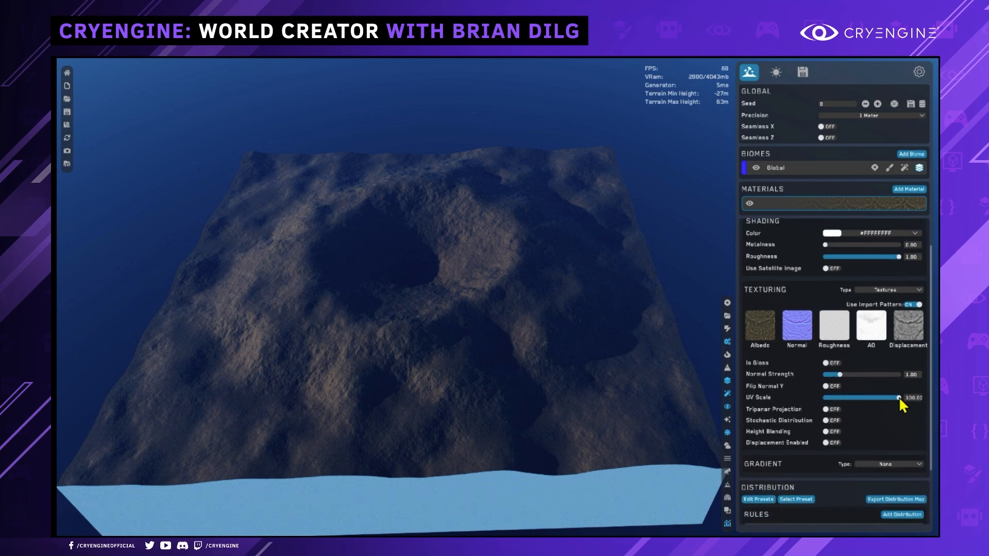
pyautogui.scroll(-1, 902, 397)
pyautogui.scroll(-3, 865, 421)
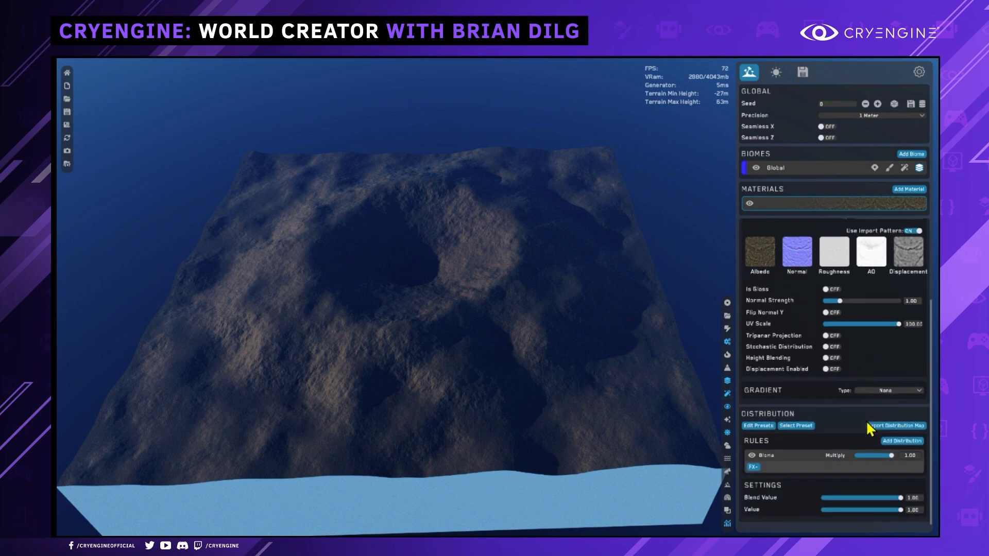
pyautogui.press('w')
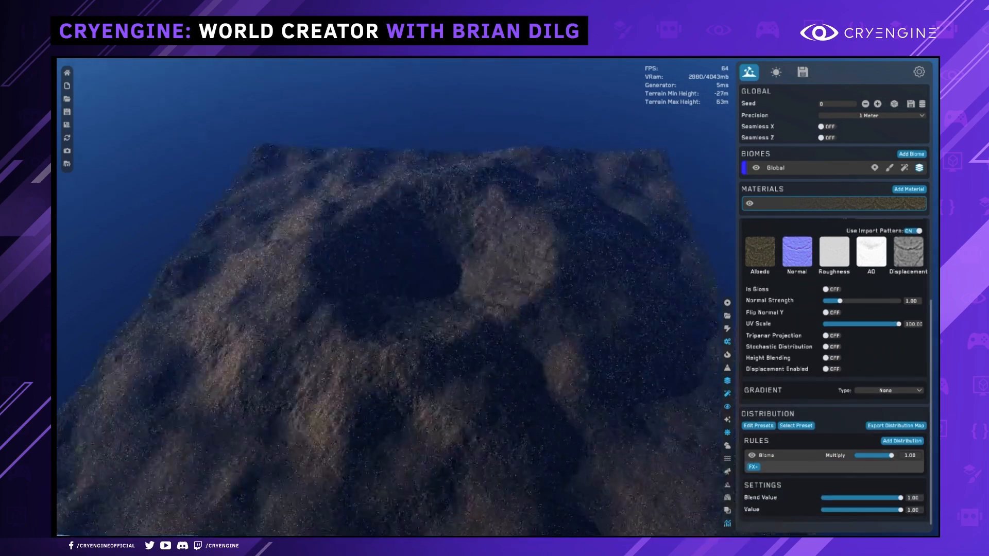
pyautogui.press('w')
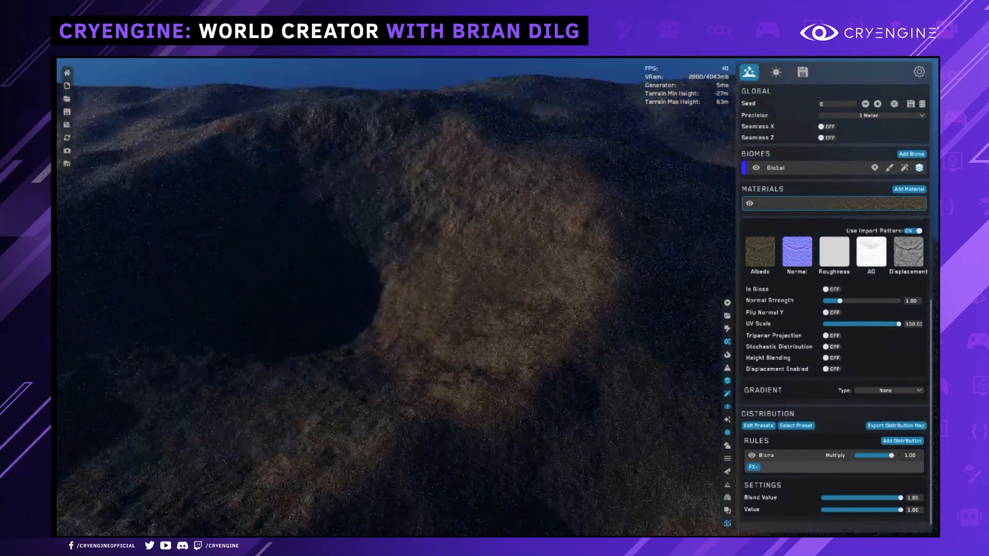
pyautogui.press('s')
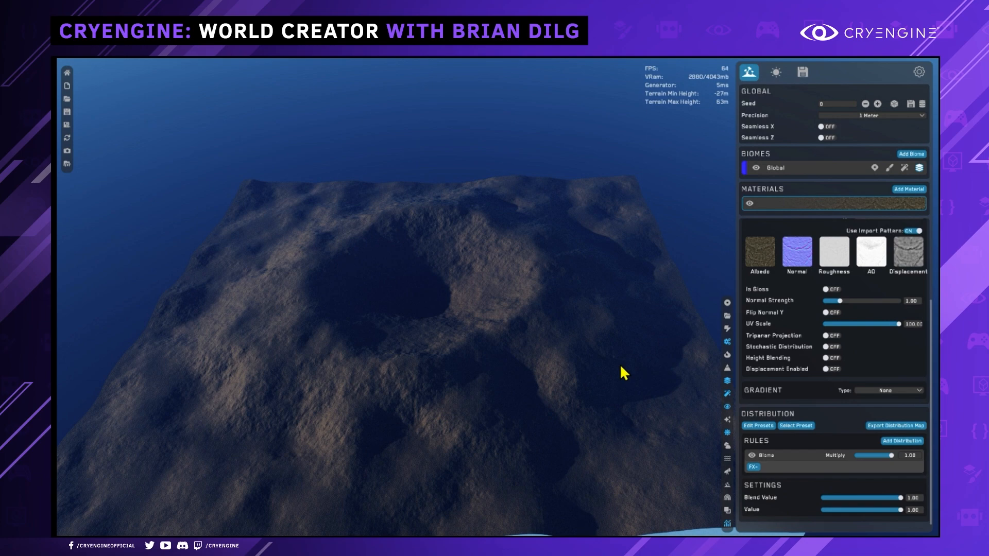
pyautogui.moveTo(621, 366)
pyautogui.mouseDown(button='right')
pyautogui.moveTo(585, 363)
pyautogui.moveTo(602, 386)
pyautogui.moveTo(620, 360)
pyautogui.mouseUp(button='right')
pyautogui.press('w')
pyautogui.moveTo(595, 319); pyautogui.dragTo(596, 319, button='right')
pyautogui.press('s')
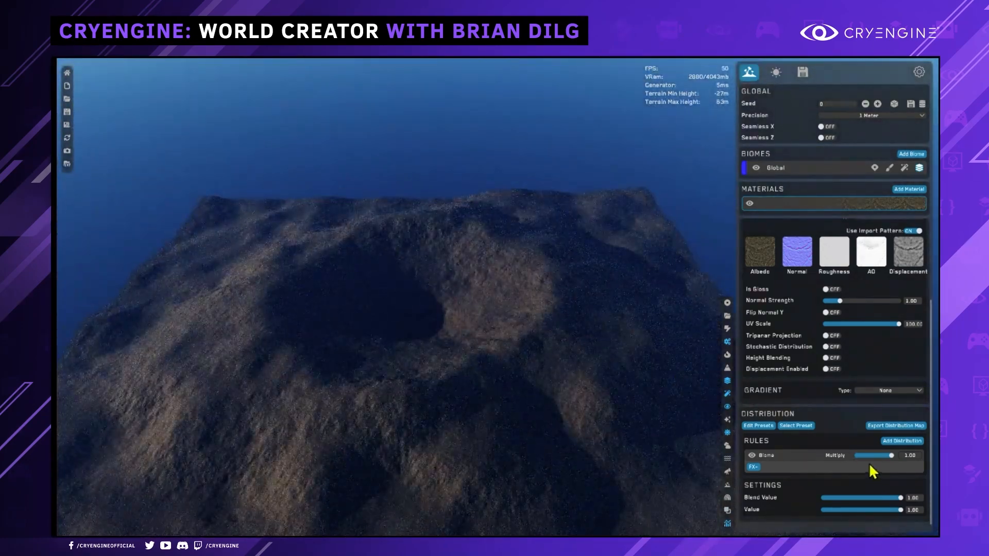
# - Look through the available distribution rule types without adding one and view the textured crater from slightly different angles
pyautogui.click(907, 439)
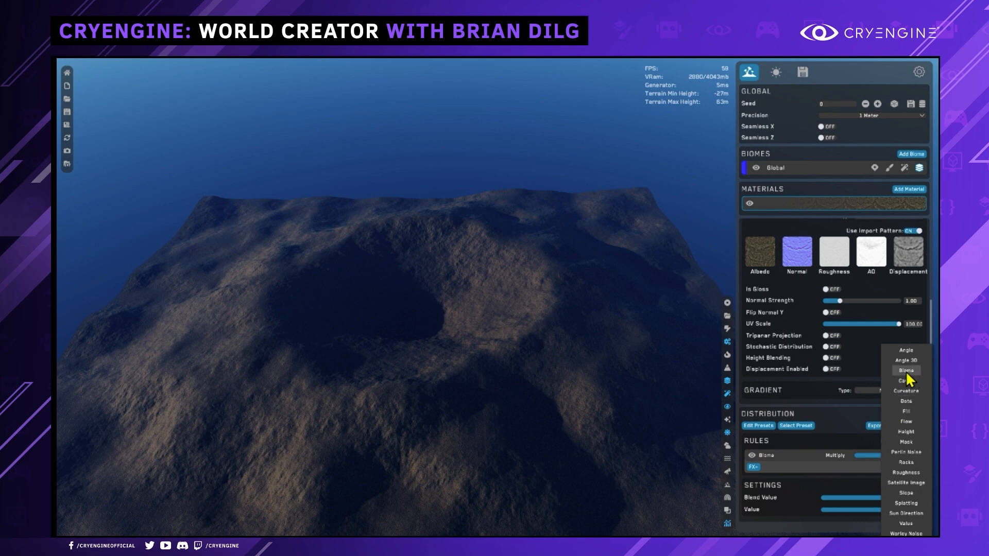
pyautogui.click(802, 390)
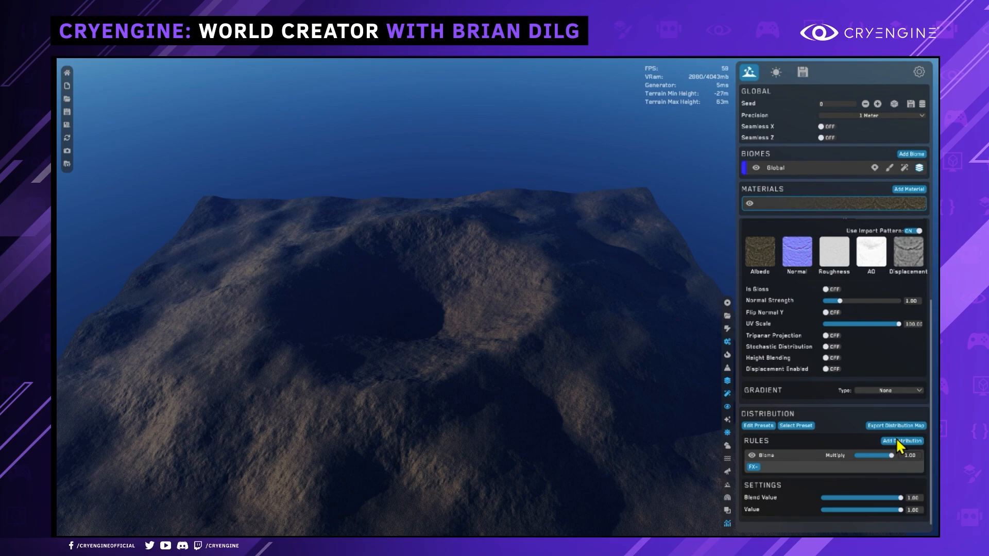
pyautogui.moveTo(628, 309); pyautogui.dragTo(618, 328, button='right')
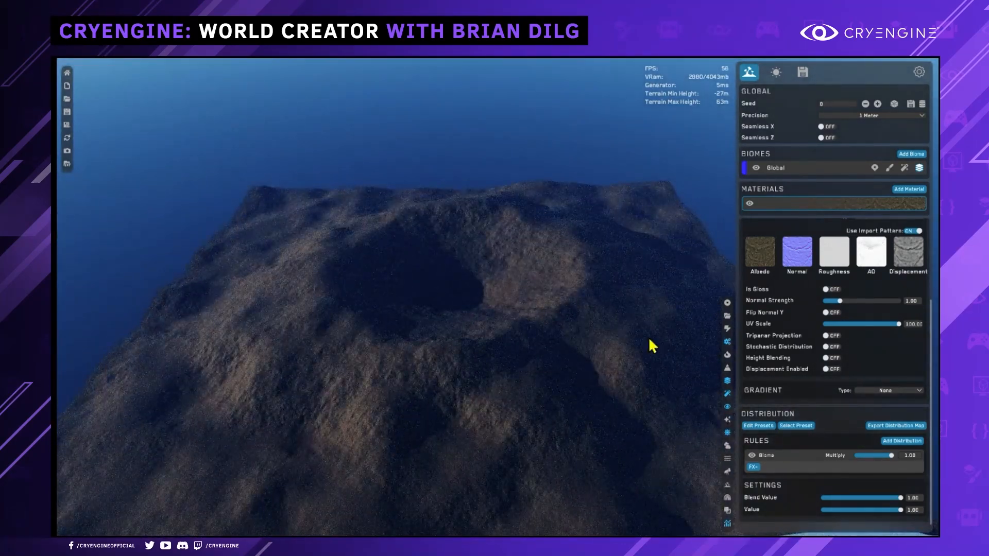
pyautogui.moveTo(649, 338); pyautogui.dragTo(633, 337, button='right')
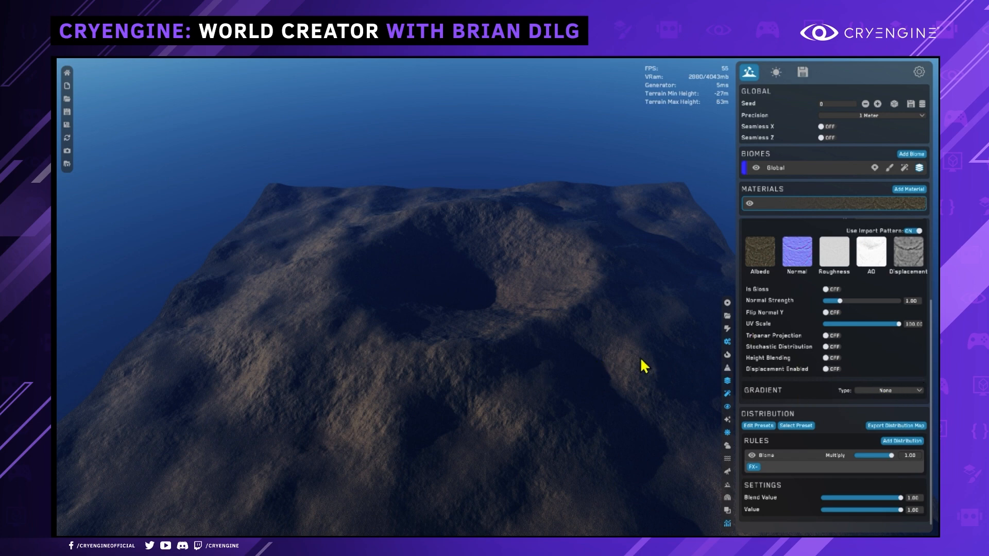
pyautogui.scroll(-1, 644, 360)
pyautogui.scroll(1, 864, 380)
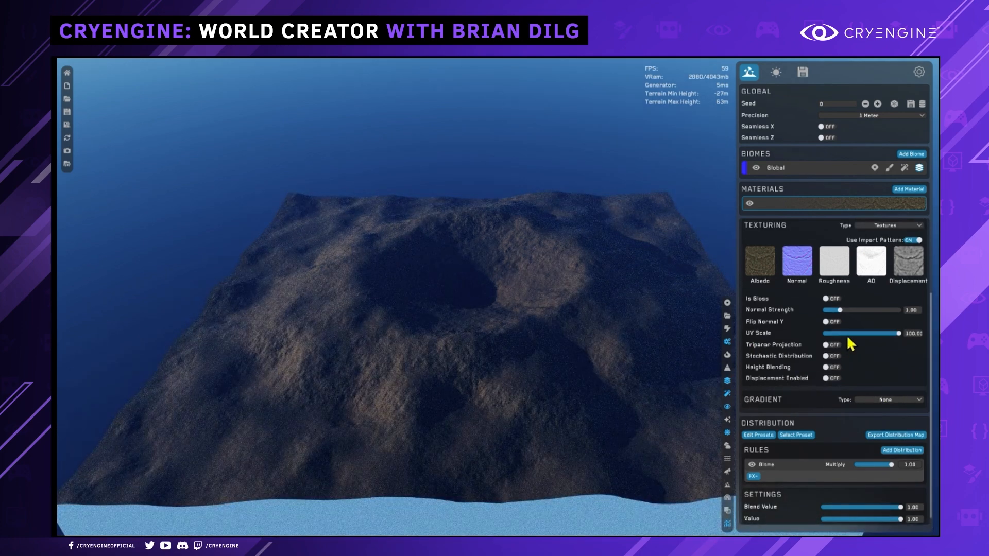
# - Add a Thin Flows erosion filter to the Global biome and inspect the eroded crater rim up close
pyautogui.click(903, 168)
pyautogui.click(914, 189)
pyautogui.moveTo(859, 209)
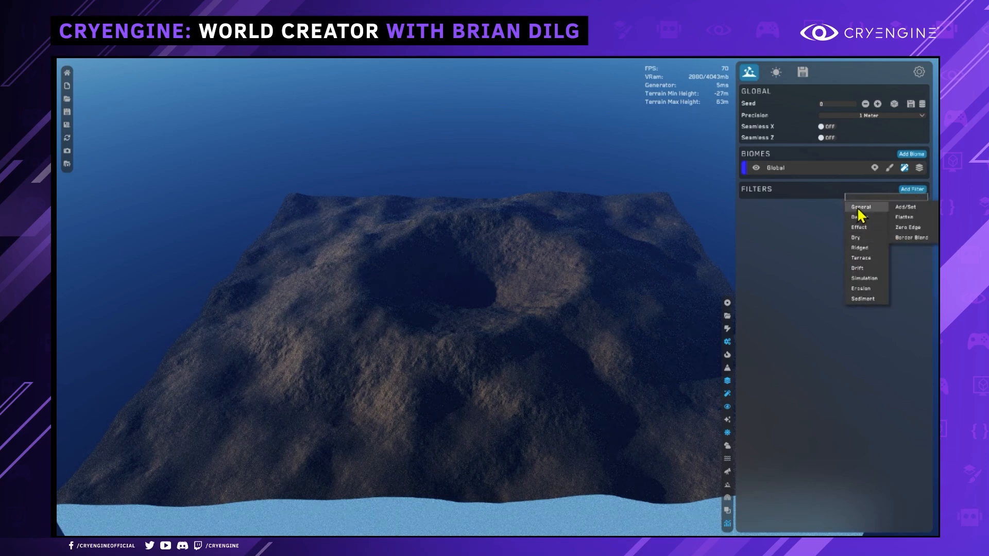
pyautogui.moveTo(865, 249)
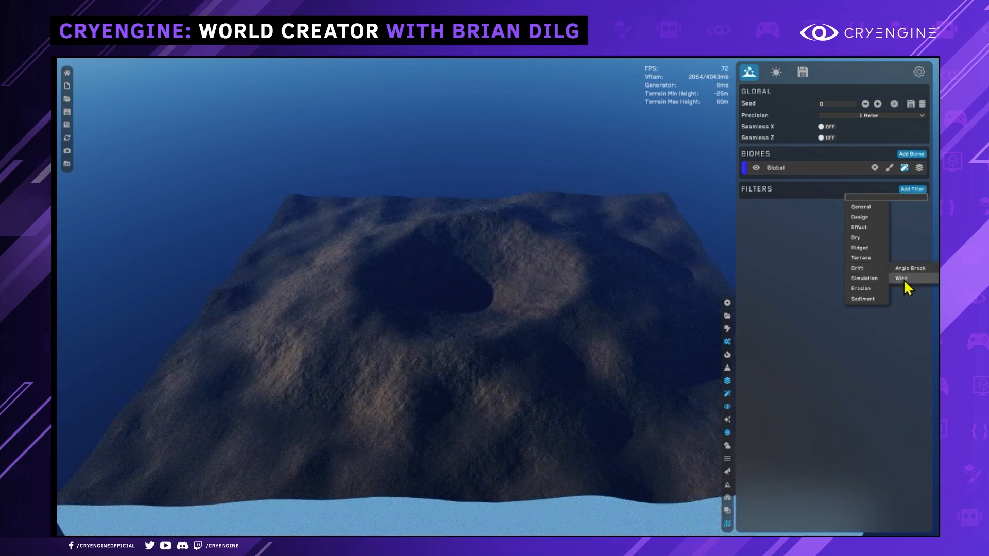
pyautogui.moveTo(876, 289)
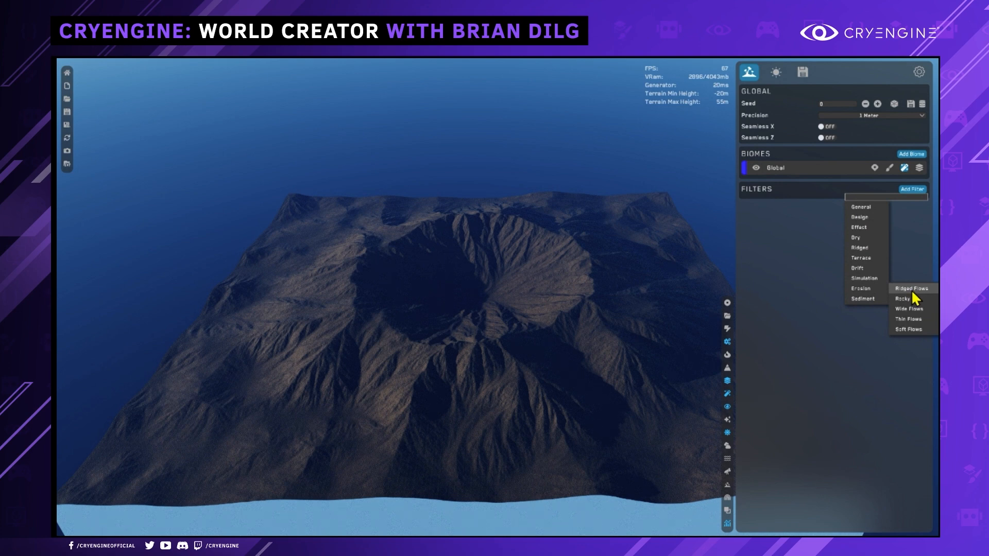
pyautogui.click(909, 320)
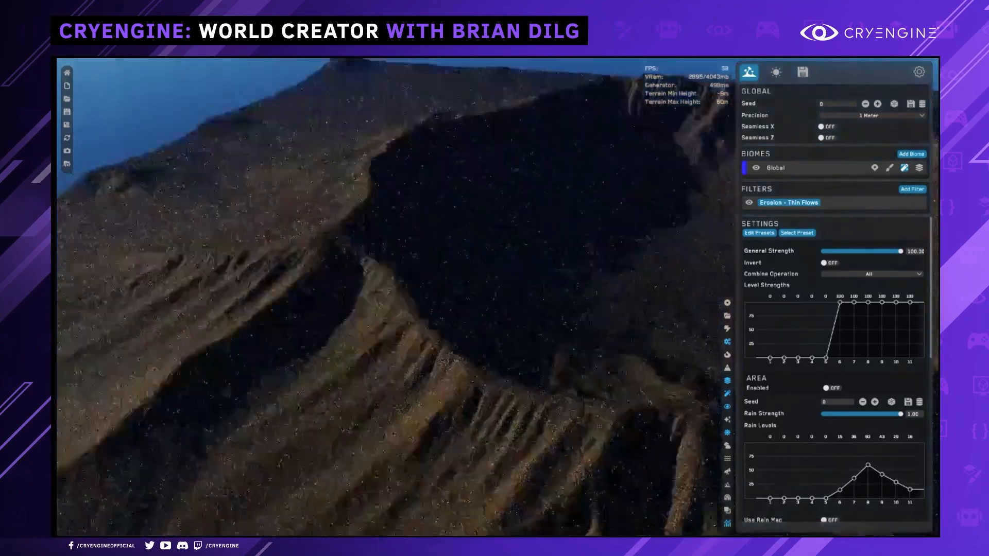
pyautogui.moveTo(616, 350); pyautogui.dragTo(577, 350, button='right')
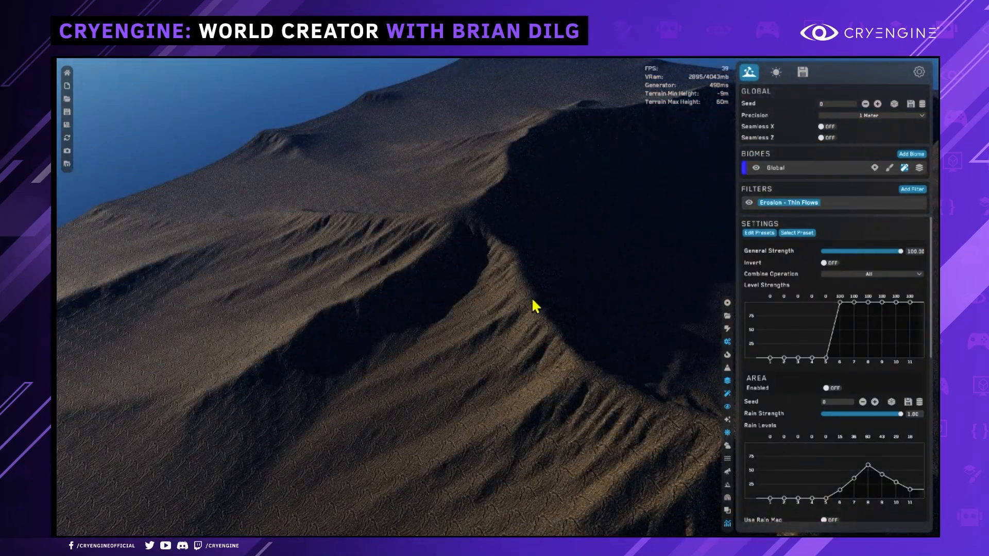
pyautogui.moveTo(525, 312); pyautogui.dragTo(566, 322, button='right')
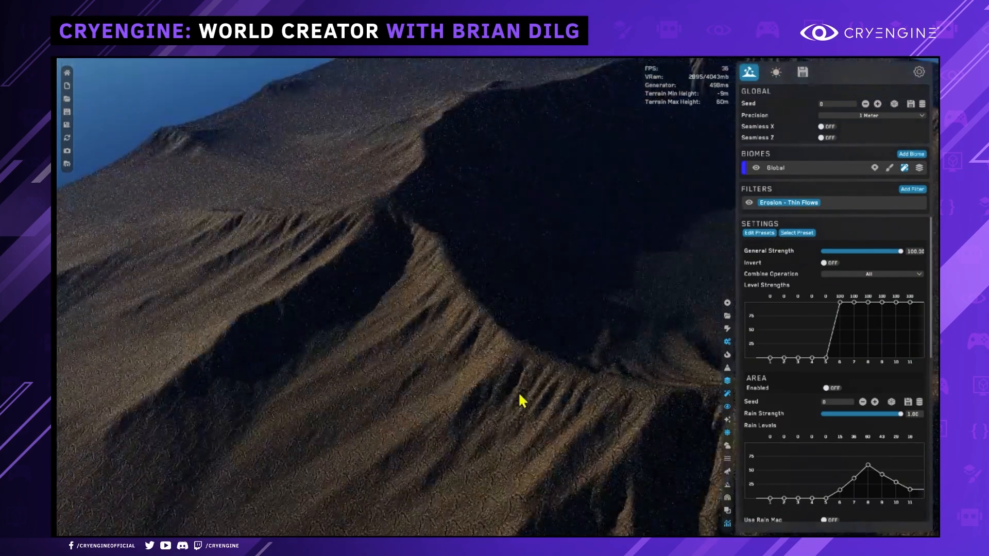
pyautogui.moveTo(532, 380); pyautogui.dragTo(574, 365, button='right')
pyautogui.scroll(-4, 573, 364)
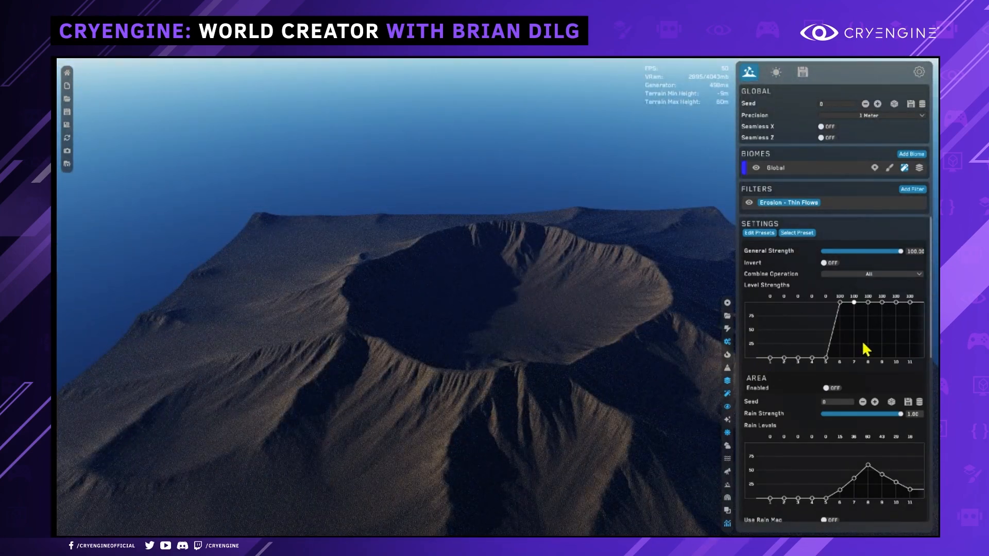
# - Set the Thin Flows filter's Max Length to 304.20 and Evaporation to 0.18
pyautogui.scroll(-1, 857, 402)
pyautogui.scroll(-1, 863, 392)
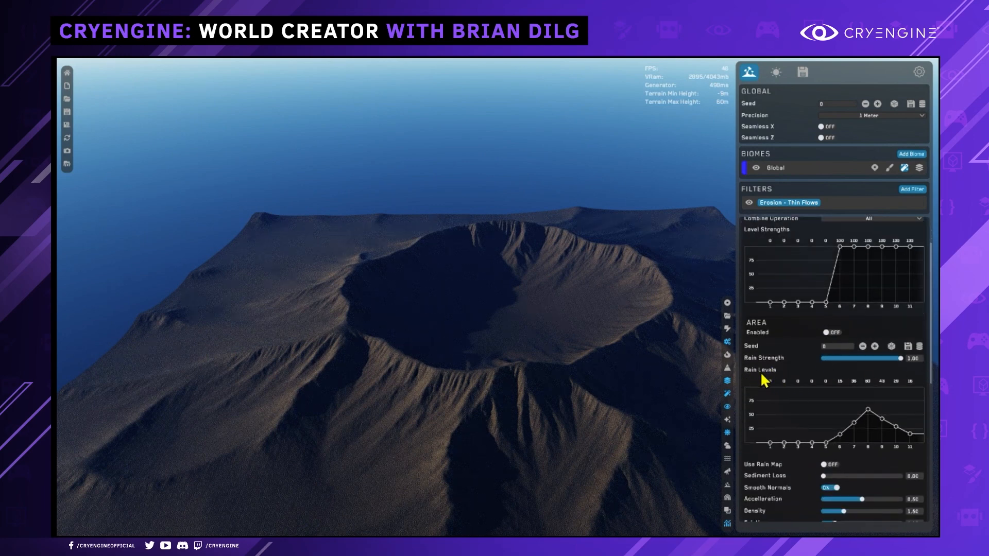
pyautogui.scroll(-2, 812, 385)
pyautogui.scroll(-5, 816, 386)
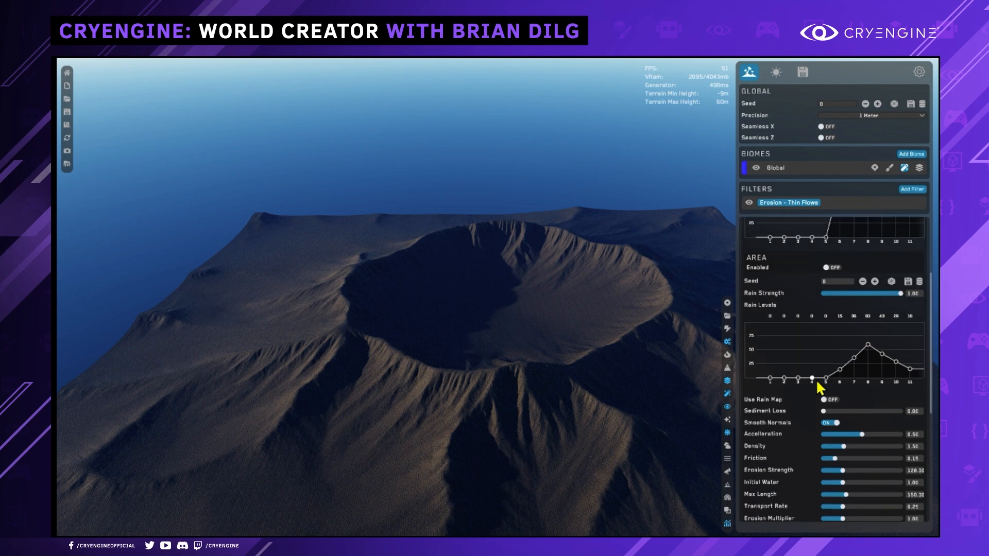
pyautogui.scroll(-3, 858, 304)
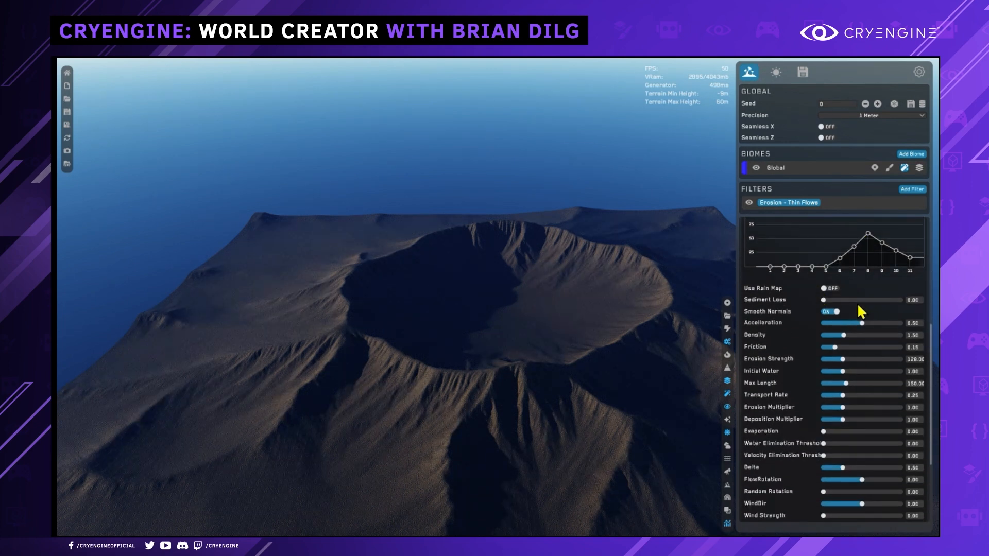
pyautogui.moveTo(845, 355); pyautogui.dragTo(869, 356)
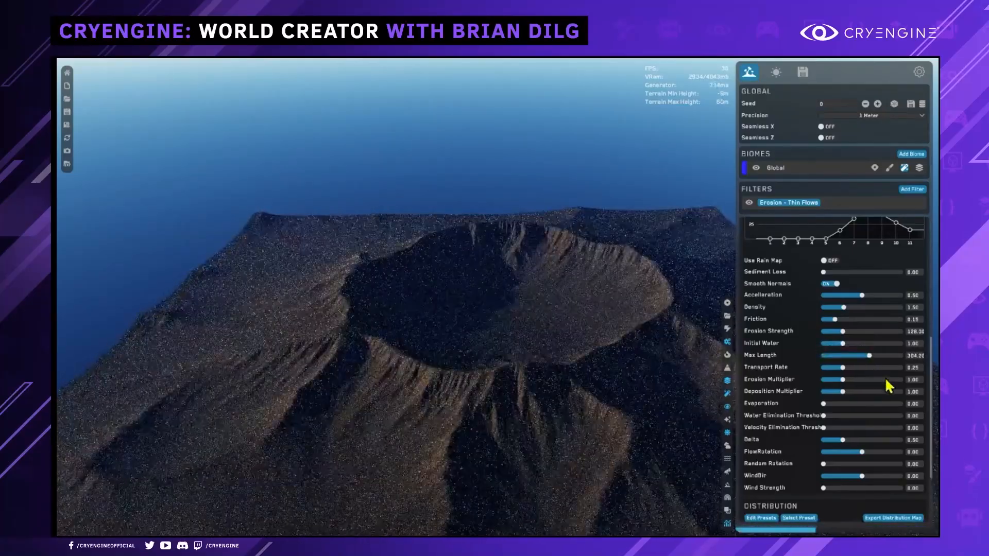
pyautogui.moveTo(823, 403)
pyautogui.mouseDown()
pyautogui.moveTo(864, 404)
pyautogui.moveTo(837, 404)
pyautogui.mouseUp()
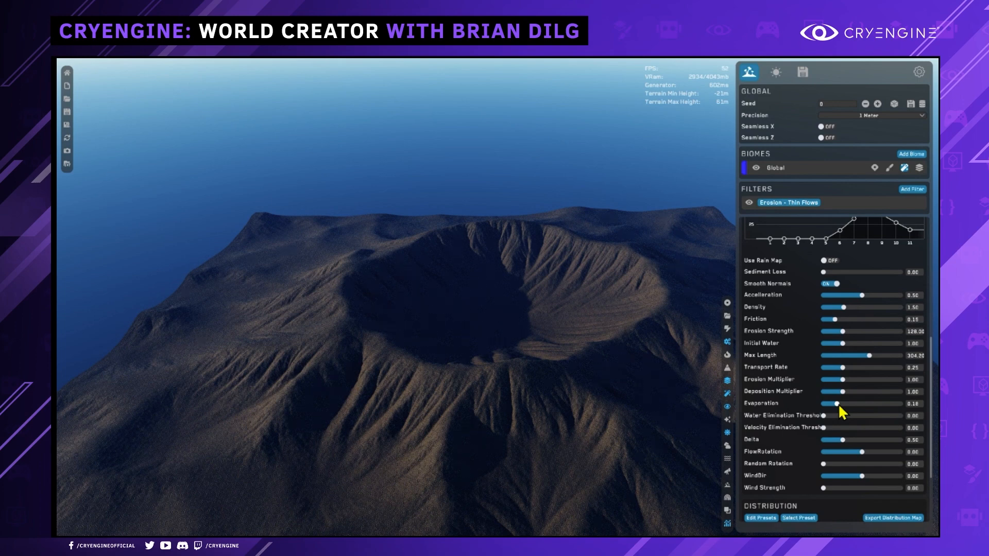
# - Review the remaining erosion filter and distribution settings and examine the eroded crater from several angles
pyautogui.moveTo(593, 379); pyautogui.dragTo(608, 355, button='right')
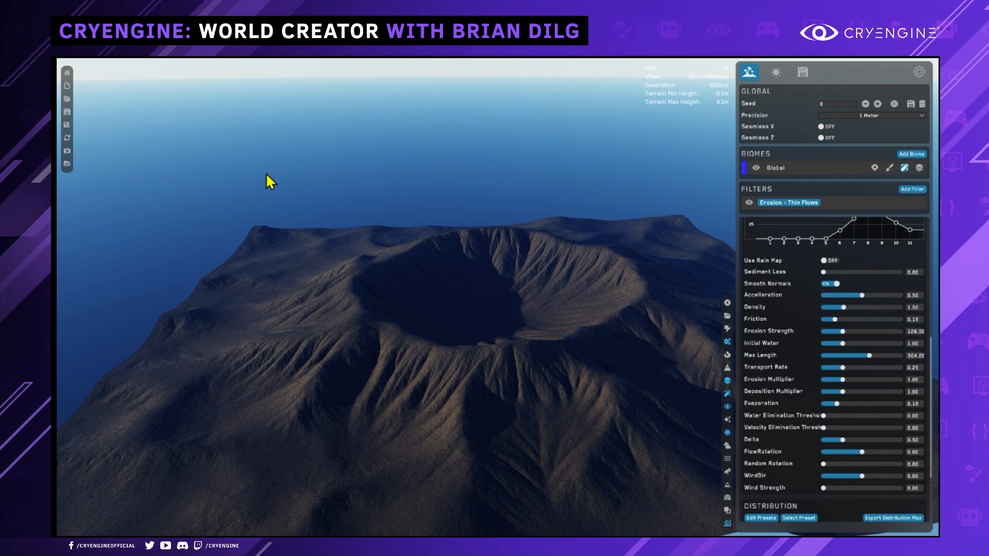
pyautogui.scroll(-3, 850, 265)
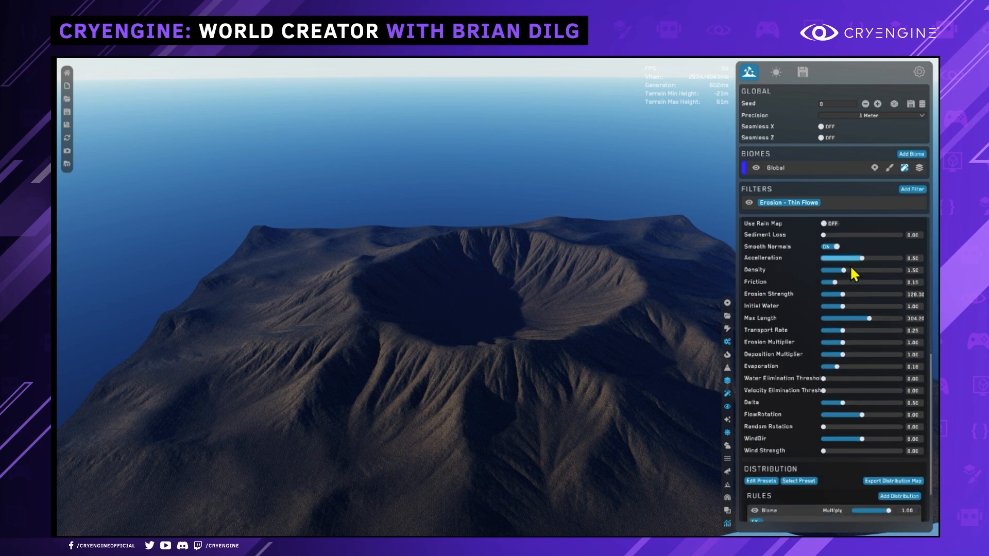
pyautogui.scroll(-1, 857, 340)
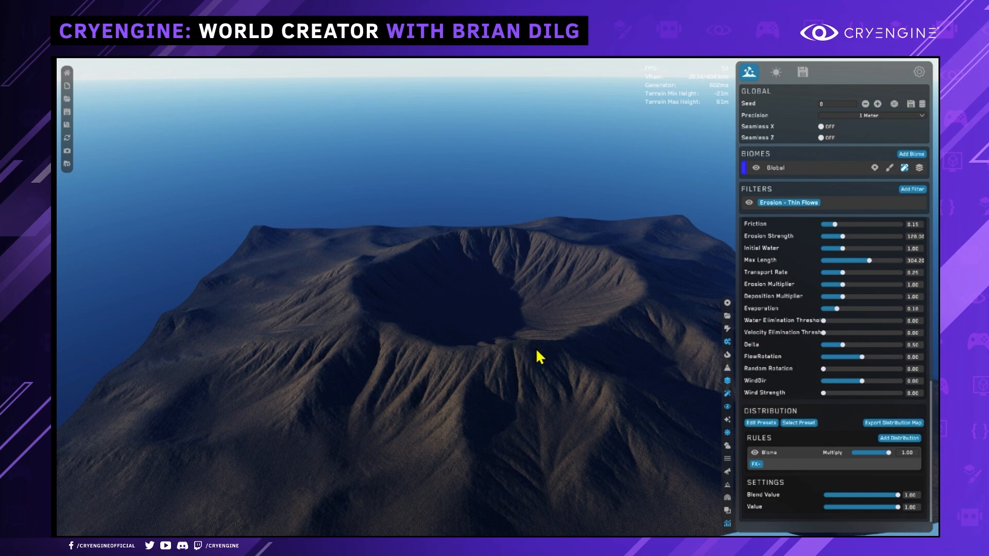
pyautogui.moveTo(480, 339)
pyautogui.mouseDown(button='right')
pyautogui.moveTo(480, 354)
pyautogui.moveTo(487, 340)
pyautogui.mouseUp(button='right')
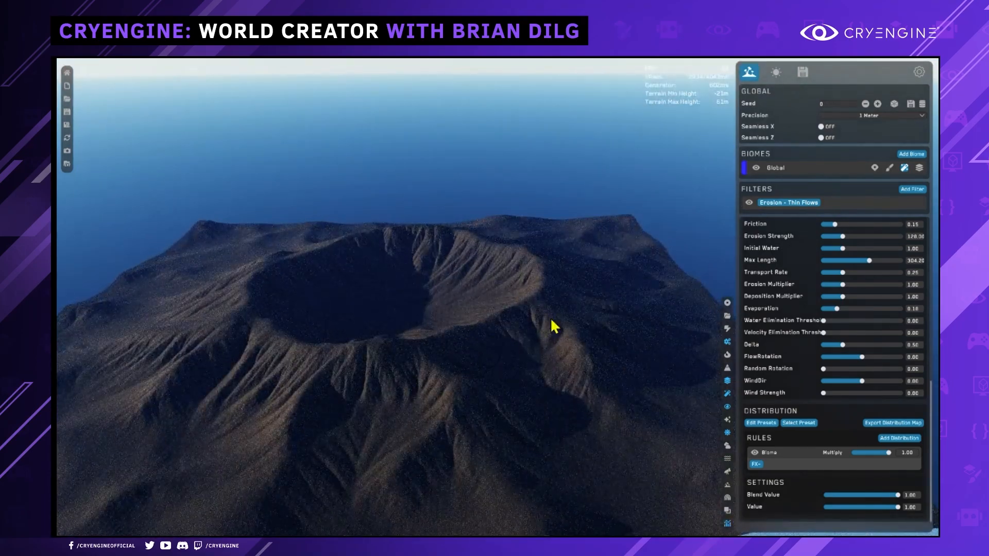
pyautogui.moveTo(423, 346); pyautogui.dragTo(444, 339, button='right')
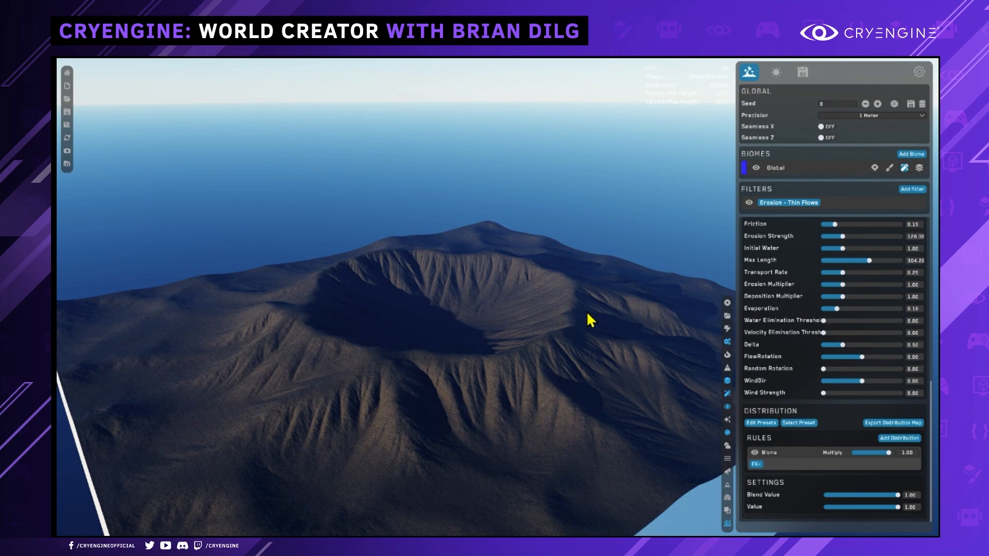
pyautogui.moveTo(396, 298); pyautogui.dragTo(438, 340, button='right')
pyautogui.moveTo(498, 297)
pyautogui.mouseDown(button='right')
pyautogui.moveTo(497, 289)
pyautogui.moveTo(515, 297)
pyautogui.mouseUp(button='right')
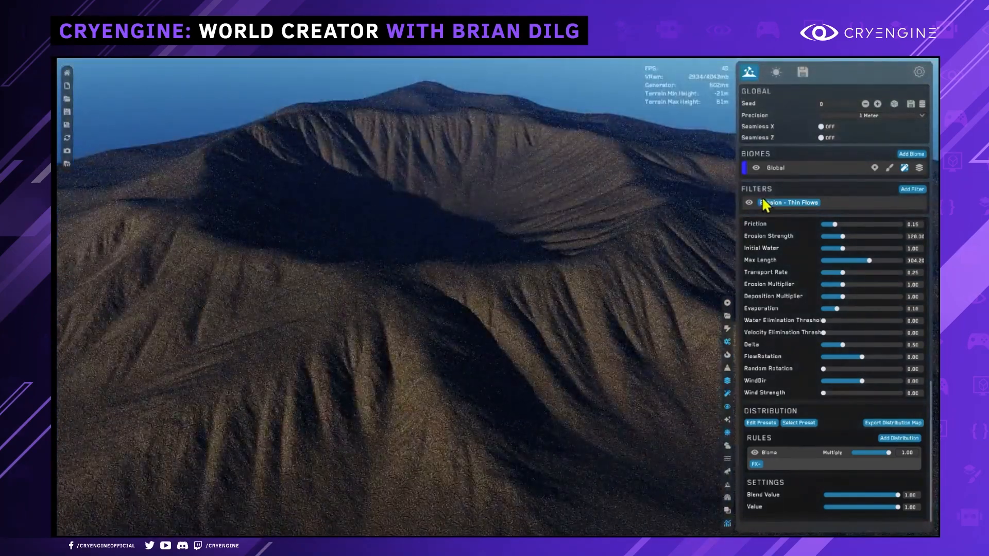
# - Create a custom base shape for the Global biome from the crater terrain
pyautogui.click(783, 169)
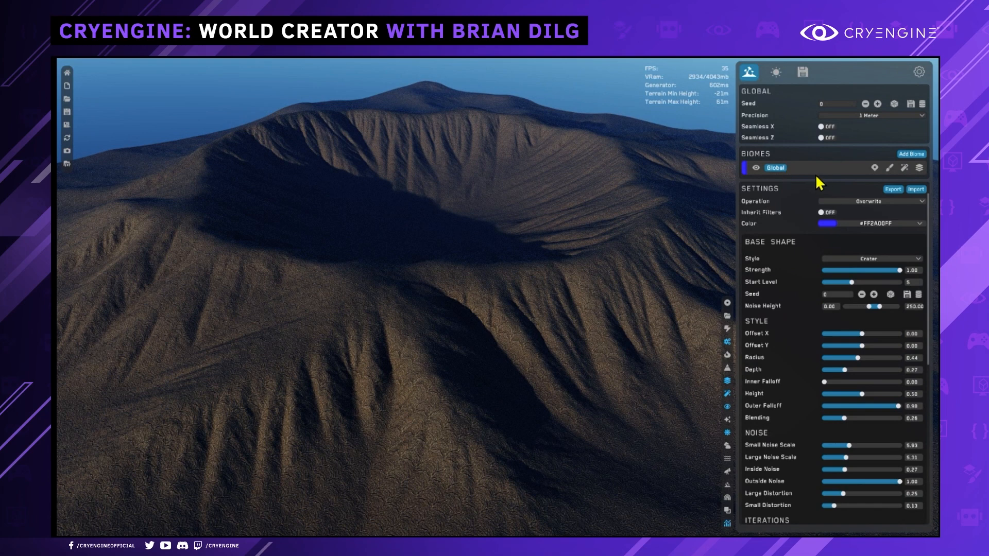
pyautogui.scroll(-1, 870, 204)
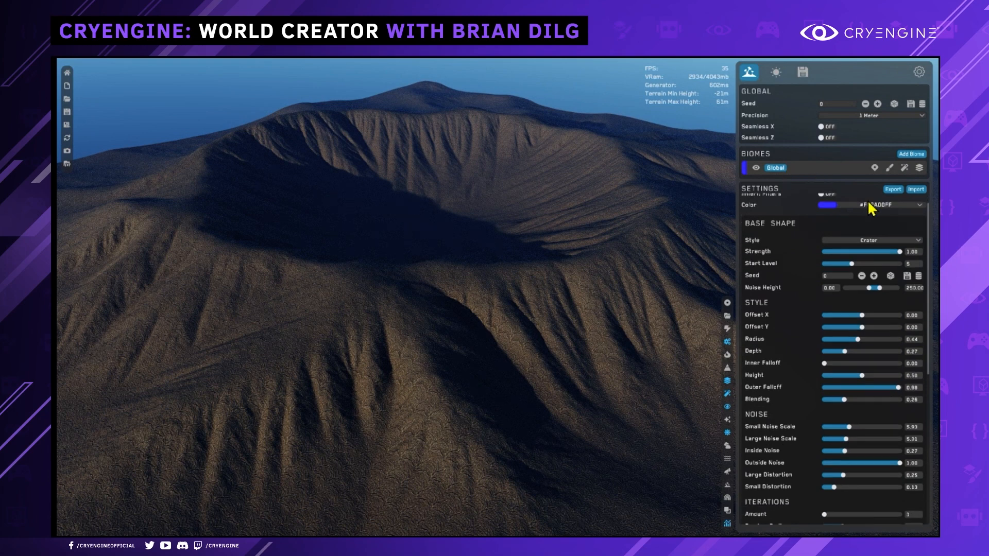
pyautogui.click(889, 168)
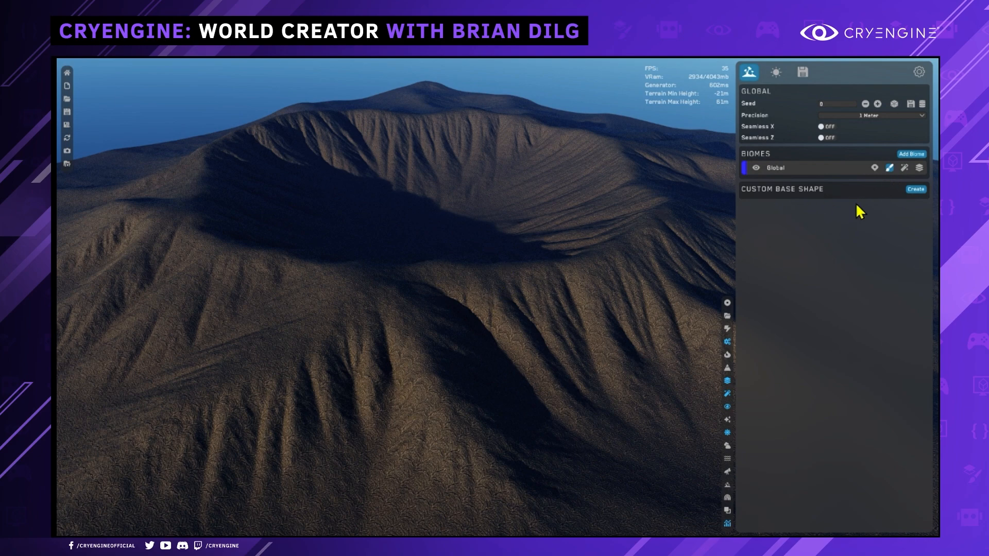
pyautogui.click(916, 190)
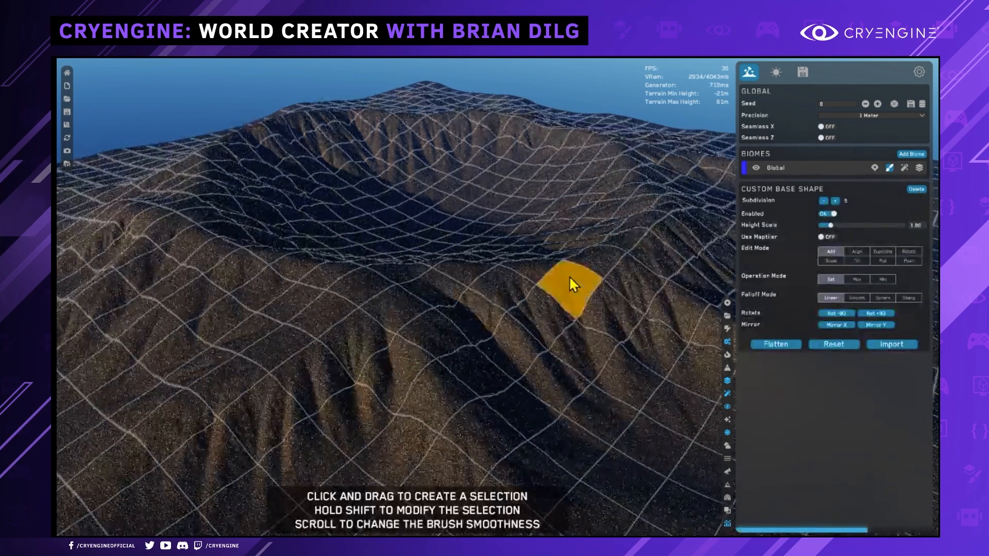
pyautogui.press('s')
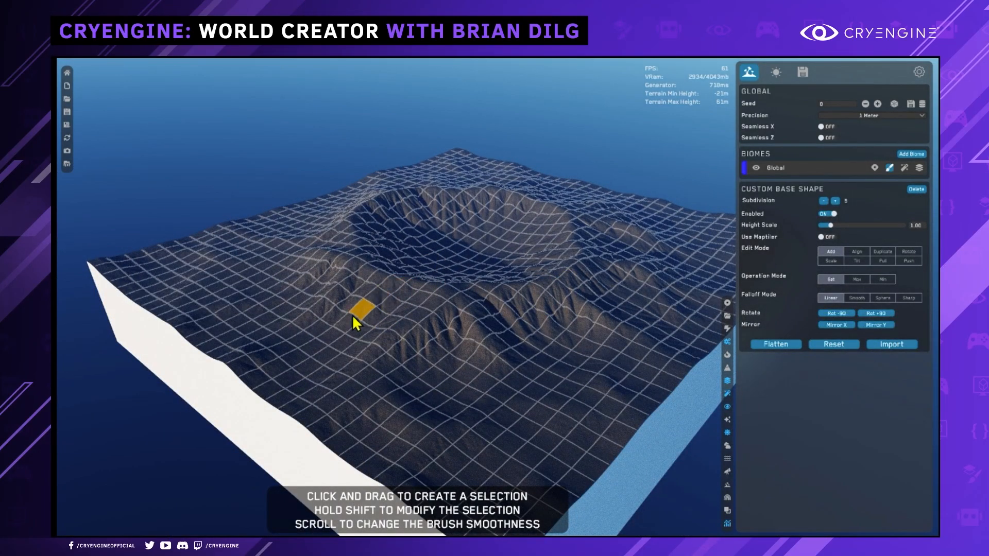
# - Select a strip of grid cells across the crater's near rim and lower it to carve a channel, adjusting its depth
pyautogui.moveTo(343, 326)
pyautogui.mouseDown()
pyautogui.moveTo(397, 282)
pyautogui.moveTo(422, 279)
pyautogui.mouseUp()
pyautogui.moveTo(436, 286); pyautogui.dragTo(422, 348, button='middle')
pyautogui.scroll(1, 423, 349)
pyautogui.keyDown('shift'); pyautogui.moveTo(436, 339); pyautogui.dragTo(438, 454); pyautogui.keyUp('shift')
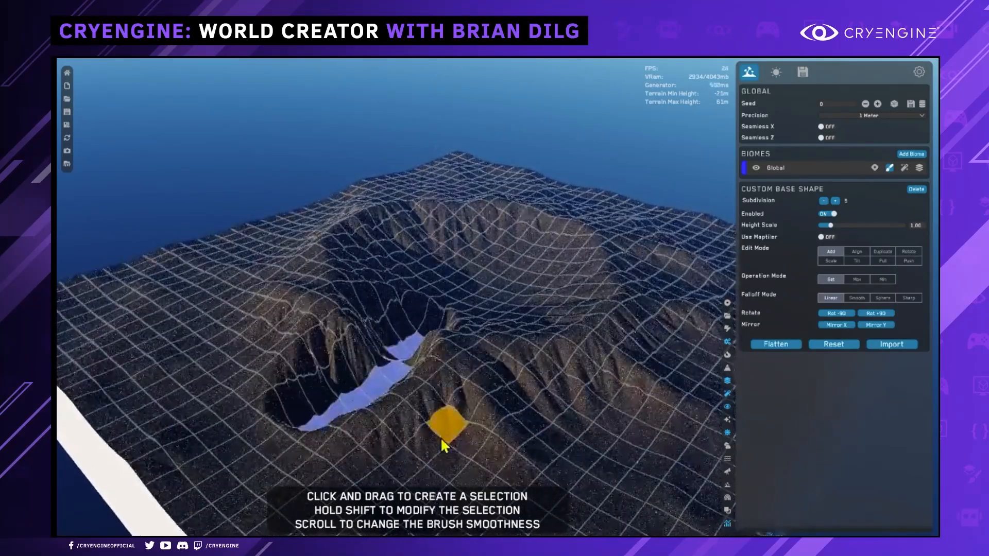
pyautogui.moveTo(411, 387)
pyautogui.keyDown('shift'); pyautogui.mouseDown()
pyautogui.moveTo(414, 314)
pyautogui.moveTo(414, 370)
pyautogui.mouseUp(); pyautogui.keyUp('shift')
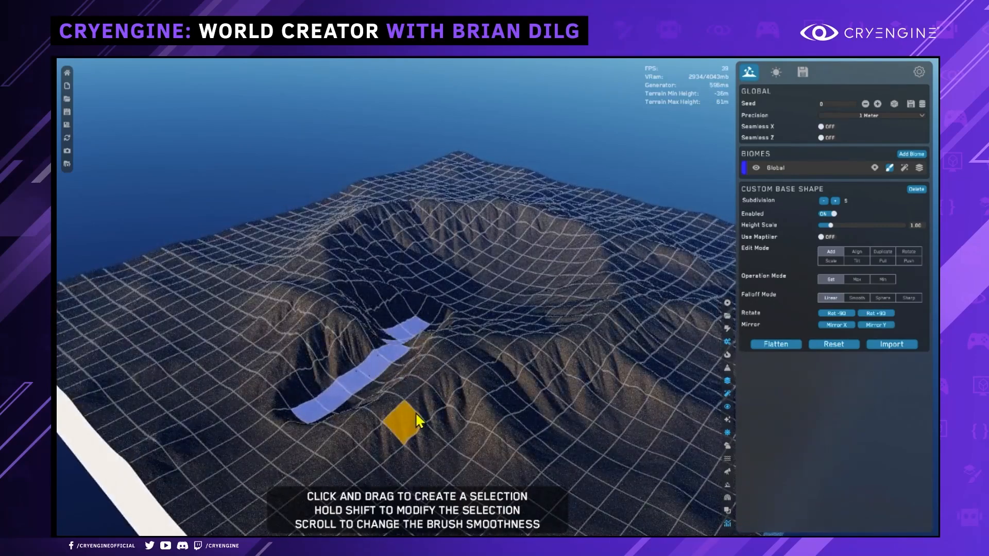
pyautogui.scroll(-2, 416, 415)
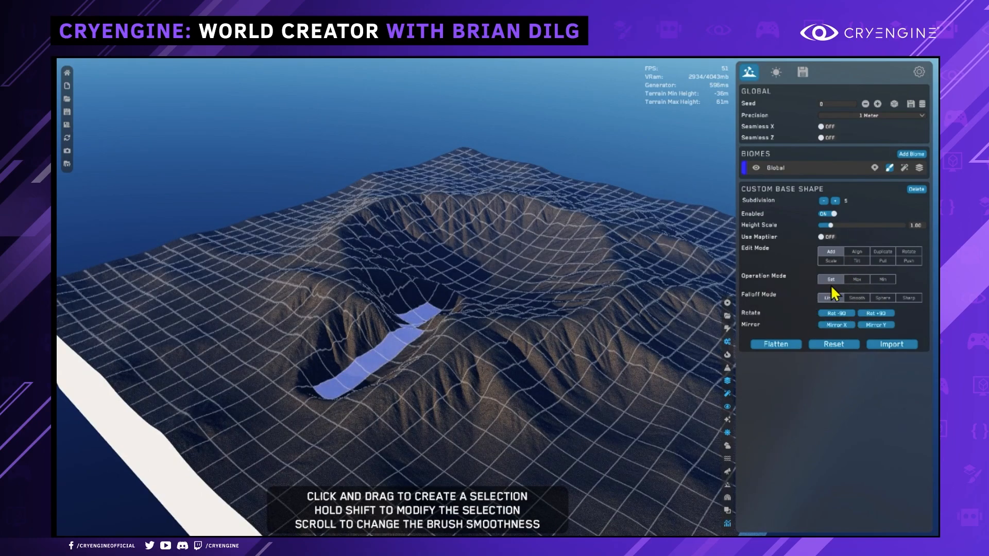
# - Try custom base shape subdivision levels down to 2, up to 7 and back to 3, and delete the shape
pyautogui.click(824, 201)
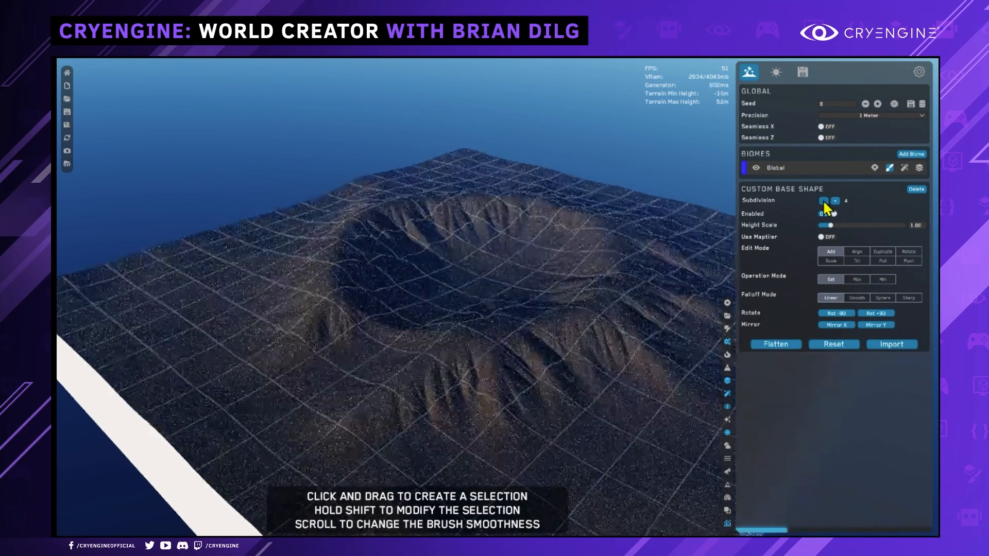
pyautogui.click(835, 201)
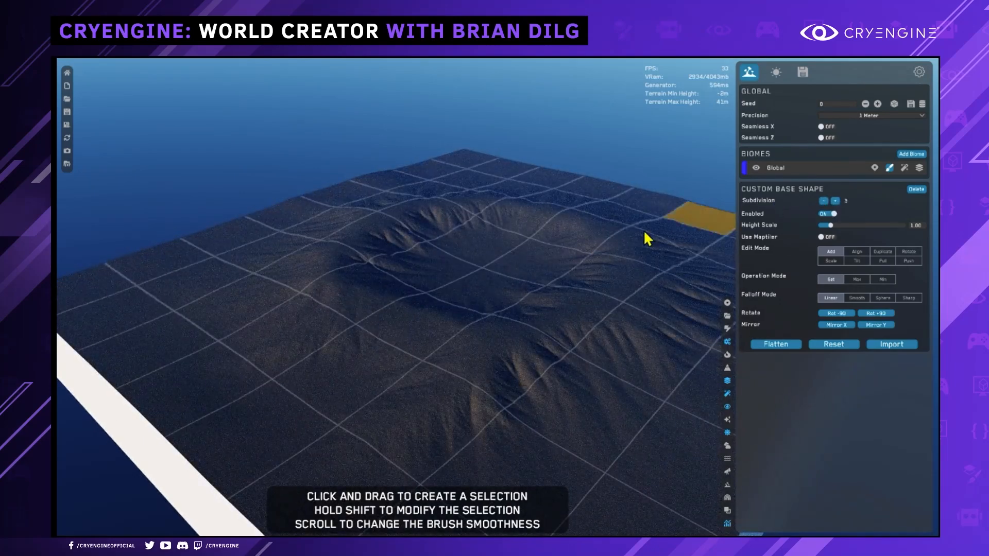
pyautogui.click(823, 199)
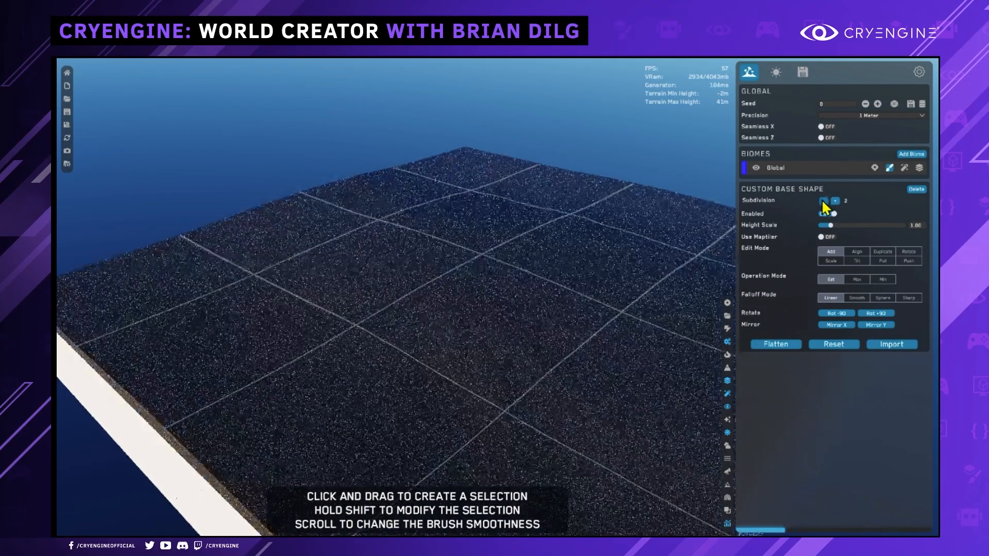
pyautogui.click(832, 201)
pyautogui.click(832, 202)
pyautogui.click(834, 200)
pyautogui.click(835, 200)
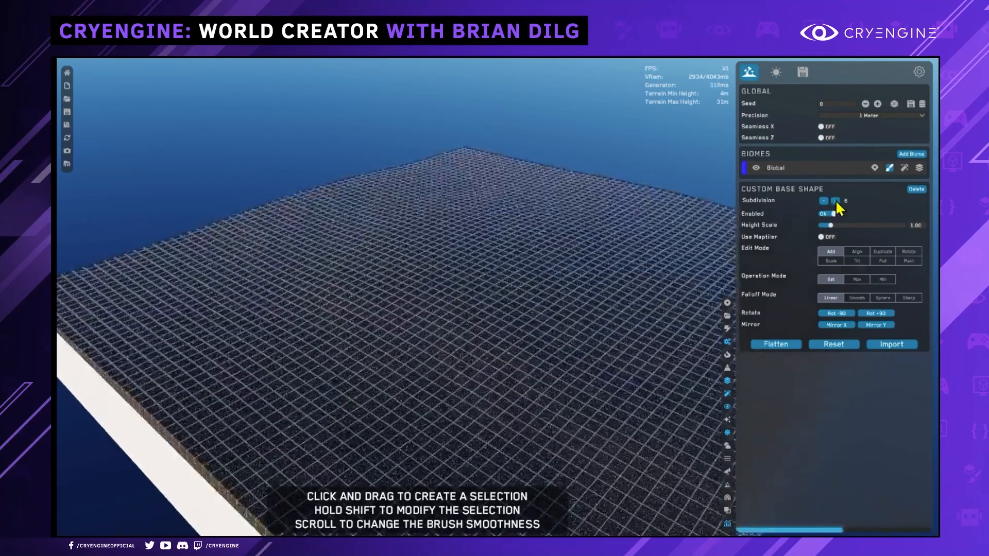
pyautogui.click(835, 200)
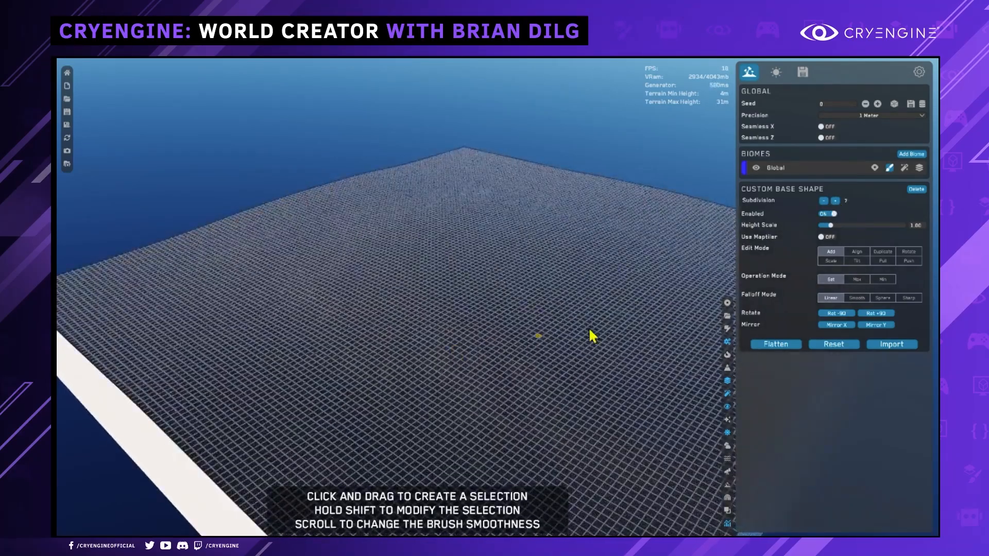
pyautogui.click(834, 200)
pyautogui.click(823, 199)
pyautogui.click(823, 200)
pyautogui.click(823, 200)
pyautogui.click(823, 200)
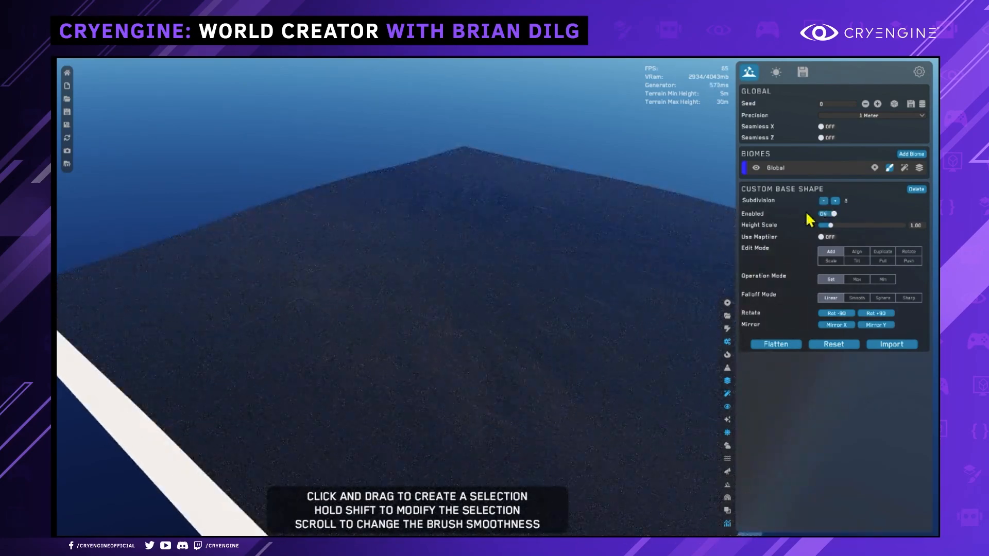
pyautogui.click(914, 189)
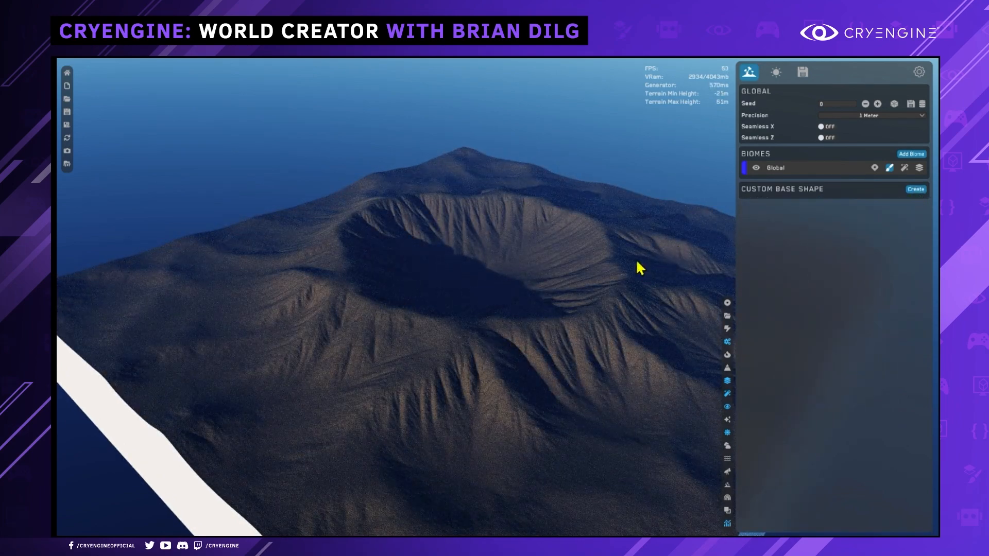
# - Create a fresh custom base shape for the Global biome from the restored crater
pyautogui.moveTo(544, 311)
pyautogui.mouseDown(button='right')
pyautogui.moveTo(494, 309)
pyautogui.moveTo(618, 288)
pyautogui.moveTo(557, 289)
pyautogui.moveTo(536, 322)
pyautogui.mouseUp(button='right')
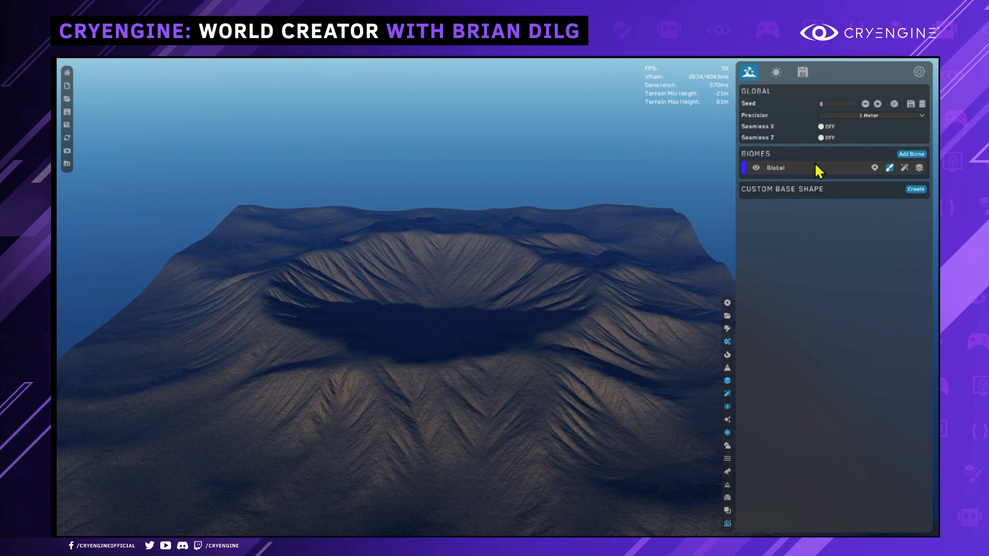
pyautogui.click(912, 189)
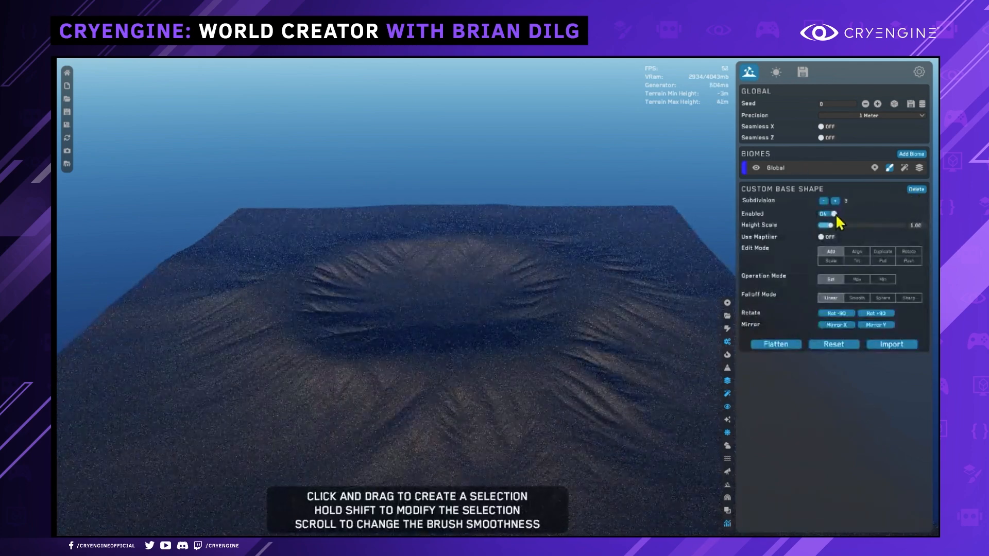
# - Try custom base shape subdivision levels up to 7 and back to 5, and delete the shape
pyautogui.click(835, 201)
pyautogui.click(835, 201)
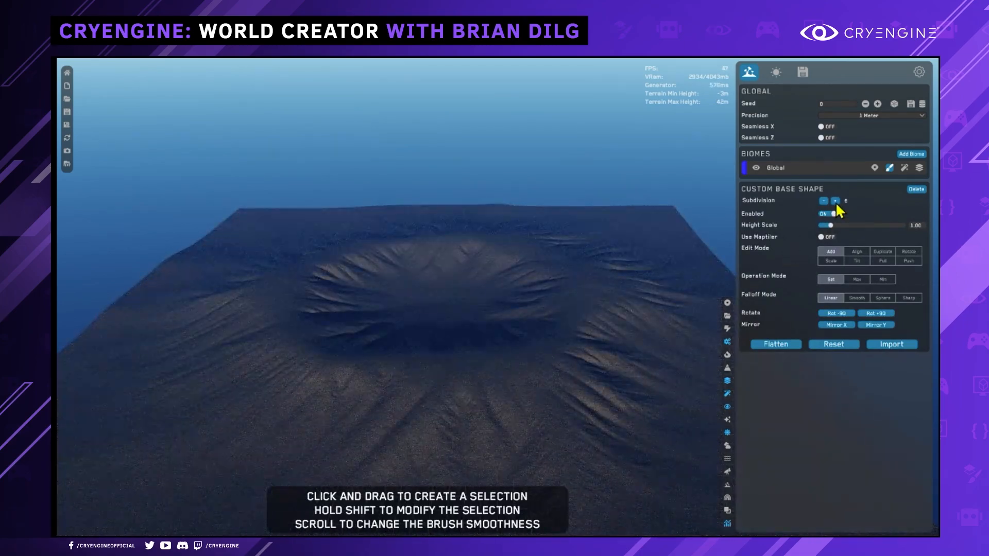
pyautogui.click(834, 201)
pyautogui.click(835, 201)
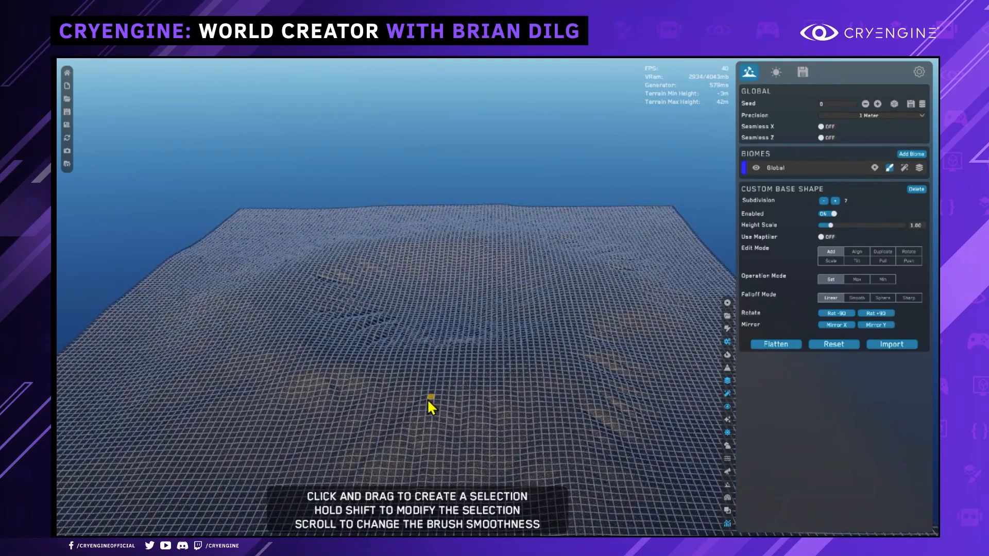
pyautogui.click(822, 201)
pyautogui.click(822, 200)
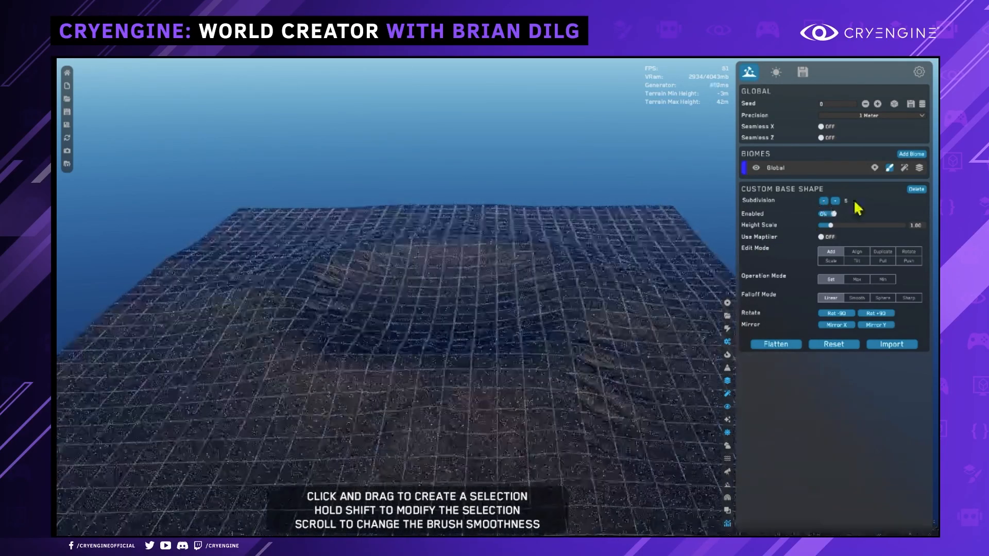
pyautogui.click(917, 190)
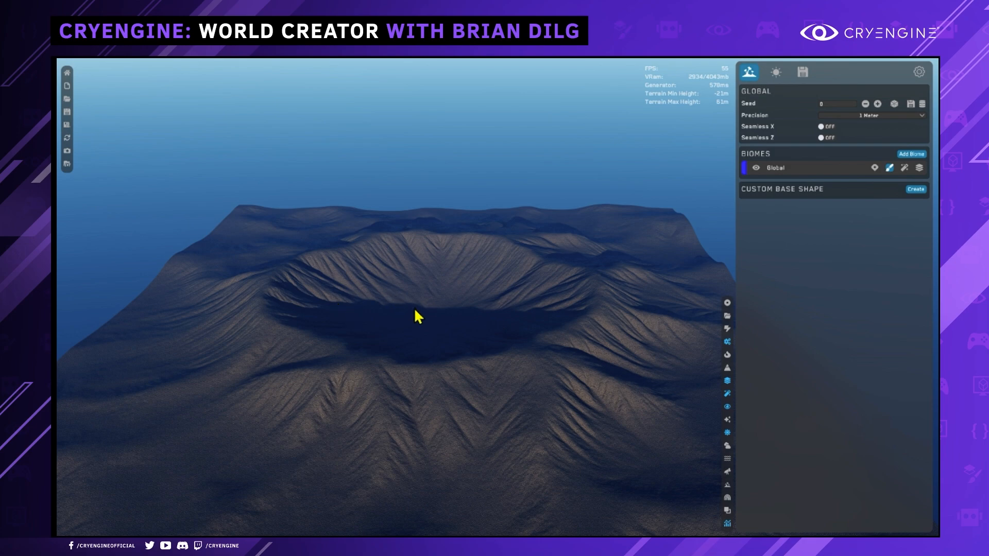
# - Open the Global biome's settings and examine the eroded crater terrain from several angles and distances
pyautogui.moveTo(465, 369); pyautogui.dragTo(528, 364, button='right')
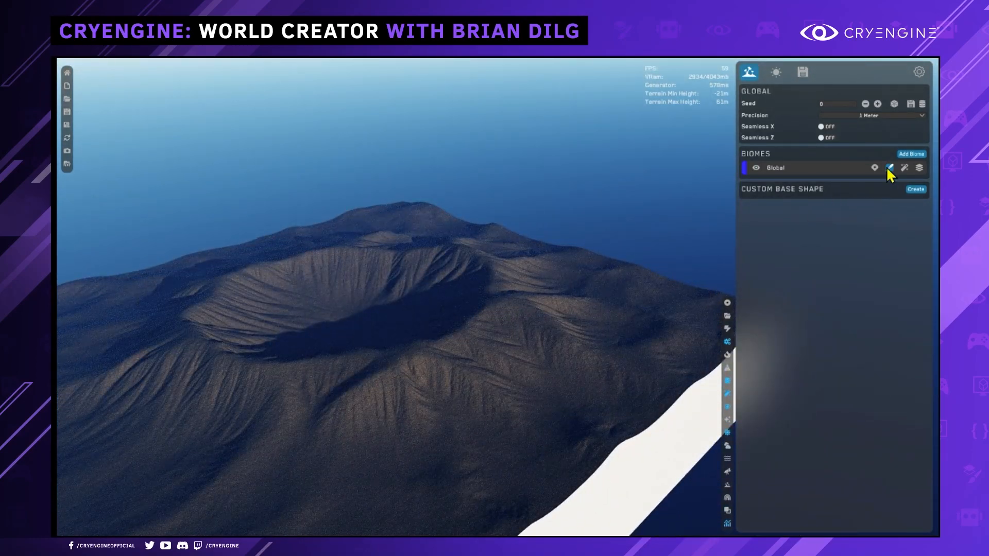
pyautogui.click(809, 172)
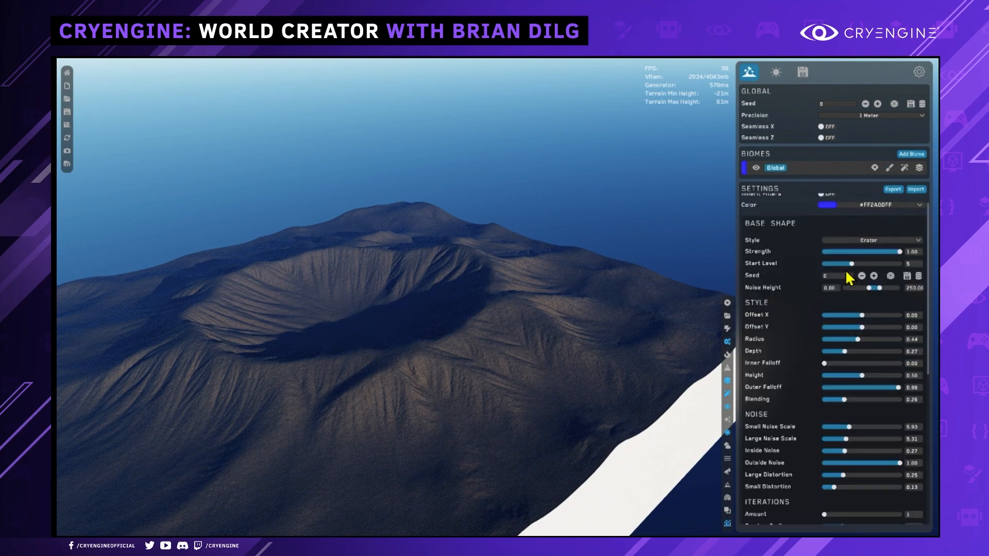
pyautogui.moveTo(601, 272); pyautogui.dragTo(556, 267, button='right')
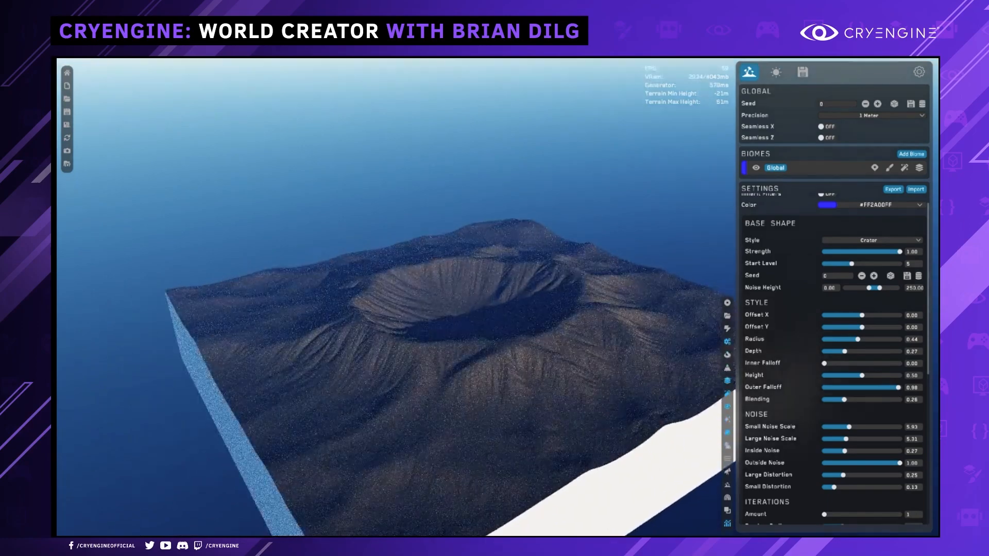
pyautogui.moveTo(556, 267)
pyautogui.mouseDown(button='right')
pyautogui.moveTo(531, 267)
pyautogui.moveTo(574, 251)
pyautogui.moveTo(556, 248)
pyautogui.moveTo(558, 278)
pyautogui.mouseUp(button='right')
pyautogui.press('w')
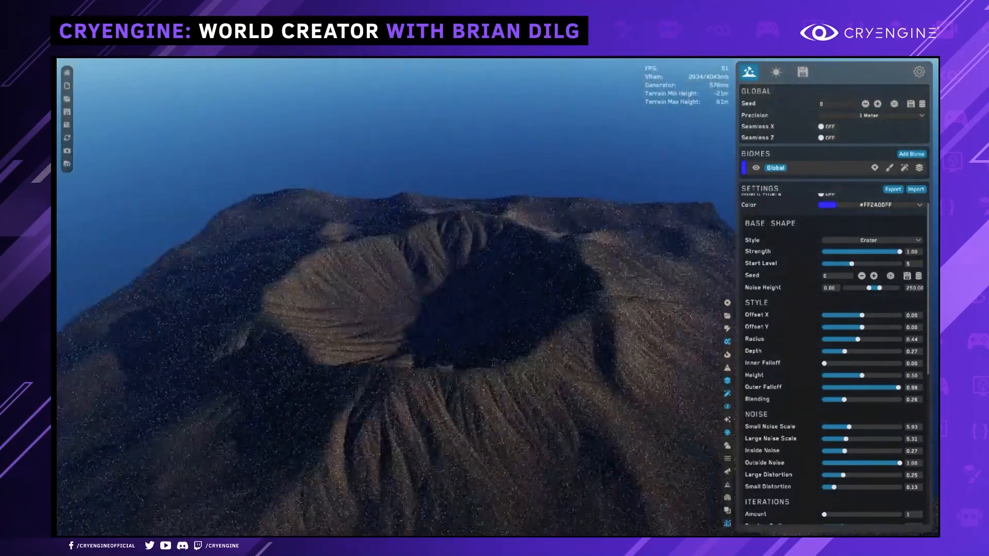
pyautogui.scroll(-3, 624, 264)
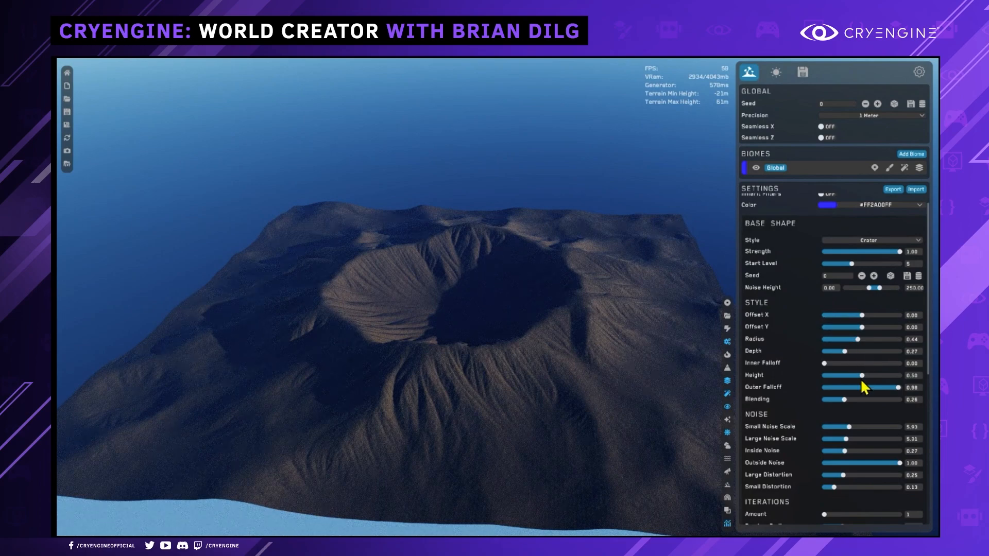
pyautogui.moveTo(464, 288); pyautogui.dragTo(525, 253, button='right')
pyautogui.press('w')
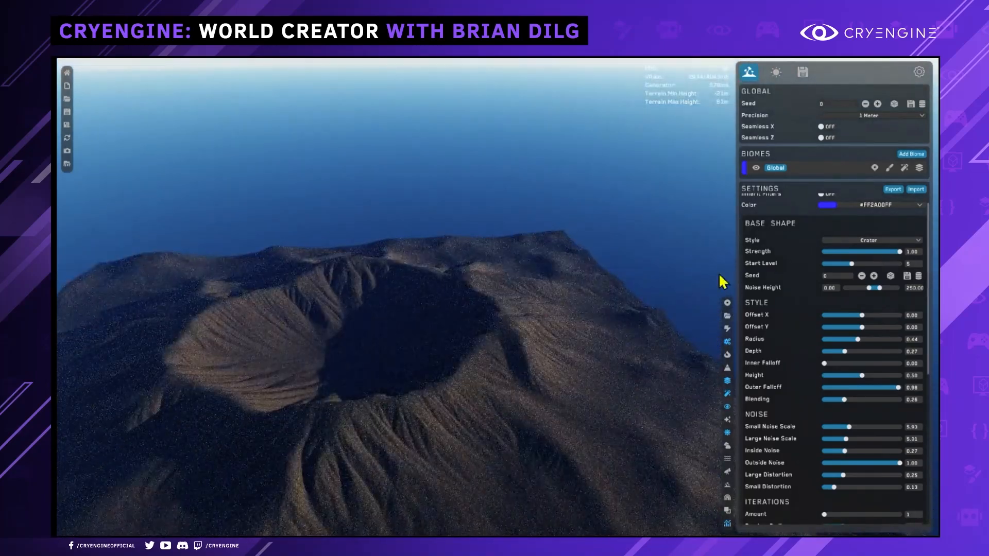
pyautogui.press('d')
pyautogui.moveTo(443, 289); pyautogui.dragTo(407, 283, button='right')
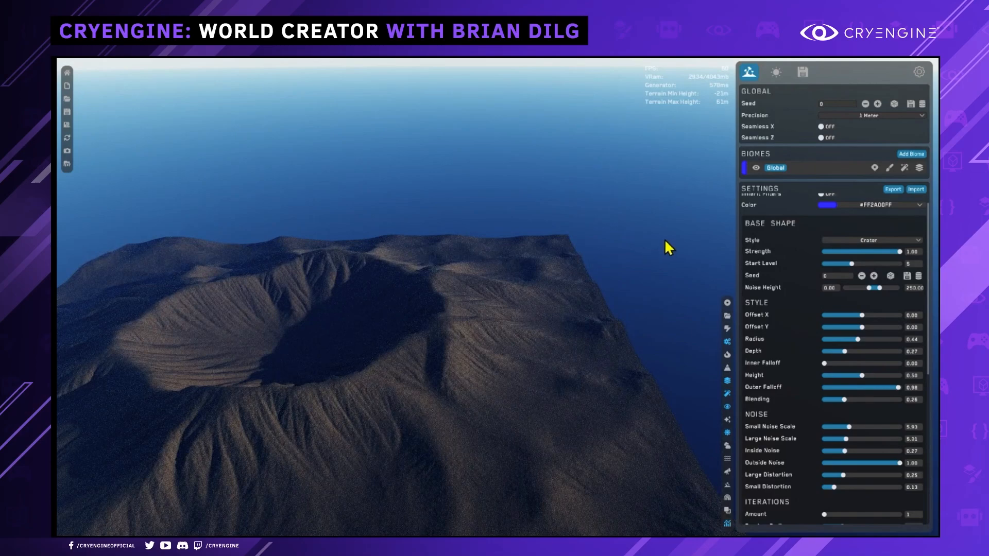
pyautogui.press('a')
pyautogui.moveTo(651, 233); pyautogui.dragTo(636, 233, button='right')
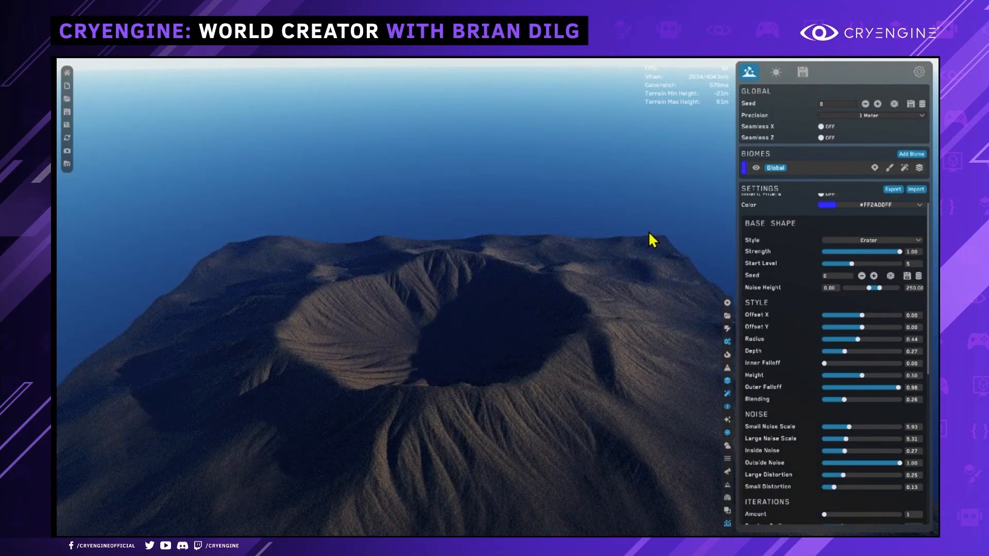
pyautogui.moveTo(656, 228); pyautogui.dragTo(648, 268, button='right')
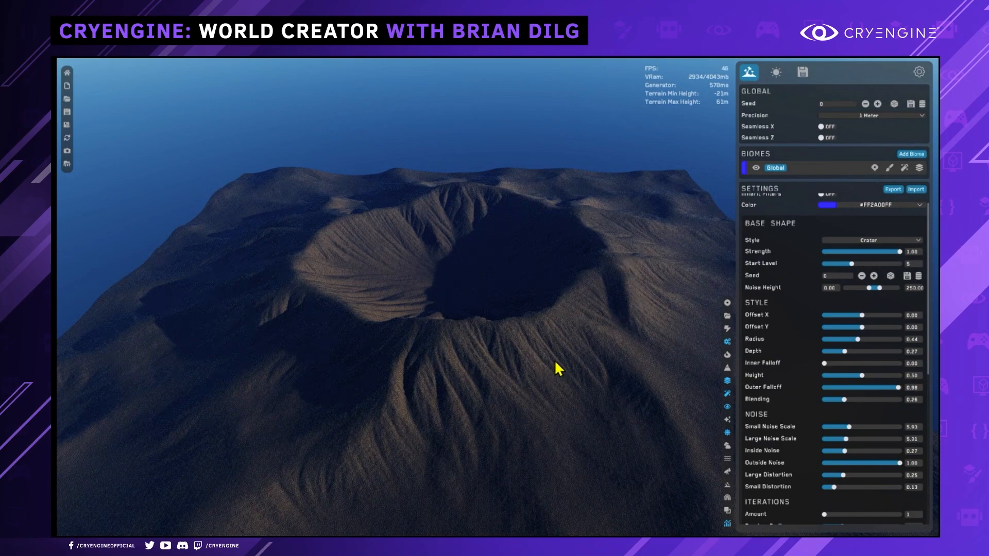
pyautogui.press('s')
pyautogui.moveTo(566, 271); pyautogui.dragTo(484, 339, button='right')
pyautogui.press('a')
pyautogui.press('w')
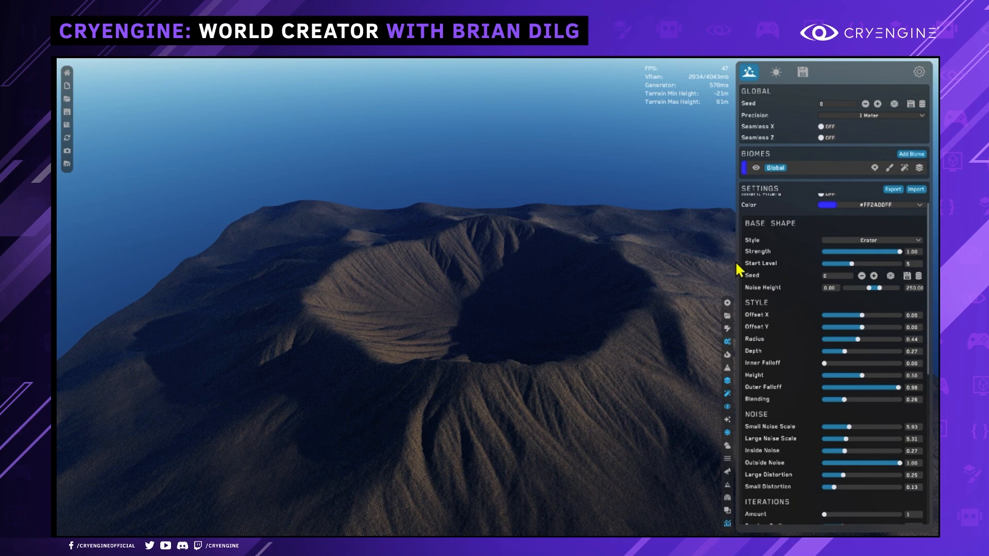
pyautogui.scroll(1, 757, 252)
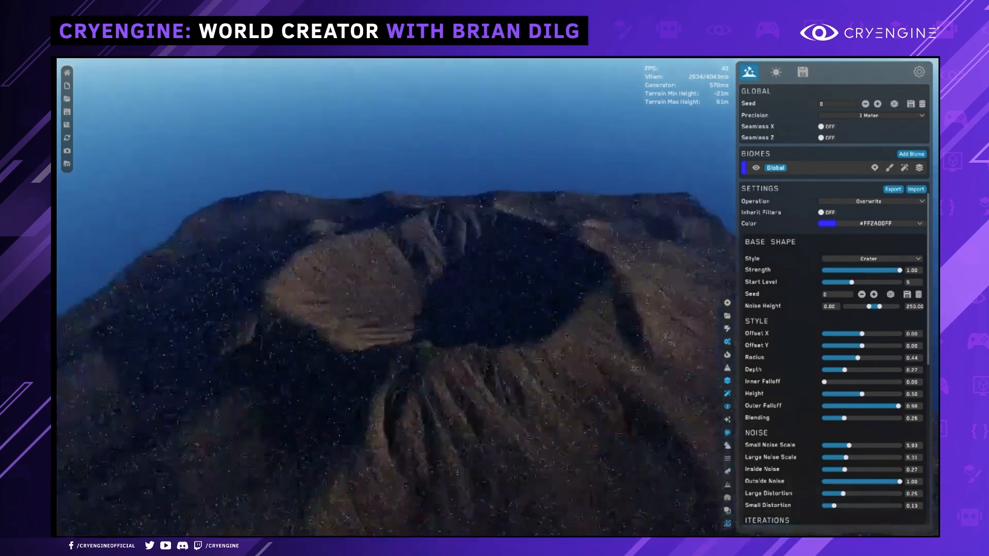
pyautogui.press('s')
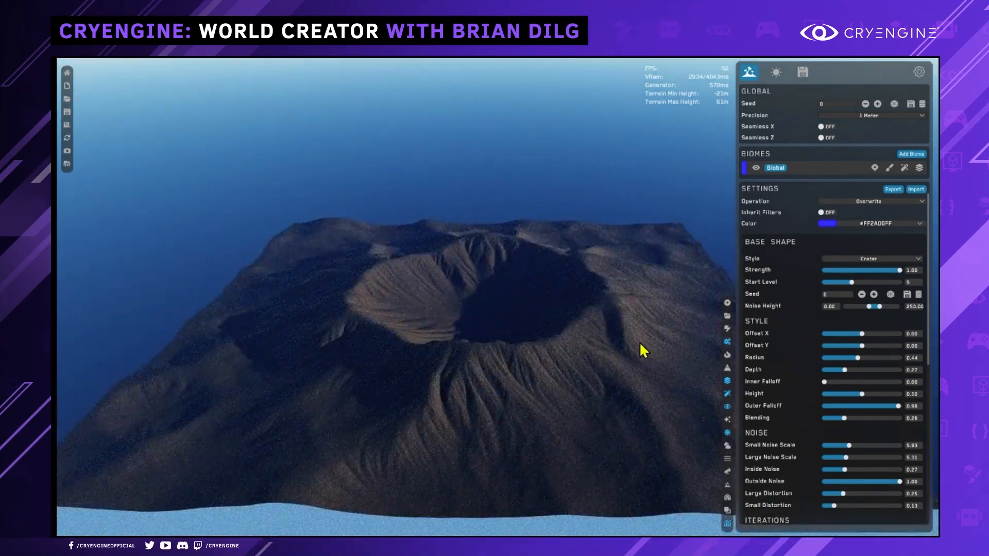
pyautogui.scroll(3, 644, 350)
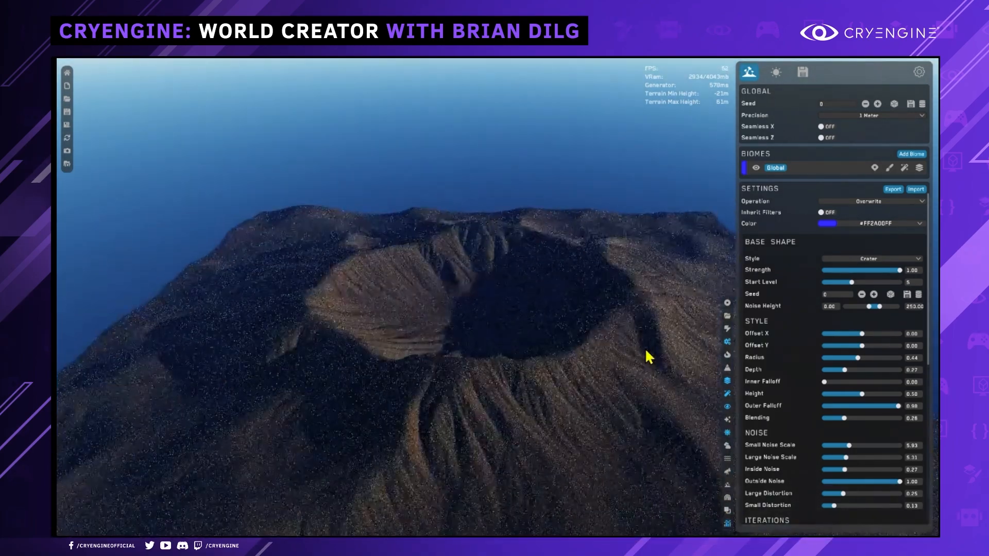
# - Inspect the crater in the fast render display and return to the realistic rendering
pyautogui.click(728, 329)
pyautogui.moveTo(687, 354); pyautogui.dragTo(625, 346, button='right')
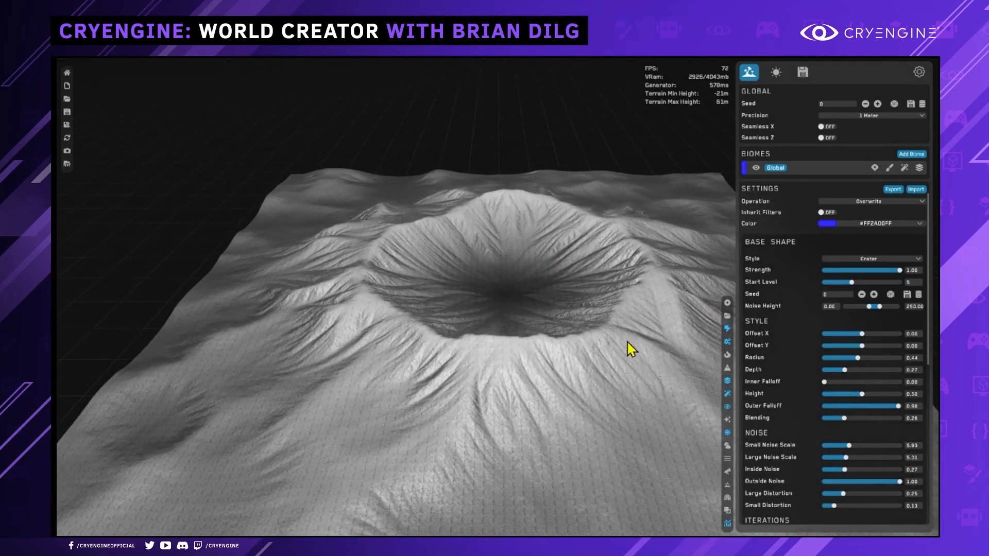
pyautogui.click(728, 329)
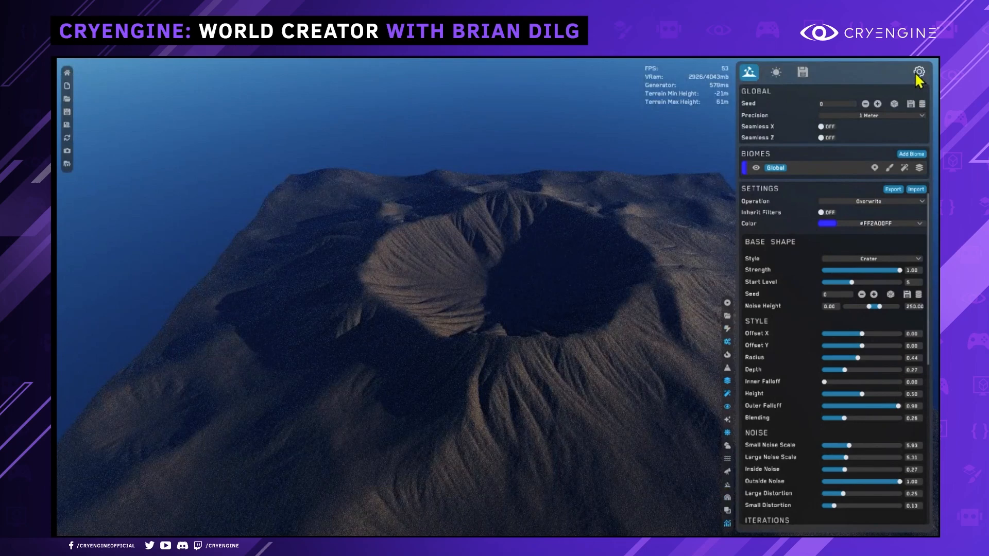
# - Review the general application settings and the lighting and camera settings, and return to the terrain settings
pyautogui.click(918, 71)
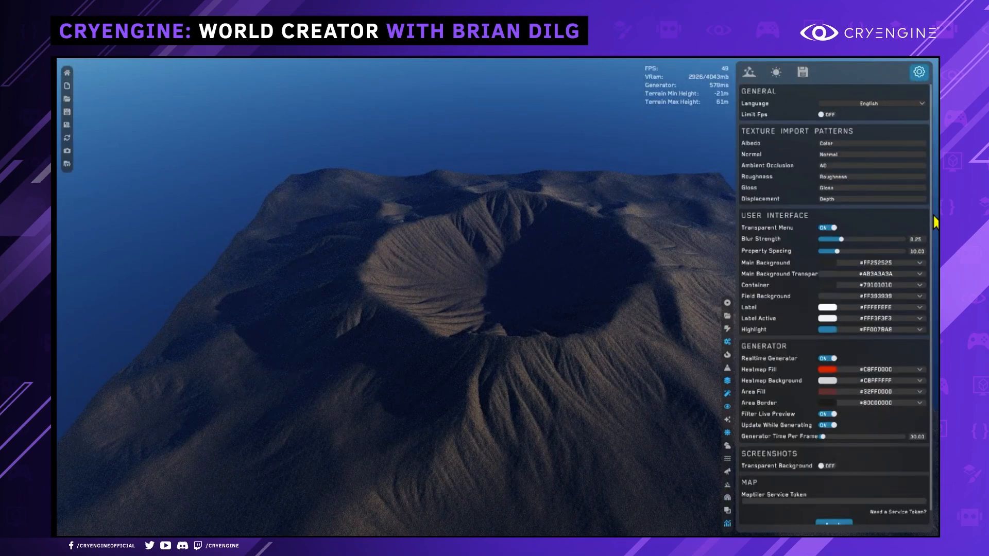
pyautogui.scroll(-1, 871, 306)
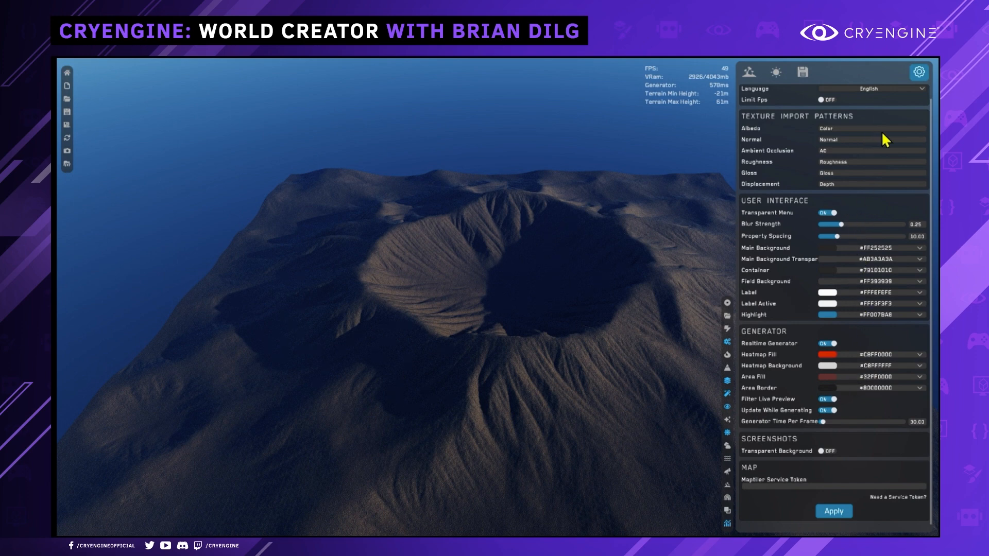
pyautogui.click(776, 71)
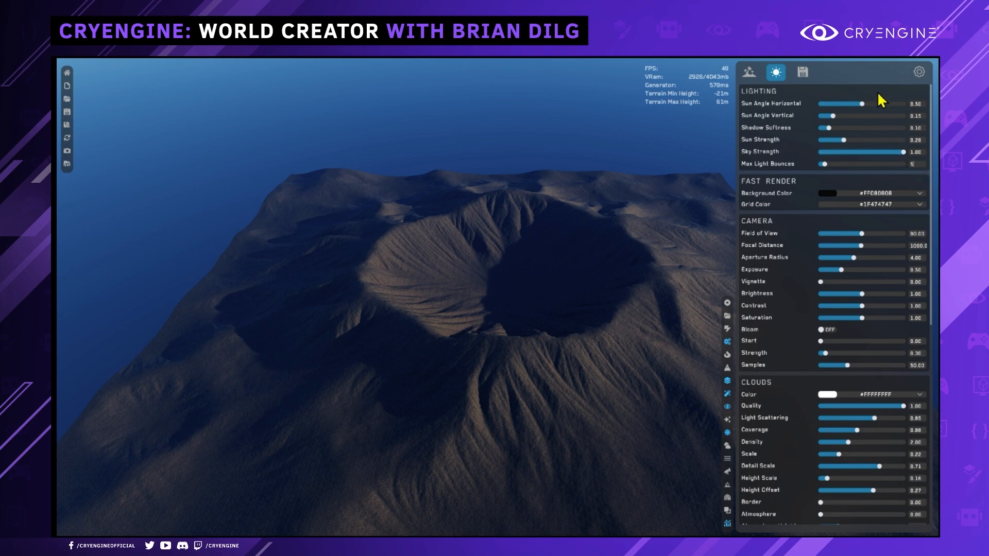
pyautogui.click(749, 72)
# - Look over the whole terrain and check which global precision options are available without changing the selection
pyautogui.moveTo(681, 183)
pyautogui.mouseDown(button='right')
pyautogui.moveTo(721, 191)
pyautogui.moveTo(685, 198)
pyautogui.mouseUp(button='right')
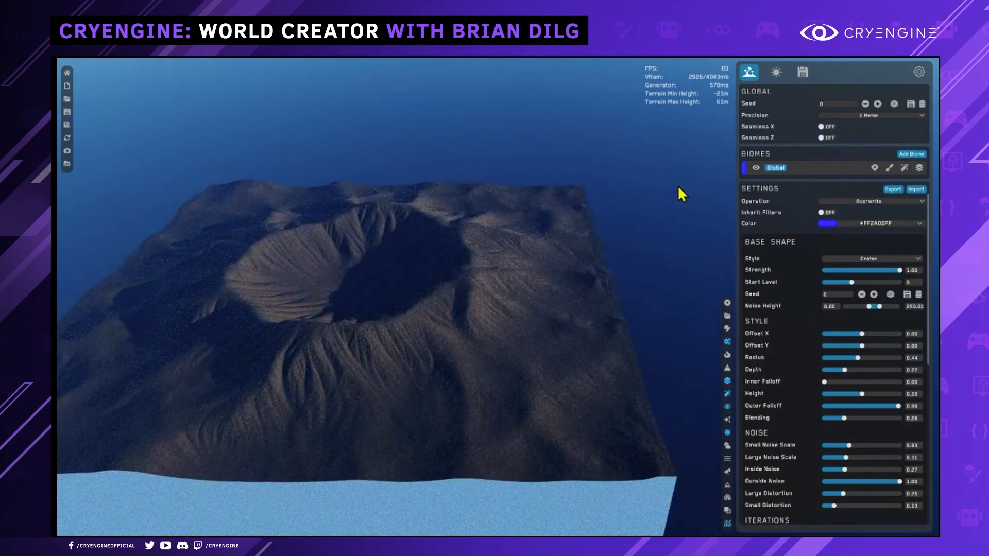
pyautogui.moveTo(552, 240); pyautogui.dragTo(560, 262, button='middle')
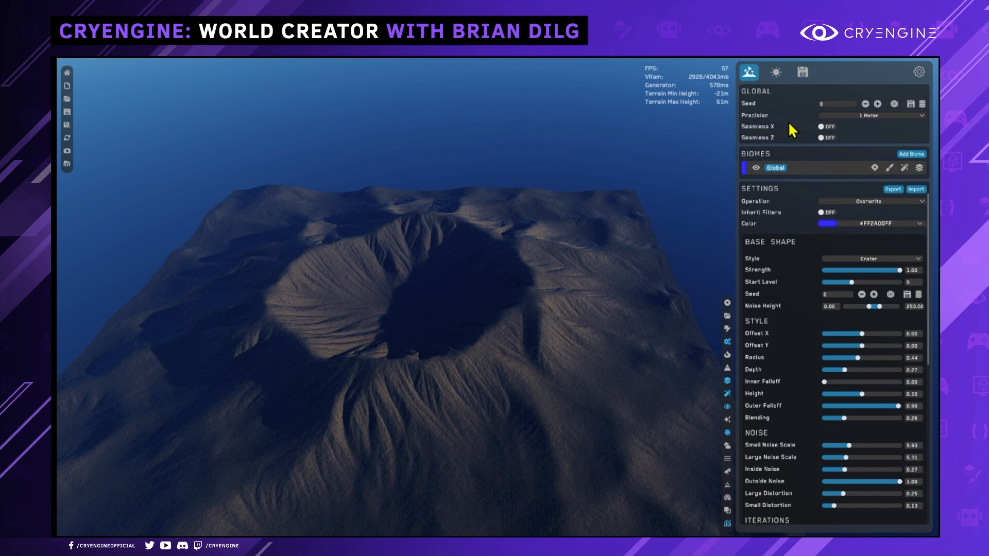
pyautogui.click(852, 115)
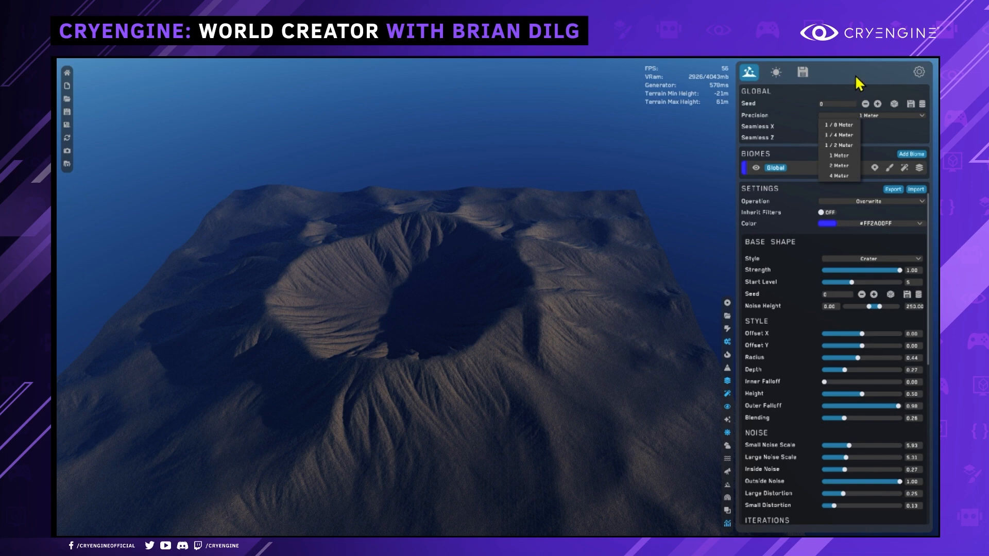
pyautogui.click(831, 89)
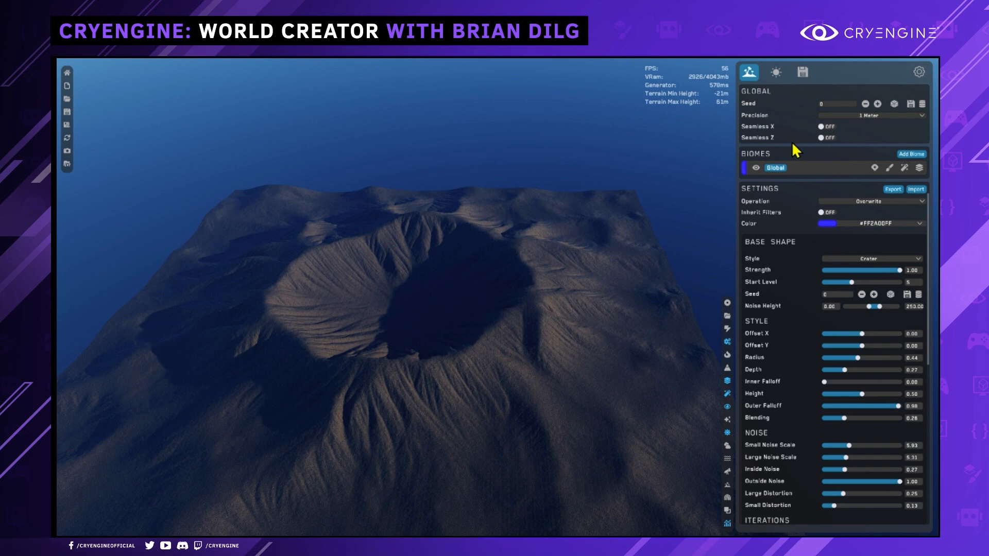
# - Add a Height Map export preset and review its height map element's format, preview and export area
pyautogui.click(802, 74)
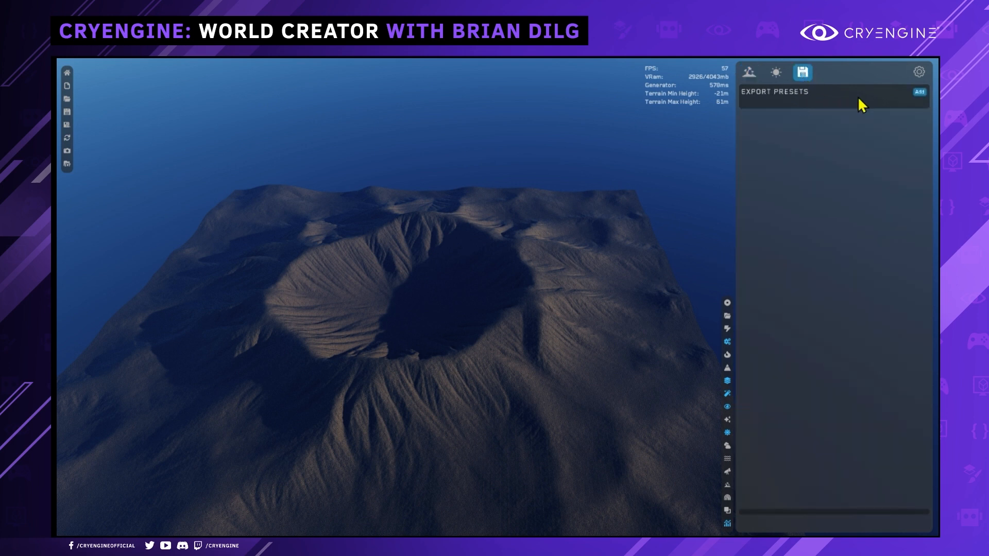
pyautogui.click(919, 93)
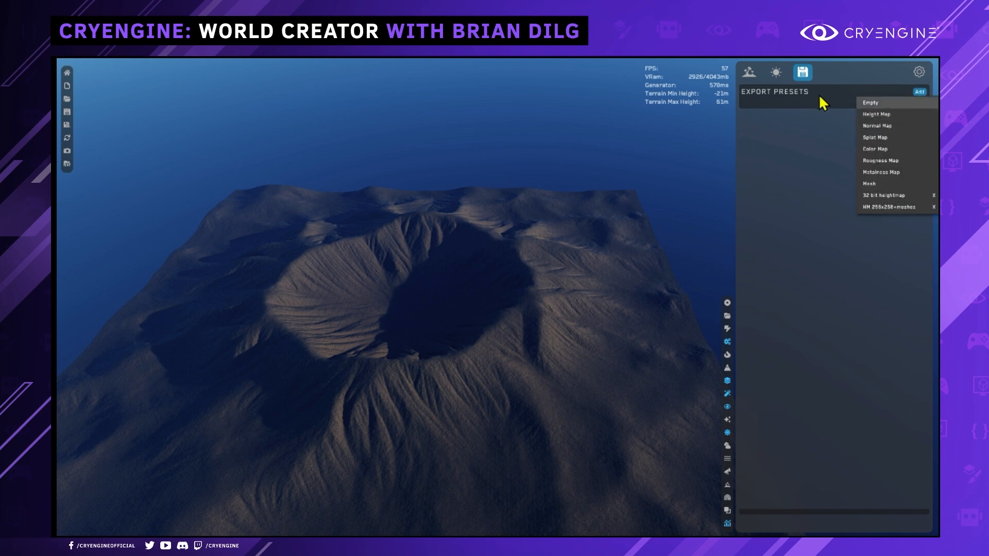
pyautogui.click(881, 116)
pyautogui.click(786, 145)
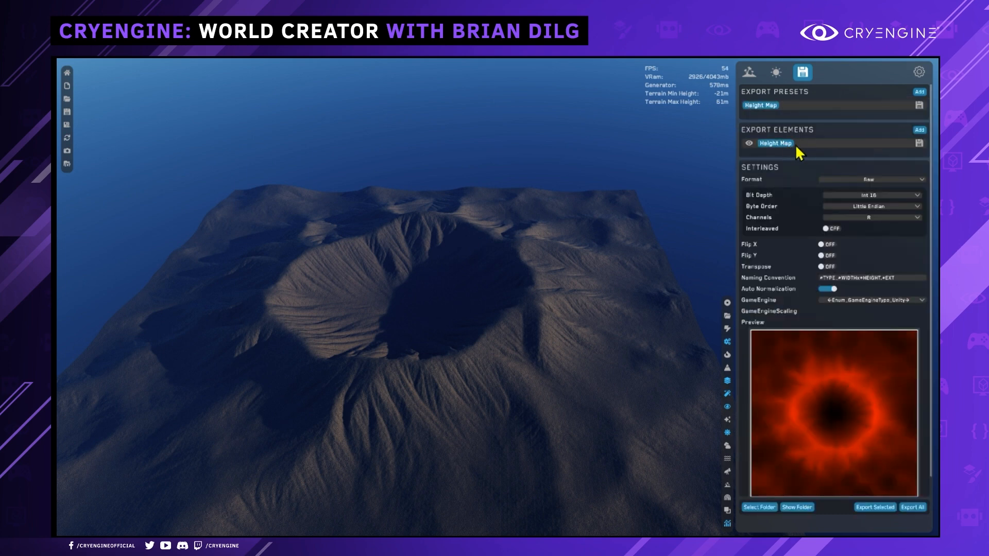
pyautogui.scroll(-1, 905, 246)
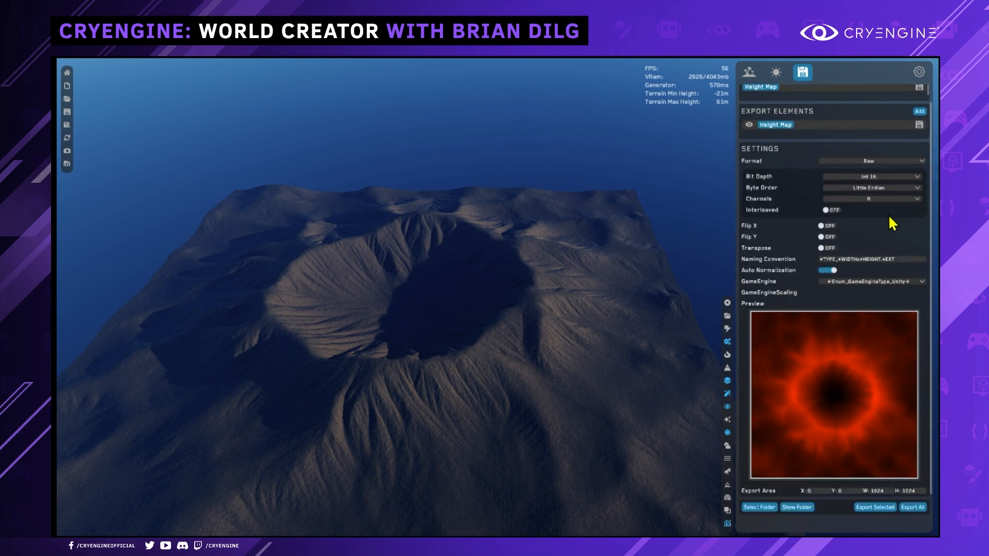
pyautogui.scroll(1, 876, 224)
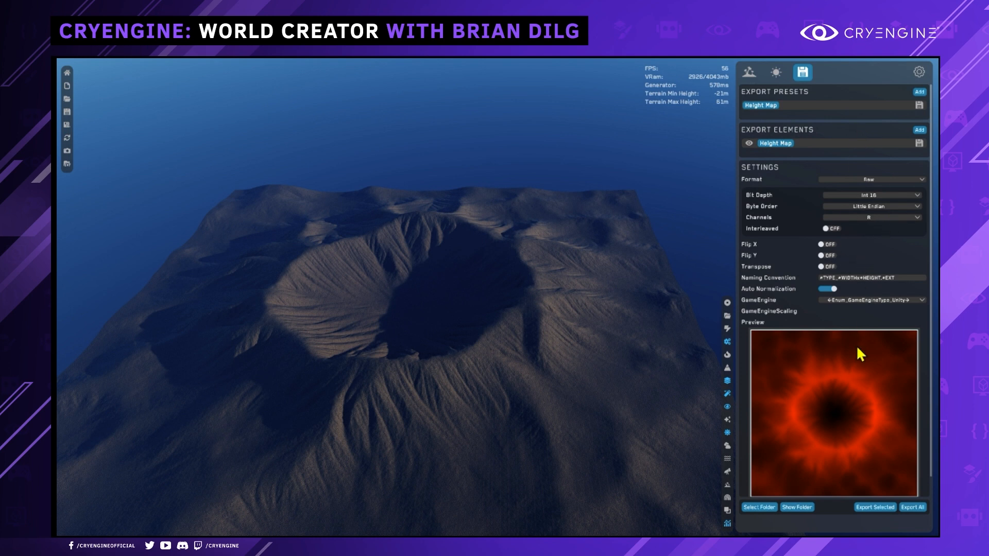
pyautogui.scroll(-1, 861, 450)
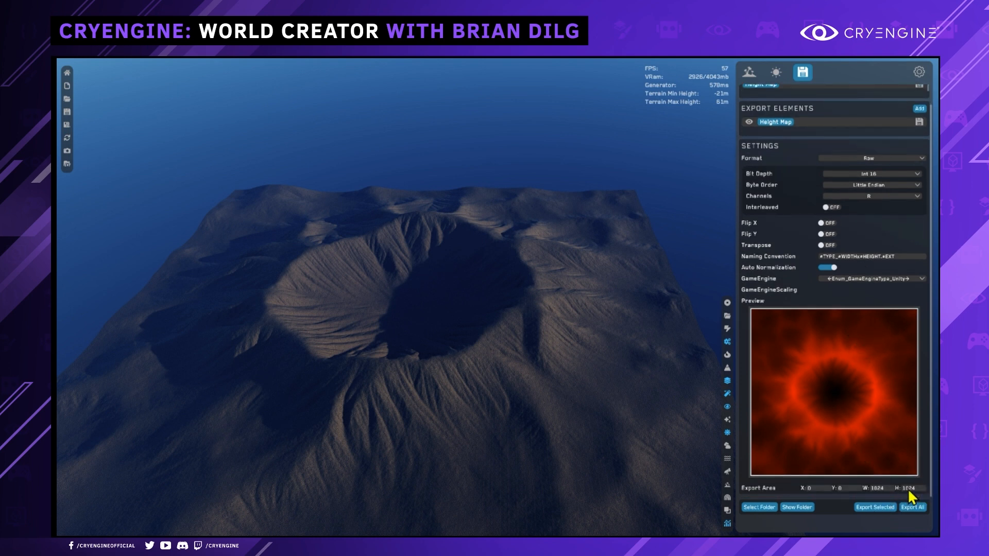
# - Set the terrain's global precision to 2 Meter
pyautogui.click(748, 72)
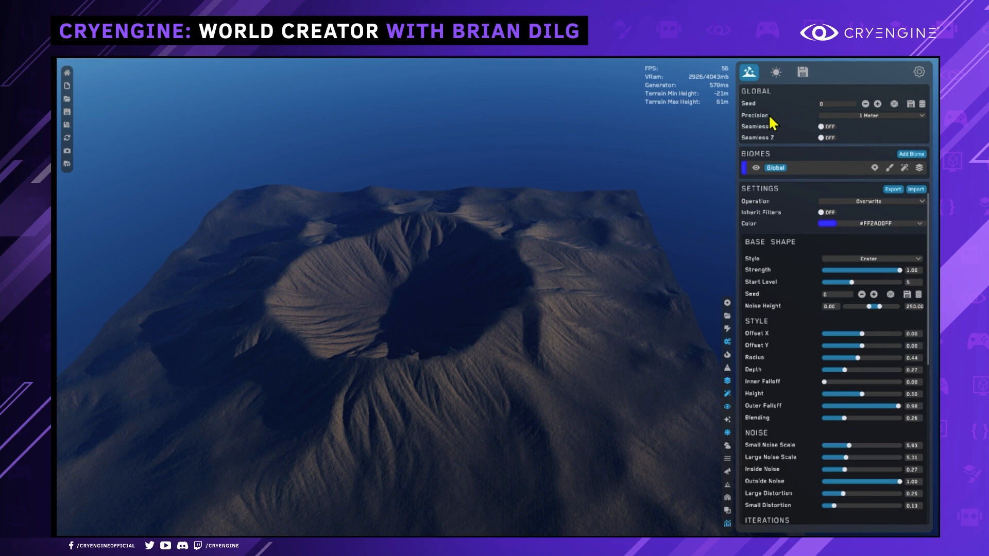
pyautogui.click(859, 116)
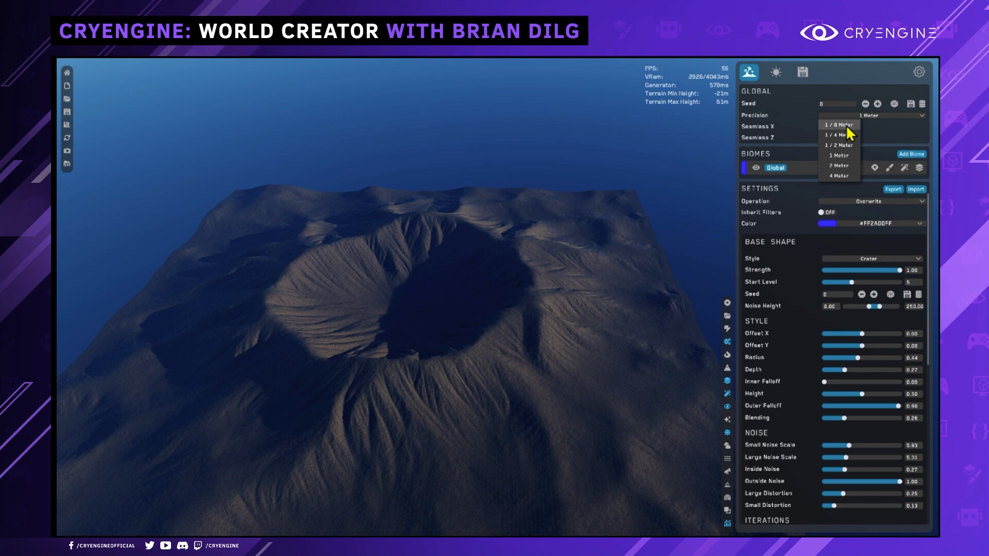
pyautogui.click(877, 127)
pyautogui.click(879, 115)
pyautogui.click(839, 165)
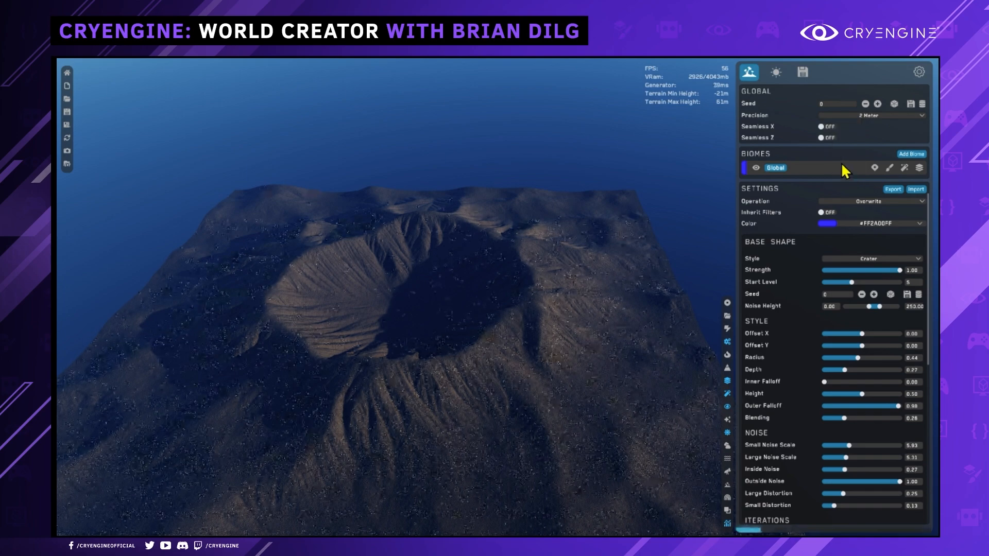
# - Move close to the crater slopes and compare their detail at global precisions of 1/2 Meter and 1/4 Meter
pyautogui.moveTo(646, 228); pyautogui.dragTo(629, 208, button='right')
pyautogui.press('w')
pyautogui.press('w')
pyautogui.press('s')
pyautogui.press('w')
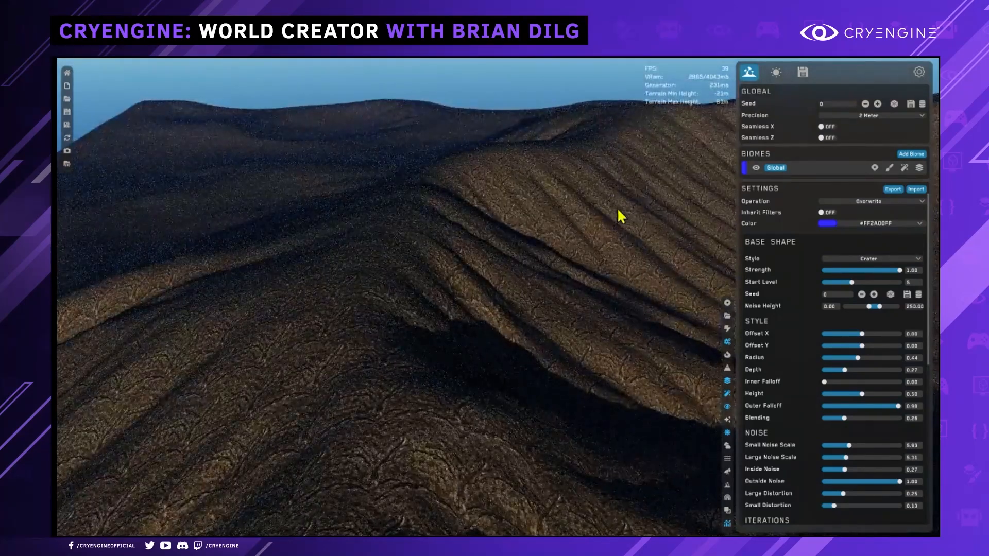
pyautogui.click(866, 116)
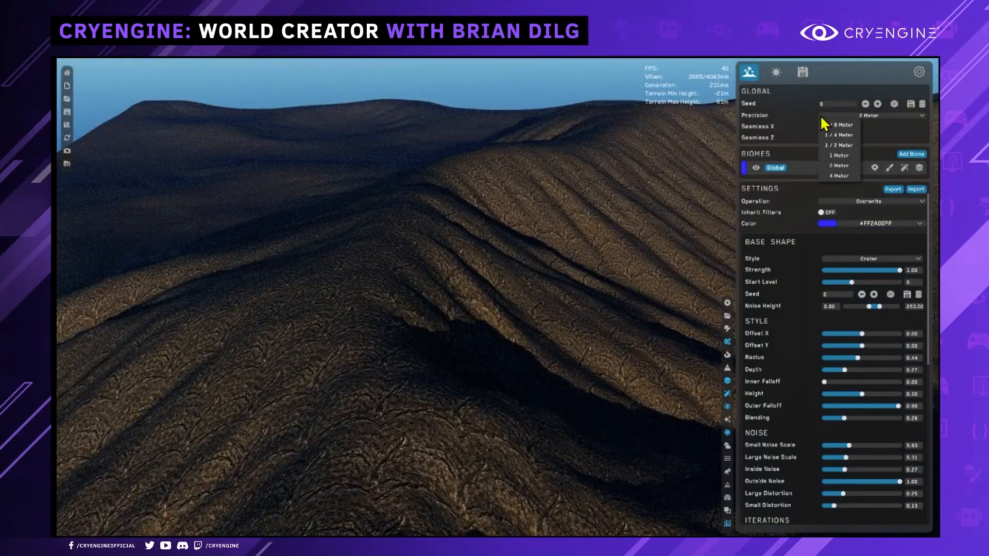
pyautogui.click(843, 145)
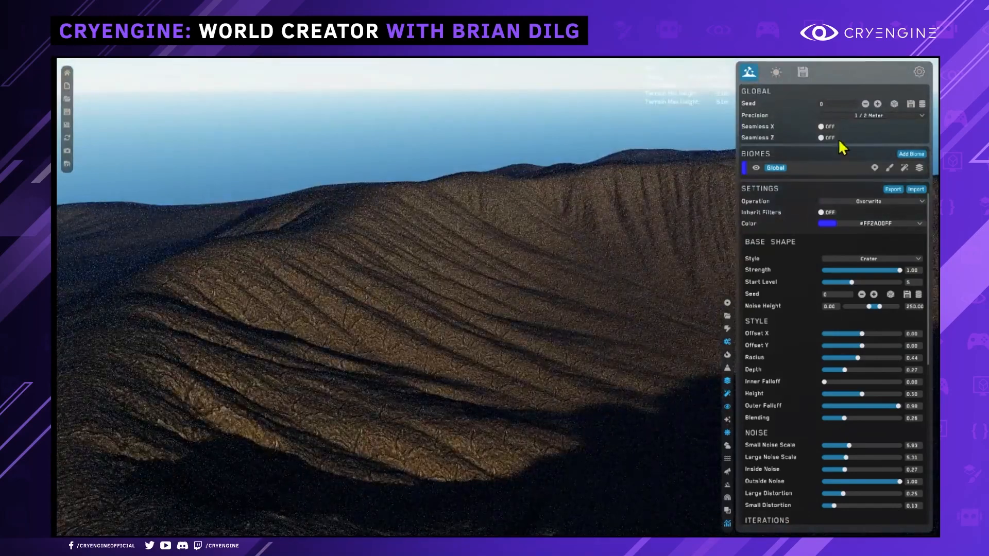
pyautogui.click(863, 116)
pyautogui.click(845, 135)
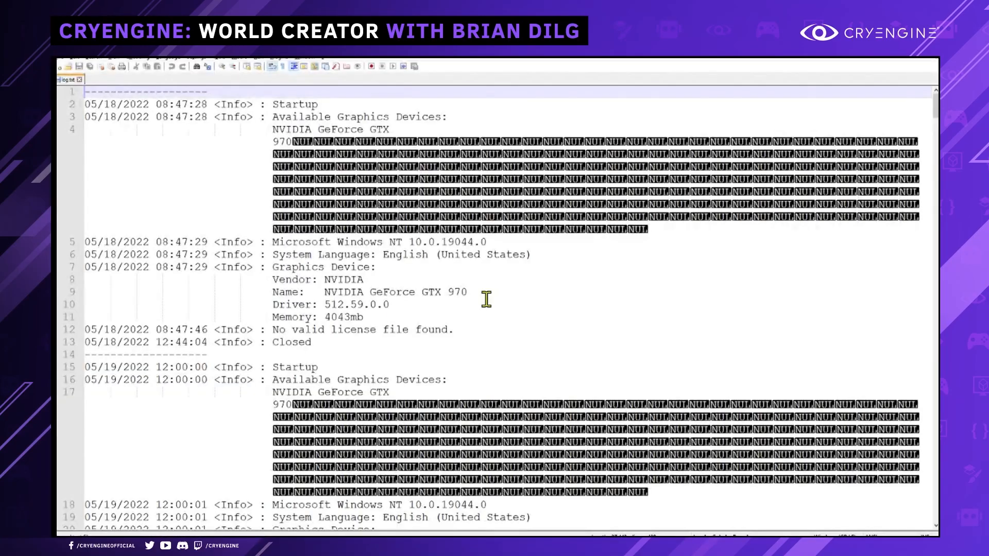
# - Close the log file, switch back to the World Creator window, bring it fully into view and maximize it
pyautogui.click(395, 200)
pyautogui.hotkey('ctrl', 'w')
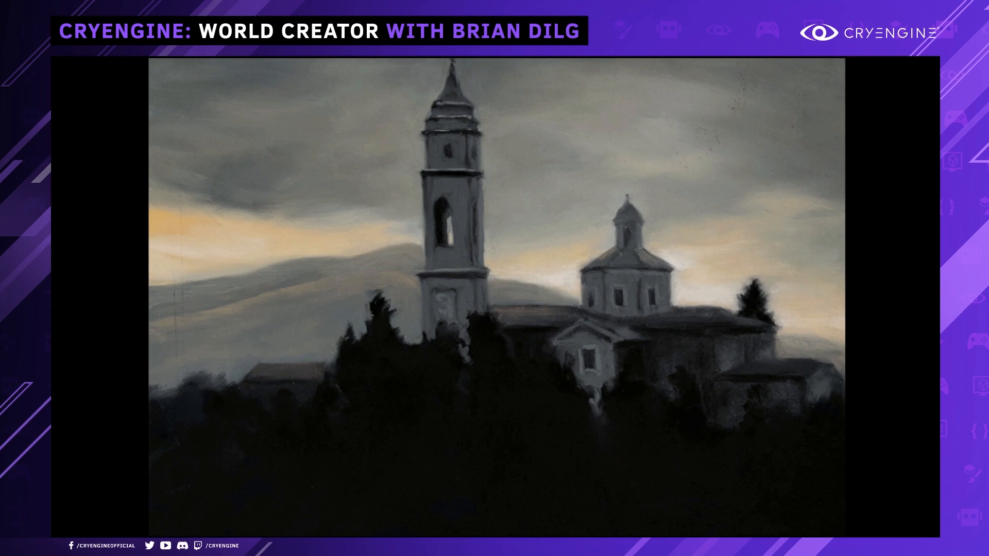
pyautogui.hotkey('alt', 'Tab')
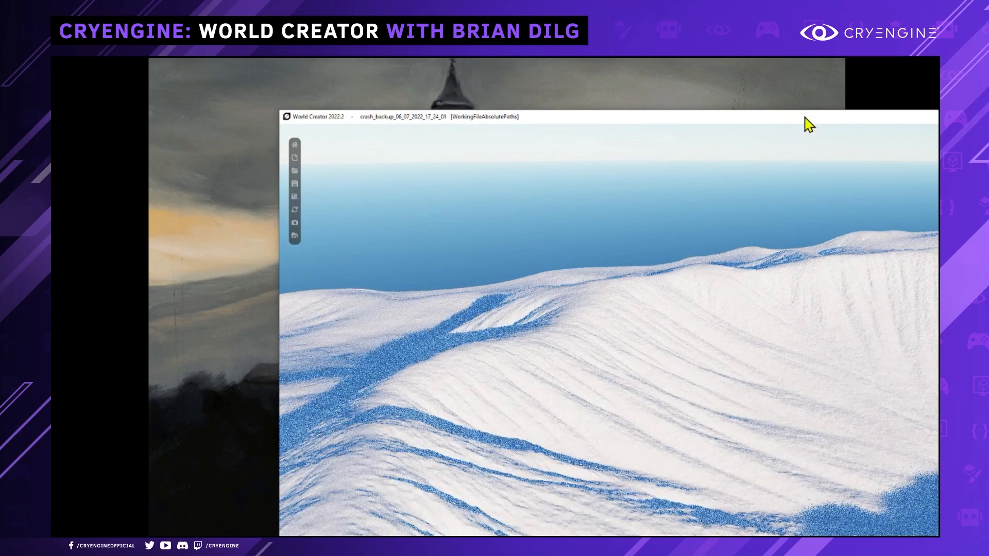
pyautogui.moveTo(937, 116); pyautogui.dragTo(778, 75)
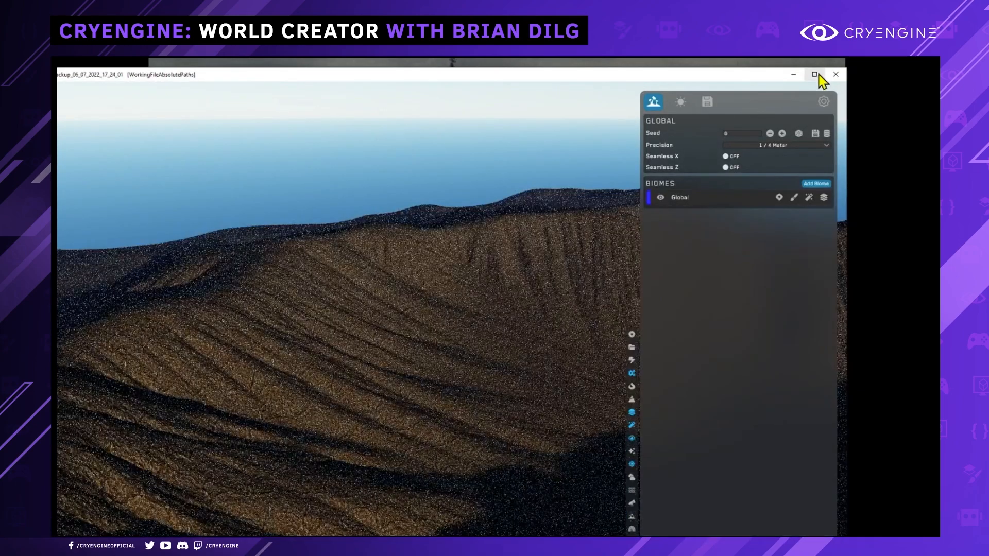
pyautogui.click(817, 80)
# - Show the lighting settings and compare the terrain with the sun off and on from different angles
pyautogui.click(775, 72)
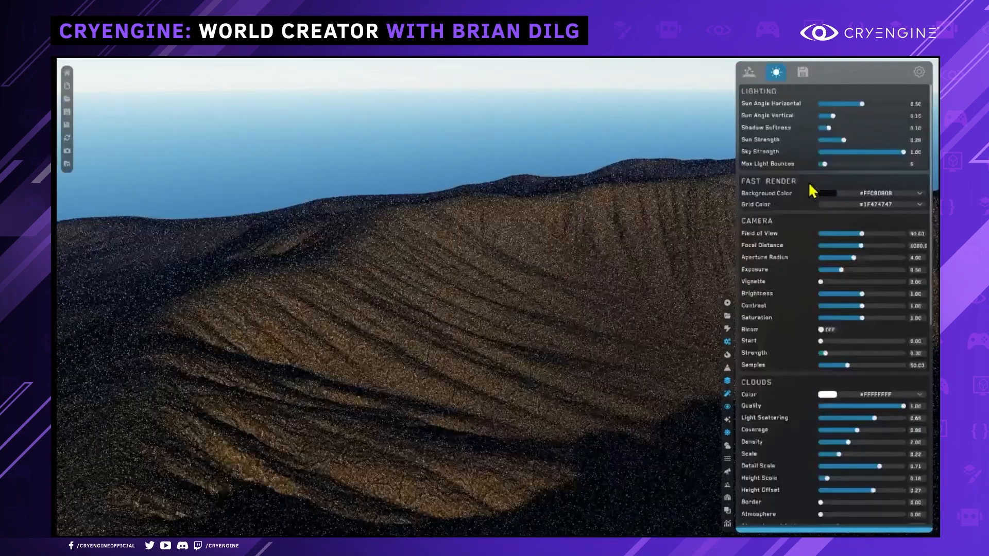
pyautogui.click(726, 433)
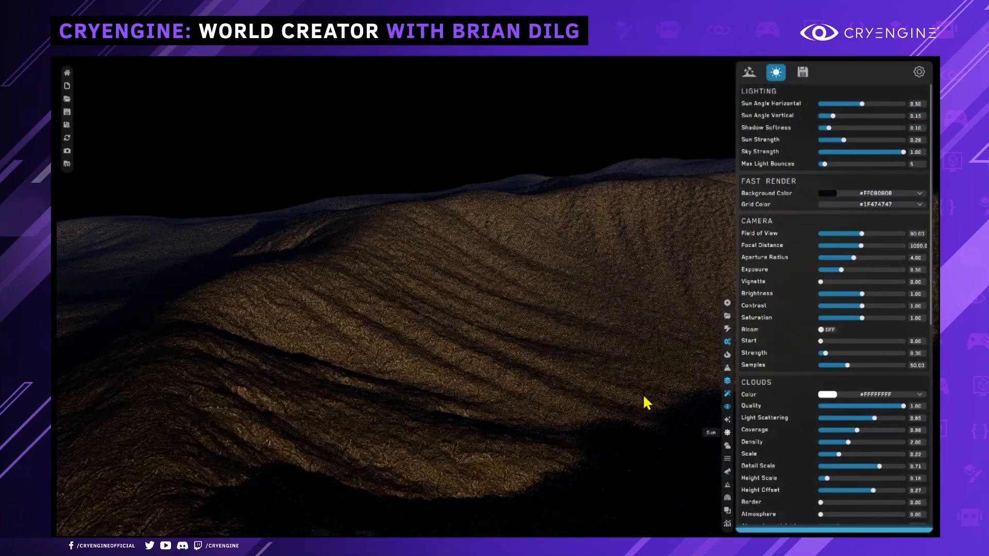
pyautogui.moveTo(643, 398); pyautogui.dragTo(688, 392, button='right')
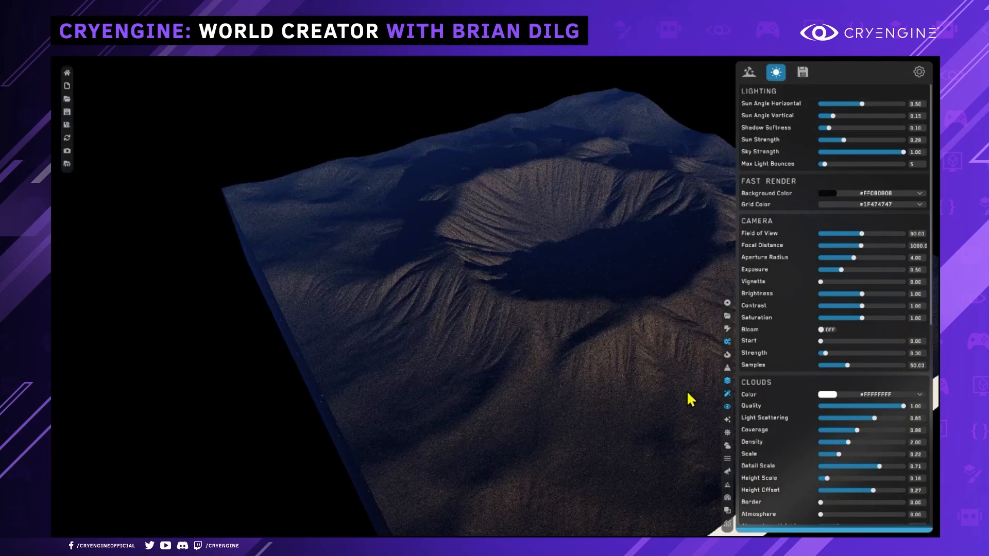
pyautogui.moveTo(648, 315); pyautogui.dragTo(718, 419, button='right')
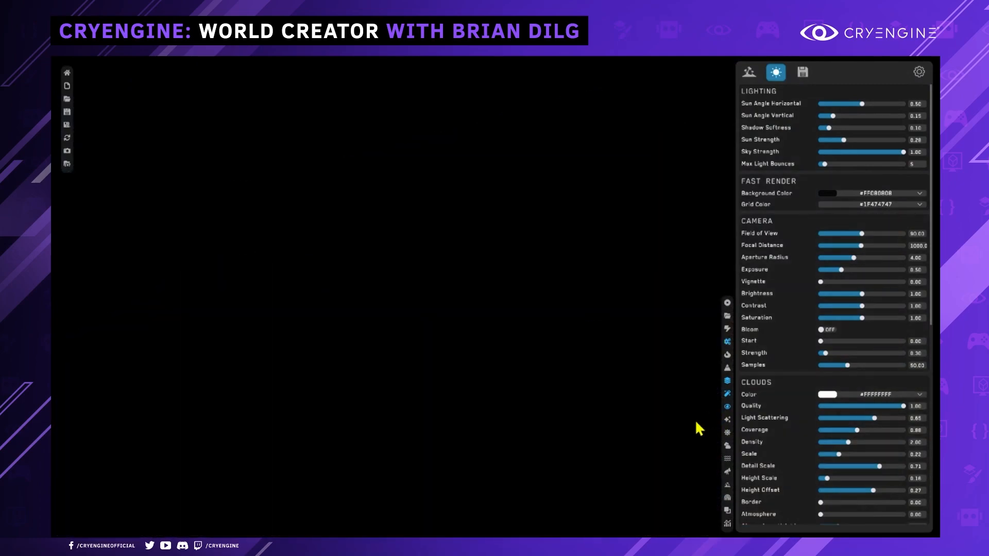
pyautogui.click(727, 433)
pyautogui.moveTo(674, 390); pyautogui.dragTo(631, 404, button='right')
pyautogui.moveTo(717, 427)
pyautogui.mouseDown(button='right')
pyautogui.moveTo(690, 423)
pyautogui.moveTo(717, 428)
pyautogui.mouseUp(button='right')
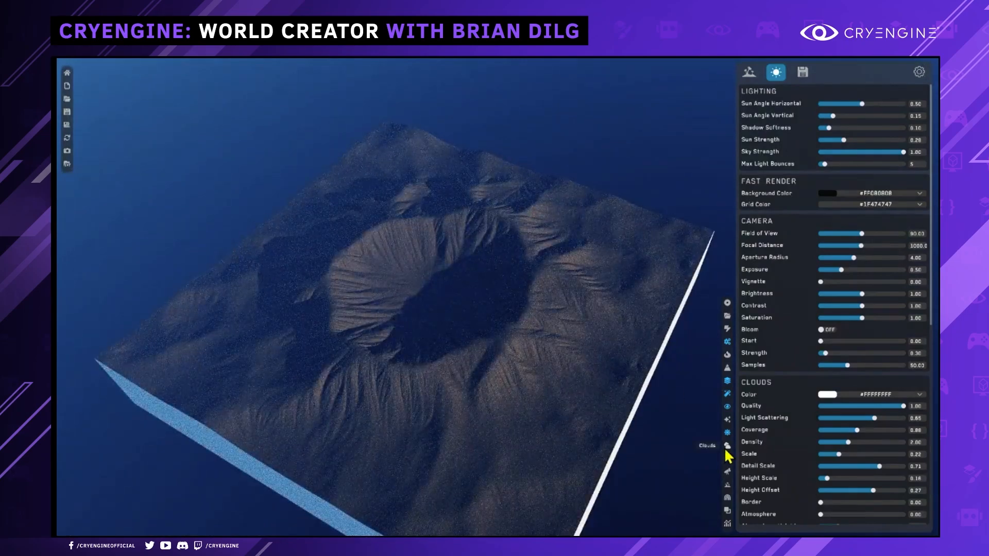
pyautogui.moveTo(654, 390); pyautogui.dragTo(647, 396, button='right')
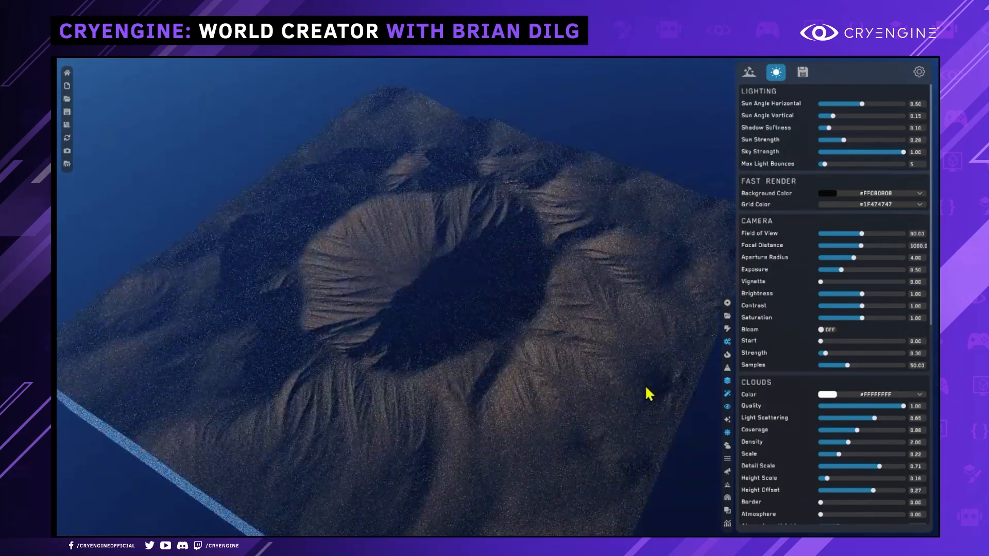
# - Preview the clouds and the water over the crater terrain, turning each effect off again
pyautogui.click(727, 447)
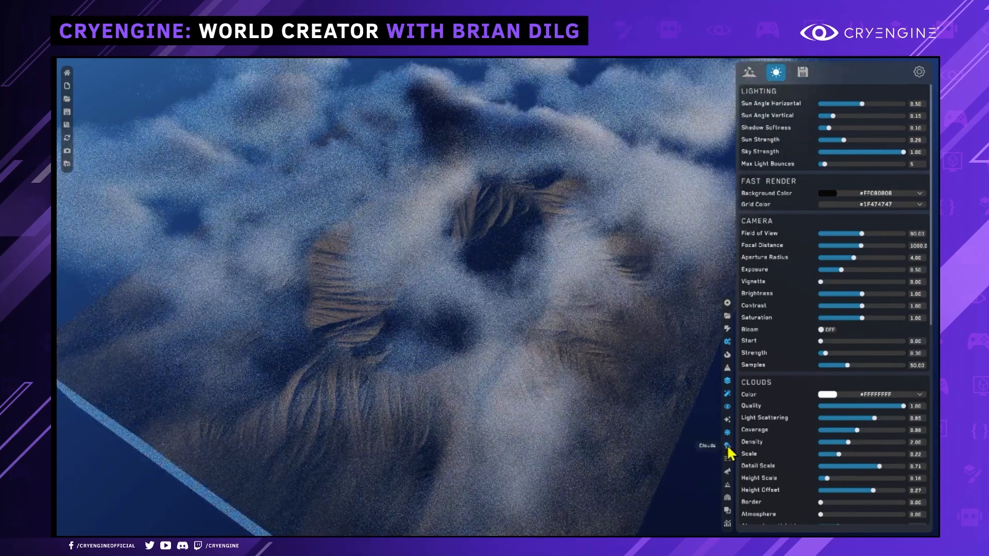
pyautogui.click(728, 448)
pyautogui.click(728, 460)
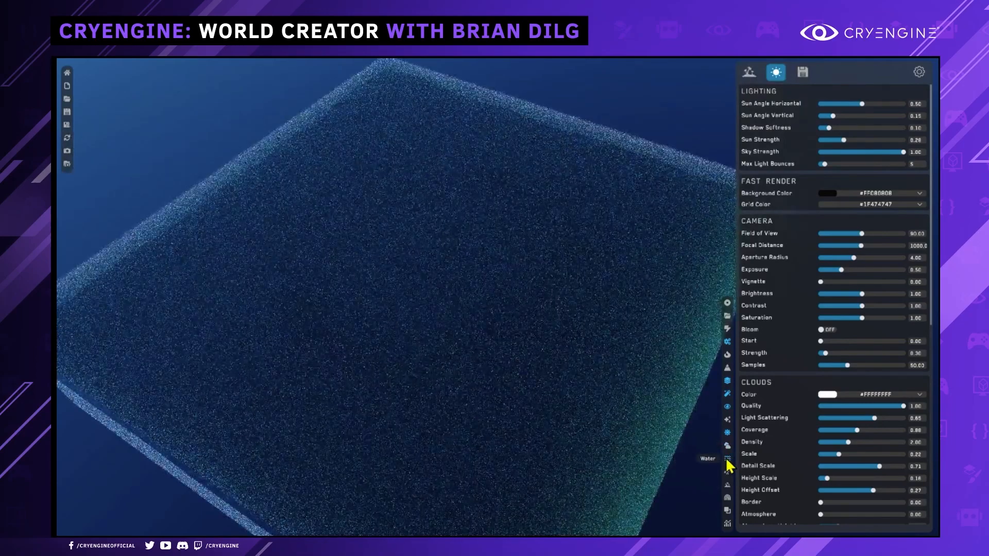
pyautogui.click(727, 460)
pyautogui.moveTo(643, 401); pyautogui.dragTo(644, 350, button='right')
pyautogui.moveTo(684, 453)
pyautogui.mouseDown(button='right')
pyautogui.moveTo(685, 430)
pyautogui.moveTo(602, 490)
pyautogui.moveTo(665, 468)
pyautogui.moveTo(674, 453)
pyautogui.moveTo(654, 458)
pyautogui.moveTo(669, 448)
pyautogui.mouseUp(button='right')
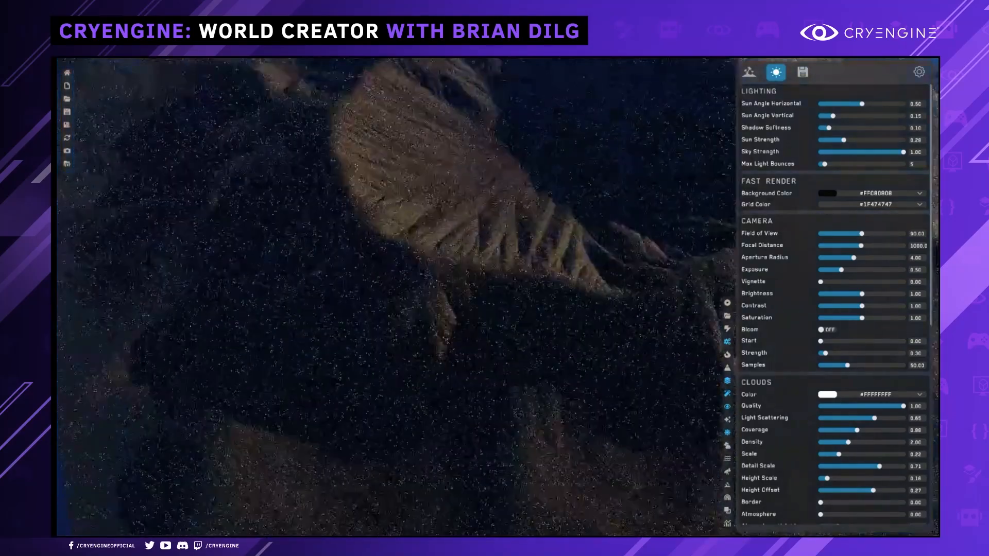
pyautogui.moveTo(661, 412)
pyautogui.mouseDown(button='right')
pyautogui.moveTo(696, 378)
pyautogui.moveTo(659, 399)
pyautogui.mouseUp(button='right')
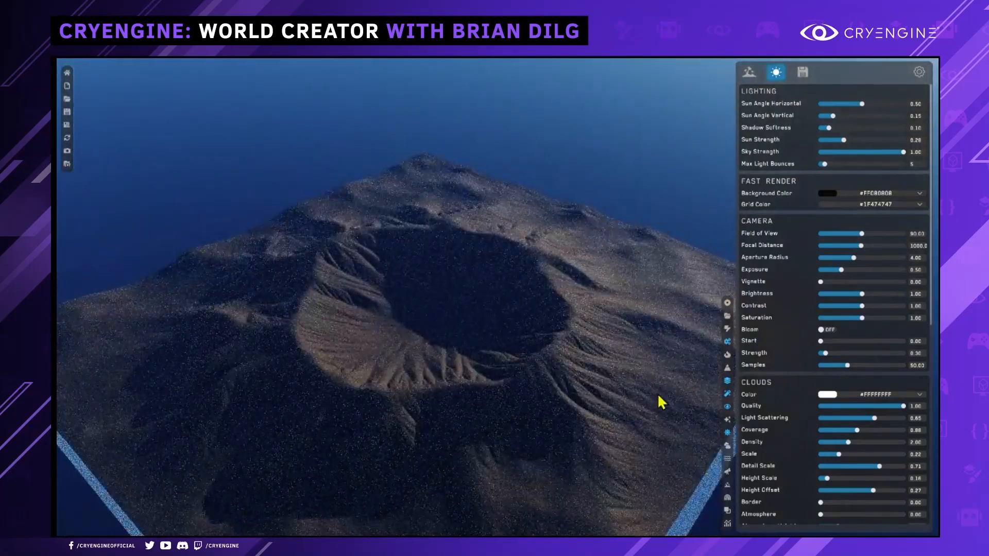
# - Preview the Depth of Field effect on the crater terrain and turn it off again
pyautogui.click(727, 472)
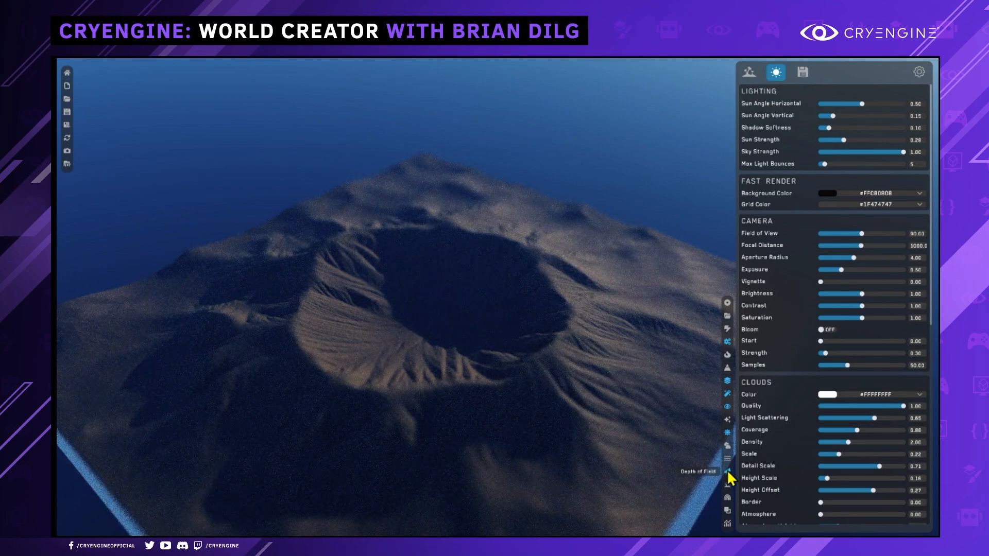
pyautogui.click(727, 471)
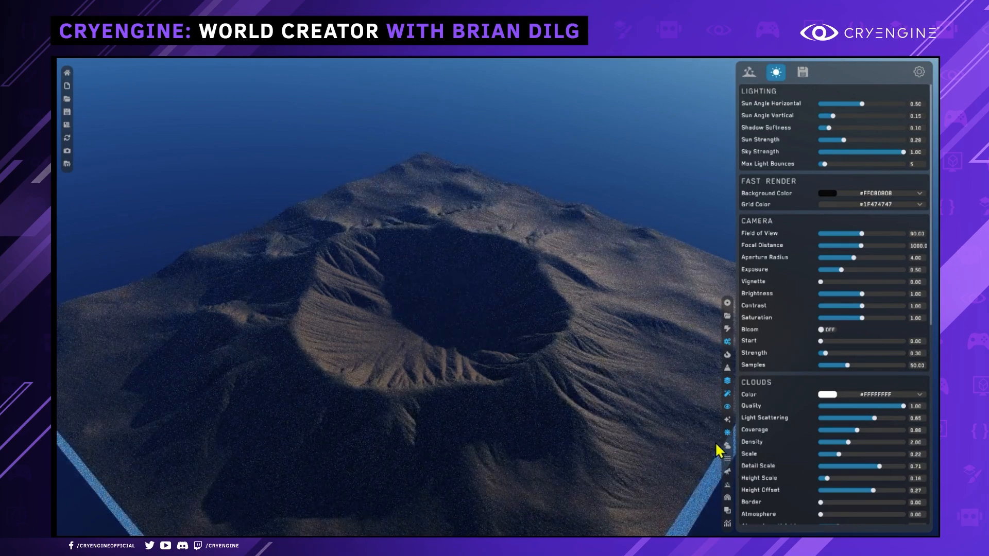
pyautogui.moveTo(653, 417); pyautogui.dragTo(687, 362, button='right')
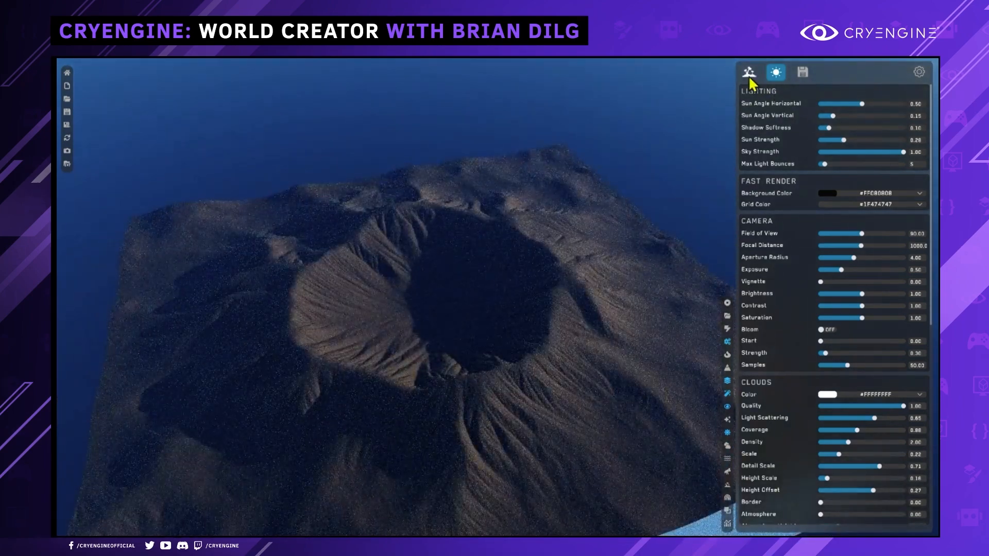
# - Return to the terrain settings and set the global precision to 1 Meter
pyautogui.click(749, 72)
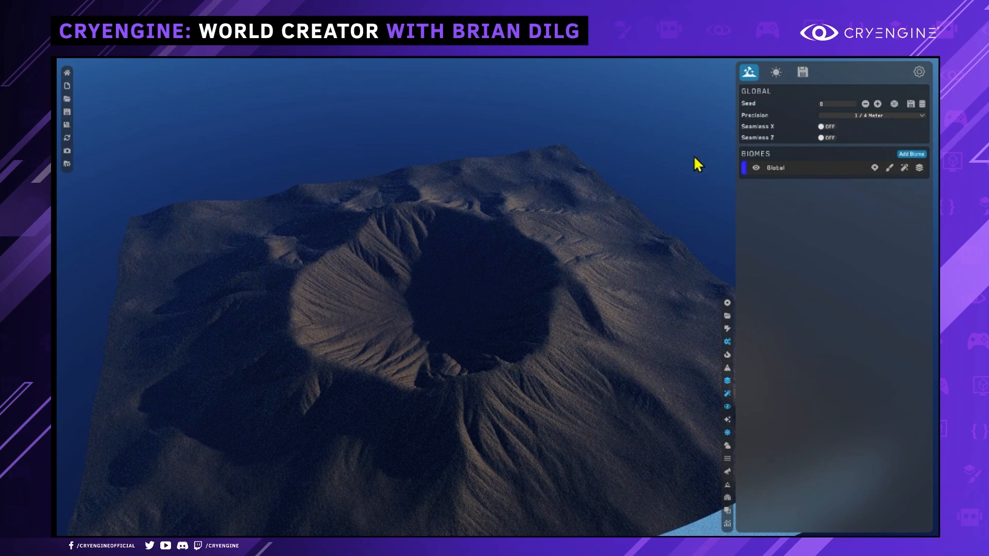
pyautogui.click(853, 114)
pyautogui.click(840, 155)
# - Select the Height Map export preset, check which other presets can be added, and show the height map element's settings
pyautogui.click(802, 72)
pyautogui.click(796, 108)
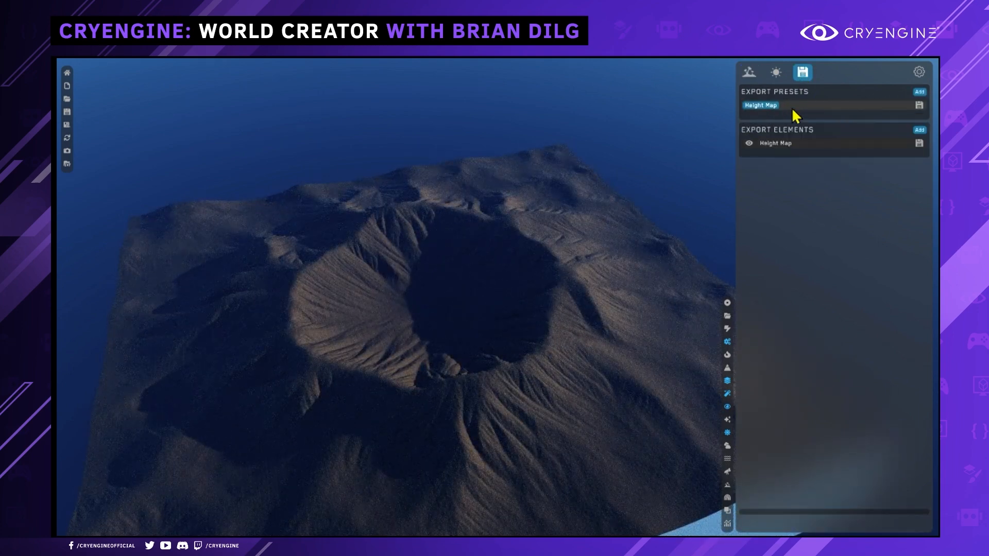
pyautogui.click(917, 92)
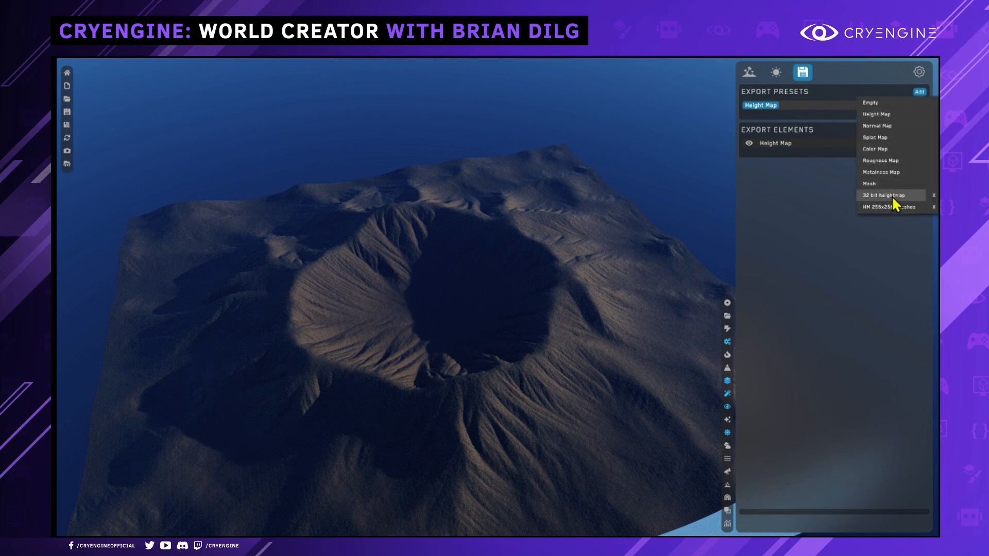
pyautogui.click(867, 90)
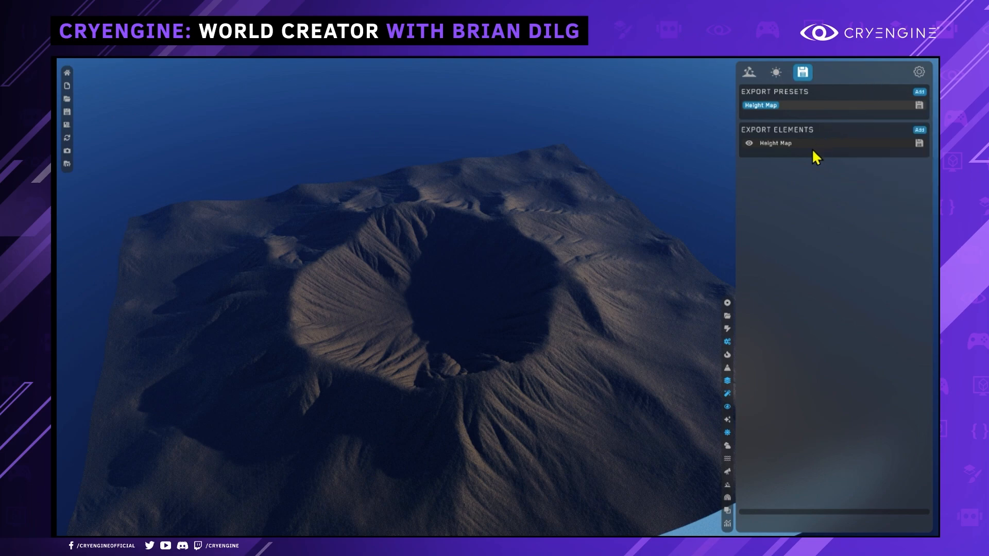
pyautogui.click(775, 144)
pyautogui.moveTo(629, 221); pyautogui.dragTo(500, 222)
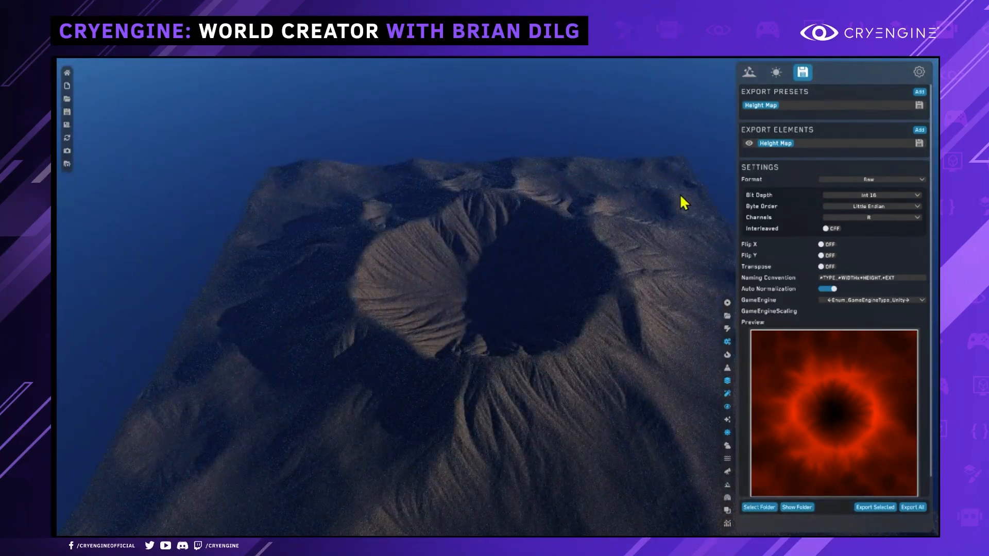
# - Check which file formats are offered for the height map and look over the crater terrain
pyautogui.click(894, 183)
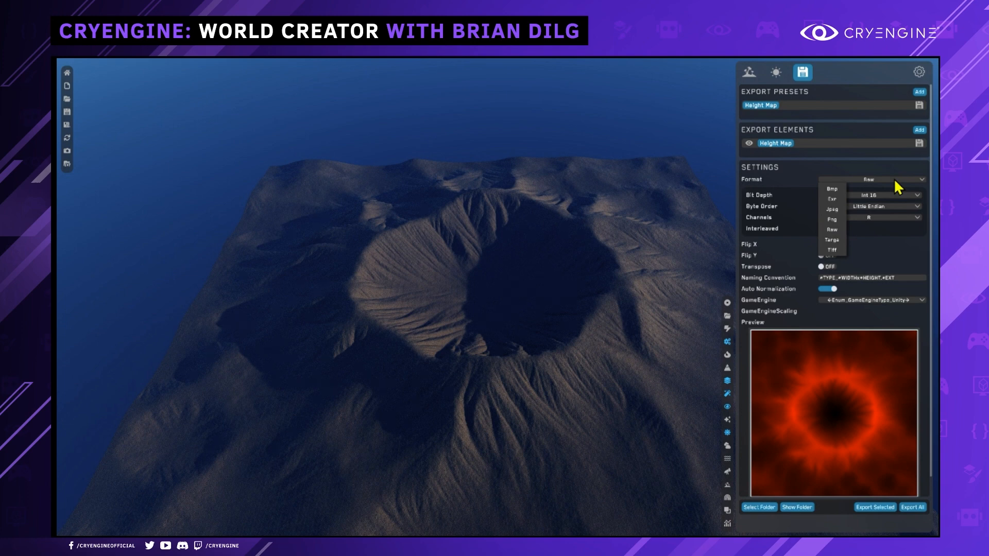
pyautogui.click(868, 166)
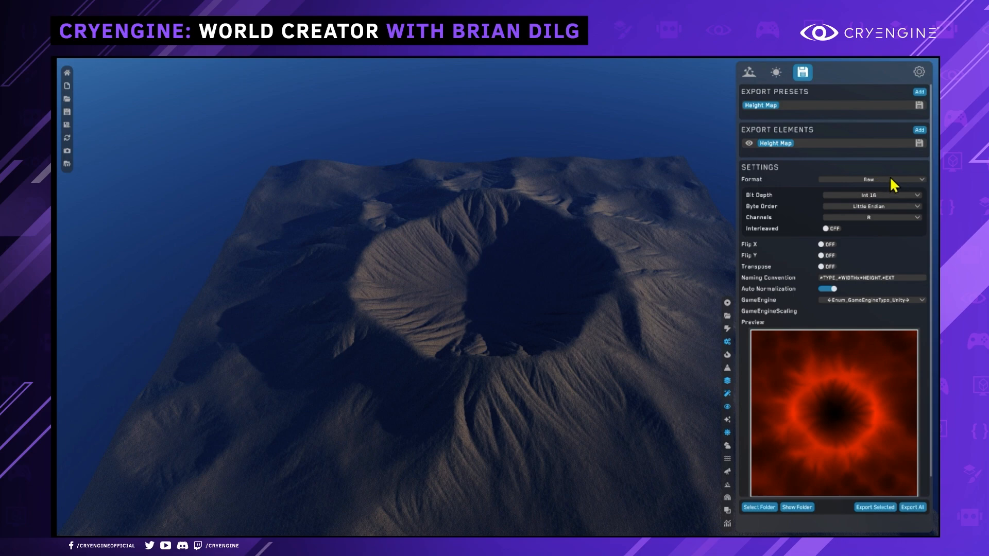
pyautogui.moveTo(665, 250); pyautogui.dragTo(692, 250, button='right')
pyautogui.scroll(3, 497, 297)
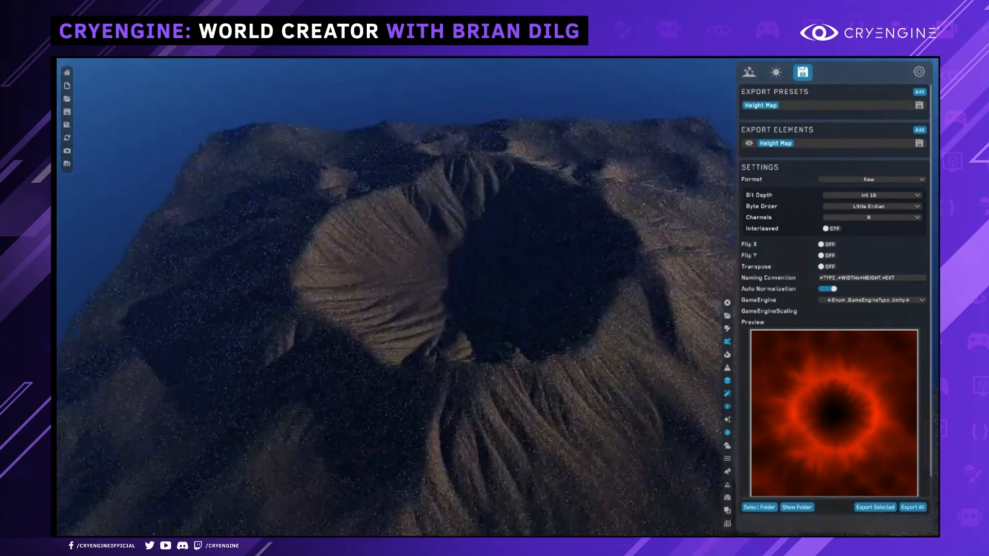
pyautogui.scroll(-5, 667, 257)
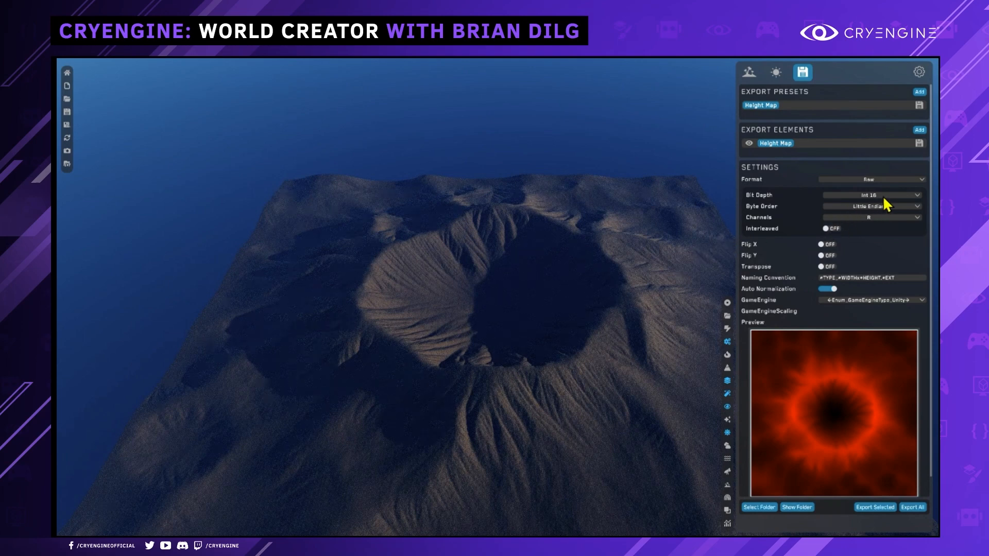
# - Set the height map's export format to Tiff with Int 16 depth and Single Channel on
pyautogui.click(876, 178)
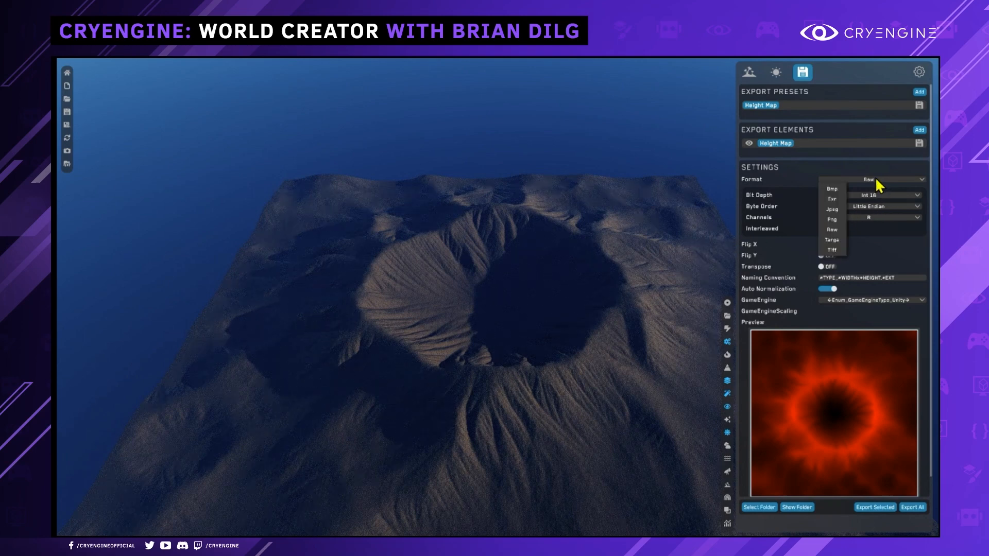
pyautogui.click(833, 250)
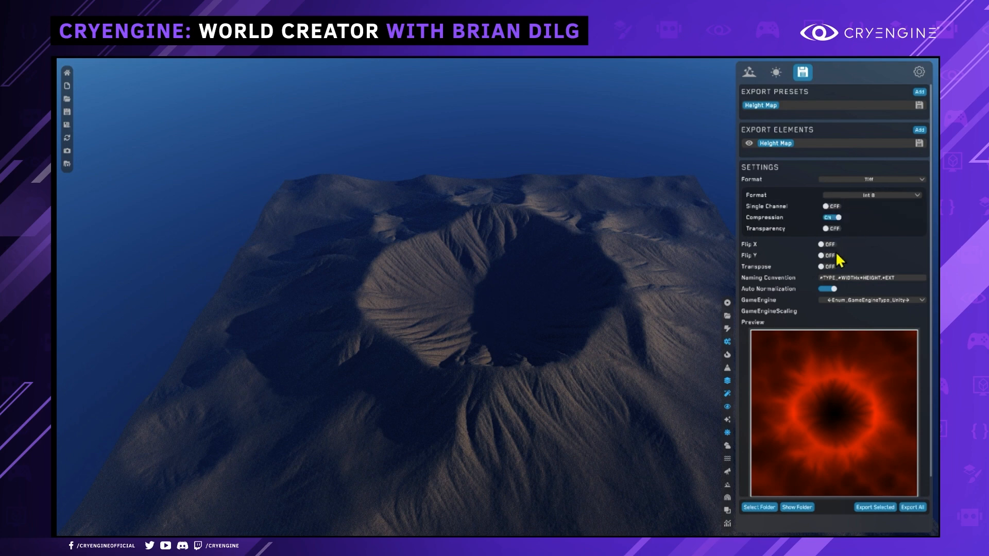
pyautogui.click(878, 195)
pyautogui.click(839, 214)
pyautogui.click(829, 206)
# - Turn off Auto Normalization for the height map, check the bit depths offered, and raise Min Height to 14.53
pyautogui.scroll(-1, 881, 296)
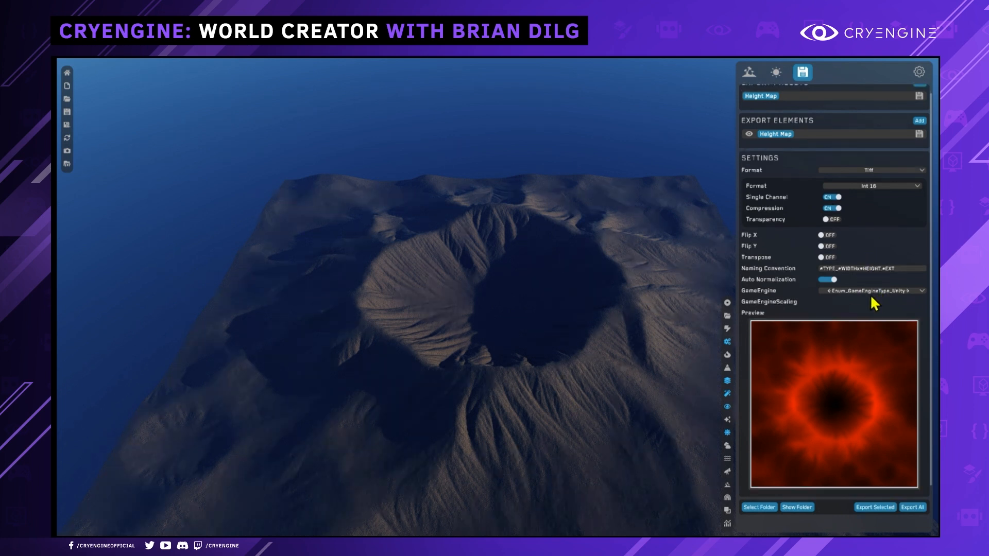
pyautogui.click(828, 279)
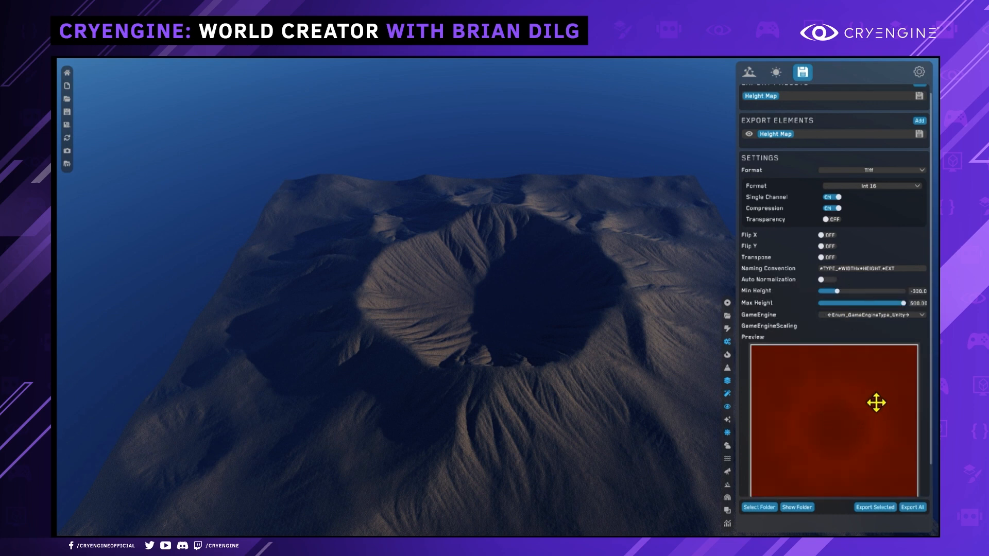
pyautogui.scroll(-3, 863, 409)
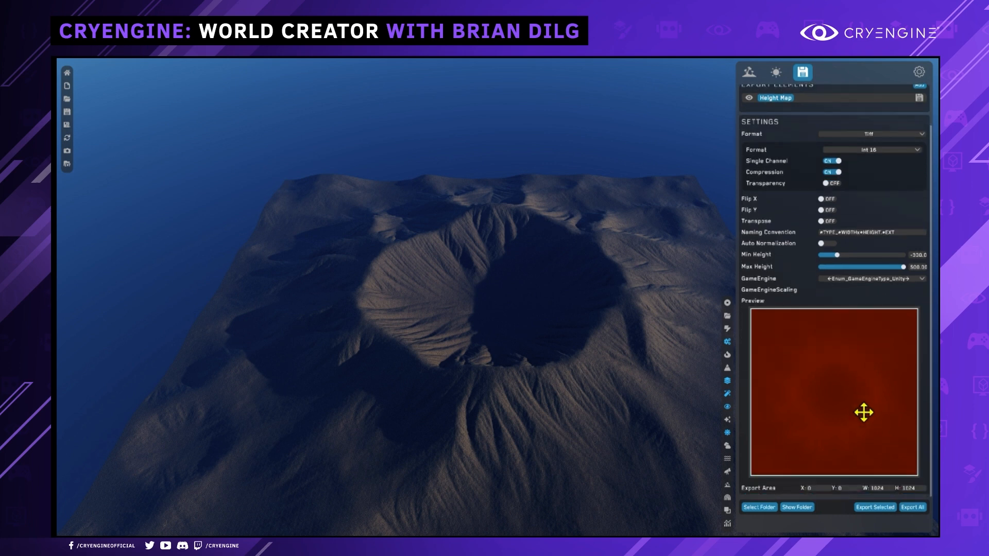
pyautogui.click(875, 150)
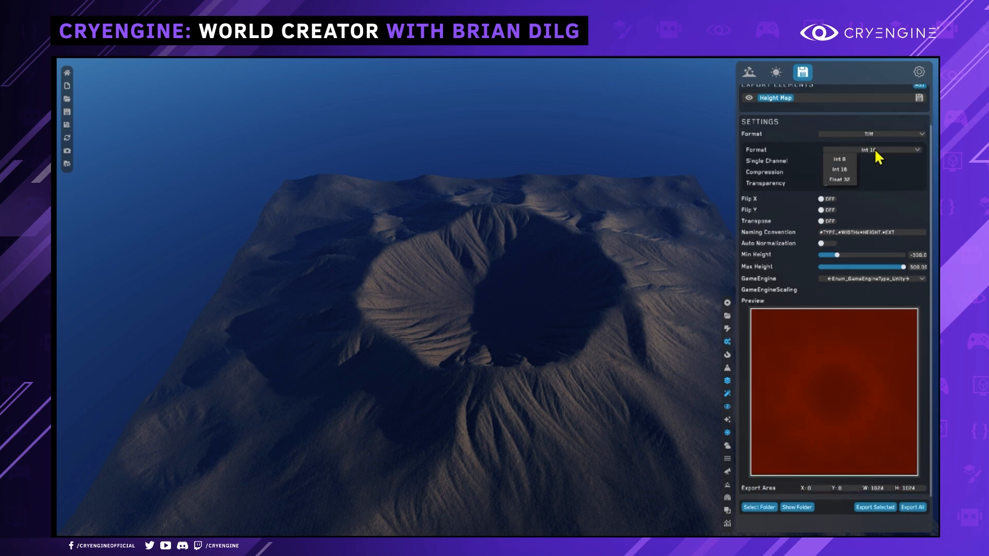
pyautogui.click(883, 164)
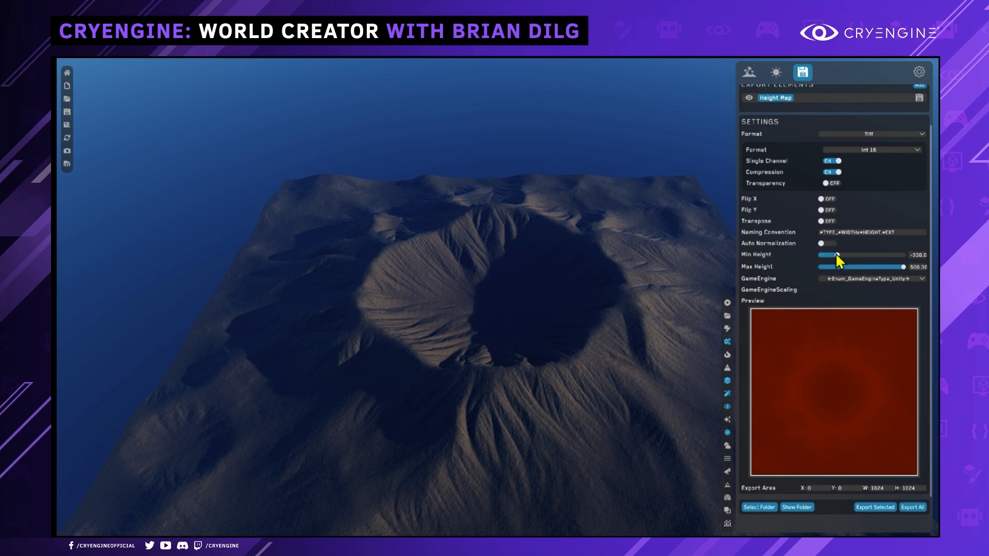
pyautogui.moveTo(835, 255); pyautogui.dragTo(863, 254)
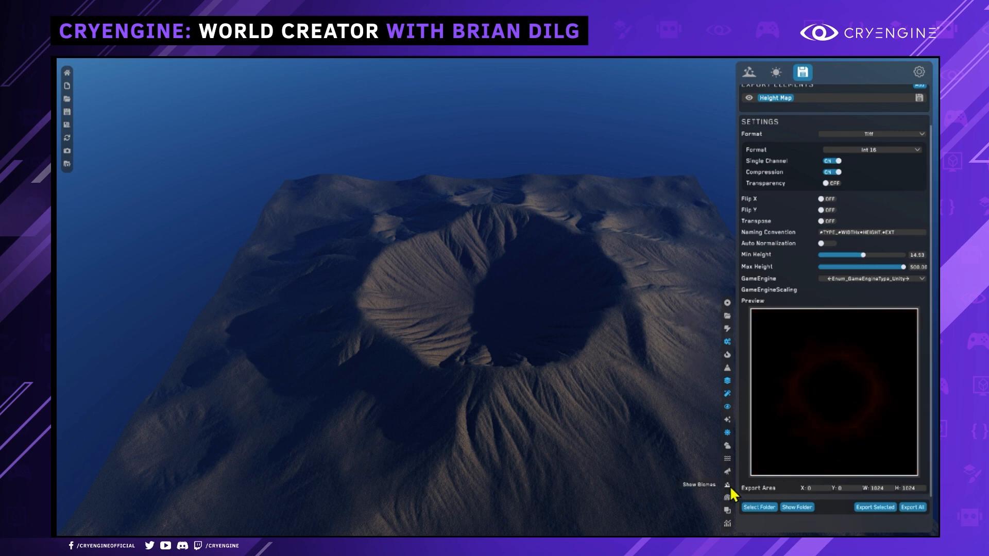
# - Show the terrain statistics overlay, try a lower Max Height for the height map, and turn Auto Normalization back on
pyautogui.click(728, 524)
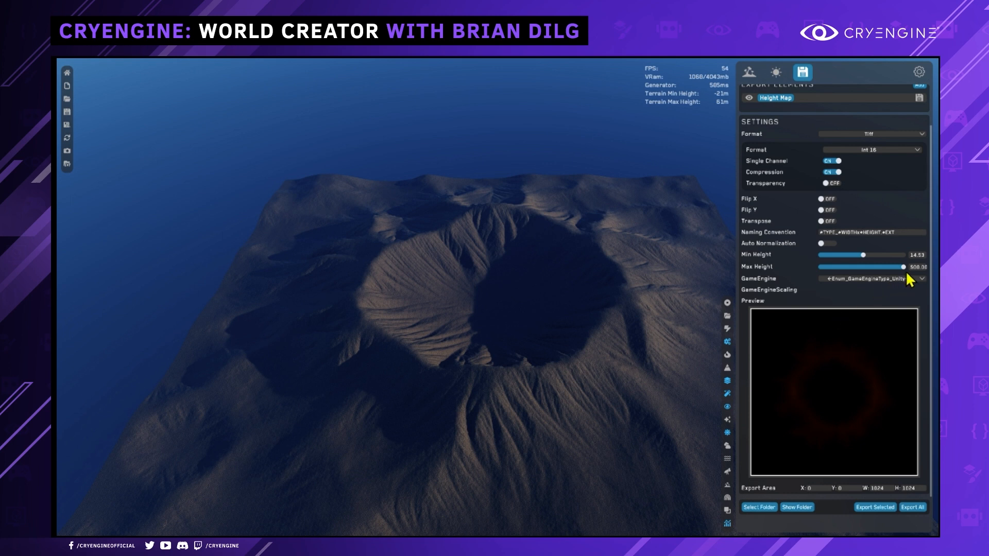
pyautogui.moveTo(902, 267); pyautogui.dragTo(869, 267)
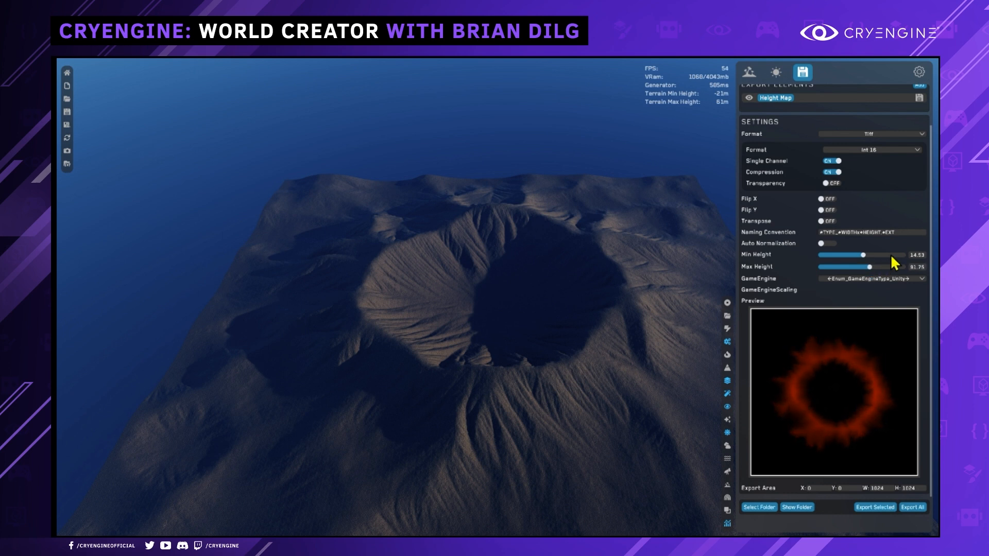
pyautogui.click(829, 245)
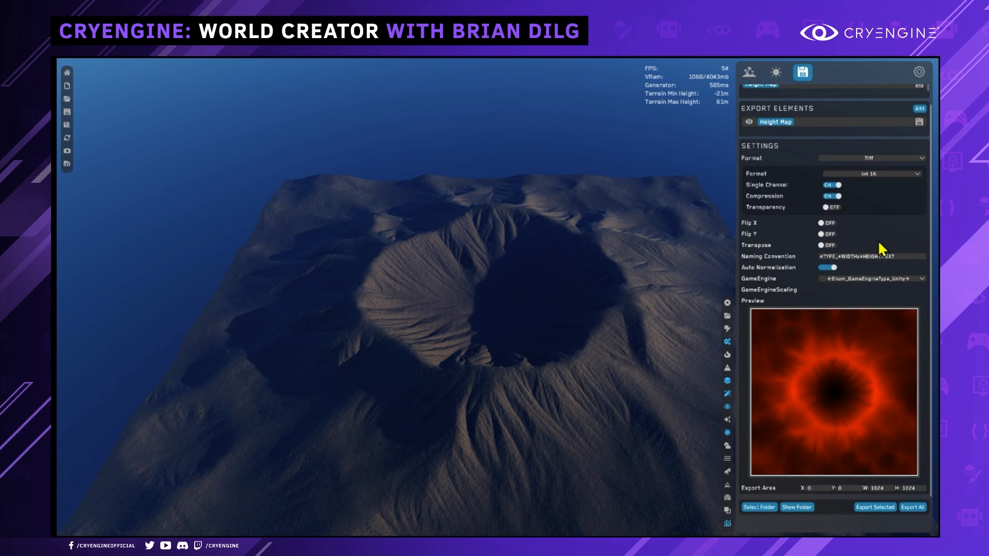
# - Check which game engine types are offered for the height map export
pyautogui.click(878, 278)
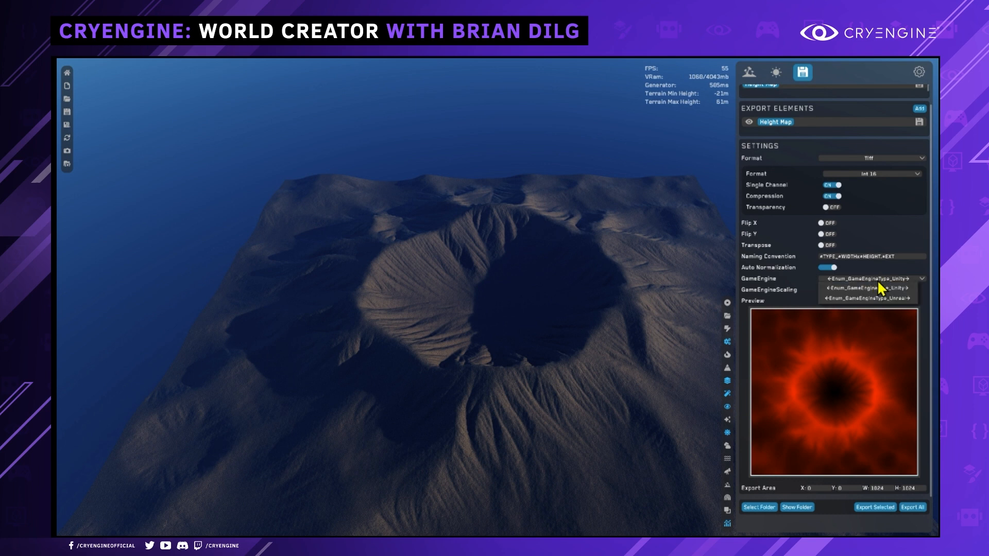
pyautogui.click(899, 216)
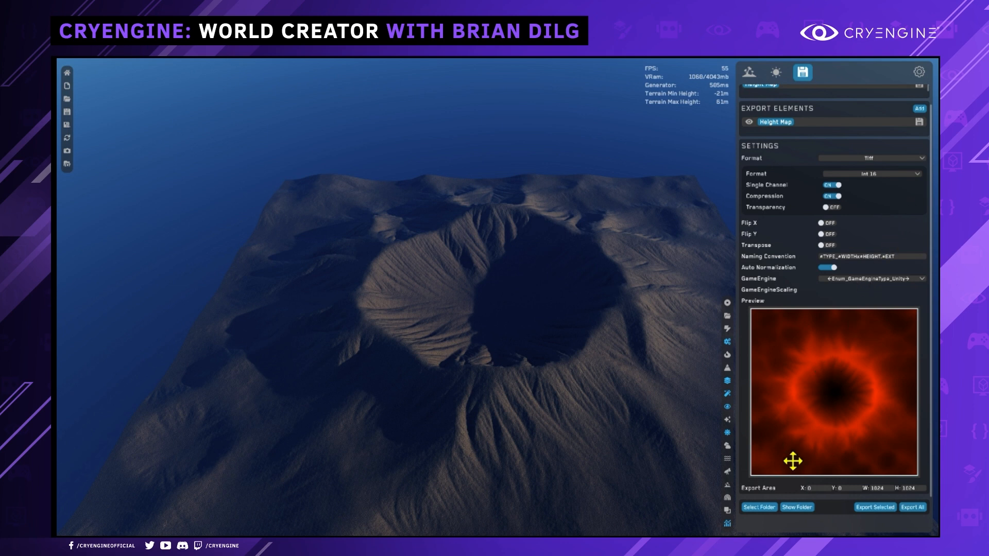
pyautogui.hotkey('alt', 'Tab')
pyautogui.hotkey('alt', 'Tab')
pyautogui.scroll(-3, 625, 326)
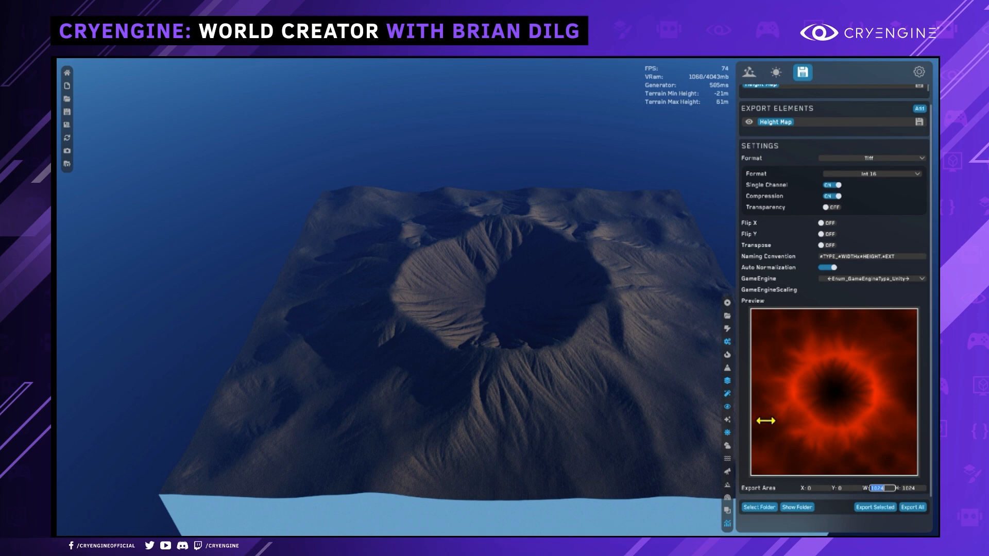
# - Set the export area's width and height to 256 each
pyautogui.click(810, 487)
pyautogui.click(882, 484)
pyautogui.write('256')
pyautogui.press('Tab')
pyautogui.write('256')
# - Move the export area over the crater's centre and set its position to X 384 and Y 384
pyautogui.moveTo(781, 329); pyautogui.dragTo(838, 388)
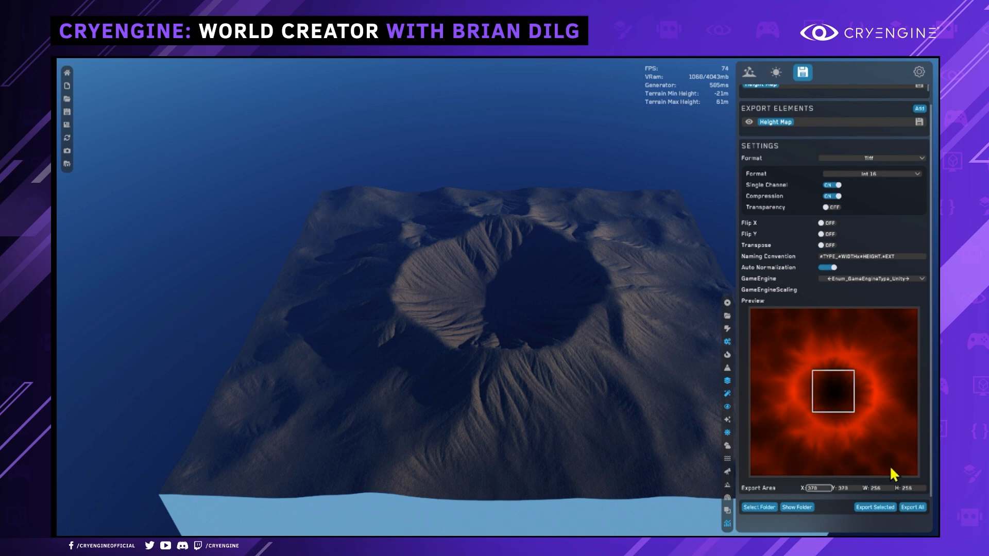
pyautogui.write('384')
pyautogui.press('Tab')
pyautogui.write('384')
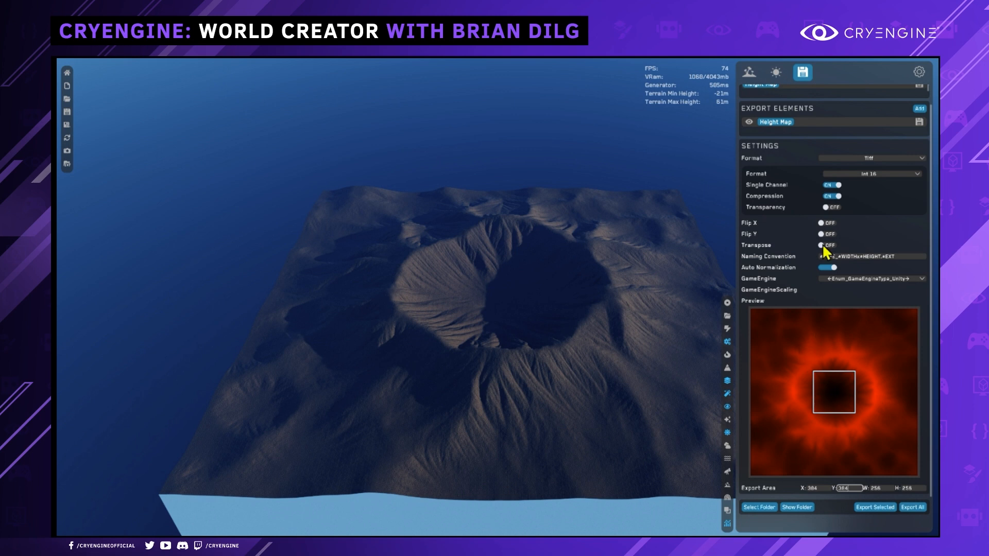
# - Add a Mesh export element and set its format to Obj
pyautogui.click(920, 108)
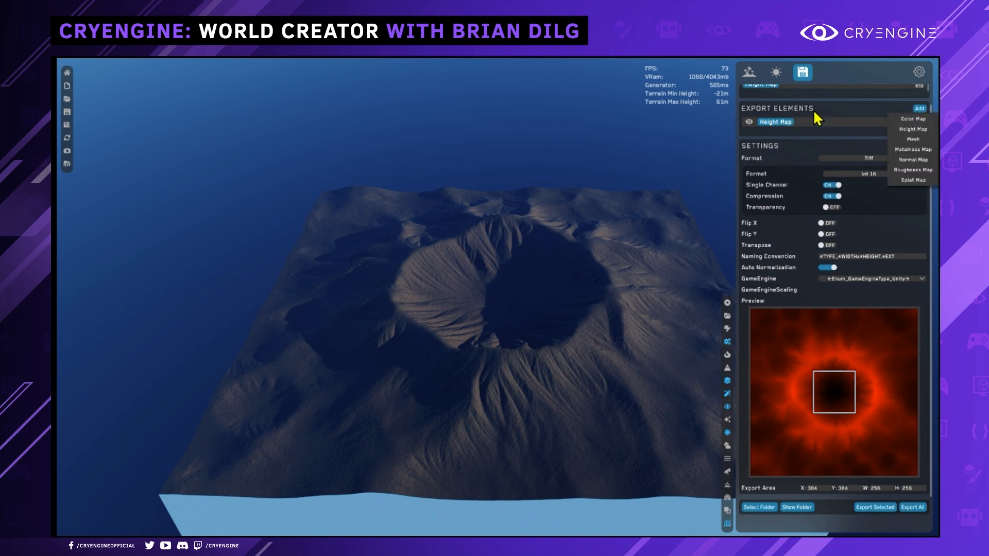
pyautogui.click(921, 141)
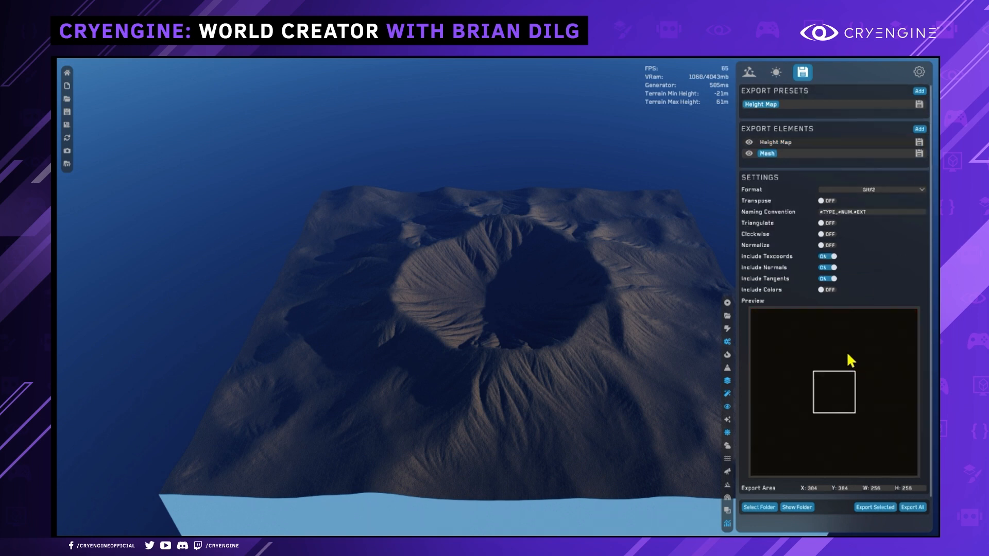
pyautogui.click(884, 191)
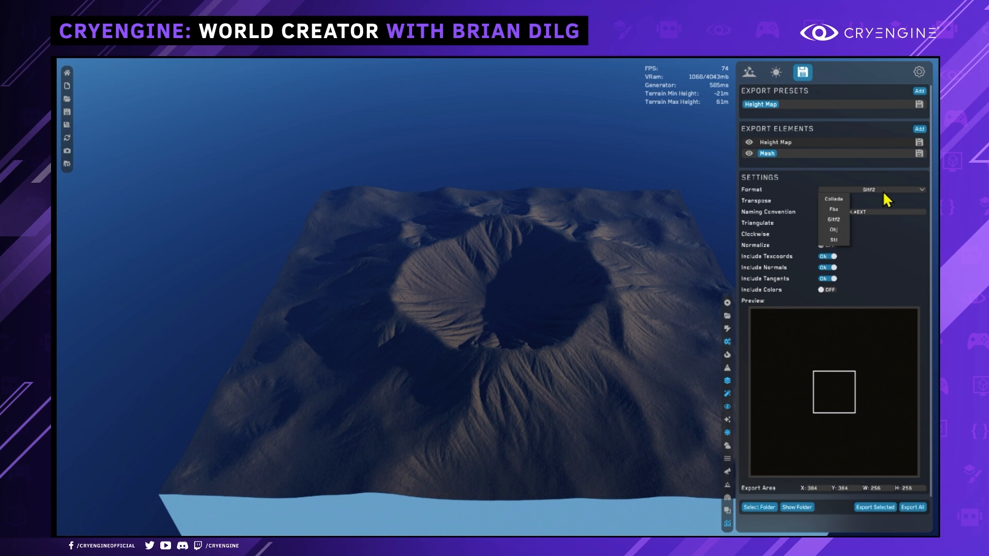
pyautogui.click(834, 230)
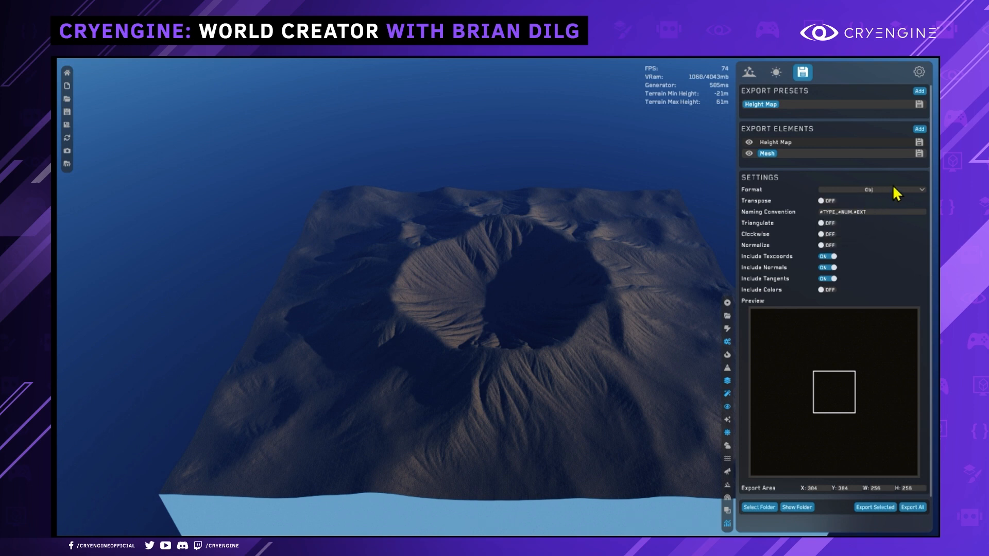
pyautogui.click(882, 193)
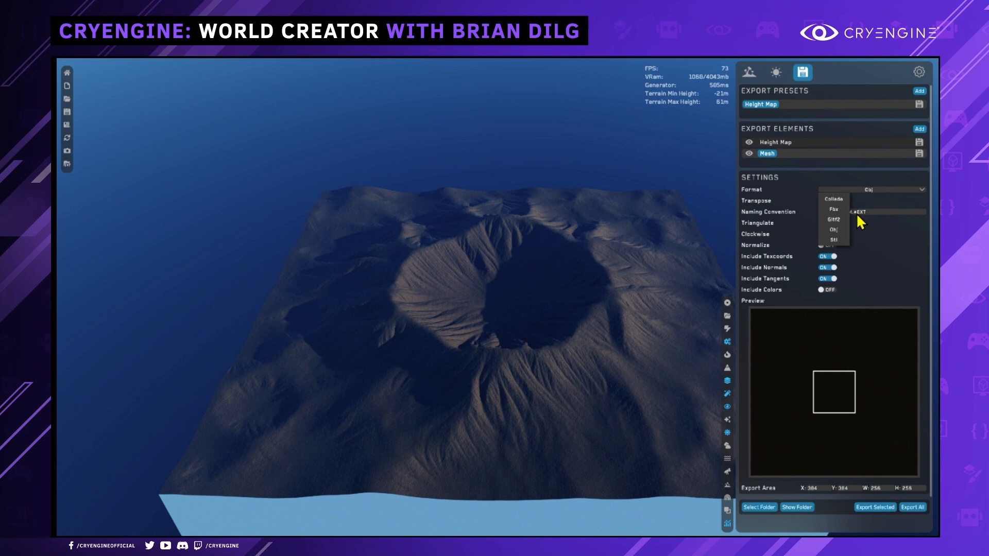
pyautogui.click(892, 236)
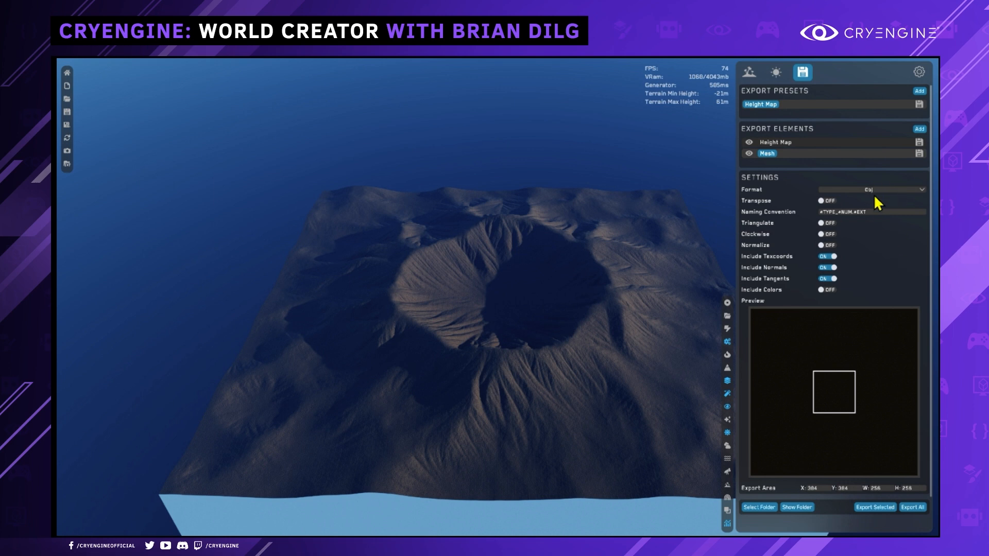
# - Move the mesh's export area to the upper-left tile, the tile beside it, and the lower-left tile of the preview
pyautogui.moveTo(829, 387); pyautogui.dragTo(764, 305)
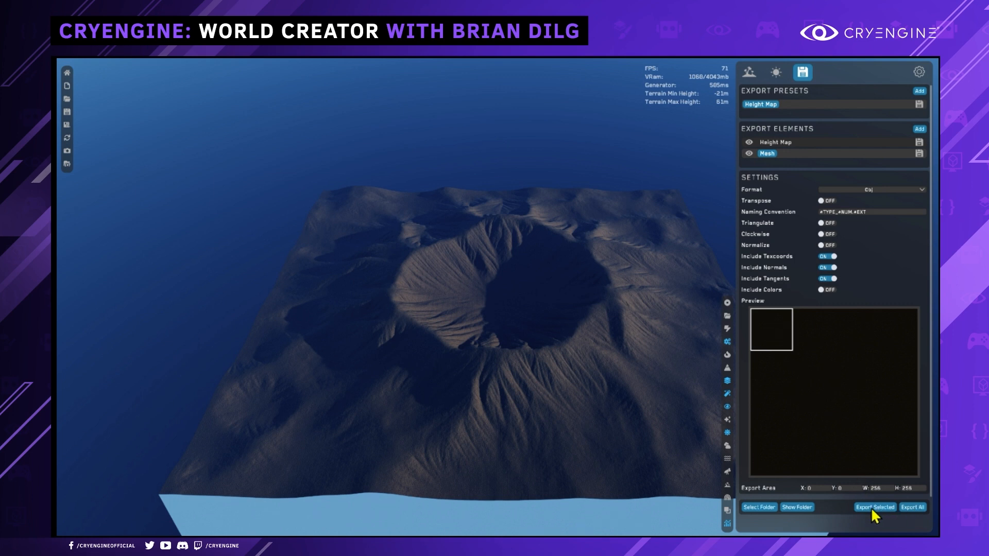
pyautogui.moveTo(768, 329); pyautogui.dragTo(813, 327)
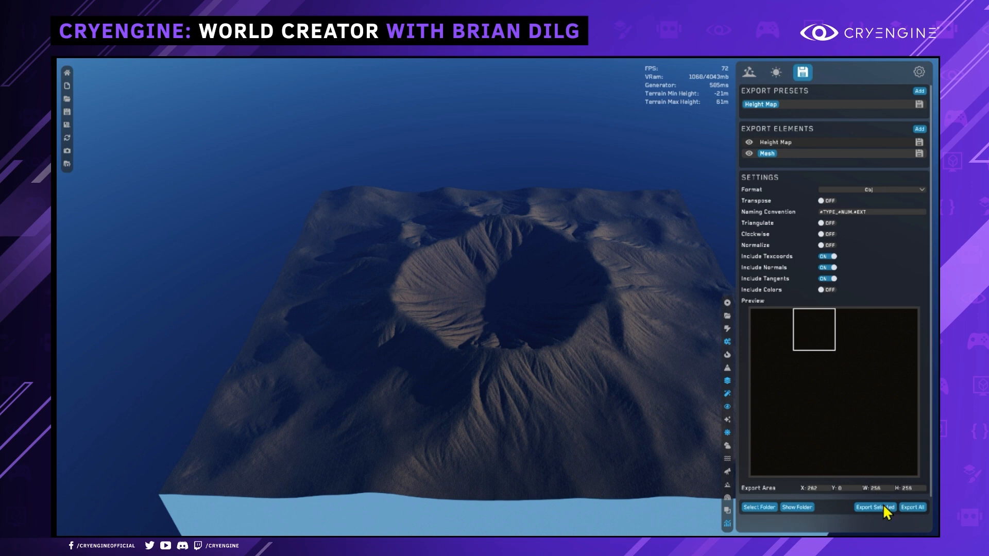
pyautogui.moveTo(812, 327); pyautogui.dragTo(761, 474)
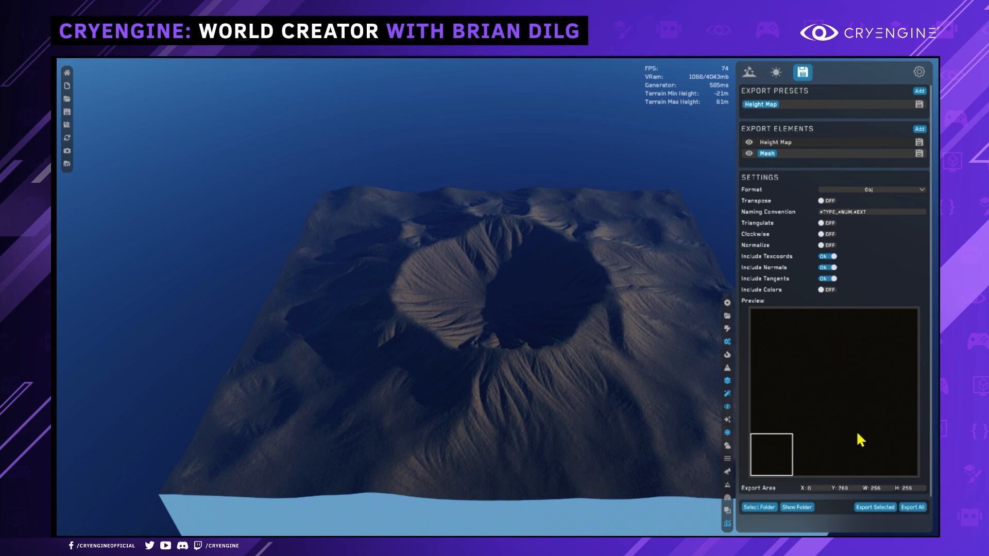
# - Reselect the Height Map element and set its export area to width 1024, height 1024 and Y 0
pyautogui.click(778, 143)
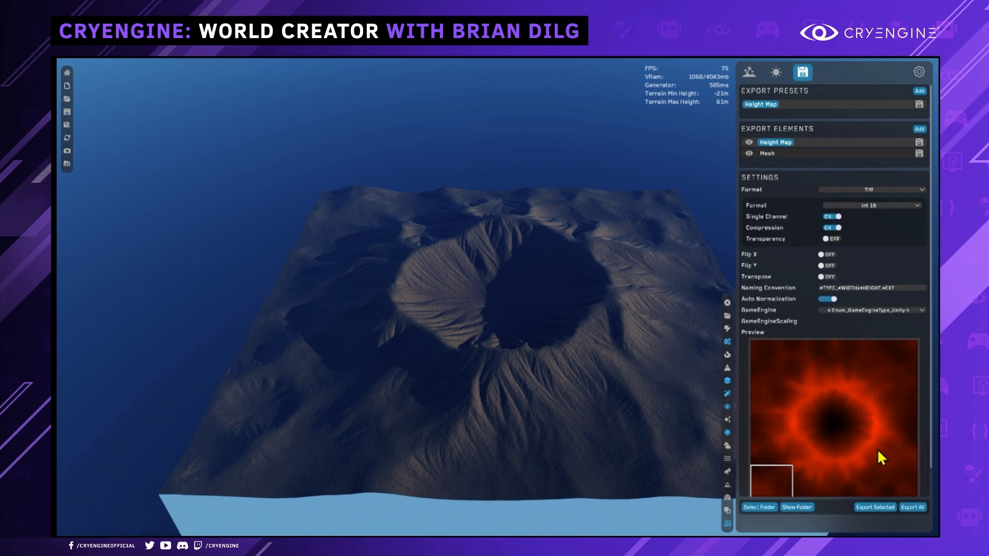
pyautogui.scroll(-1, 878, 452)
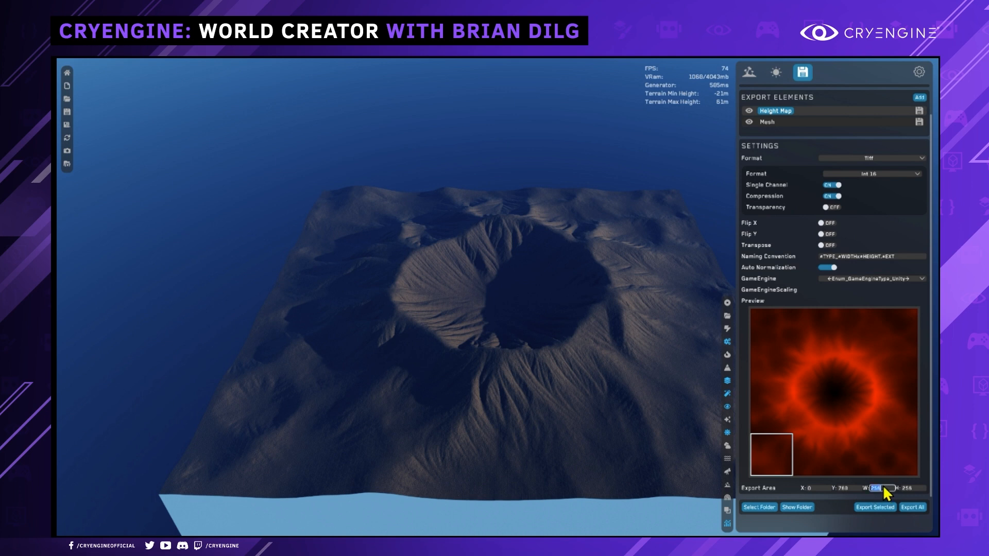
pyautogui.write('1024')
pyautogui.press('Tab')
pyautogui.write('1024')
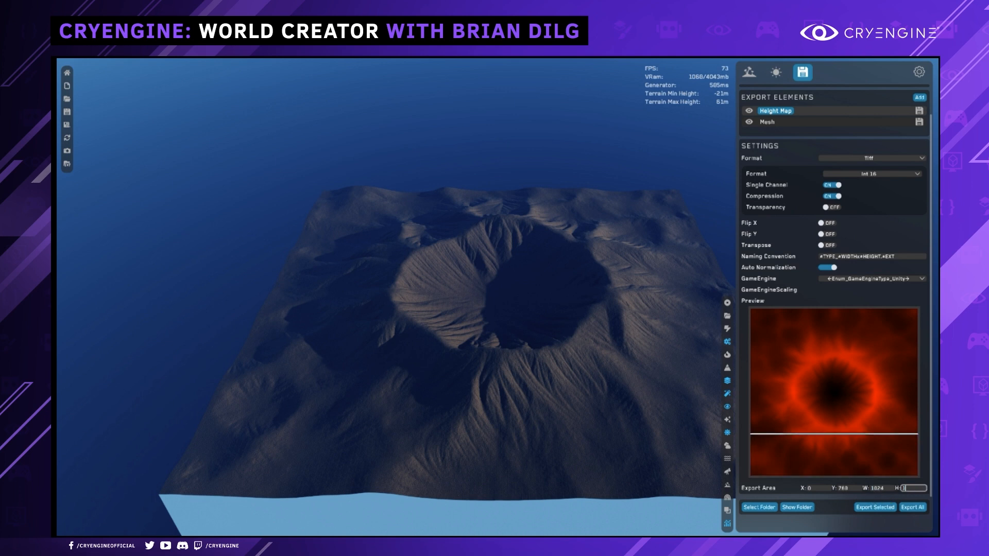
pyautogui.click(853, 487)
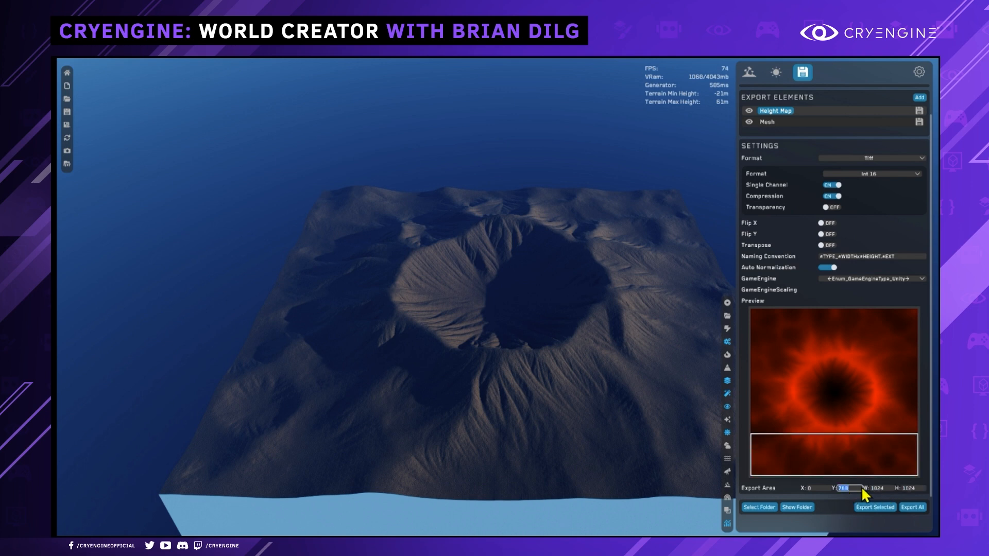
pyautogui.write('0')
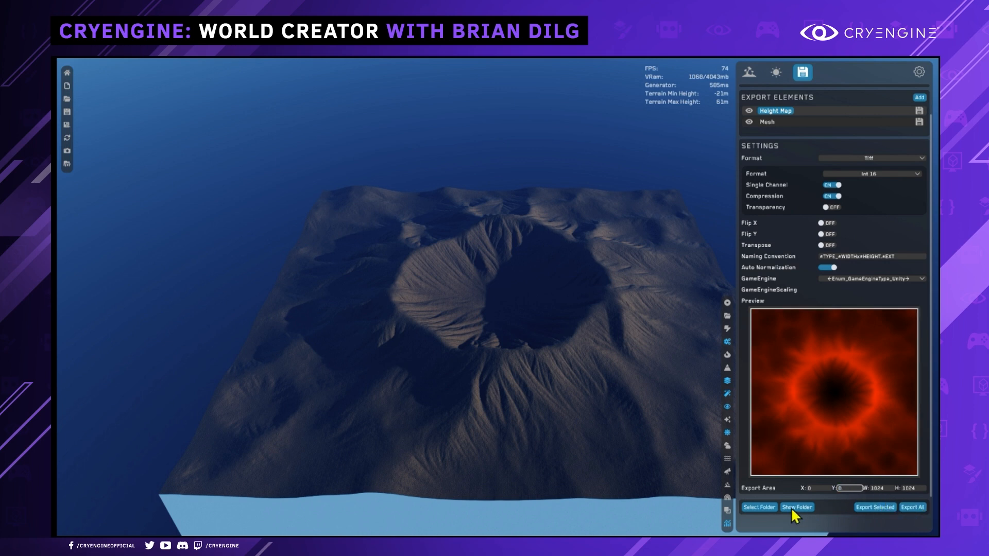
# - Start choosing the export folder and browse to CE_assets in the bnd folder on the Data1 (D:) drive
pyautogui.click(755, 507)
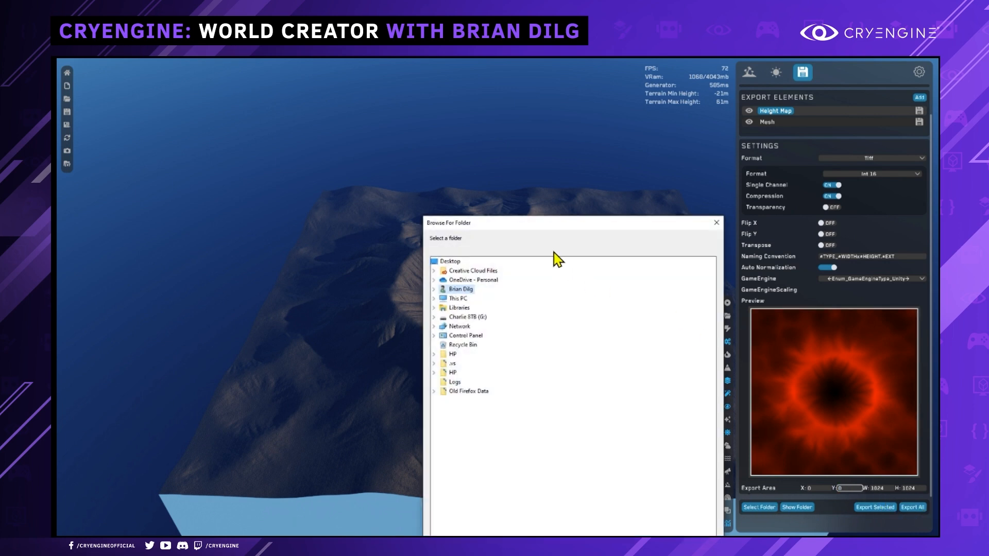
pyautogui.moveTo(548, 226); pyautogui.dragTo(516, 104)
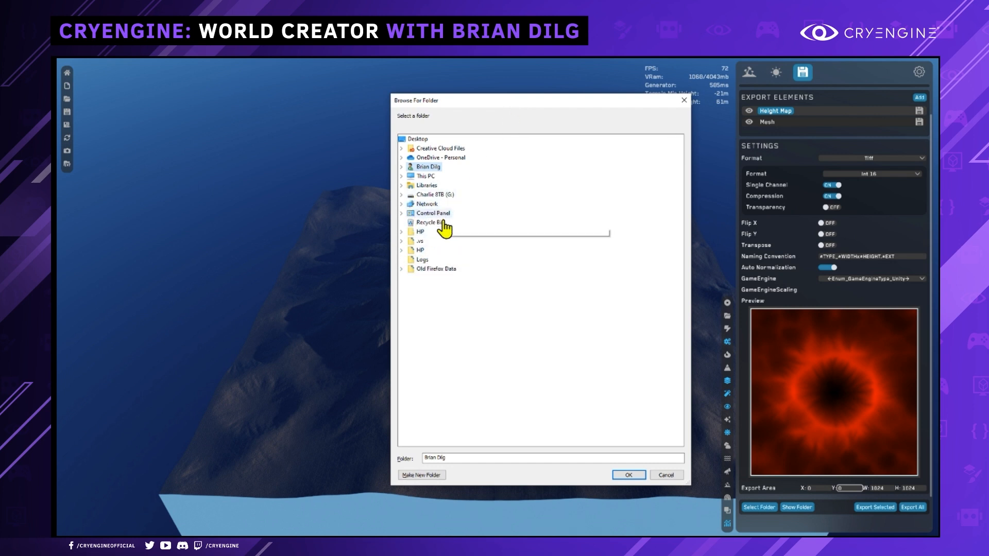
pyautogui.click(401, 176)
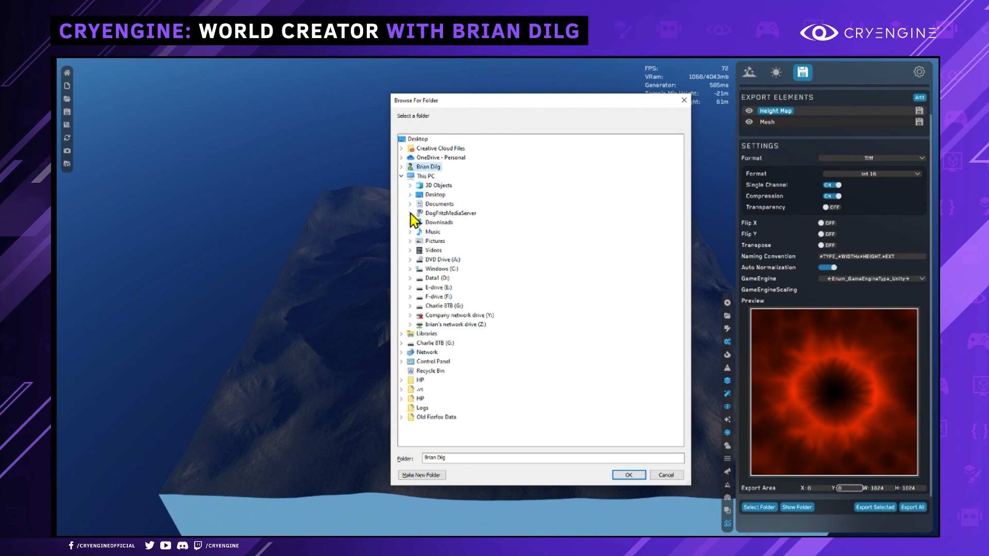
pyautogui.doubleClick(437, 278)
pyautogui.press('b')
pyautogui.press('Right')
pyautogui.press('c')
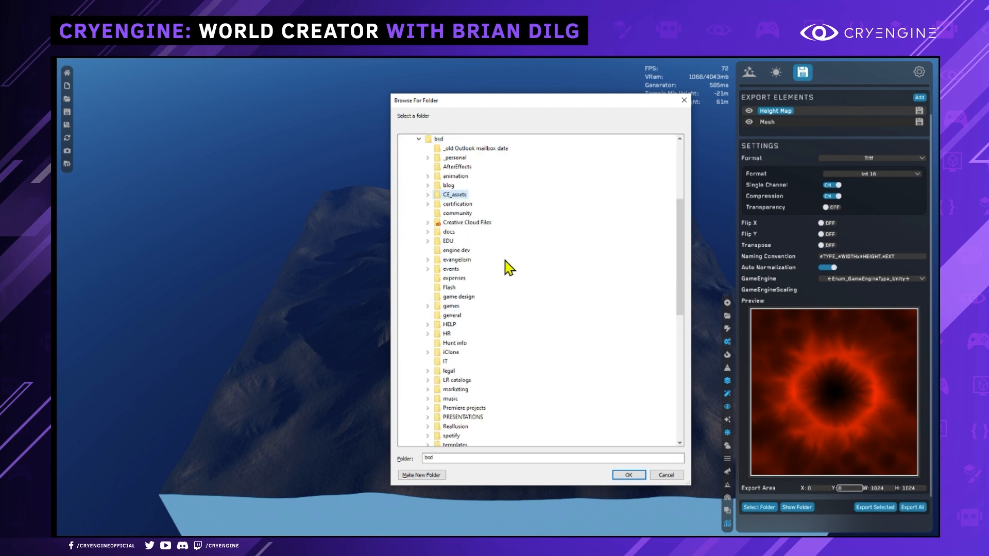
# - Set the 1K folder inside CE_assets' TERRAIN folder as the export folder
pyautogui.press('Right')
pyautogui.press('t')
pyautogui.press('Right')
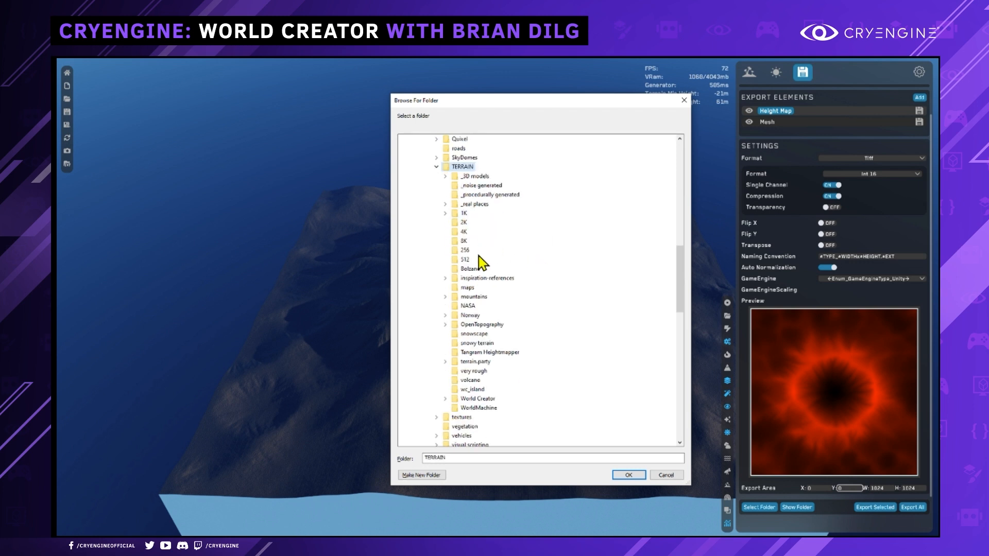
pyautogui.doubleClick(465, 213)
pyautogui.scroll(-4, 537, 338)
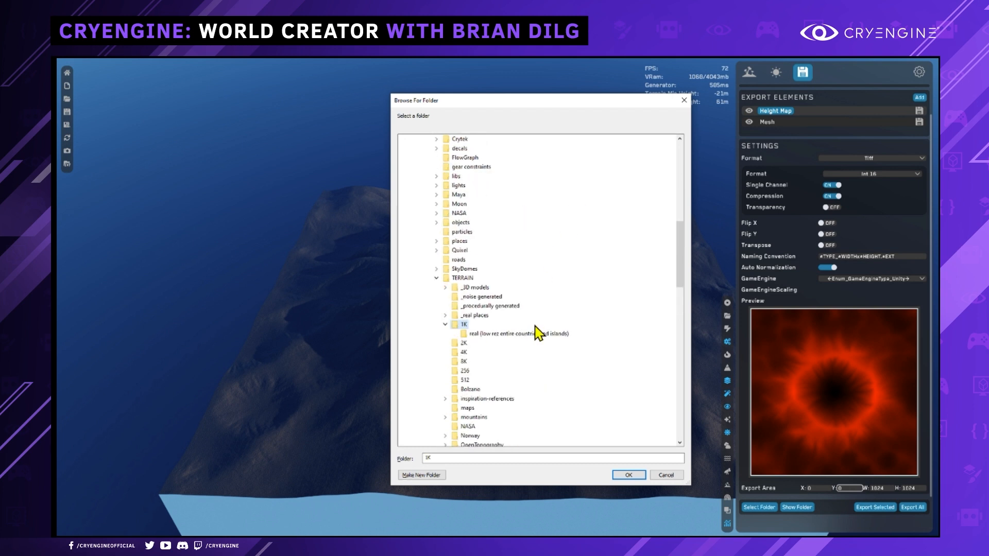
pyautogui.click(629, 475)
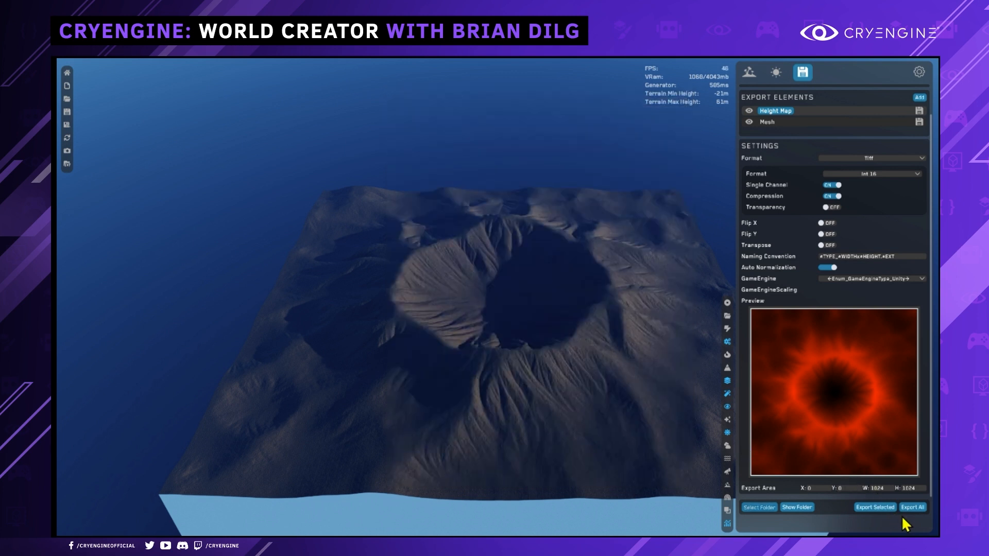
# - Export all elements to the 1K folder and check the exported height map and mesh files there
pyautogui.click(913, 507)
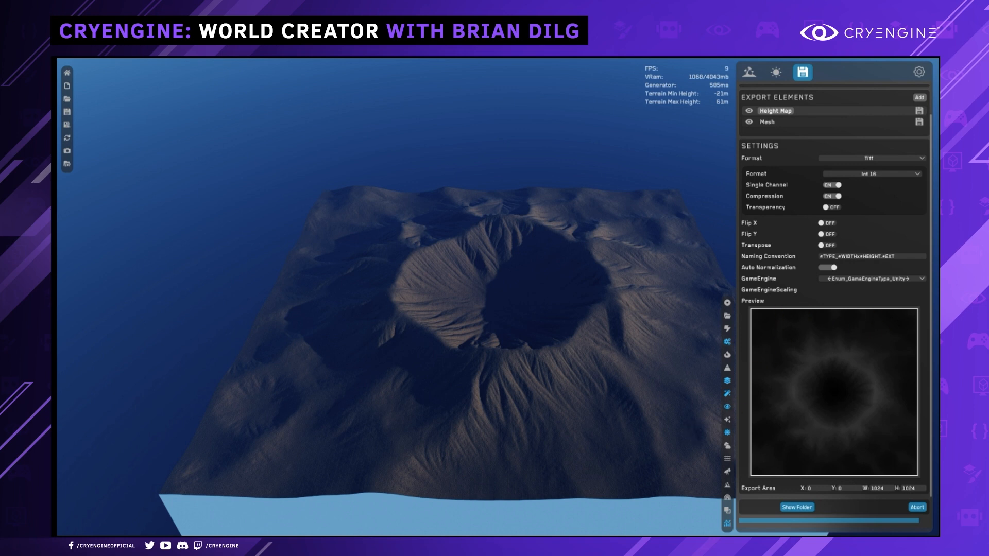
pyautogui.moveTo(601, 129); pyautogui.dragTo(480, 107)
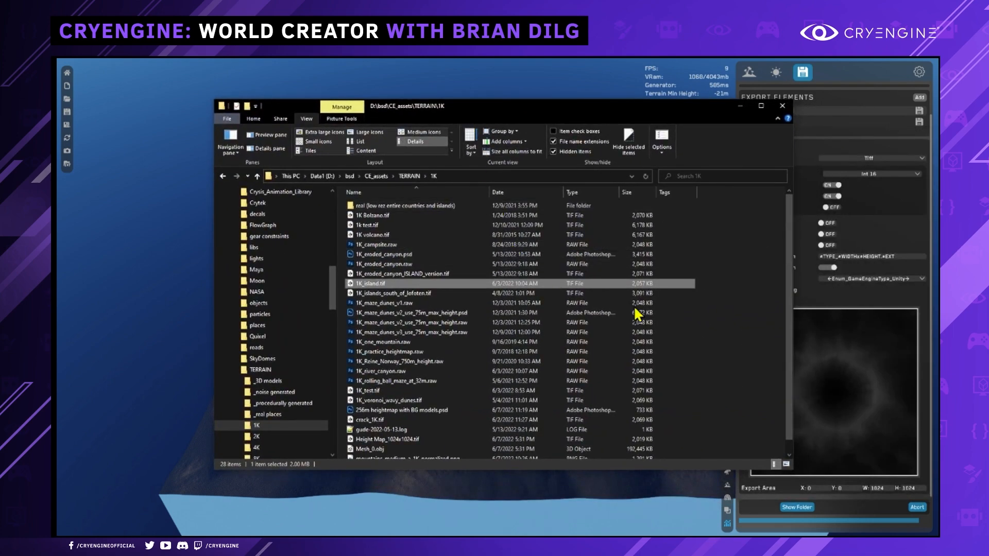
pyautogui.click(907, 202)
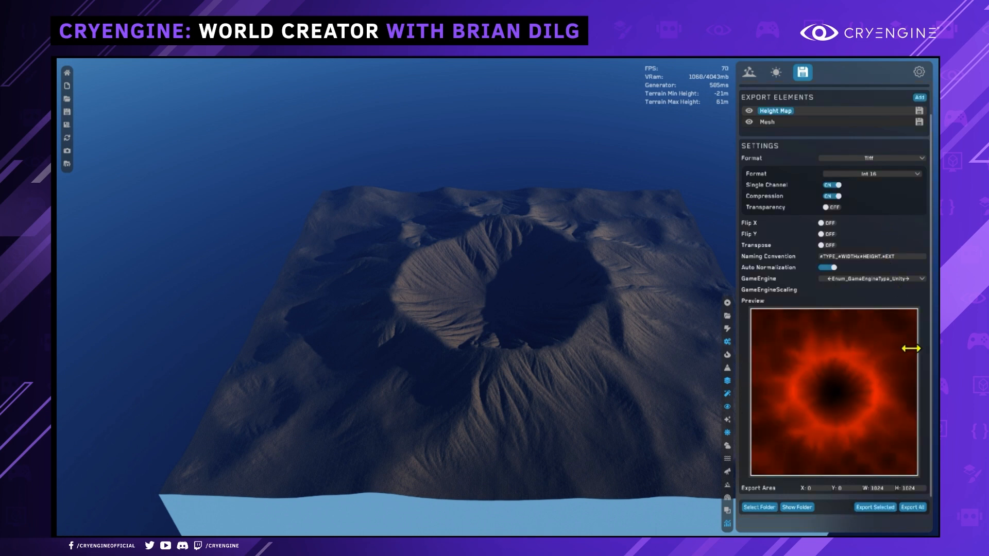
# - Set the height map to Raw with Int 16 bit depth, Little Endian byte order and interleaving off, and export all elements
pyautogui.click(880, 158)
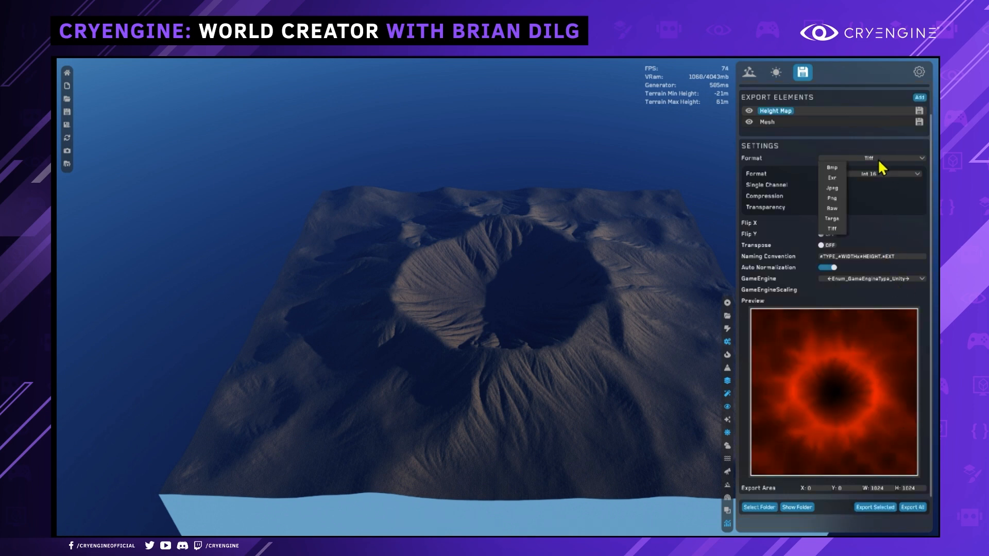
pyautogui.click(832, 208)
pyautogui.click(877, 175)
pyautogui.click(846, 192)
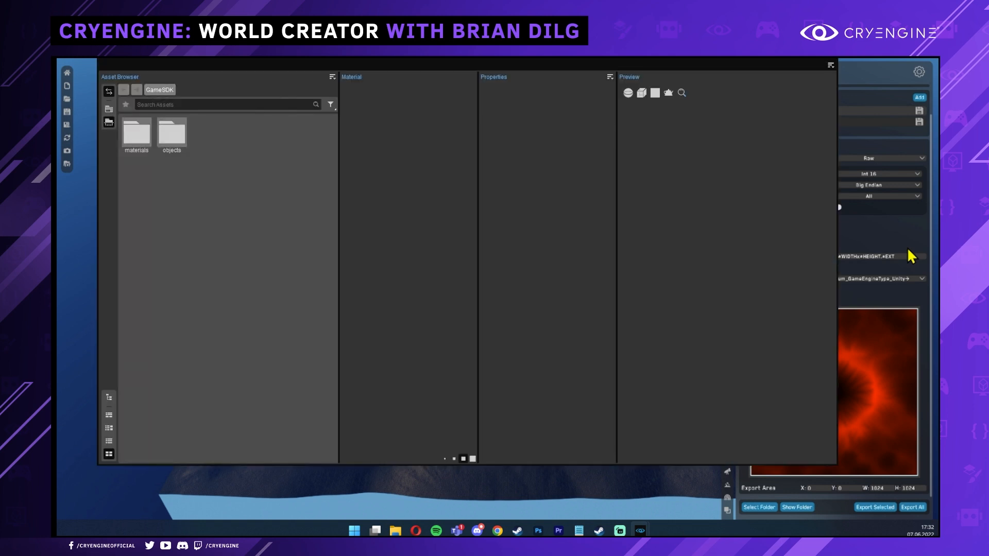
pyautogui.click(879, 185)
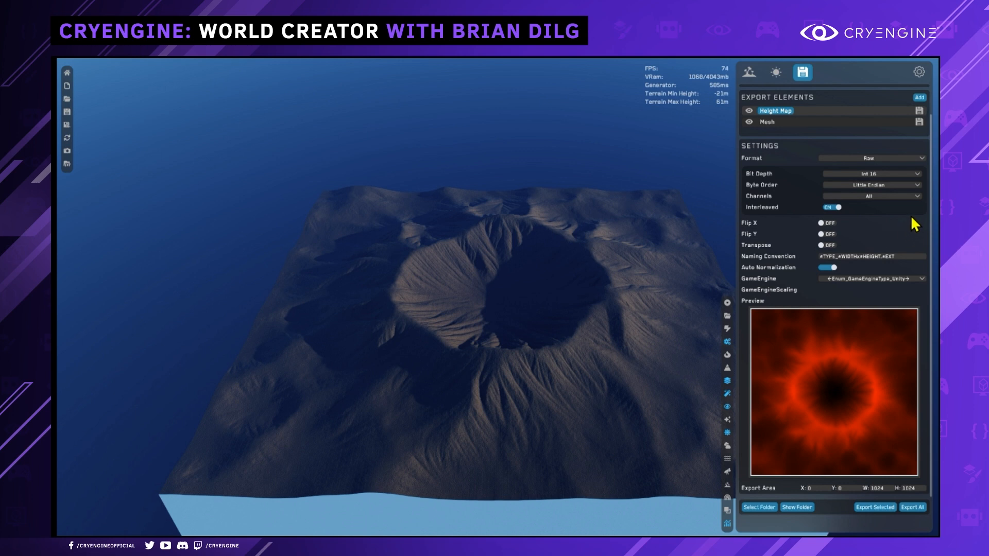
pyautogui.click(830, 208)
pyautogui.click(913, 507)
# - Save the project as crater.wcr in the World Creator folder and close the program without saving again
pyautogui.click(931, 59)
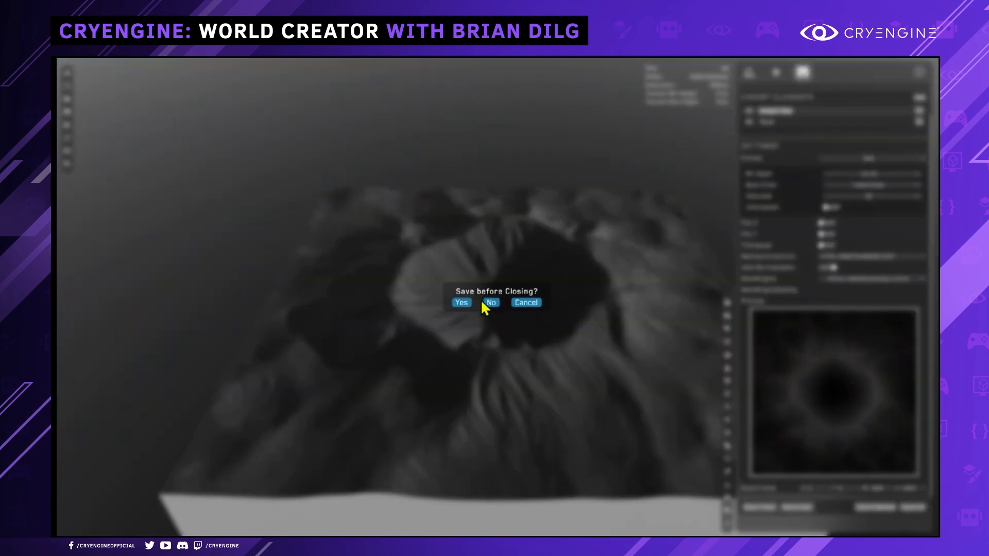
pyautogui.click(461, 302)
pyautogui.click(446, 316)
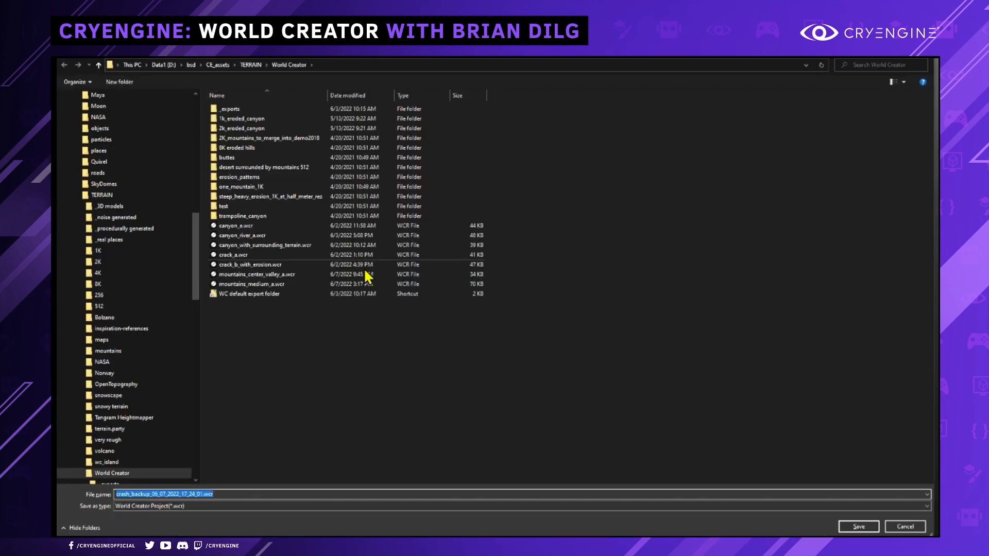
pyautogui.press('End')
pyautogui.press('Left')
pyautogui.press('Left')
pyautogui.press('Left')
pyautogui.press('Left')
pyautogui.hotkey('shift', 'Home')
pyautogui.write('crater')
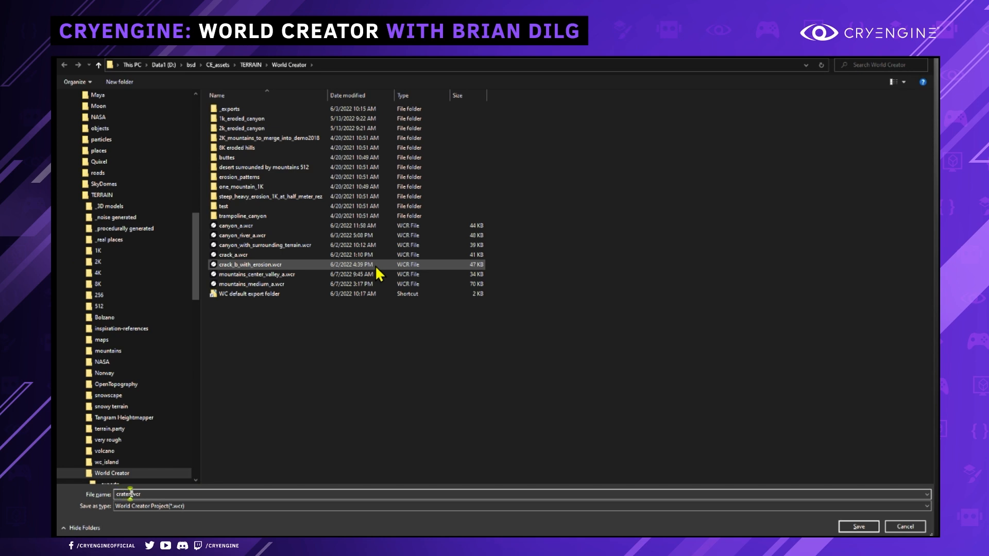
pyautogui.click(865, 529)
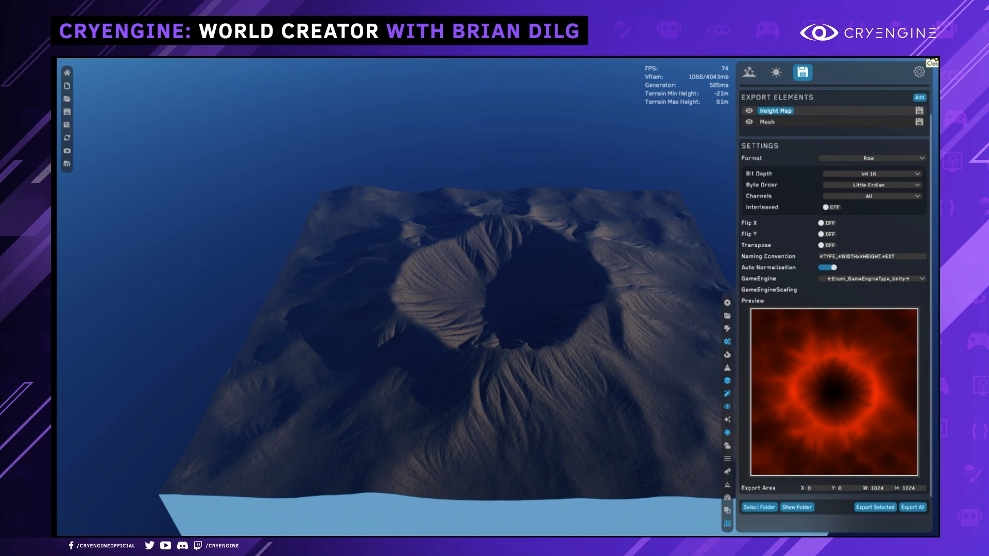
pyautogui.click(934, 60)
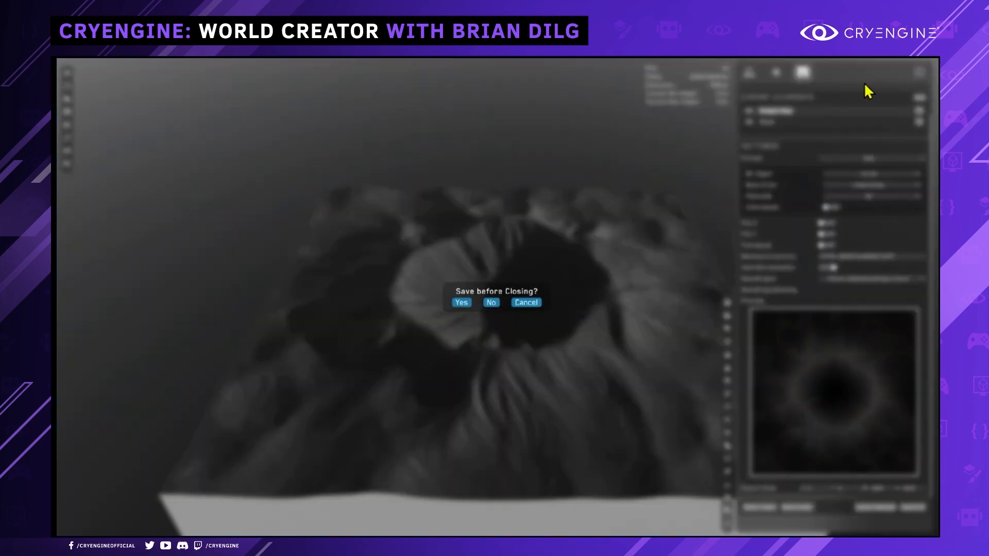
pyautogui.click(492, 301)
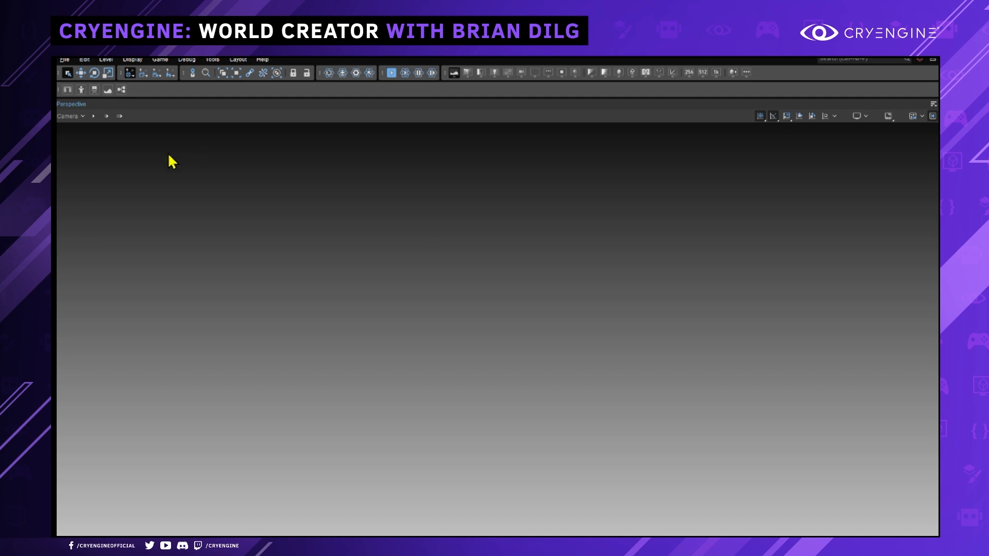
# - In CRYENGINE, create a new level named crater with a 1024 x 1024 heightmap resolution at 1 meter per unit
pyautogui.click(64, 59)
pyautogui.moveTo(79, 70)
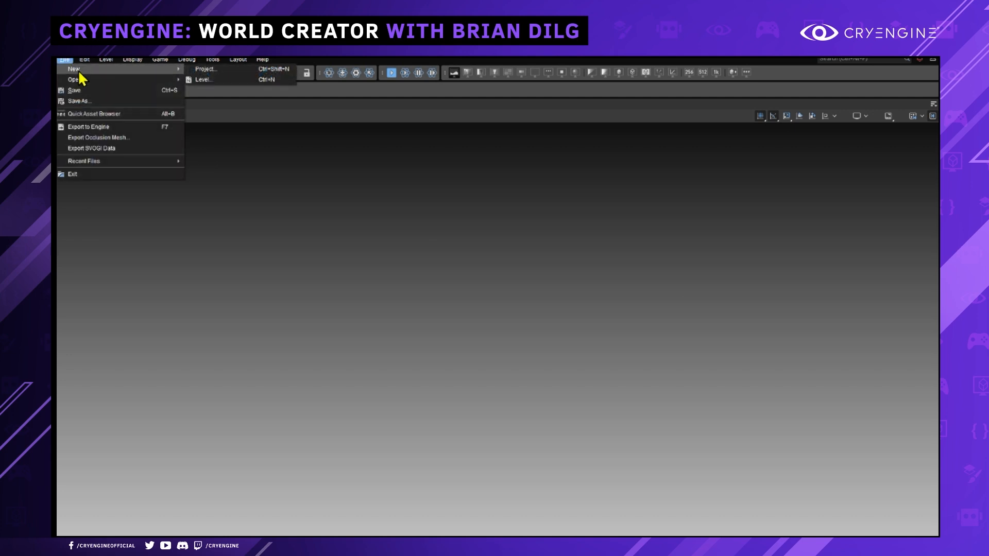
pyautogui.click(220, 80)
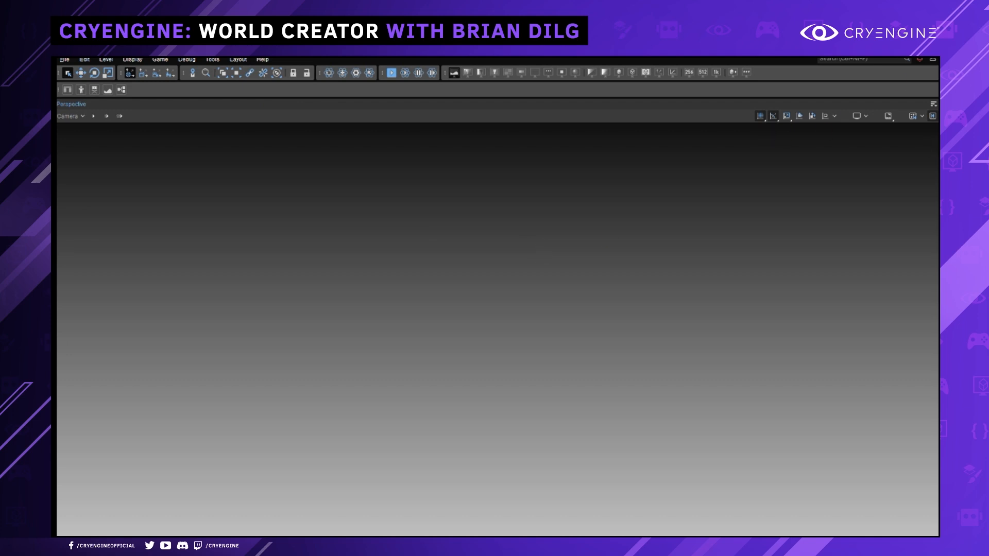
pyautogui.moveTo(937, 107); pyautogui.dragTo(330, 69)
pyautogui.write('crater')
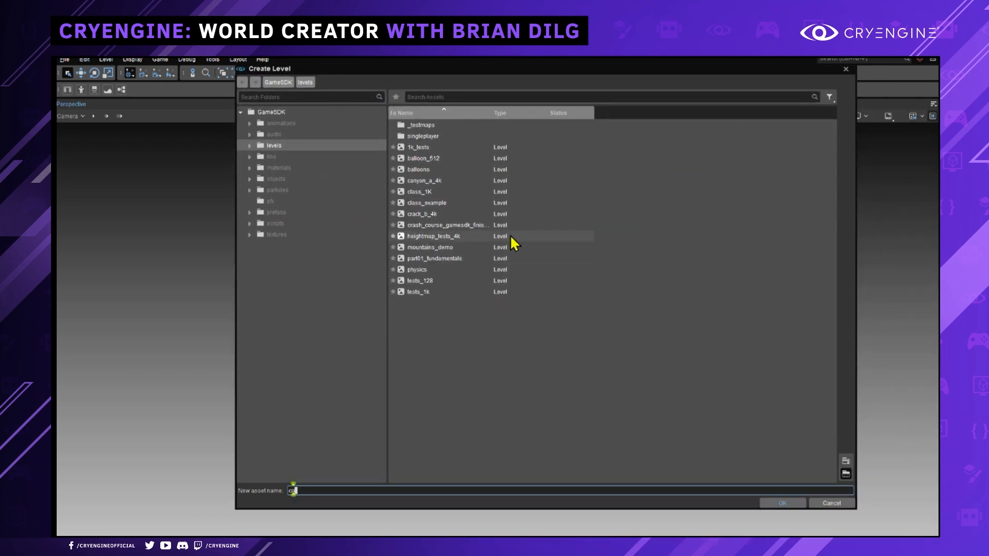
pyautogui.click(783, 504)
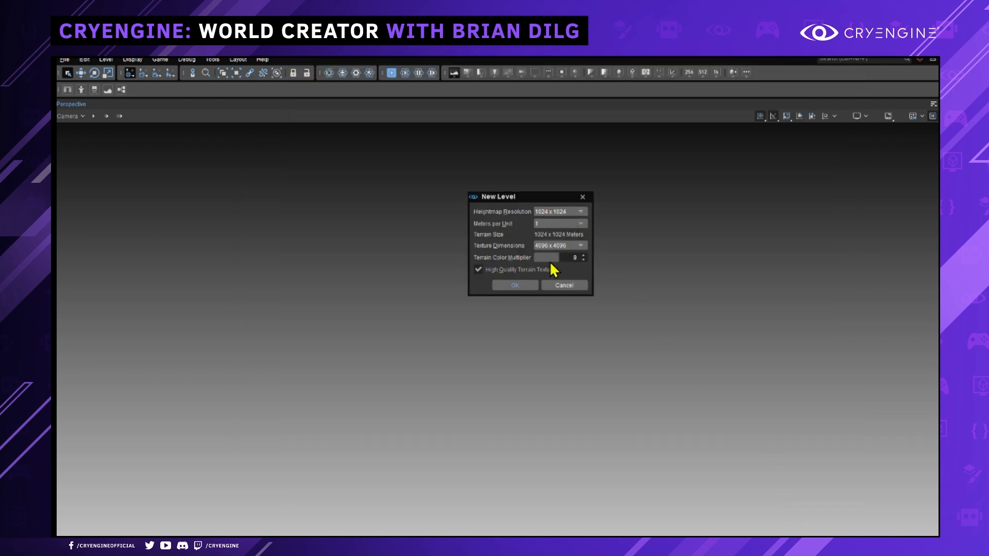
pyautogui.click(521, 285)
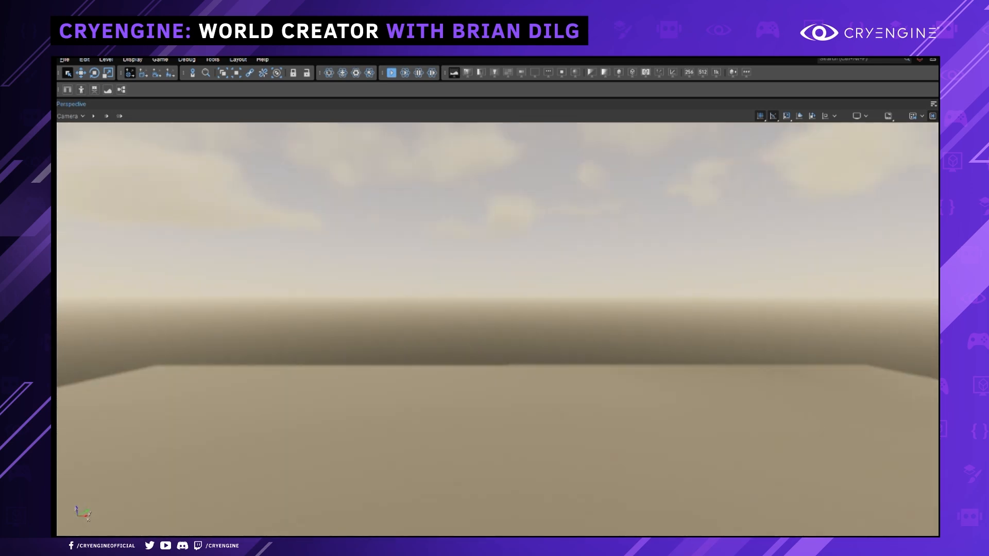
# - Set the level's environment to the magic_hour_1200 preset from the GameSDK environmentpresets folder
pyautogui.moveTo(792, 232); pyautogui.dragTo(792, 301, button='right')
pyautogui.press('s')
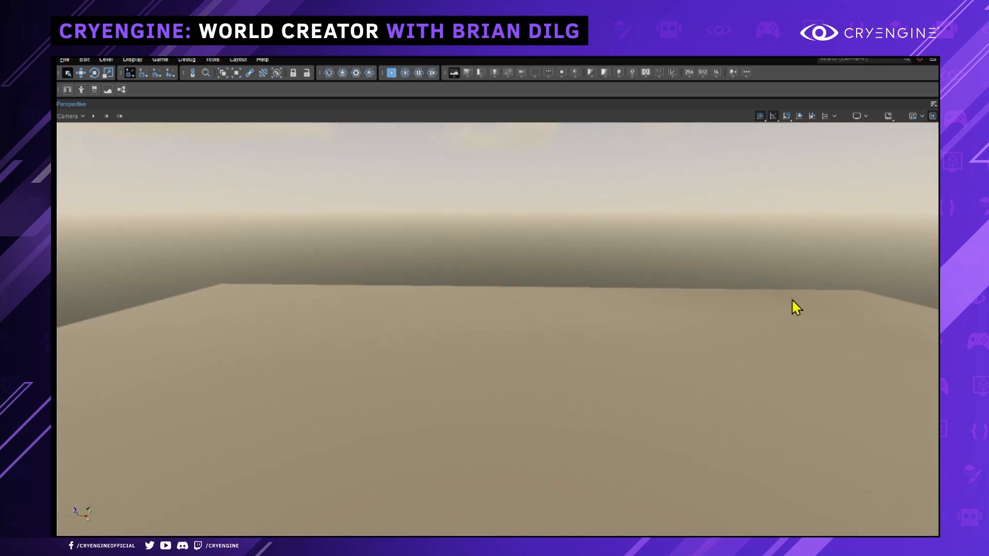
pyautogui.scroll(2, 762, 362)
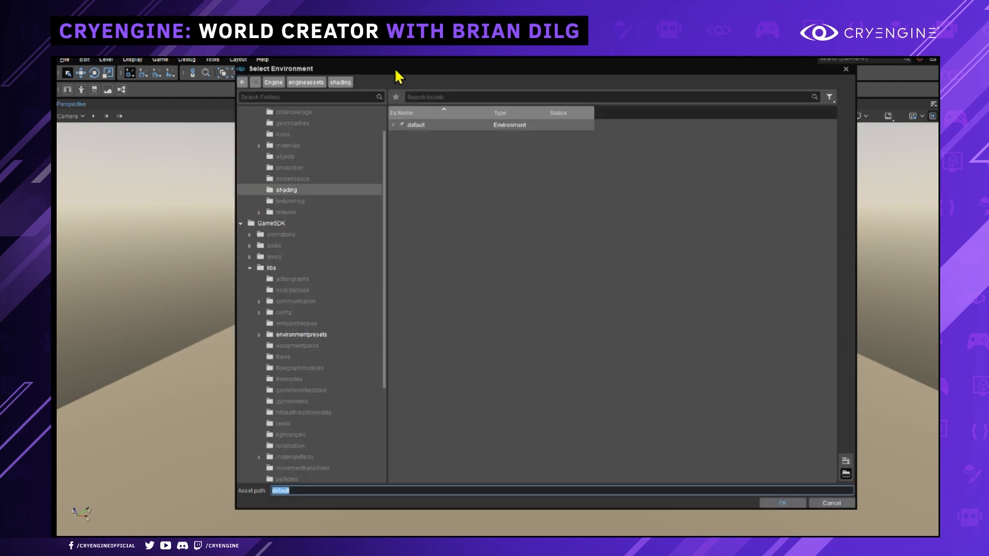
pyautogui.click(301, 334)
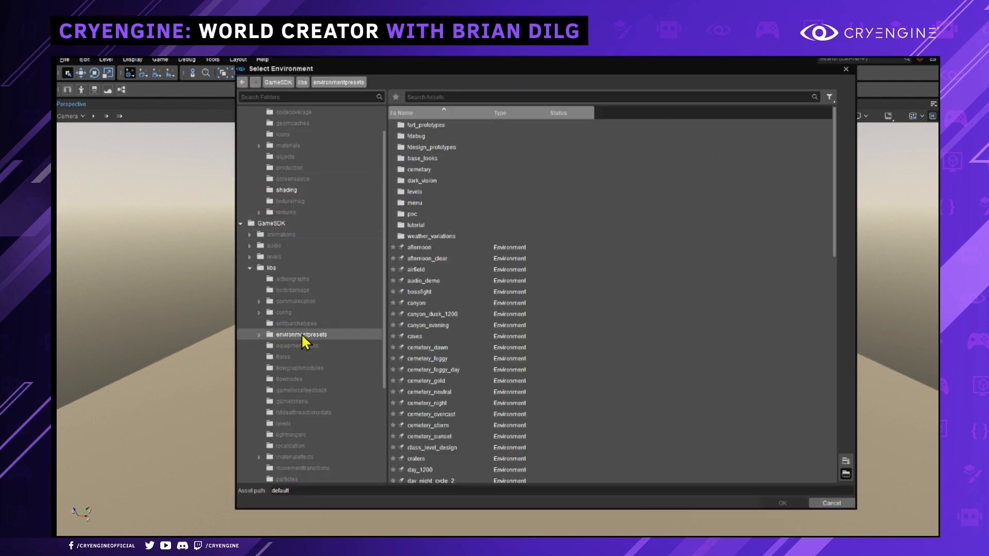
pyautogui.scroll(-7, 482, 298)
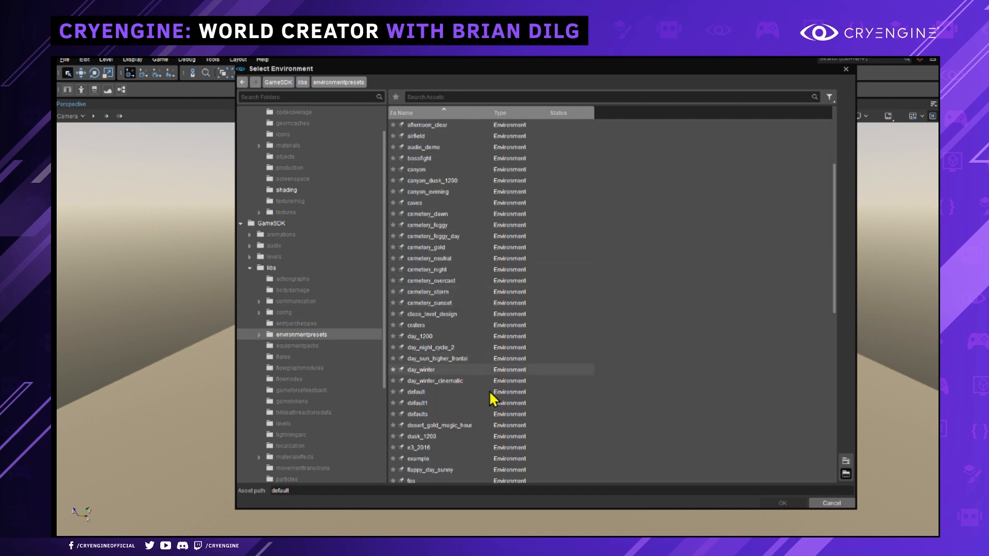
pyautogui.scroll(-4, 488, 392)
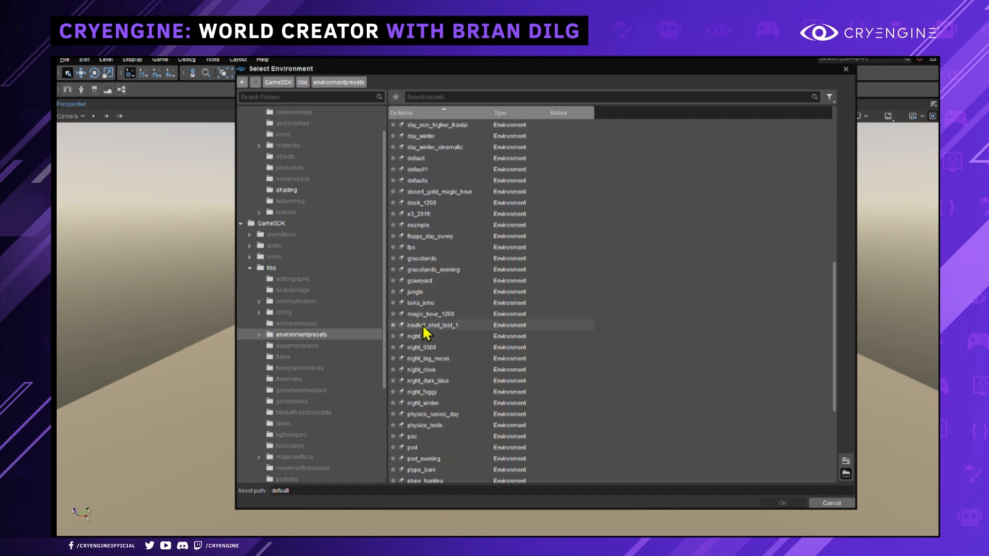
pyautogui.doubleClick(428, 313)
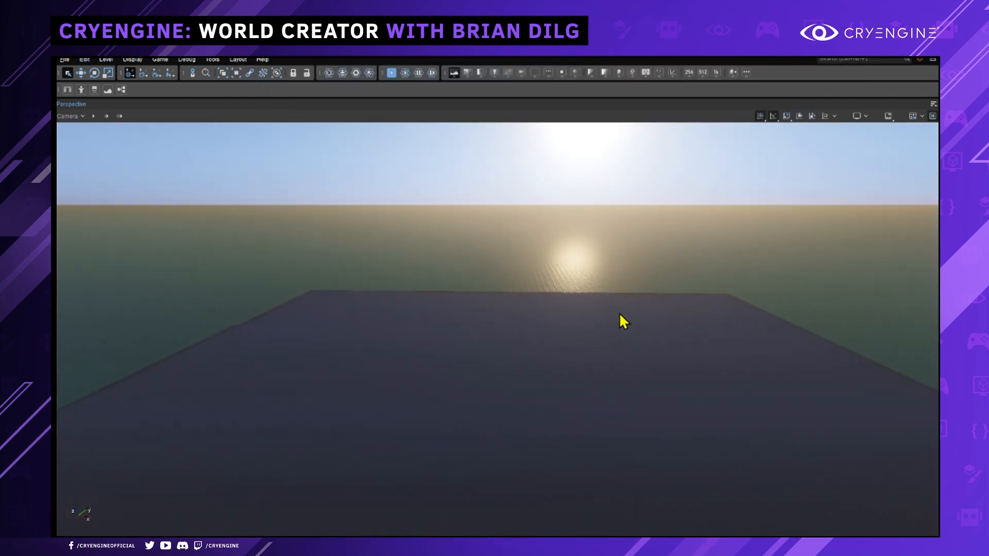
pyautogui.press('s')
pyautogui.moveTo(623, 309); pyautogui.dragTo(626, 311, button='right')
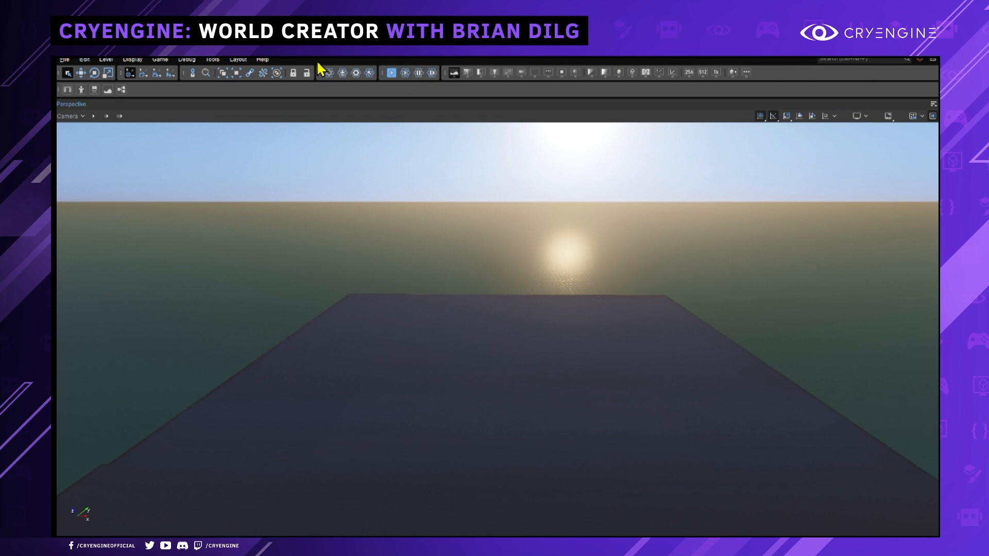
# - Switch the editor to the HD single layout and close the separate Environment Editor window
pyautogui.click(931, 58)
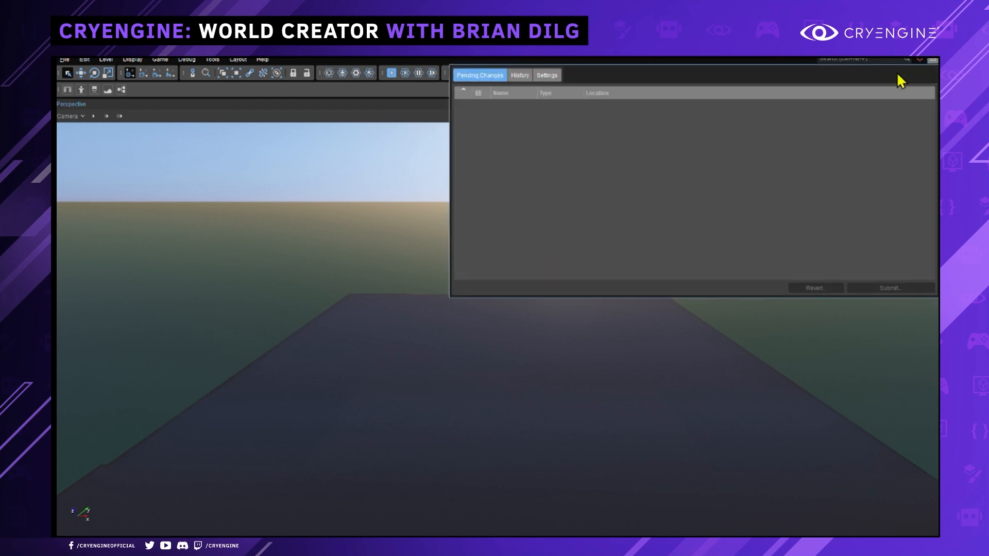
pyautogui.click(932, 60)
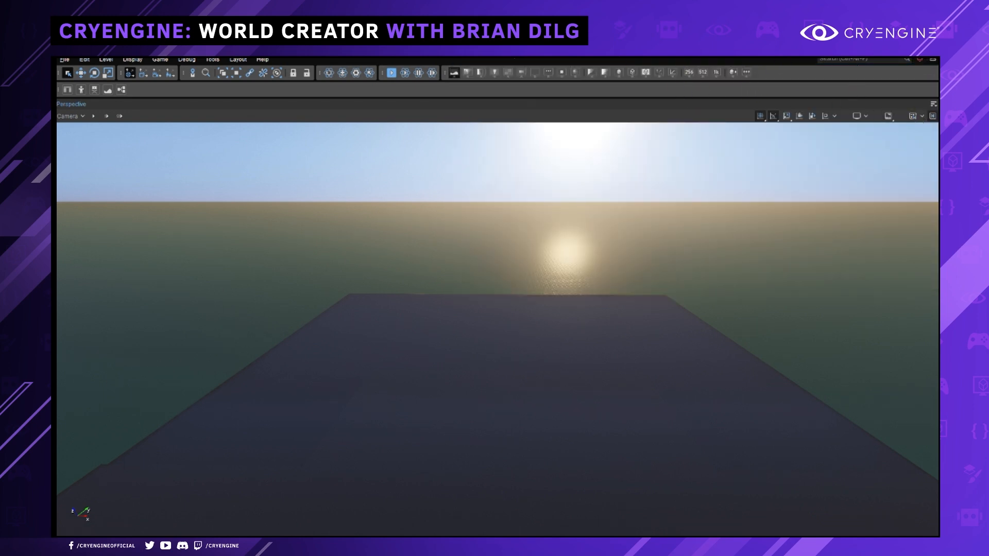
pyautogui.click(238, 59)
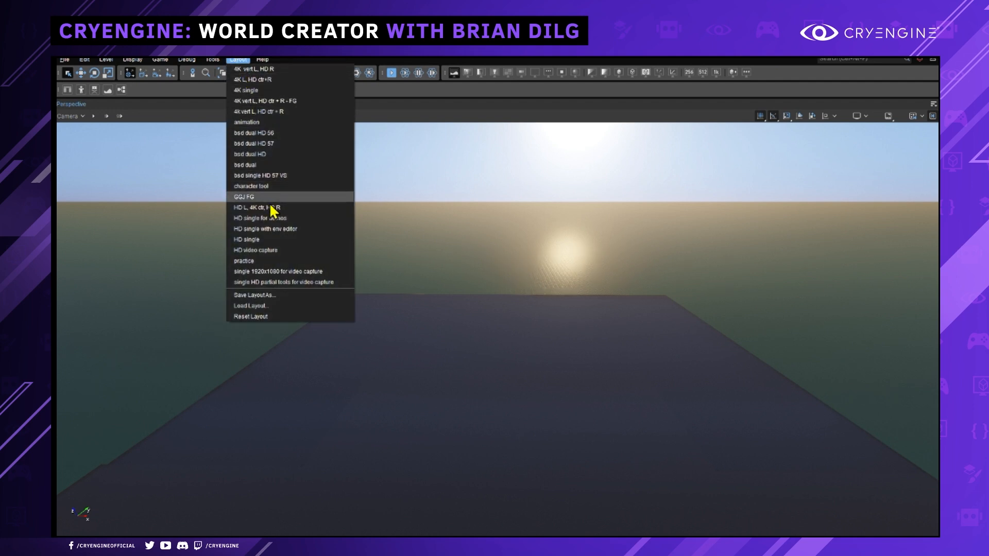
pyautogui.click(252, 240)
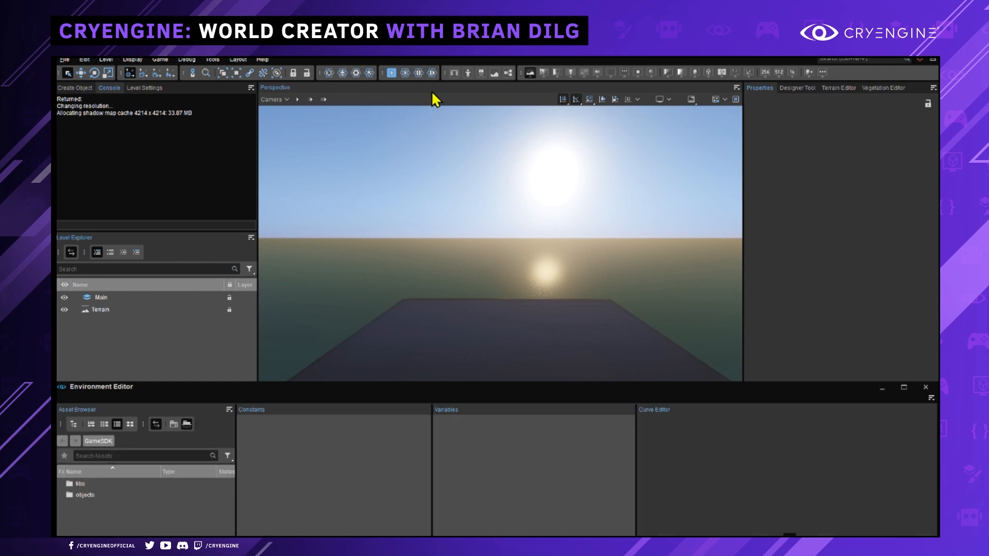
pyautogui.rightClick(131, 387)
pyautogui.click(150, 434)
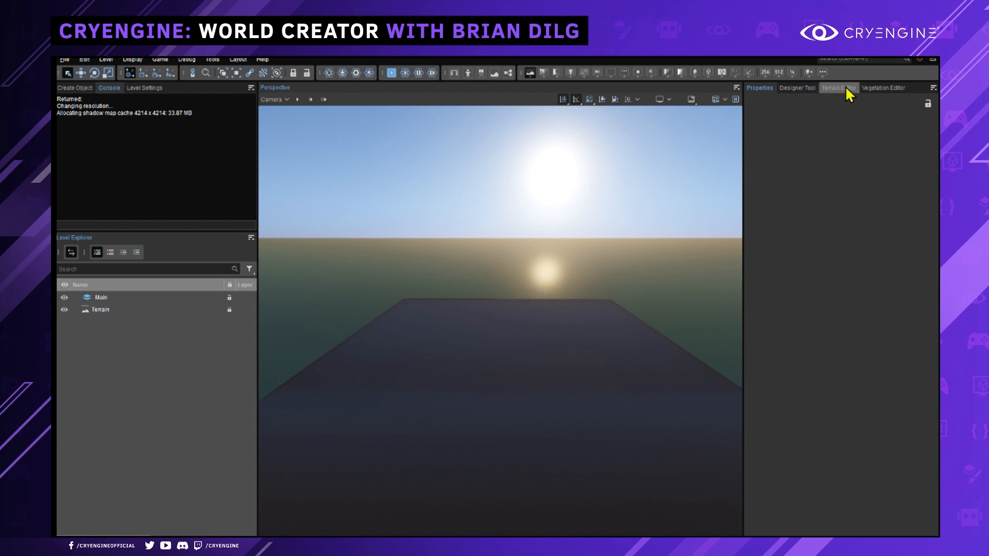
# - Set the terrain's maximum height to 80 in the Terrain Editor
pyautogui.click(847, 88)
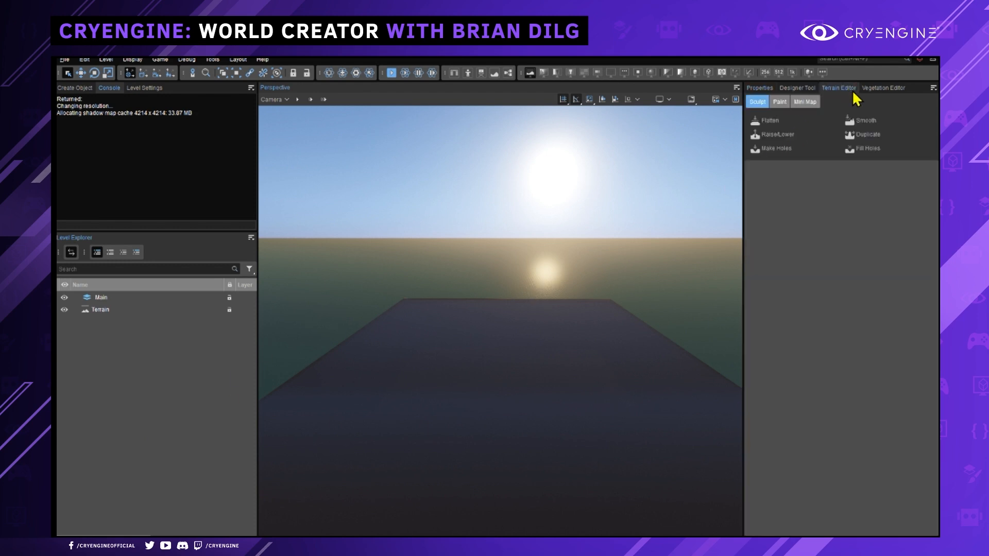
pyautogui.click(934, 87)
pyautogui.moveTo(901, 99)
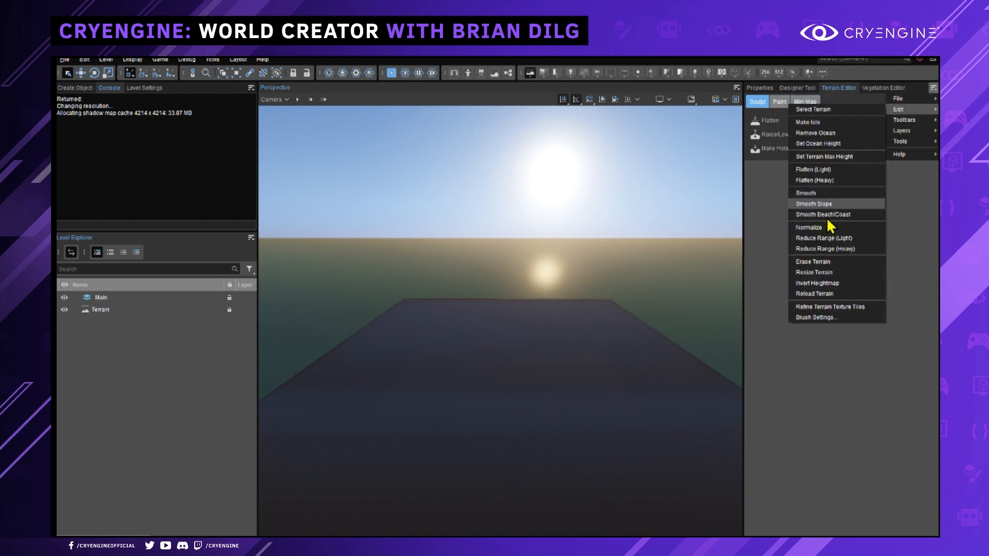
pyautogui.click(854, 156)
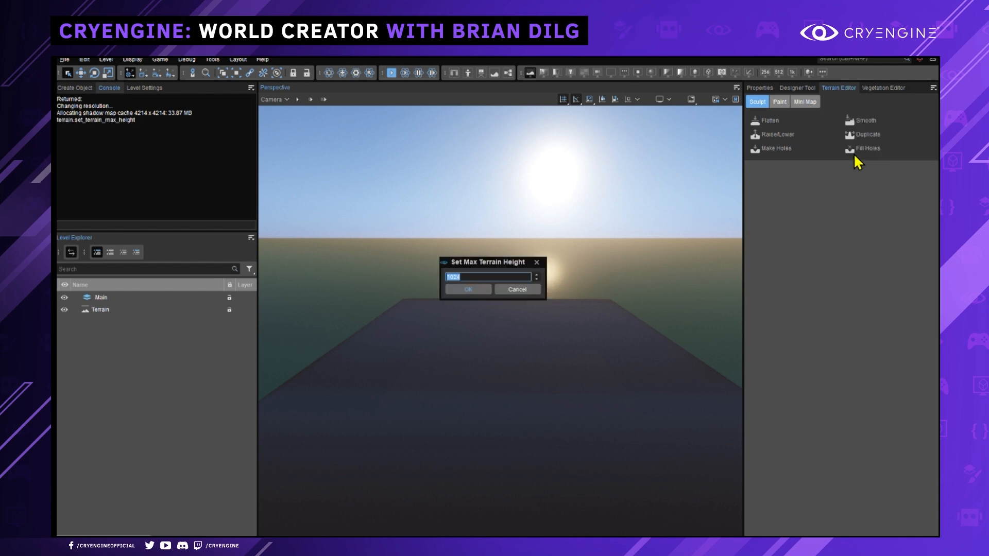
pyautogui.write('80')
pyautogui.press('Return')
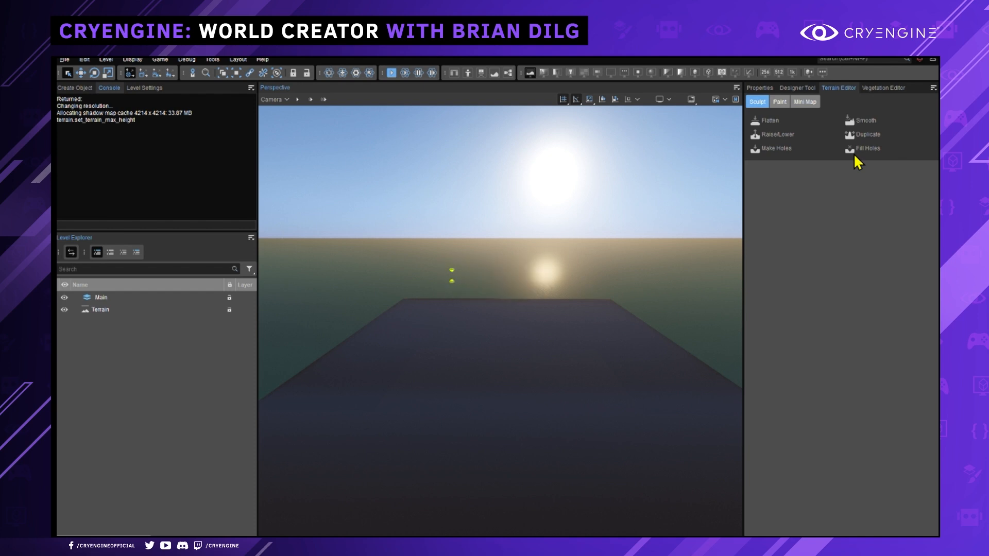
pyautogui.moveTo(668, 213); pyautogui.dragTo(674, 208, button='right')
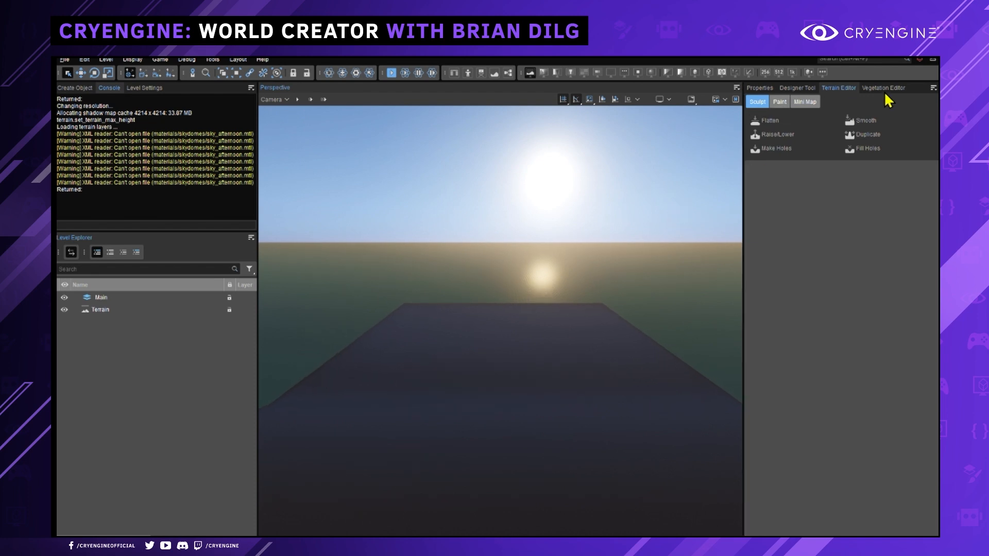
# - Start a heightmap import for the terrain and browse to the 1K heightmaps folder
pyautogui.click(933, 88)
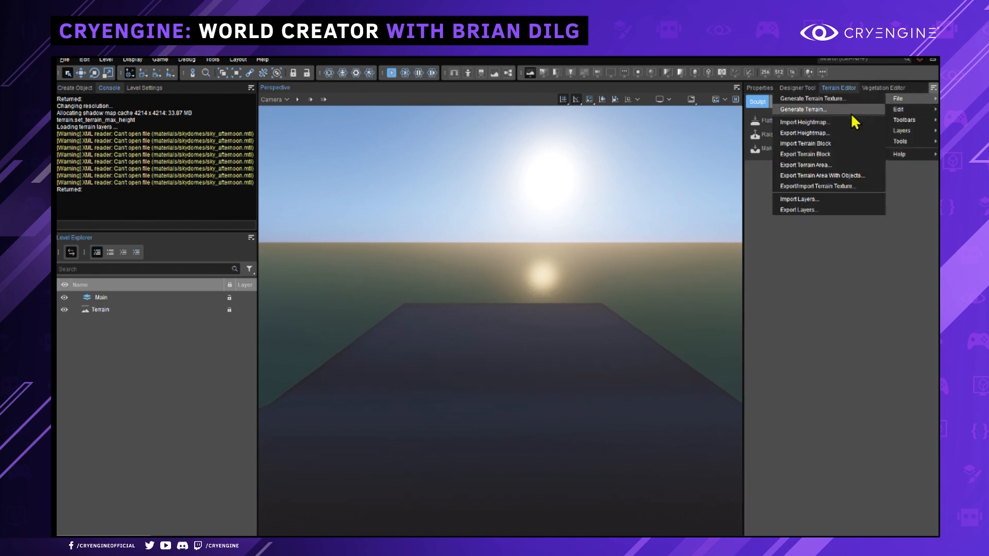
pyautogui.click(822, 124)
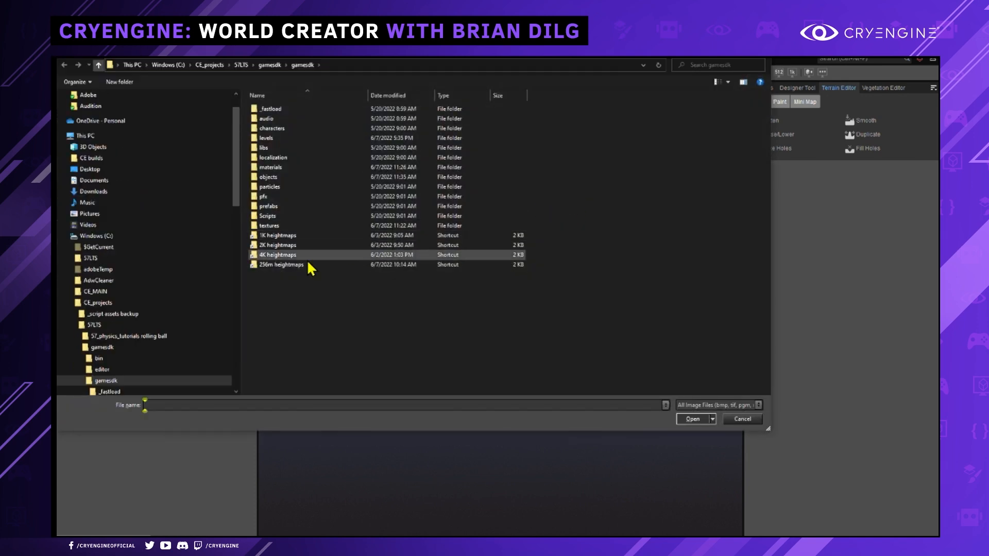
pyautogui.click(279, 234)
pyautogui.doubleClick(278, 234)
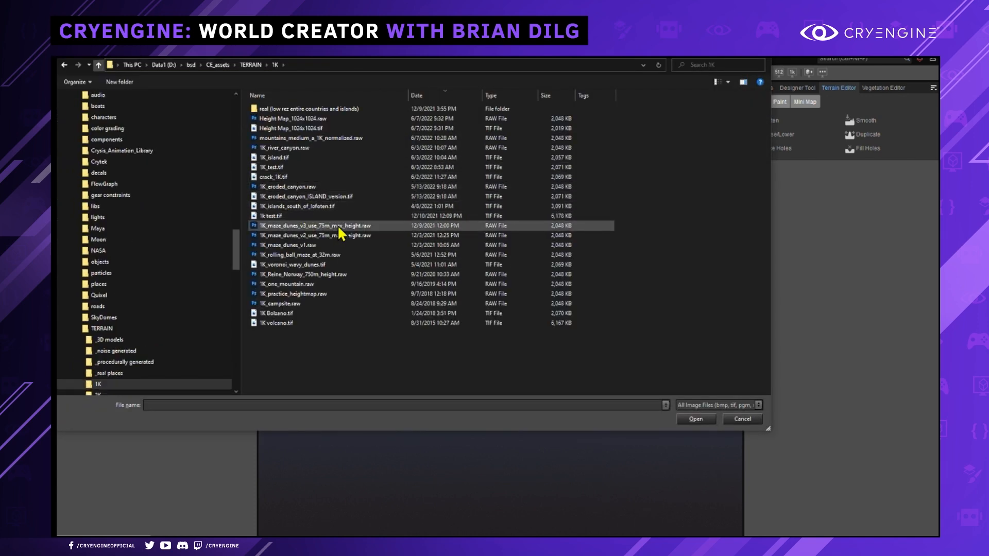
# - Rename the TIF and RAW versions of Height Map_1024x1024 as crater_1k and import crater_1k.raw as the terrain heightmap
pyautogui.click(339, 184)
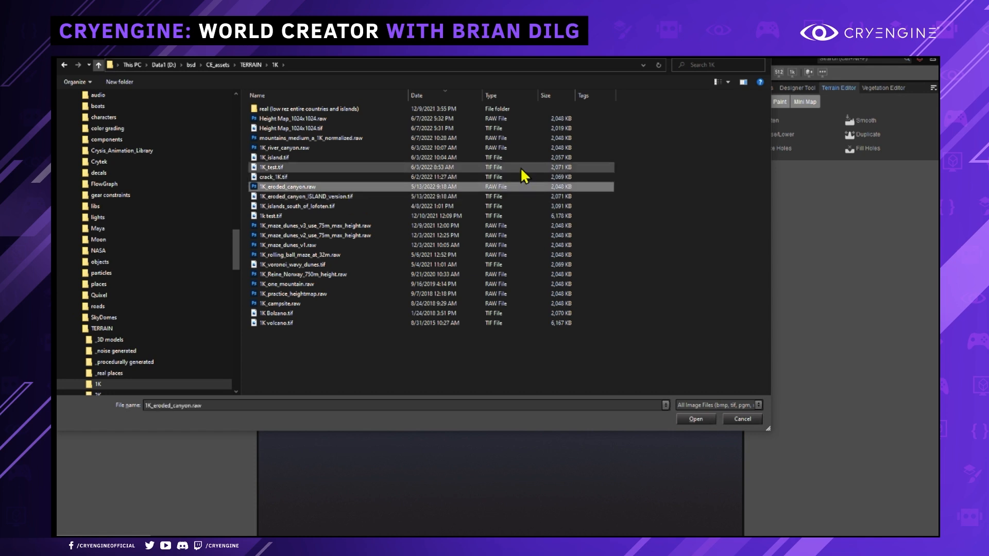
pyautogui.press('Home')
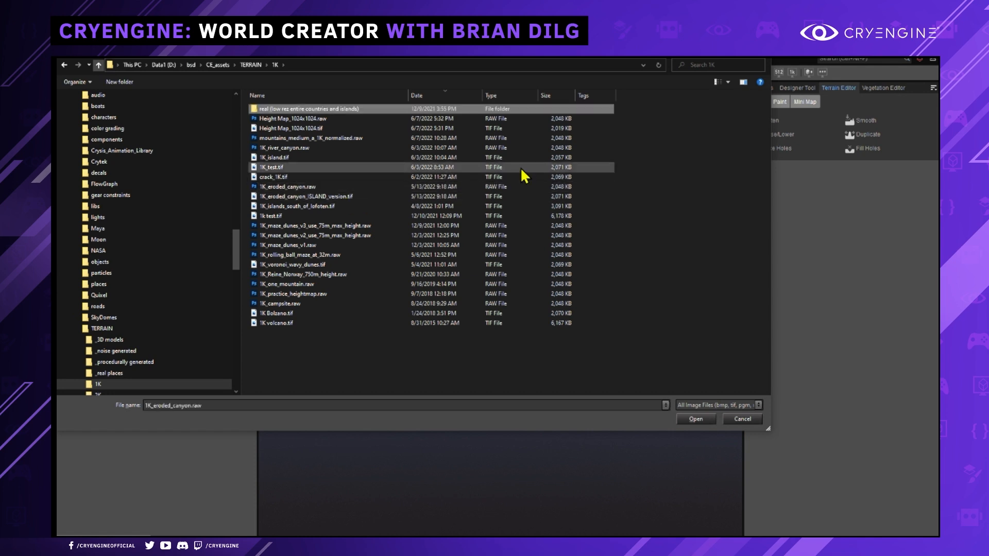
pyautogui.press('Down')
pyautogui.press('Down')
pyautogui.press('F2')
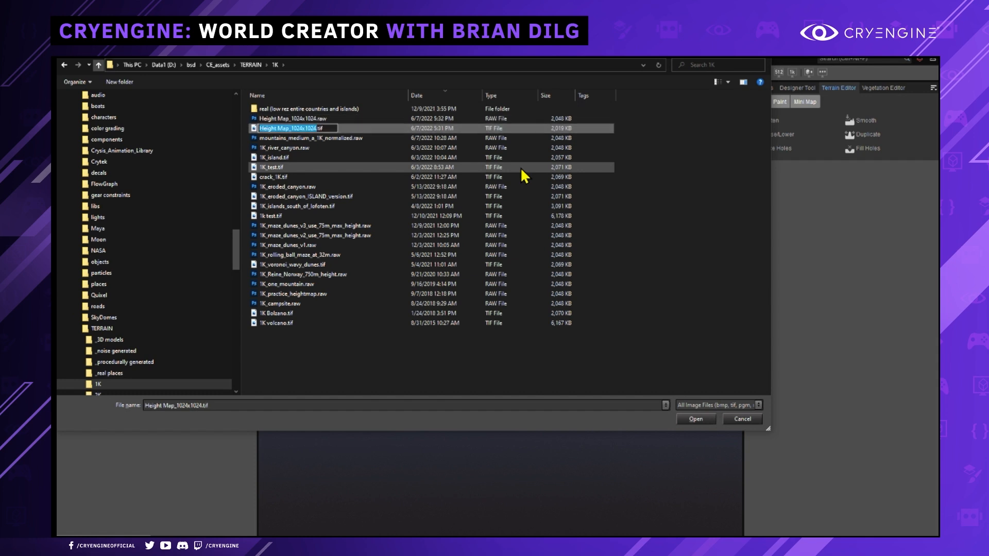
pyautogui.write('crater_1k')
pyautogui.press('Return')
pyautogui.press('Up')
pyautogui.press('F2')
pyautogui.write('crater_1k')
pyautogui.press('Return')
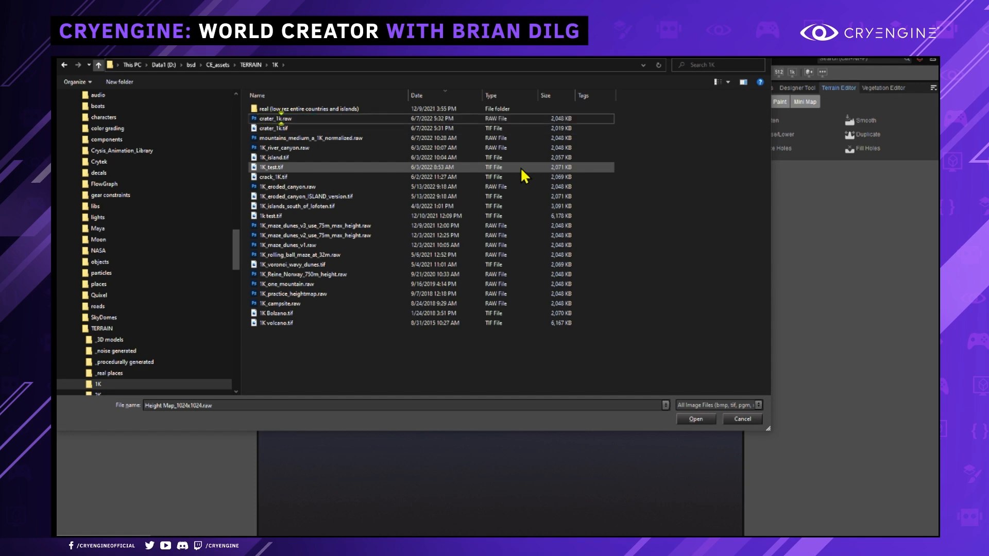
pyautogui.press('Return')
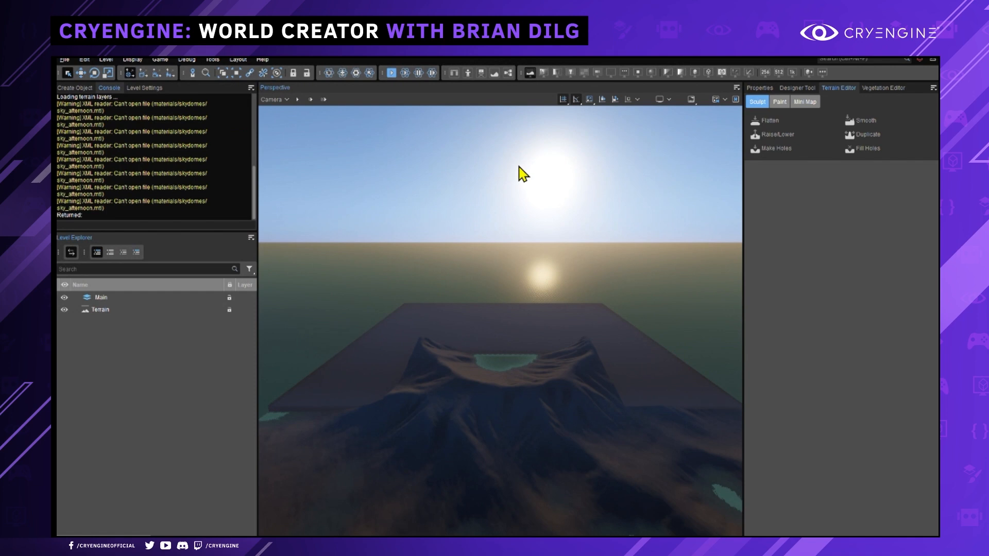
# - Examine the imported crater terrain from above and fly down close to its surface
pyautogui.moveTo(546, 232); pyautogui.dragTo(546, 248, button='right')
pyautogui.press('s')
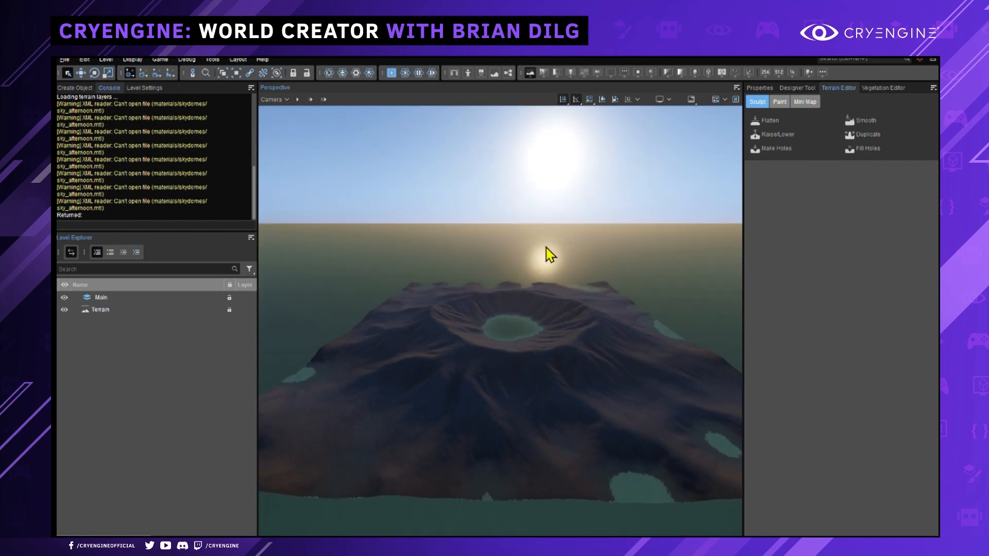
pyautogui.press('w')
pyautogui.moveTo(547, 234); pyautogui.dragTo(577, 232, button='right')
pyautogui.moveTo(554, 234); pyautogui.dragTo(562, 200, button='middle')
pyautogui.moveTo(554, 233)
pyautogui.mouseDown(button='right')
pyautogui.moveTo(558, 288)
pyautogui.moveTo(559, 253)
pyautogui.mouseUp(button='right')
pyautogui.press('w')
# - Open the Material Editor, move its window out of the way, and inspect the surface detail of the crater slopes at close range
pyautogui.press('m')
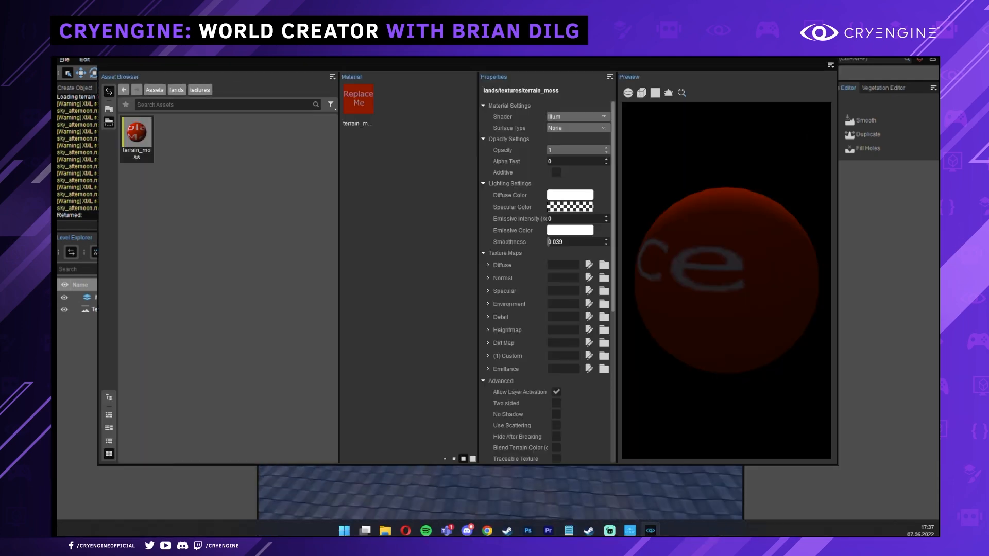
pyautogui.moveTo(702, 62); pyautogui.dragTo(938, 258)
pyautogui.moveTo(495, 261); pyautogui.dragTo(564, 235, button='right')
pyautogui.press('w')
pyautogui.press('w')
pyautogui.press('w')
pyautogui.press('w')
pyautogui.press('w')
pyautogui.moveTo(693, 287); pyautogui.dragTo(647, 339, button='right')
pyautogui.press('s')
pyautogui.moveTo(565, 374)
pyautogui.mouseDown(button='right')
pyautogui.moveTo(519, 372)
pyautogui.moveTo(569, 370)
pyautogui.mouseUp(button='right')
pyautogui.press('s')
pyautogui.press('w')
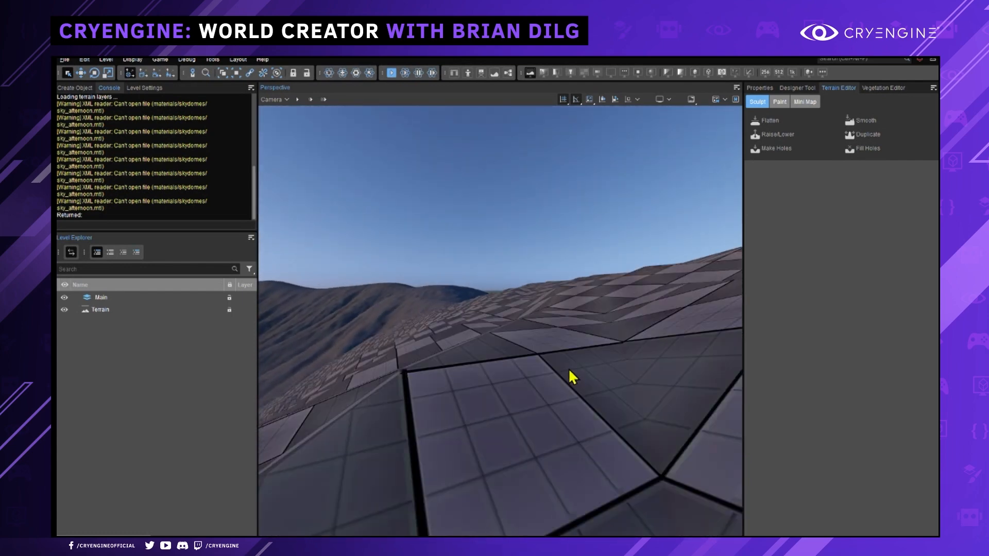
pyautogui.press('s')
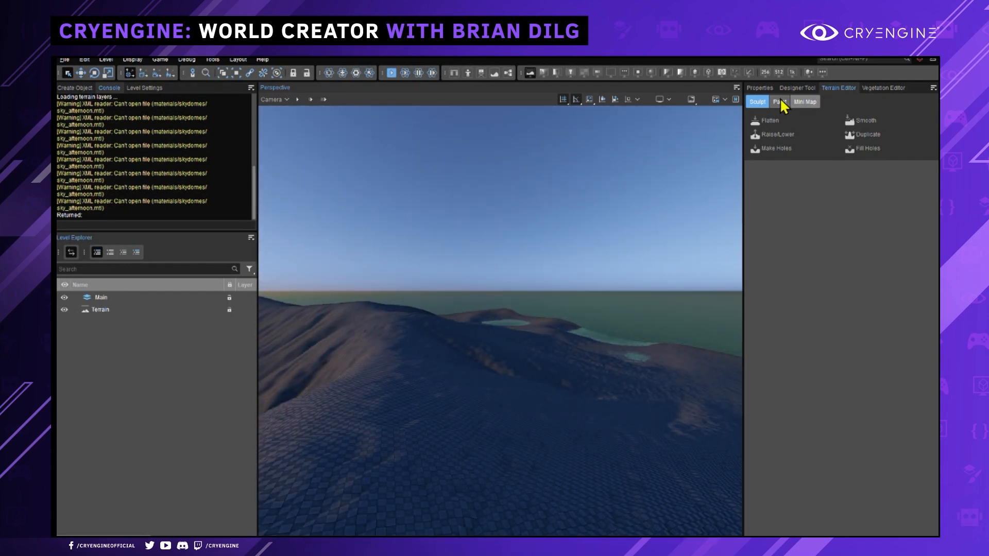
pyautogui.moveTo(490, 357); pyautogui.dragTo(445, 366, button='right')
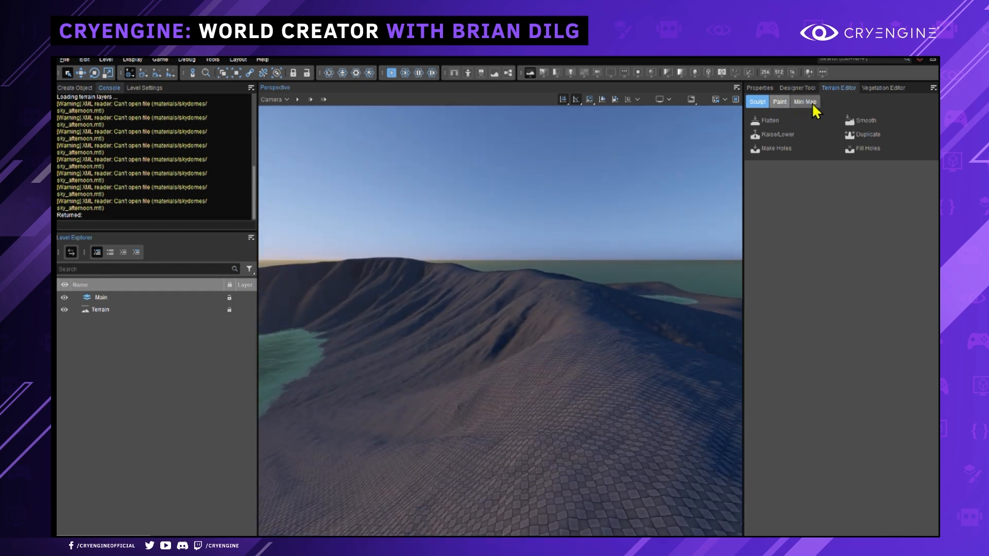
# - Apply Smooth Slope to the whole terrain and examine the crater walls and rim from several distances
pyautogui.click(933, 87)
pyautogui.moveTo(918, 107)
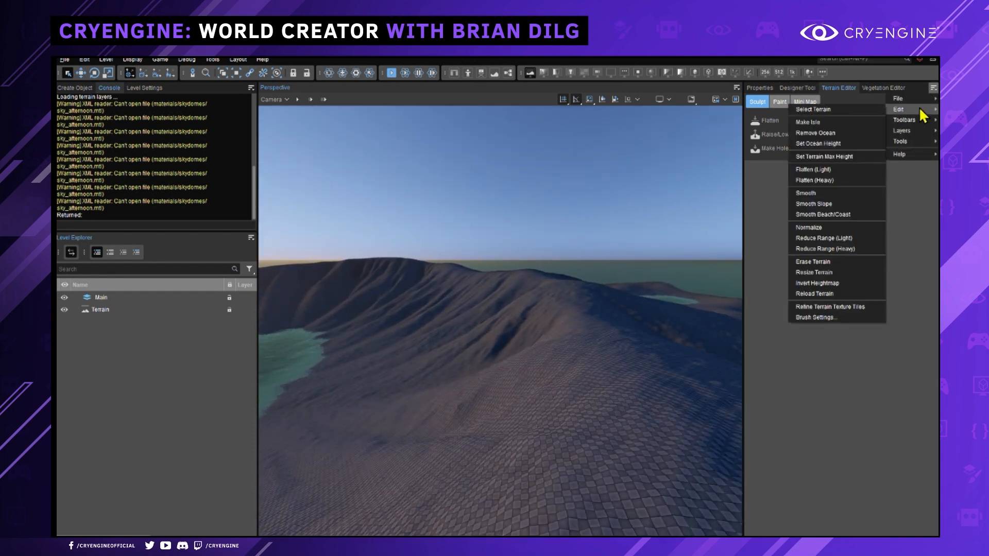
pyautogui.click(828, 202)
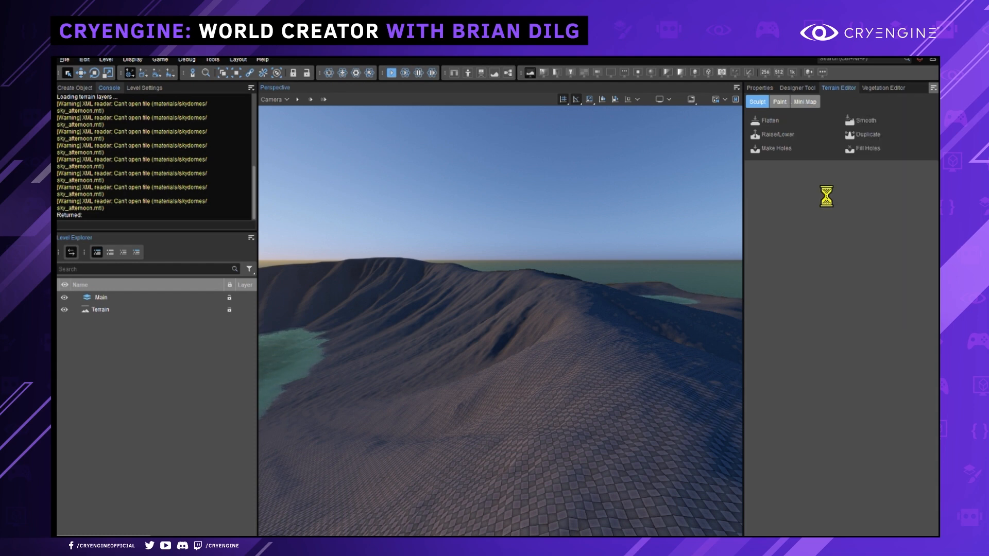
pyautogui.press('s')
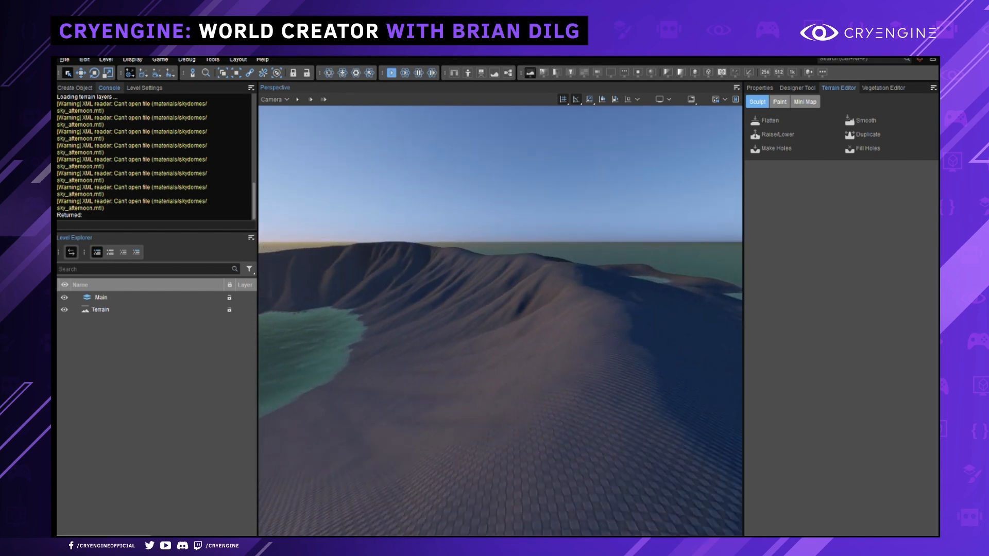
pyautogui.press('a')
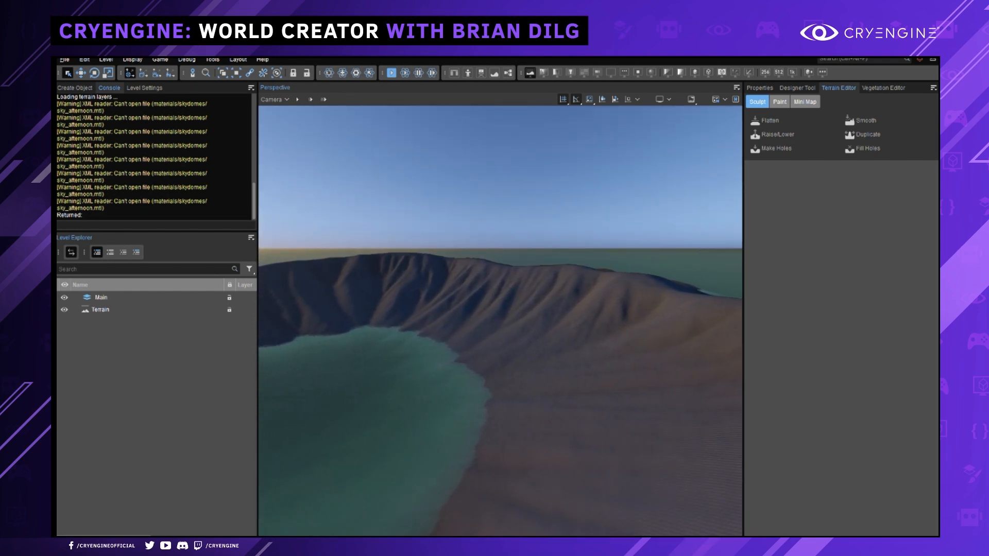
pyautogui.press('w')
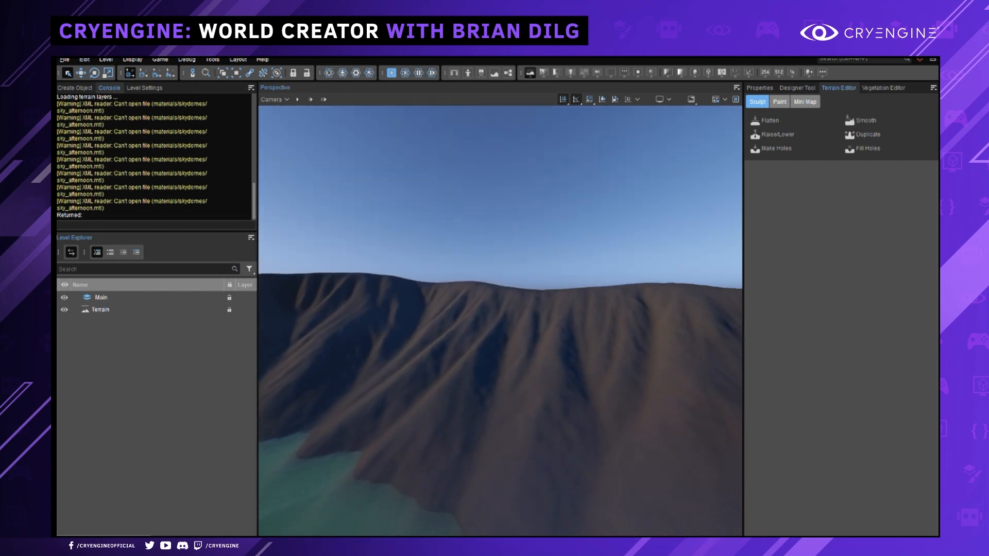
pyautogui.press('w')
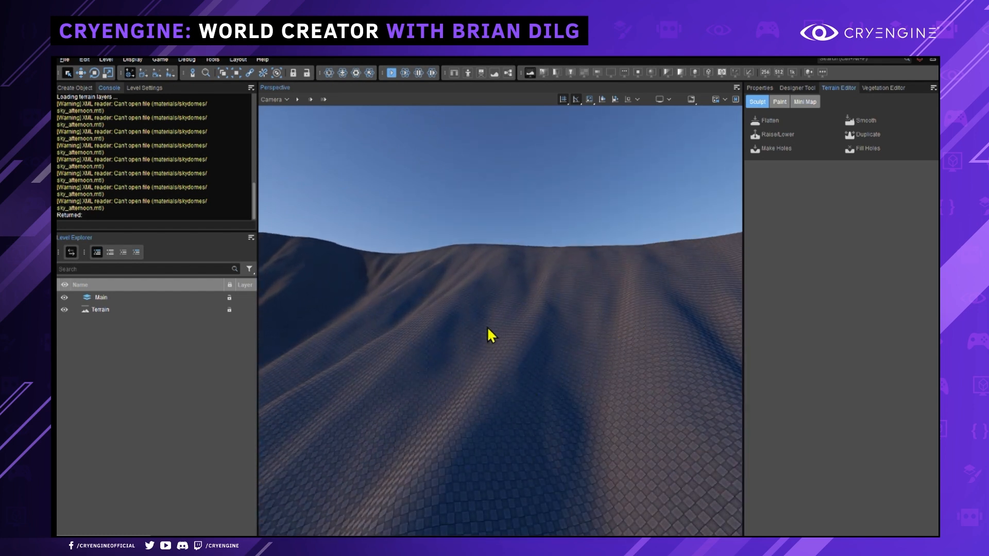
pyautogui.press('s')
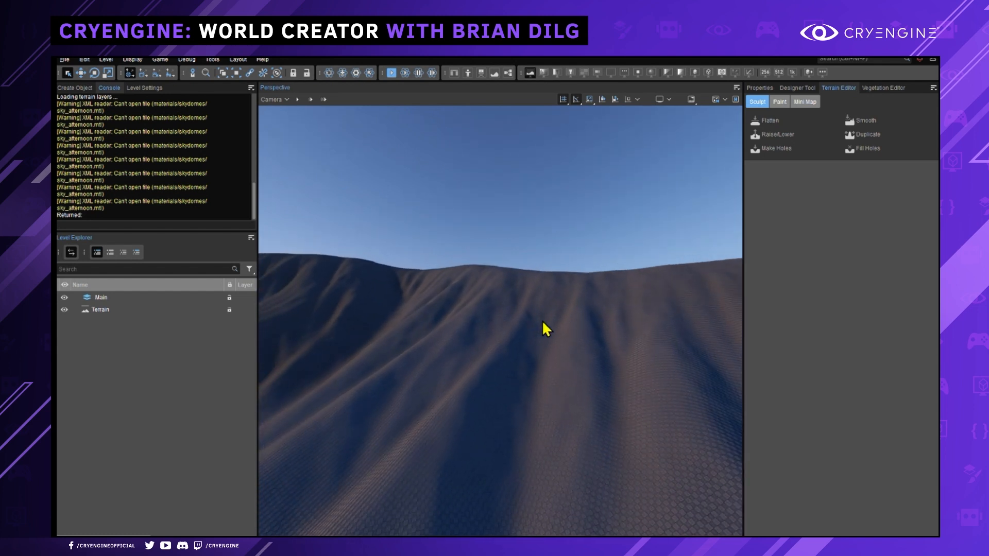
pyautogui.press('s')
pyautogui.moveTo(542, 313)
pyautogui.mouseDown(button='right')
pyautogui.moveTo(554, 312)
pyautogui.moveTo(542, 311)
pyautogui.mouseUp(button='right')
# - Re-import the crater_1k.raw heightmap from the 1K heightmaps folder to replace the smoothed terrain
pyautogui.click(933, 88)
pyautogui.moveTo(916, 100)
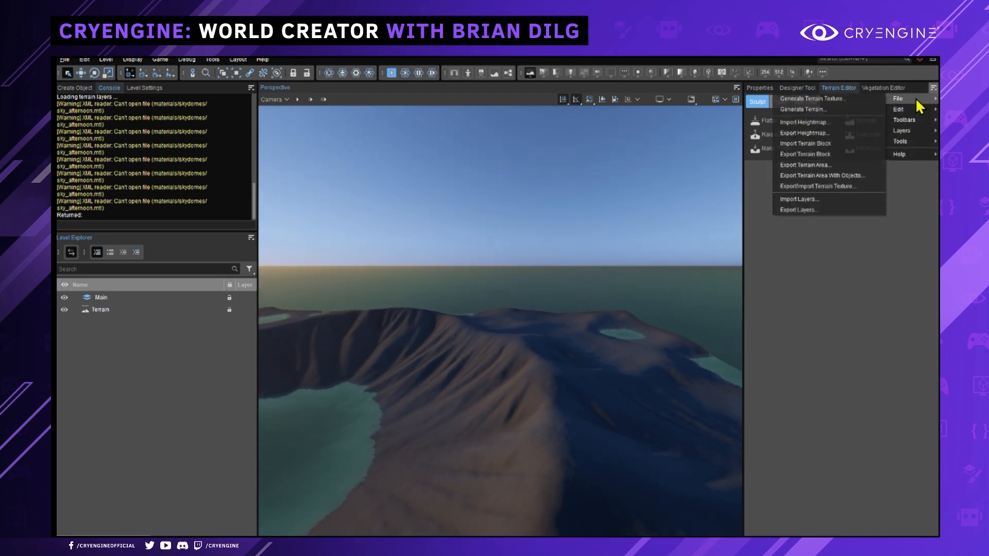
pyautogui.click(815, 122)
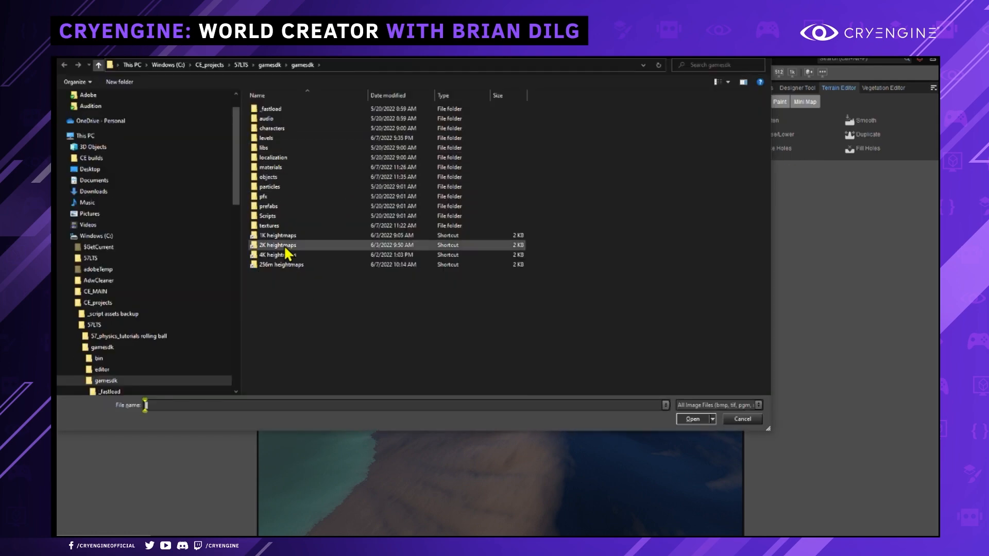
pyautogui.doubleClick(284, 236)
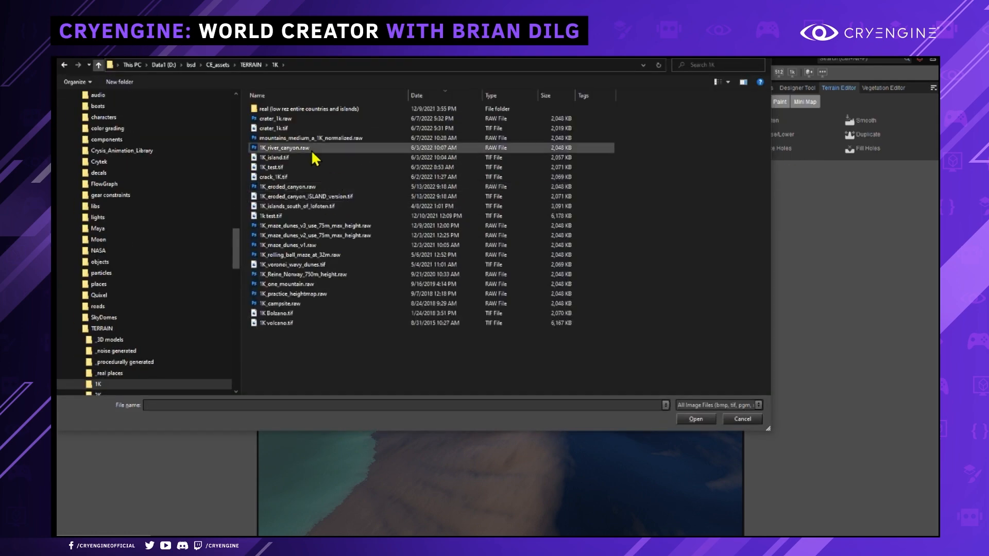
pyautogui.doubleClick(287, 119)
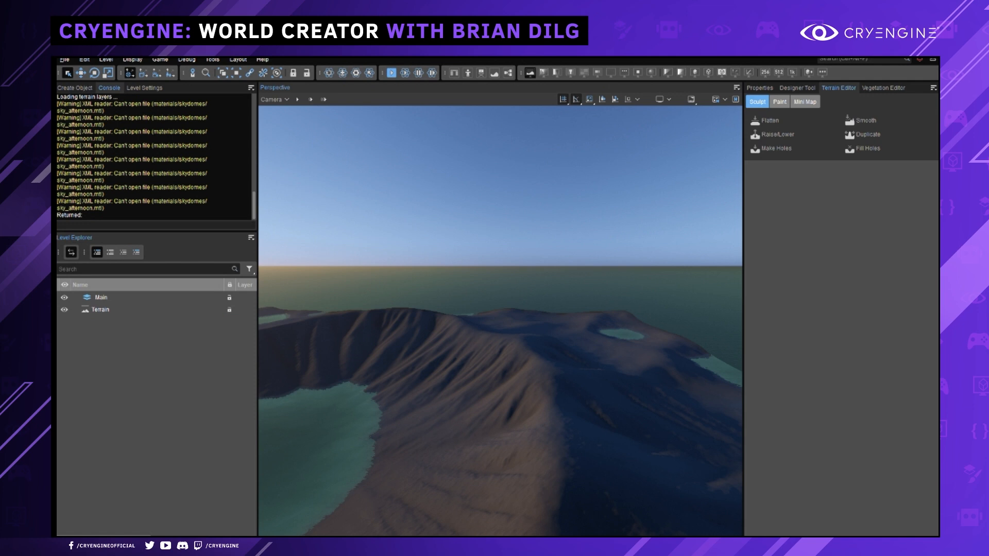
# - Bring the viewpoint down onto the crater rim overlooking the lake and save the level
pyautogui.moveTo(642, 277); pyautogui.dragTo(593, 285, button='right')
pyautogui.press('w')
pyautogui.press('s')
pyautogui.press('w')
pyautogui.press('w')
pyautogui.press('w')
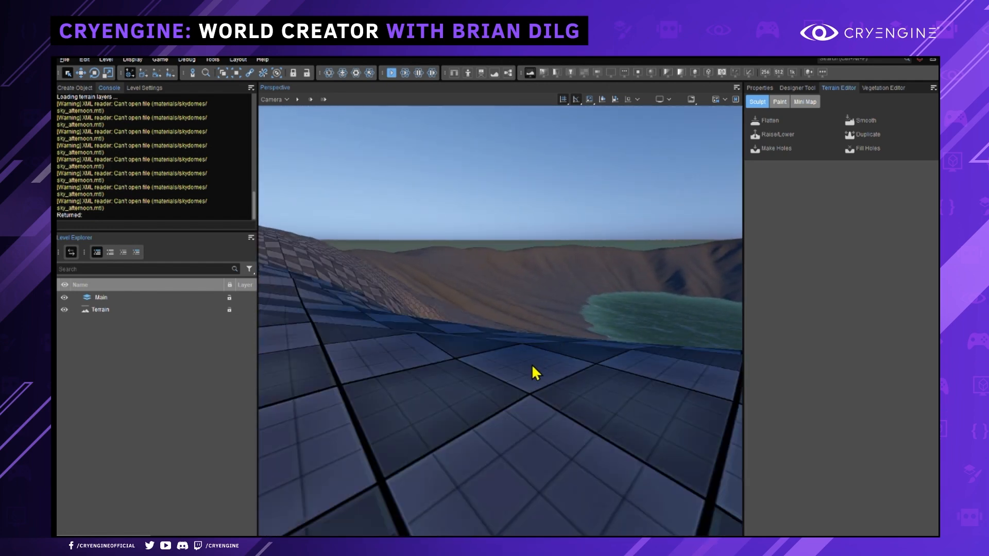
pyautogui.hotkey('ctrl', 's')
# - Start game mode on the crater rim and walk along the ridge, looking around at the slopes and the lake
pyautogui.hotkey('ctrl', 'g')
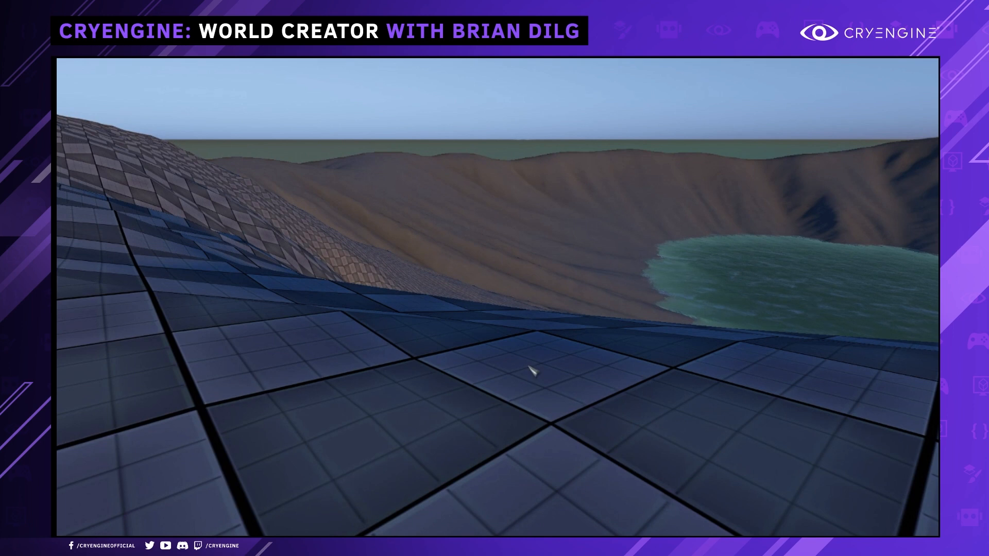
pyautogui.press('Escape')
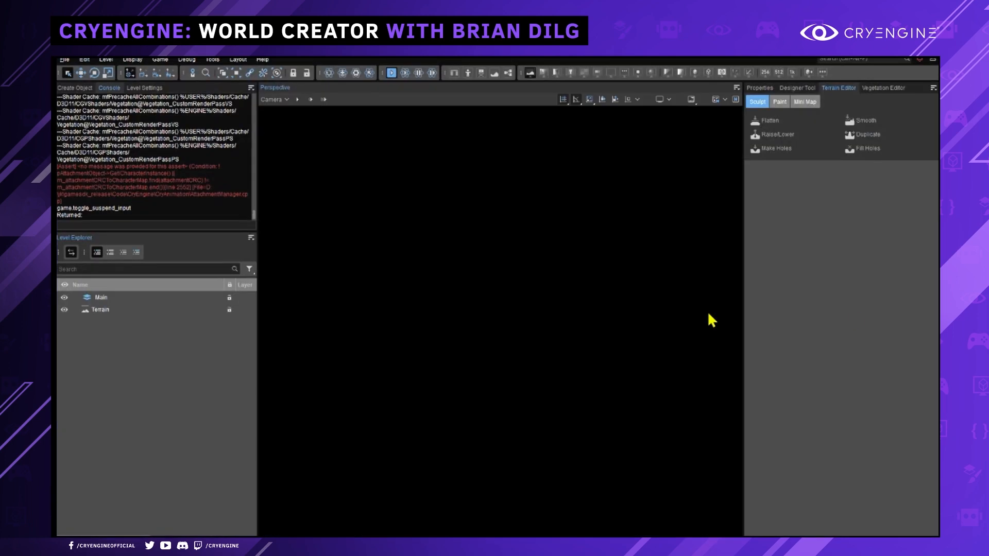
pyautogui.hotkey('ctrl', 'g')
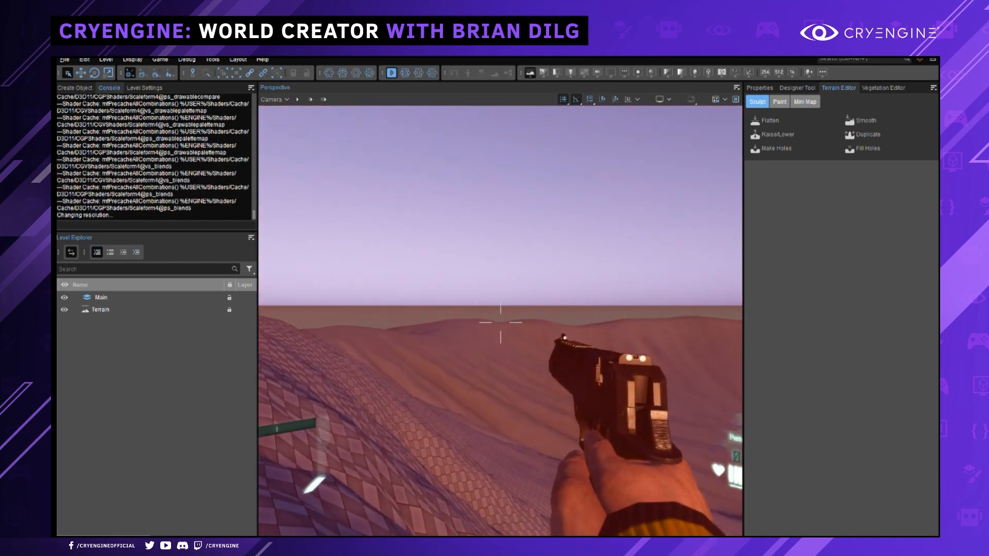
pyautogui.rightClick(500, 323)
pyautogui.rightClick(500, 323)
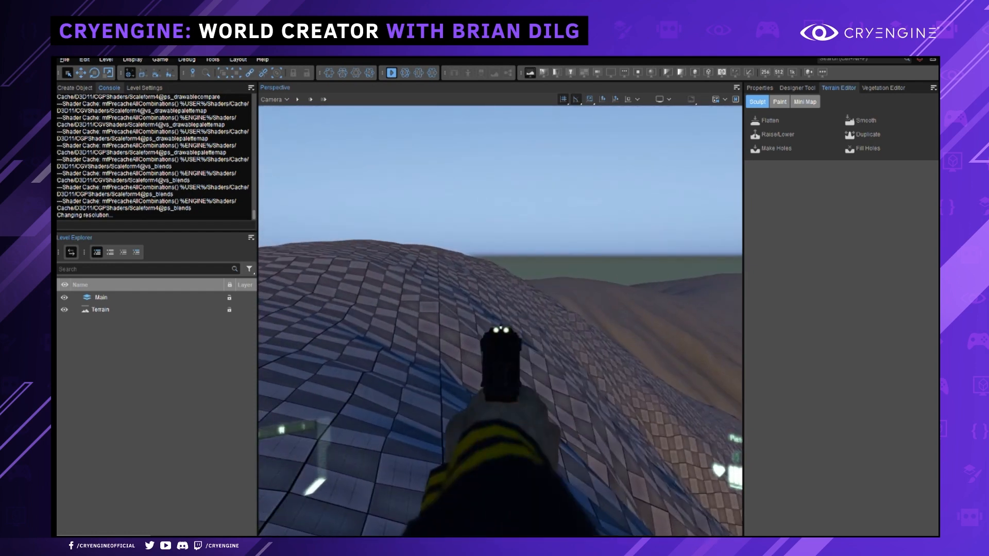
pyautogui.scroll(-1, 500, 322)
pyautogui.press('w')
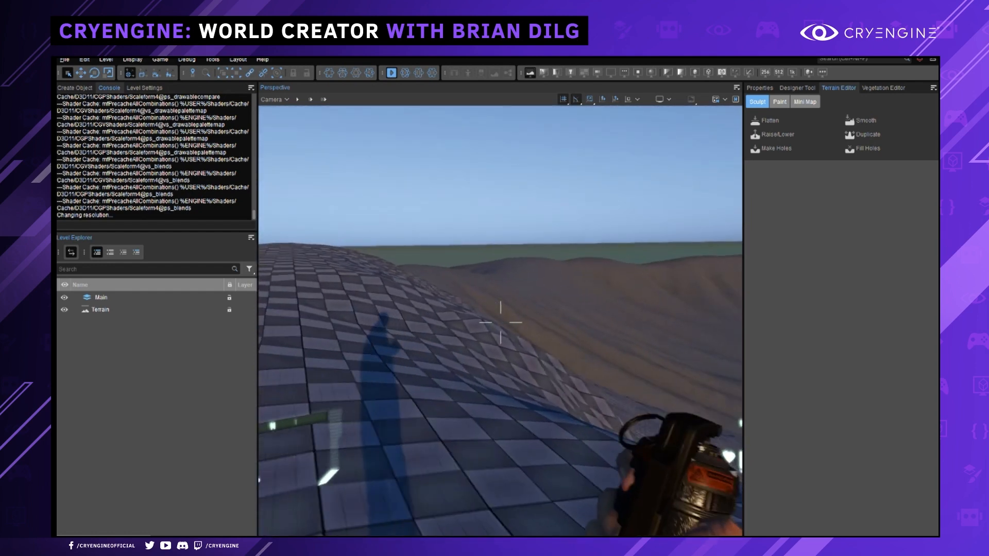
pyautogui.press('w')
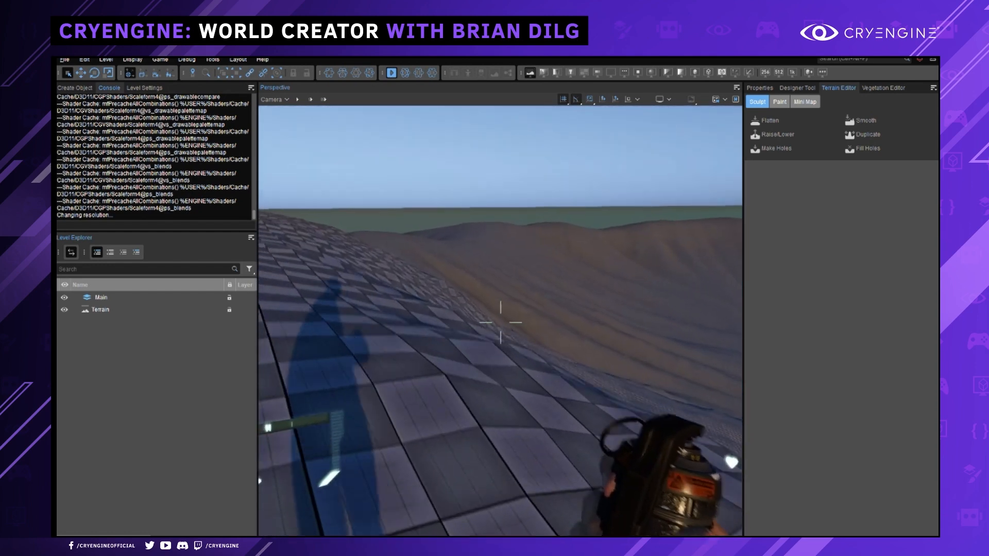
pyautogui.press('w')
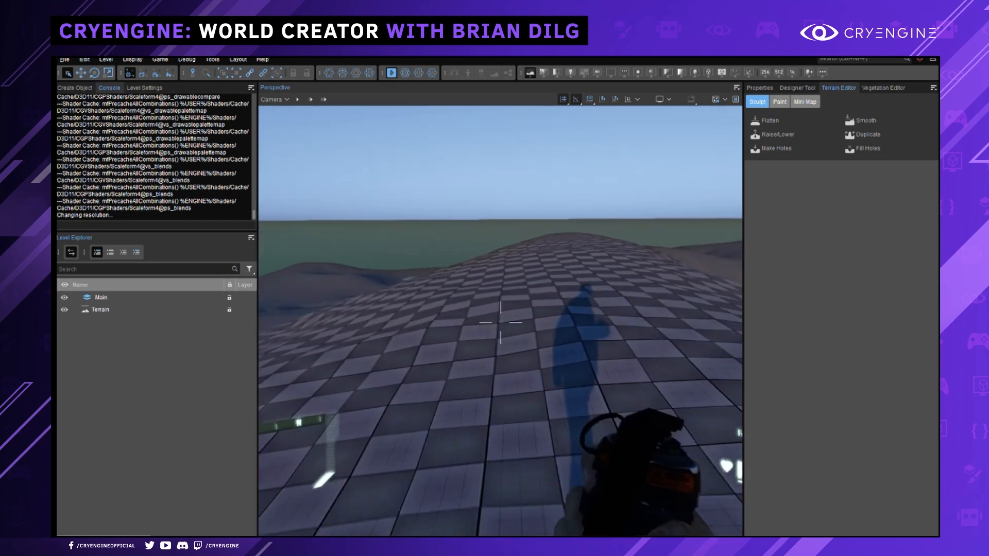
pyautogui.press('w')
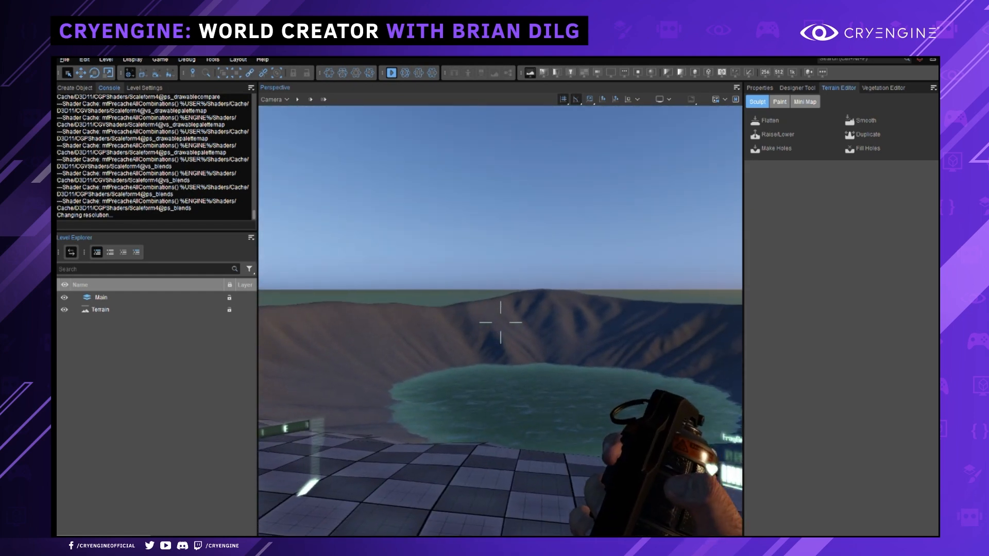
# - Aim the rifle across the crater and continue on foot along the rim to judge the terrain's scale
pyautogui.rightClick(500, 323)
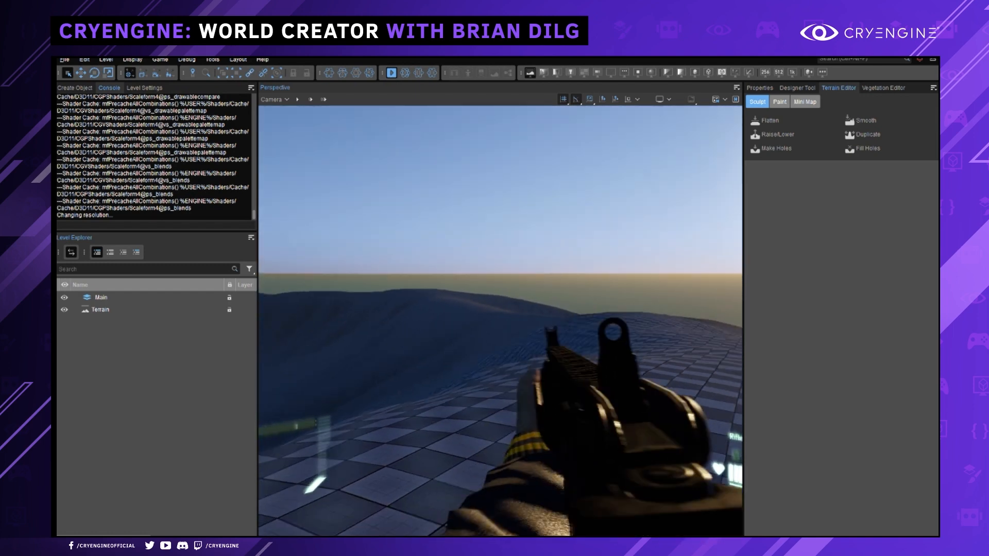
pyautogui.rightClick(500, 323)
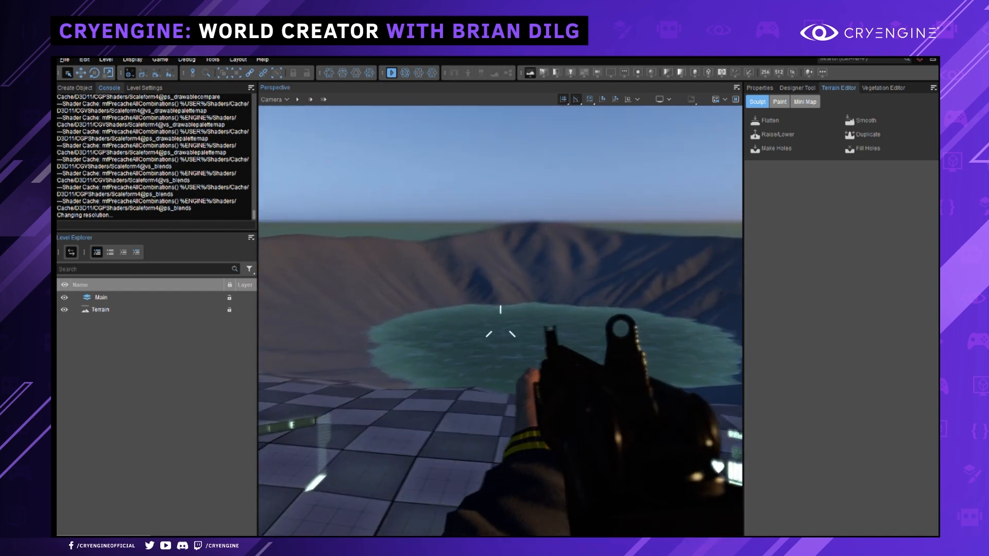
pyautogui.rightClick(500, 323)
pyautogui.rightClick(501, 323)
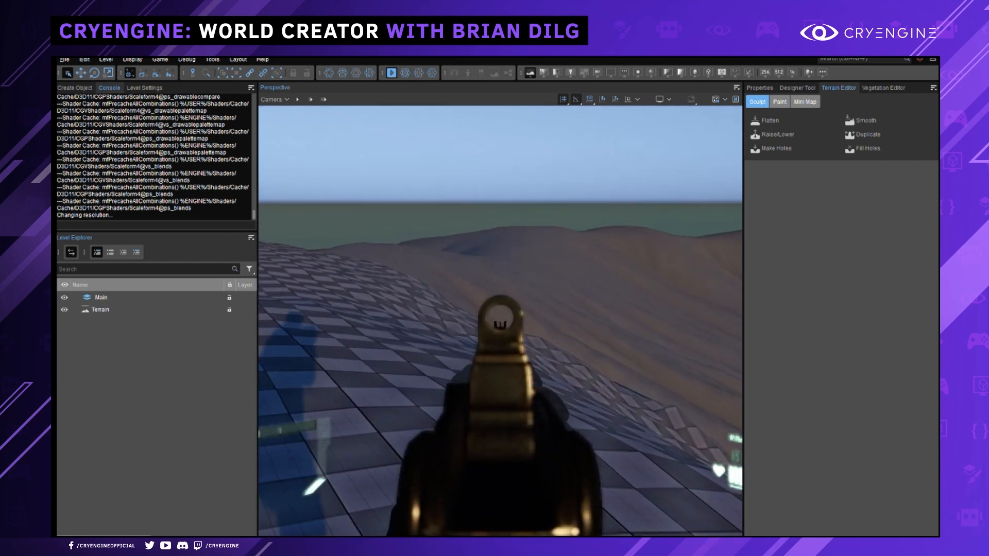
pyautogui.rightClick(500, 324)
pyautogui.press('w')
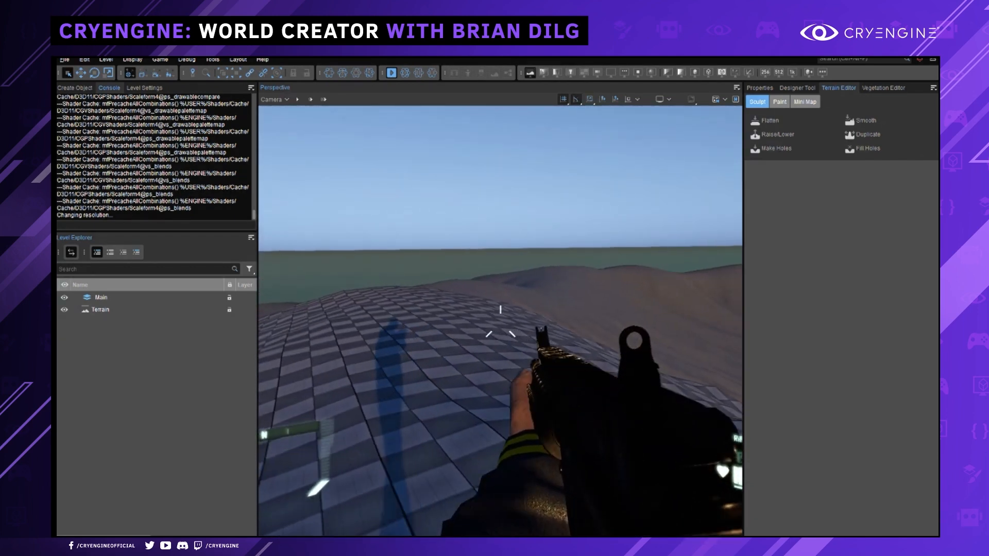
pyautogui.press('w')
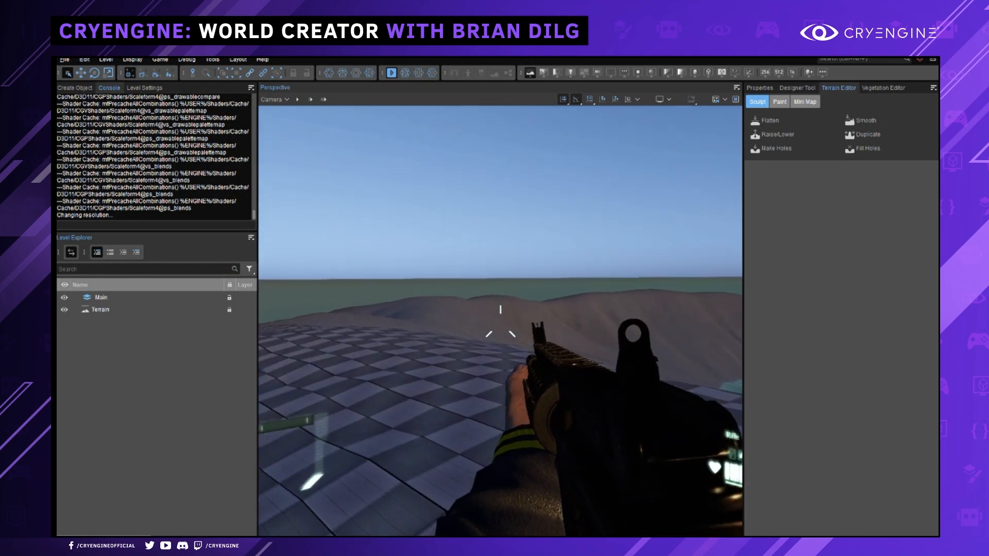
# - Sprint along the ridge, examine the outer terrain and the crater lake, and leave game mode
pyautogui.press('shift')
pyautogui.press('w')
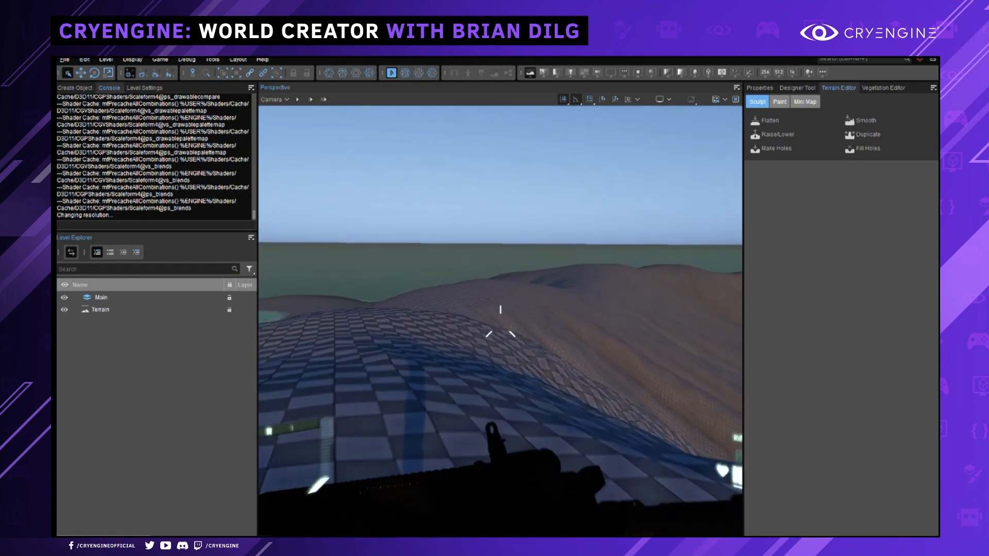
pyautogui.press('w')
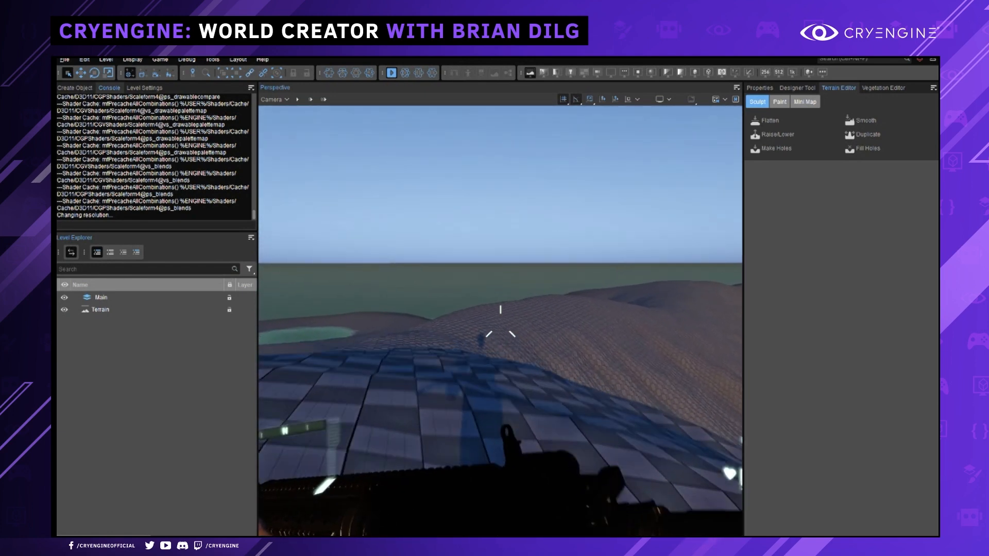
pyautogui.press('w')
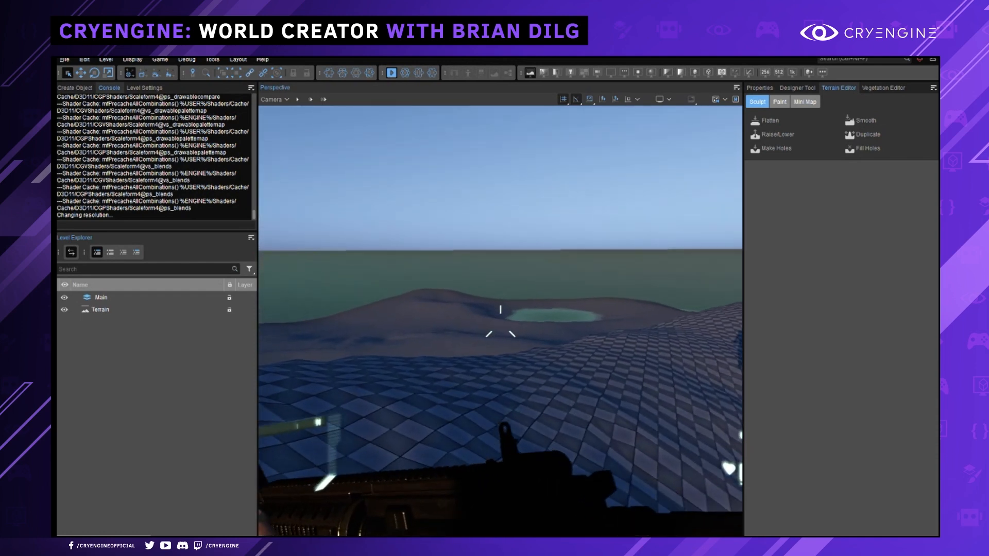
pyautogui.press('w')
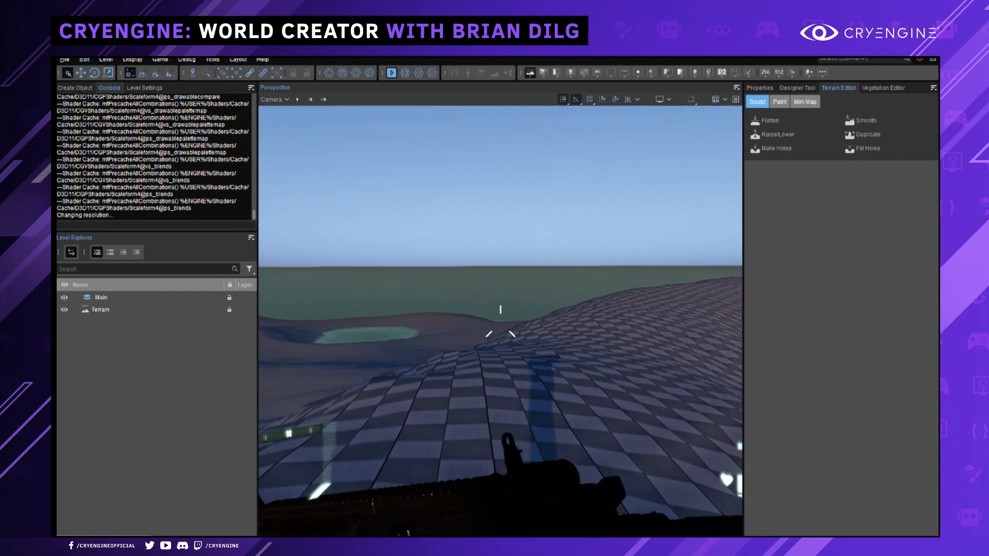
pyautogui.press('w')
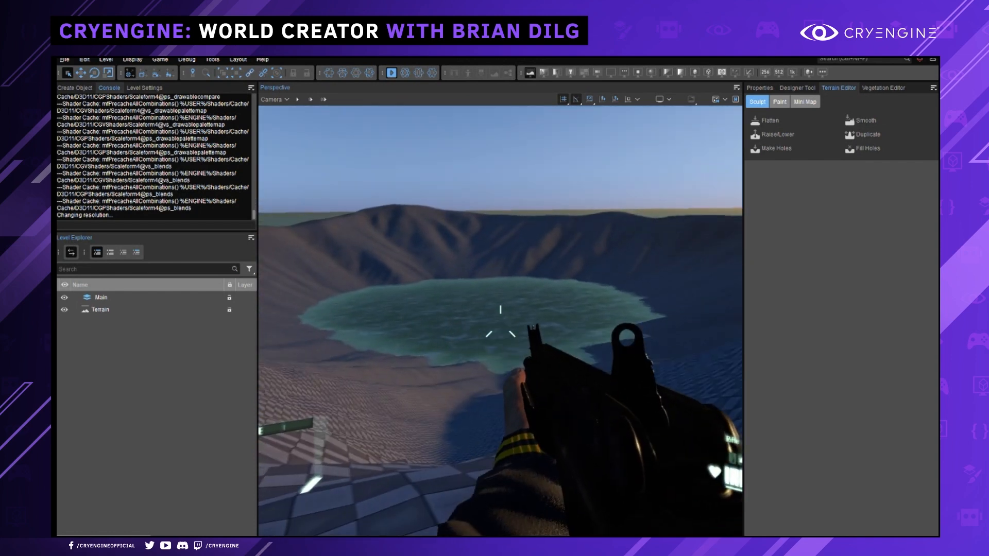
pyautogui.press('a')
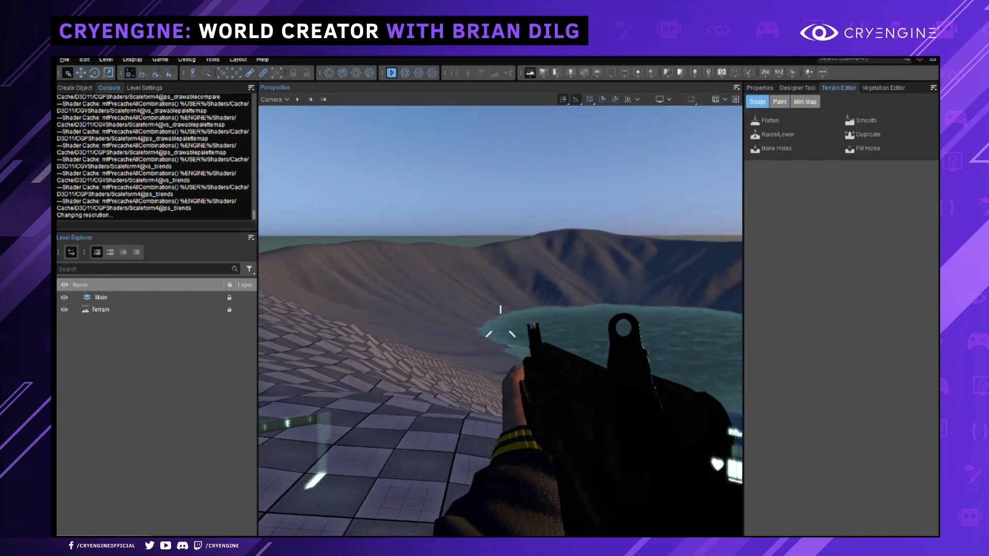
pyautogui.press('Escape')
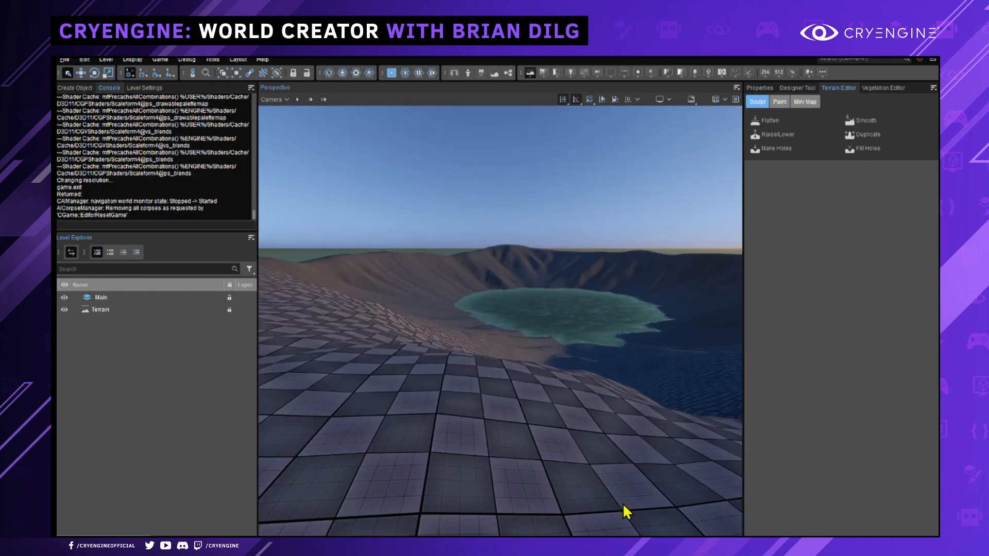
# - Show the terrain paint layers, enlarge the settings area beneath them, and check the Paint brush settings
pyautogui.press('w')
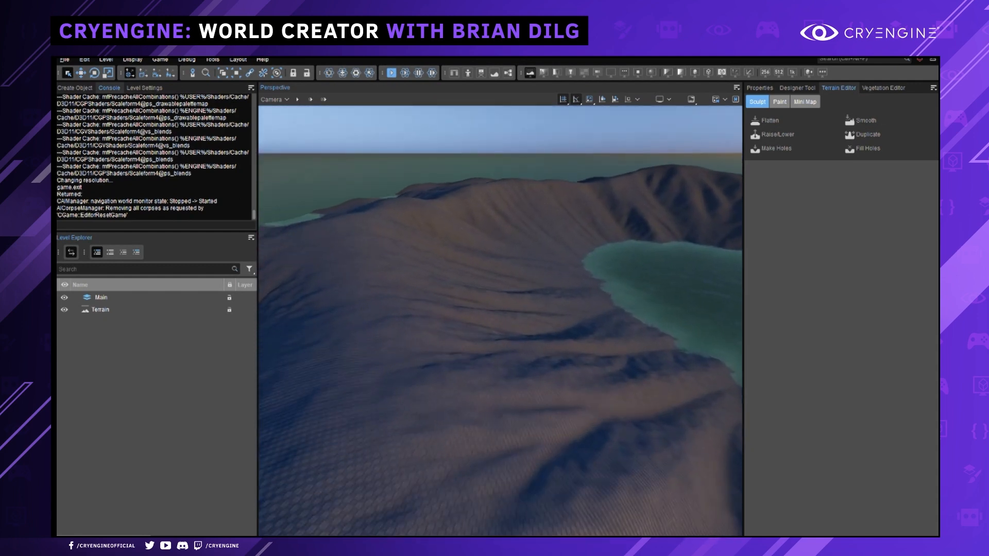
pyautogui.click(779, 102)
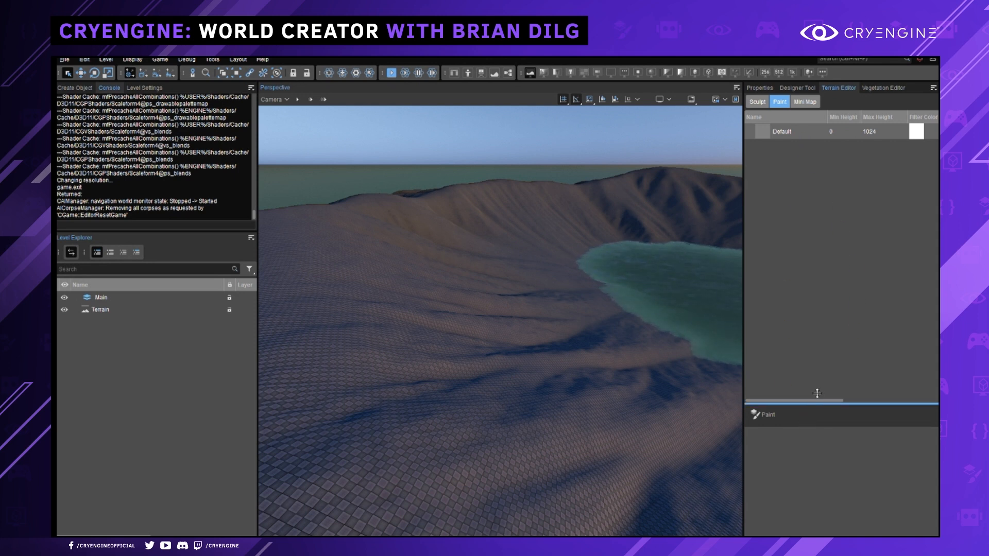
pyautogui.moveTo(815, 401); pyautogui.dragTo(812, 373)
pyautogui.click(774, 391)
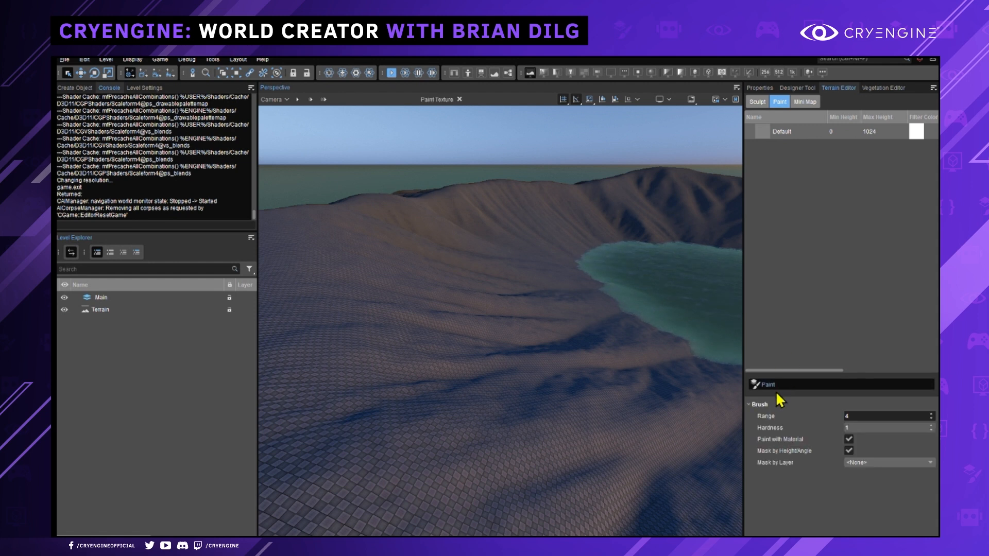
pyautogui.click(777, 390)
# - Add a new terrain paint layer and compare its settings with those of the Default layer
pyautogui.rightClick(788, 167)
pyautogui.click(805, 172)
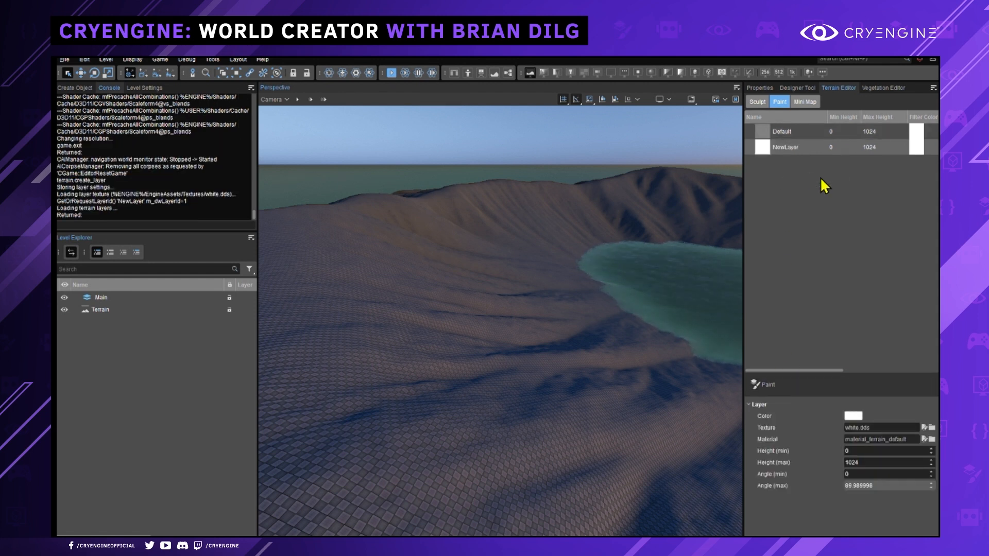
pyautogui.click(797, 134)
pyautogui.click(798, 148)
# - Assign the sand_no_stones material from GameSDK's materials/terrain folder to the Default terrain layer
pyautogui.click(799, 132)
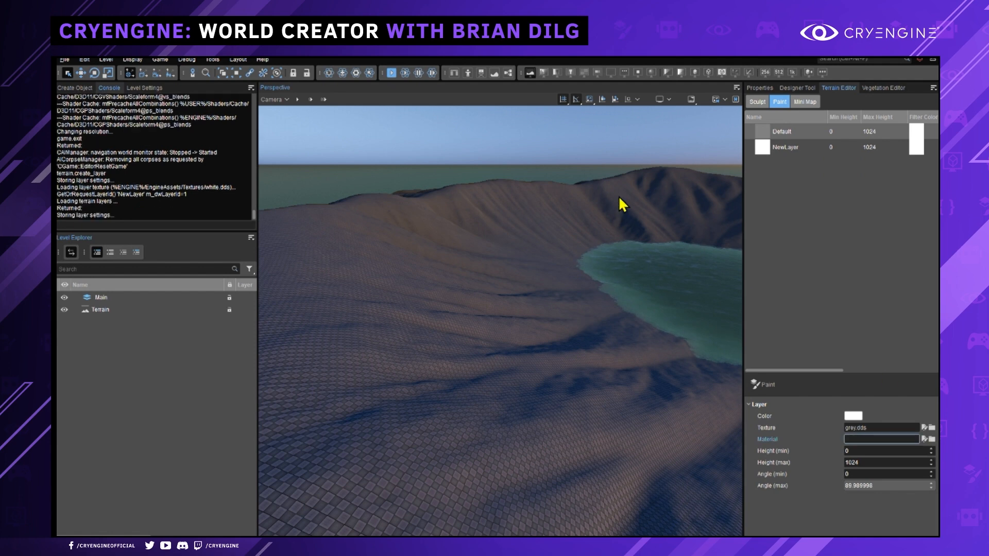
pyautogui.scroll(-15, 449, 373)
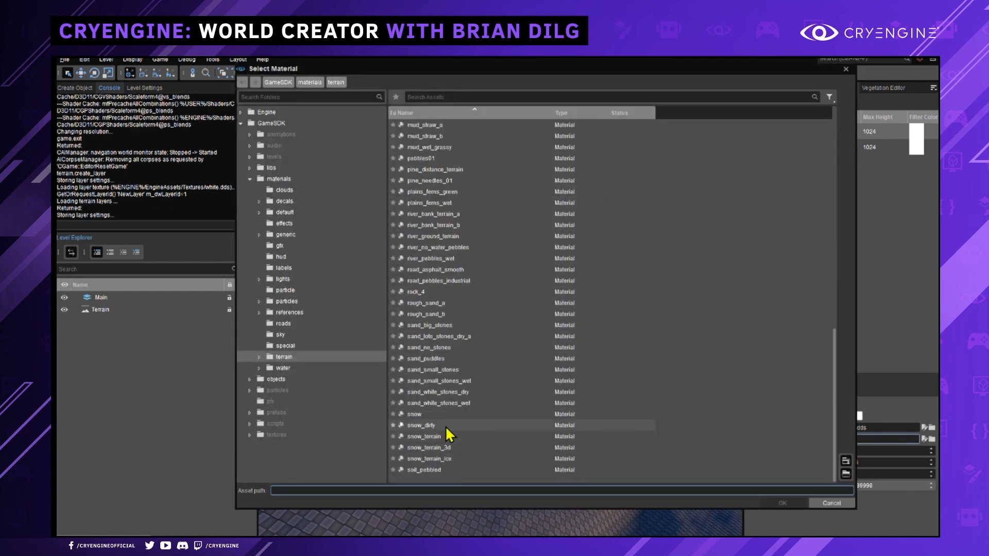
pyautogui.doubleClick(442, 347)
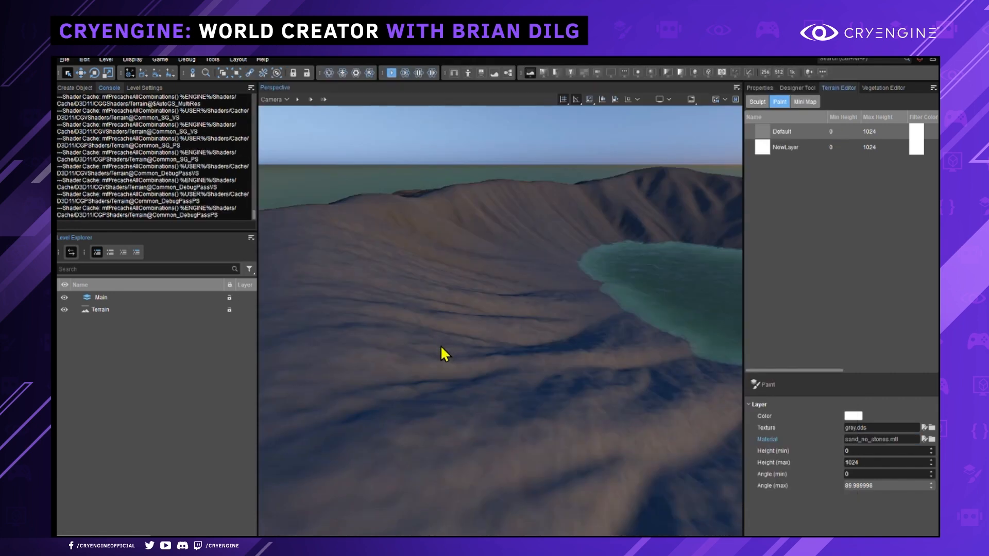
# - Examine the sand surface on the crater slopes and rim from several distances and save the level
pyautogui.press('w')
pyautogui.moveTo(578, 359)
pyautogui.mouseDown(button='right')
pyautogui.moveTo(515, 359)
pyautogui.moveTo(453, 325)
pyautogui.moveTo(527, 332)
pyautogui.moveTo(590, 355)
pyautogui.moveTo(575, 352)
pyautogui.mouseUp(button='right')
pyautogui.press('w')
pyautogui.press('w')
pyautogui.press('s')
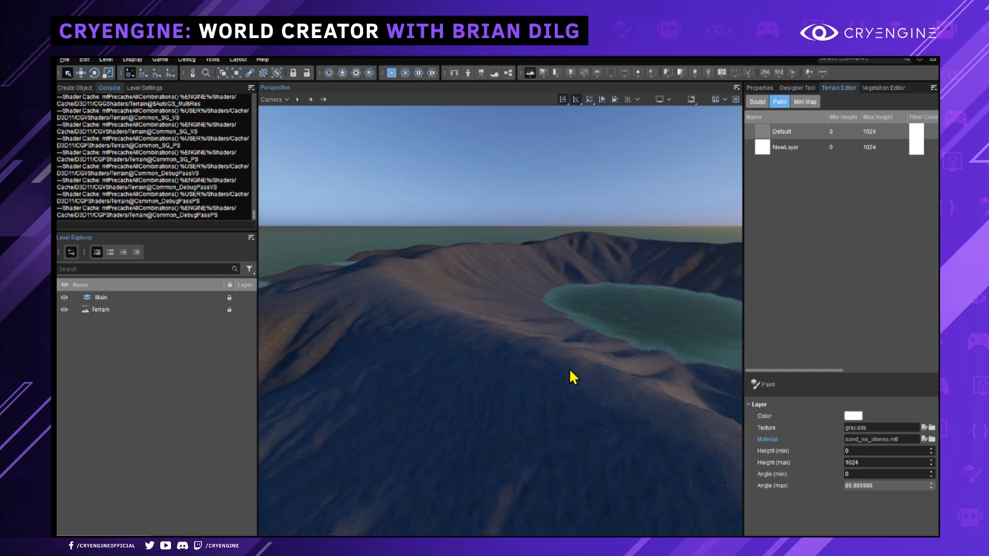
pyautogui.moveTo(573, 369)
pyautogui.mouseDown(button='right')
pyautogui.moveTo(538, 344)
pyautogui.moveTo(571, 370)
pyautogui.mouseUp(button='right')
pyautogui.press('w')
pyautogui.press('s')
pyautogui.press('w')
pyautogui.hotkey('ctrl', 's')
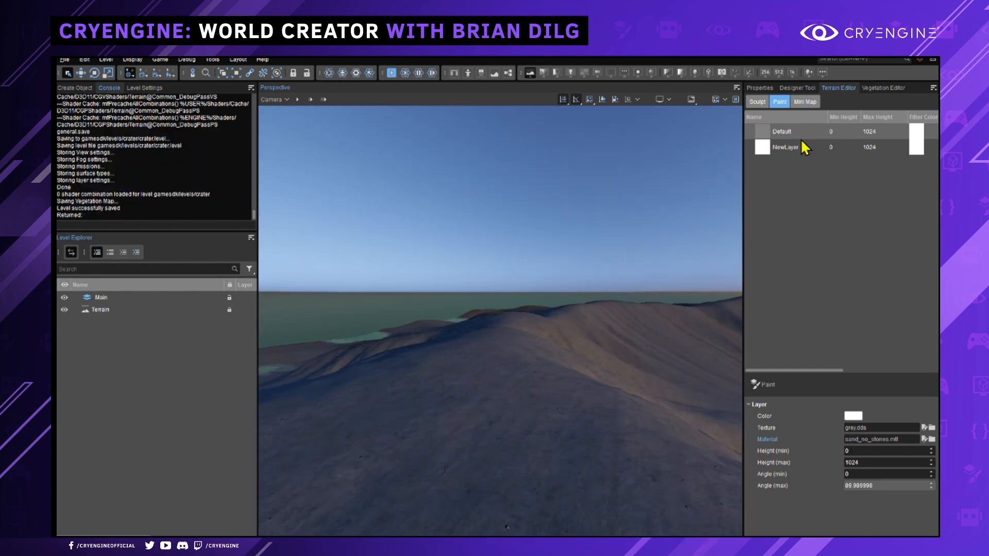
# - Delete the unused NewLayer terrain layer and save the level
pyautogui.click(784, 147)
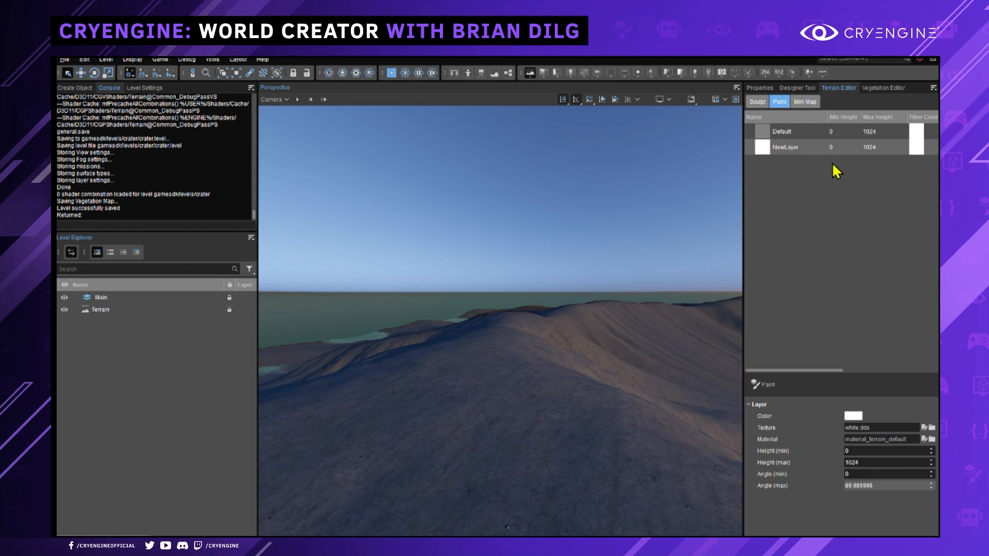
pyautogui.press('Delete')
pyautogui.hotkey('ctrl', 's')
# - Examine the crater's outer slopes and review the Terrain Editor's editing commands, including Set Terrain Max Height
pyautogui.moveTo(592, 354)
pyautogui.mouseDown(button='right')
pyautogui.moveTo(664, 364)
pyautogui.moveTo(664, 419)
pyautogui.moveTo(601, 369)
pyautogui.moveTo(604, 359)
pyautogui.mouseUp(button='right')
pyautogui.press('s')
pyautogui.press('w')
pyautogui.press('w')
pyautogui.press('s')
pyautogui.click(932, 89)
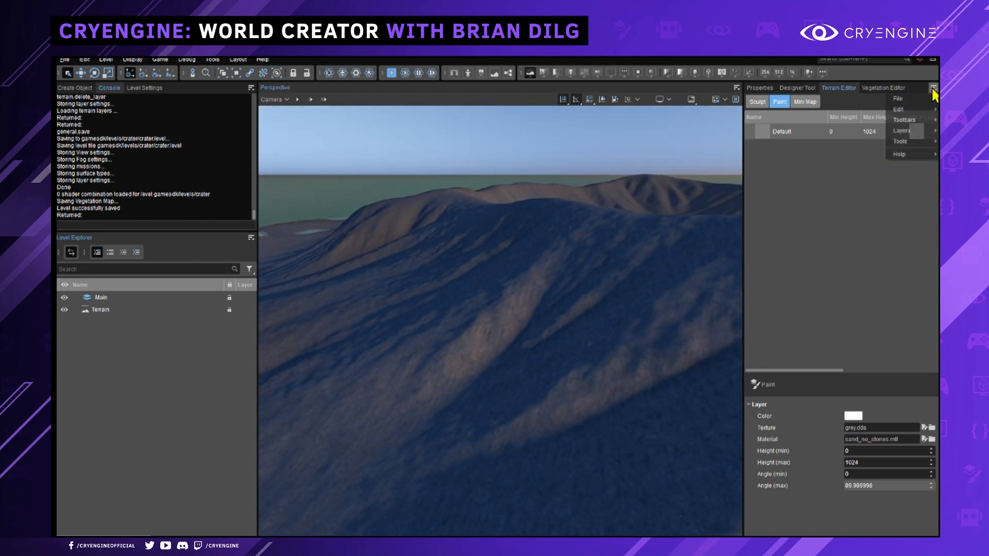
pyautogui.moveTo(908, 106)
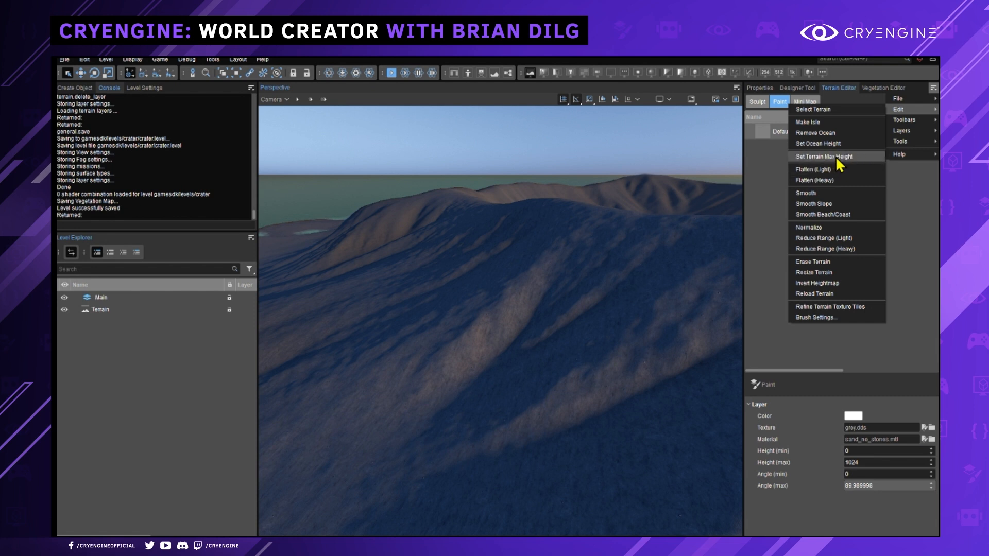
pyautogui.moveTo(615, 283); pyautogui.dragTo(613, 286, button='middle')
# - Start a Road object from the Misc category with the crater and its surrounding slopes seen from above
pyautogui.moveTo(614, 286); pyautogui.dragTo(653, 392, button='right')
pyautogui.scroll(-4, 618, 286)
pyautogui.scroll(-3, 638, 287)
pyautogui.scroll(-2, 646, 309)
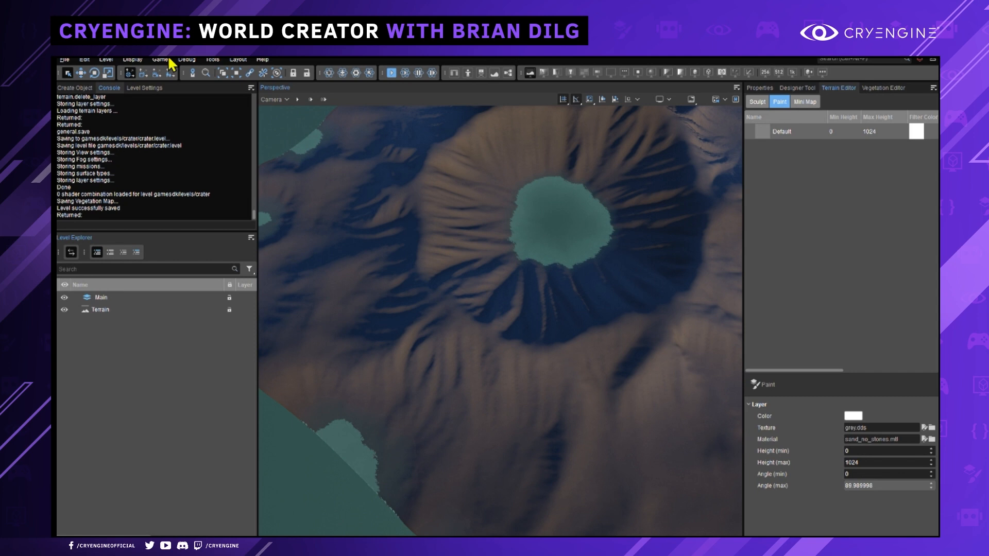
pyautogui.click(91, 88)
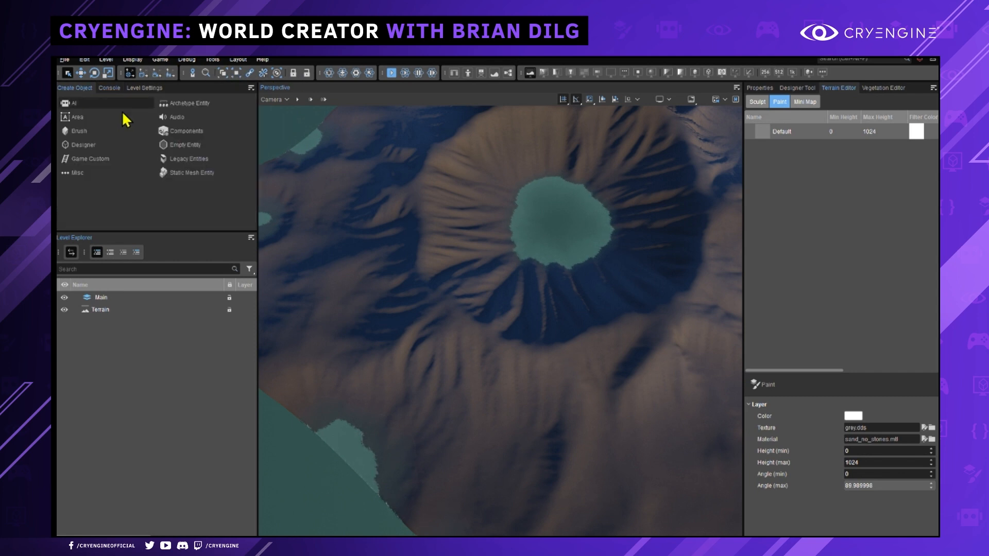
pyautogui.click(78, 173)
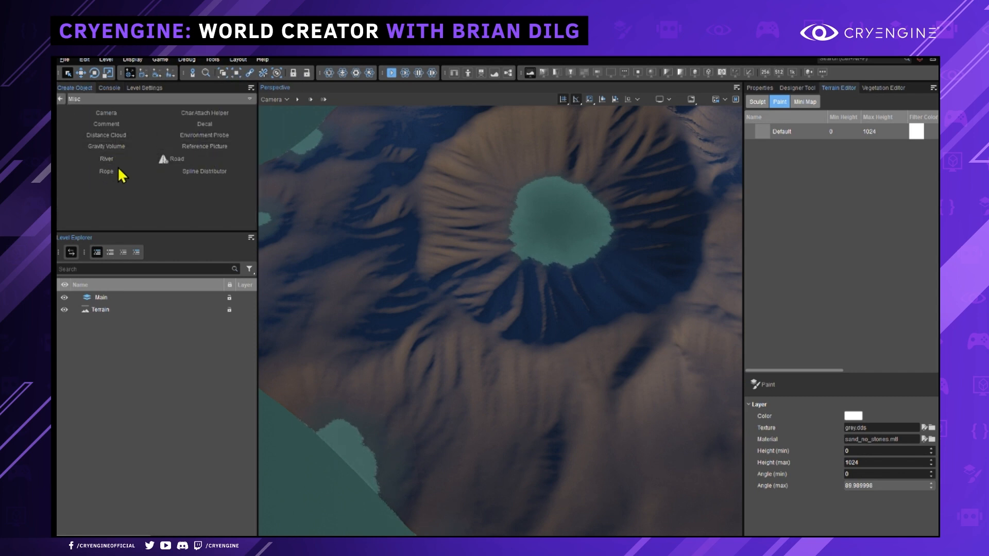
pyautogui.click(180, 159)
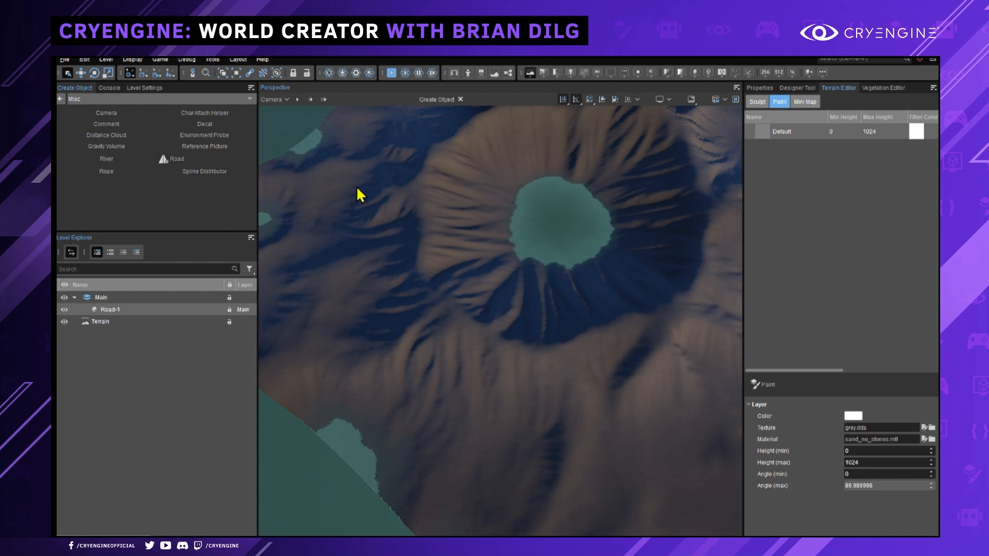
pyautogui.moveTo(657, 256)
pyautogui.mouseDown(button='right')
pyautogui.moveTo(656, 265)
pyautogui.moveTo(647, 245)
pyautogui.moveTo(638, 250)
pyautogui.moveTo(648, 258)
pyautogui.mouseUp(button='right')
pyautogui.scroll(4, 634, 236)
pyautogui.scroll(-4, 647, 252)
pyautogui.scroll(4, 641, 250)
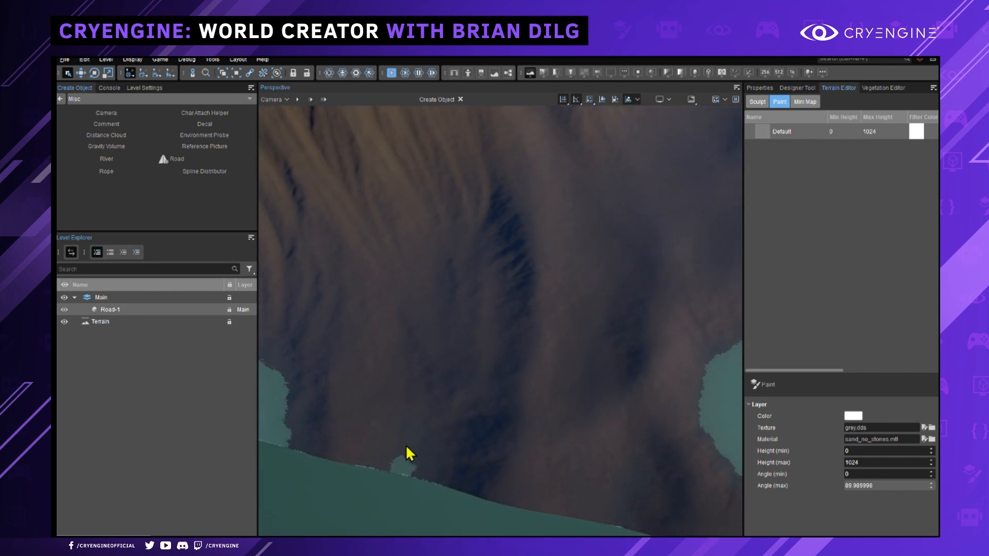
pyautogui.scroll(3, 440, 328)
pyautogui.moveTo(440, 326)
pyautogui.mouseDown(button='right')
pyautogui.moveTo(432, 337)
pyautogui.moveTo(442, 308)
pyautogui.mouseUp(button='right')
pyautogui.scroll(3, 434, 327)
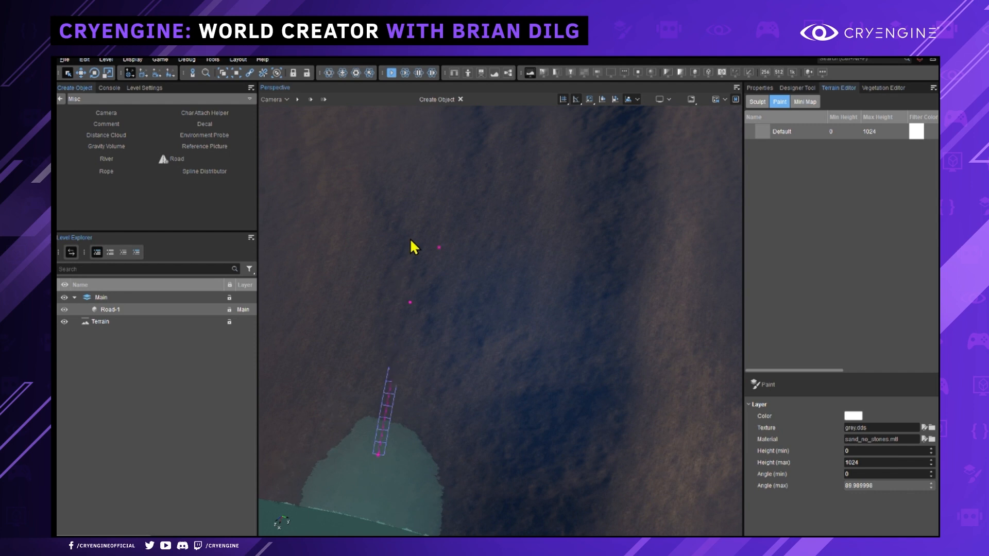
pyautogui.moveTo(536, 214); pyautogui.dragTo(609, 280, button='right')
pyautogui.click(551, 237)
pyautogui.press('s')
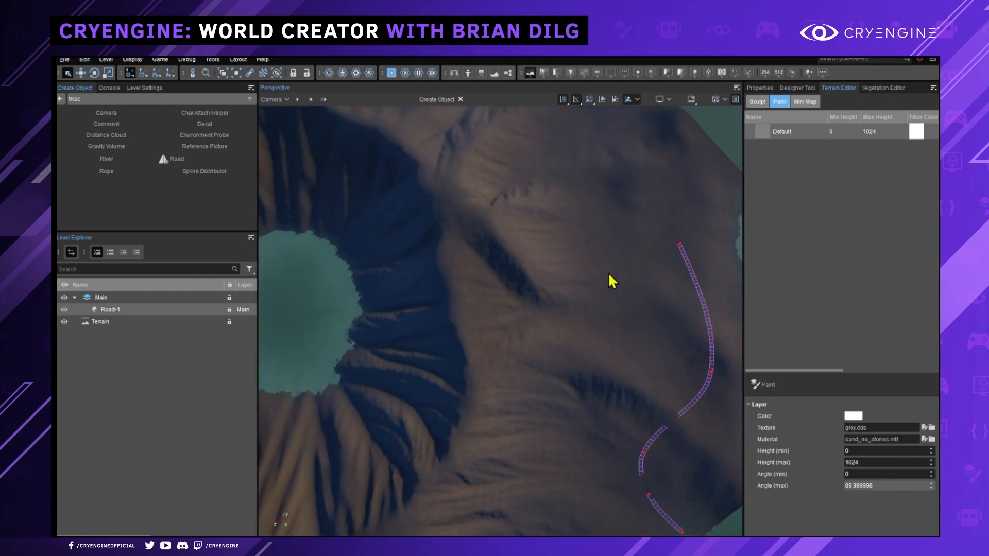
# - In the viewport Helpers preferences, set Hide Labels Distance to 503 and close the preferences
pyautogui.click(85, 59)
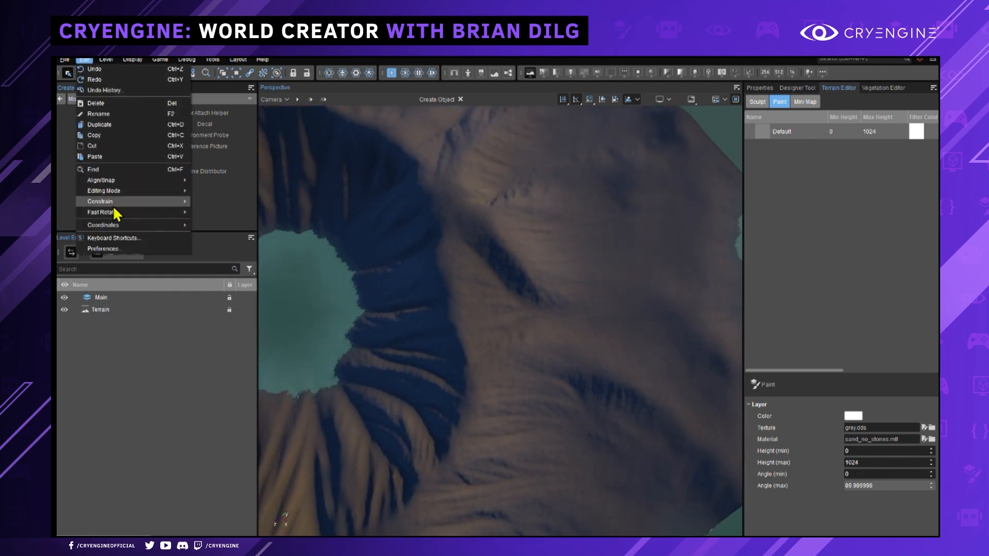
pyautogui.click(124, 250)
pyautogui.press('Escape')
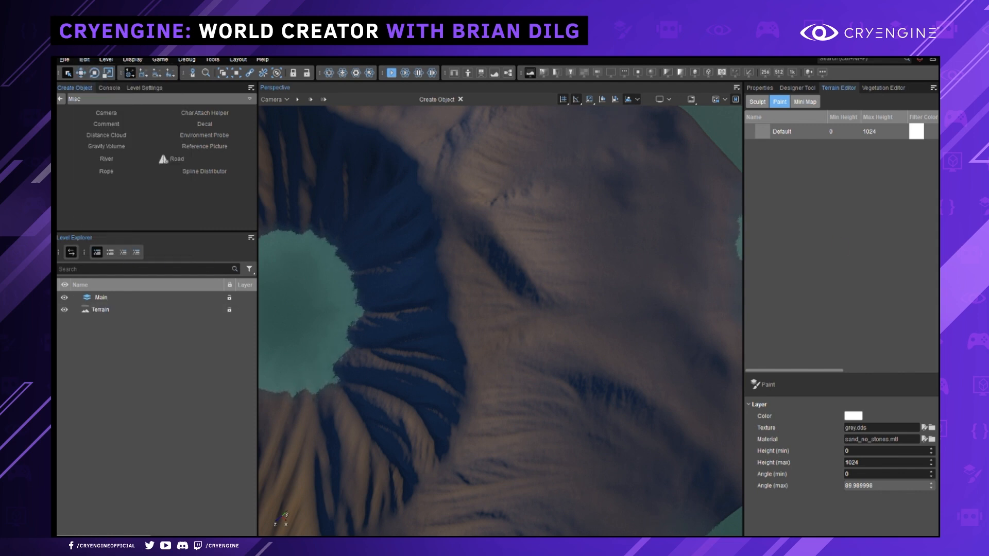
pyautogui.moveTo(468, 172); pyautogui.dragTo(467, 127)
pyautogui.moveTo(614, 337); pyautogui.dragTo(698, 510)
pyautogui.scroll(-1, 388, 386)
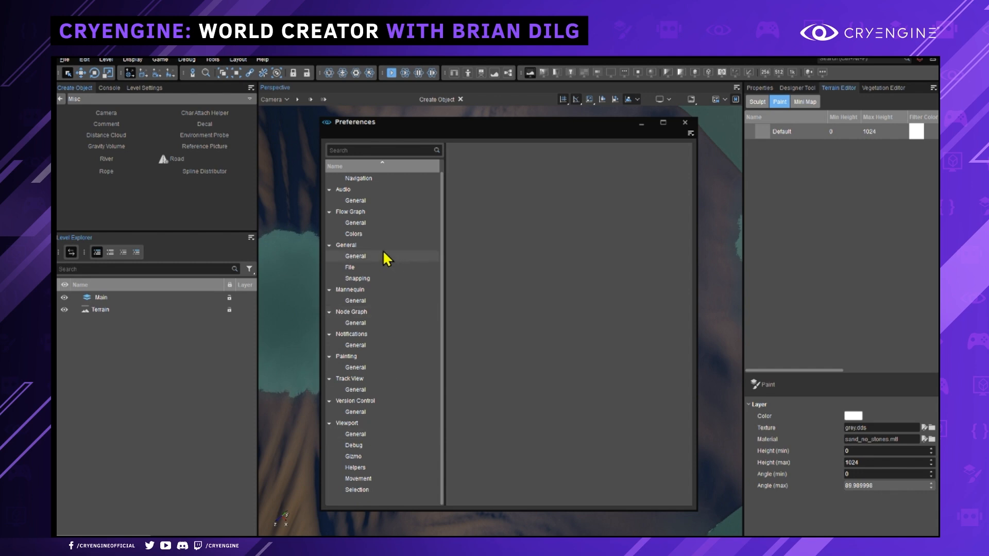
pyautogui.click(363, 467)
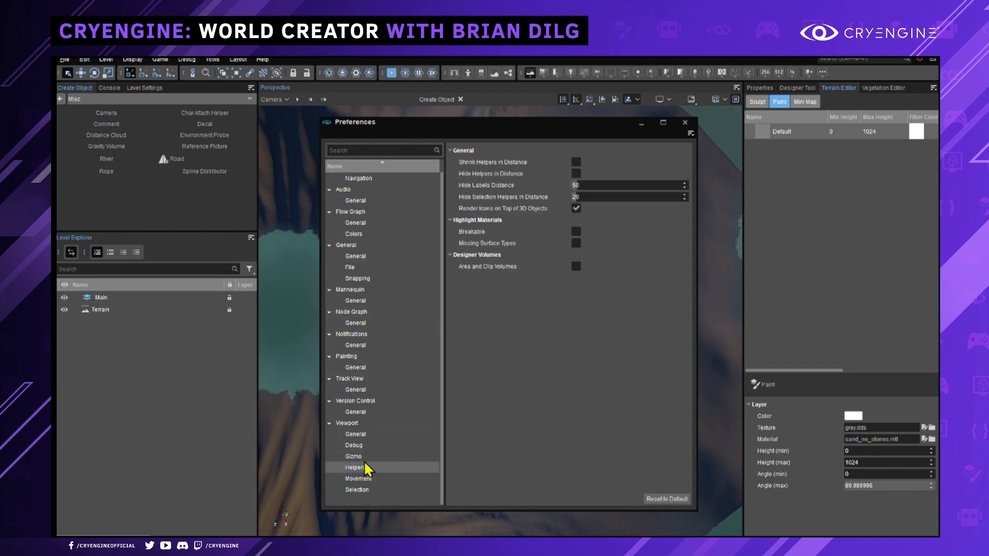
pyautogui.doubleClick(588, 186)
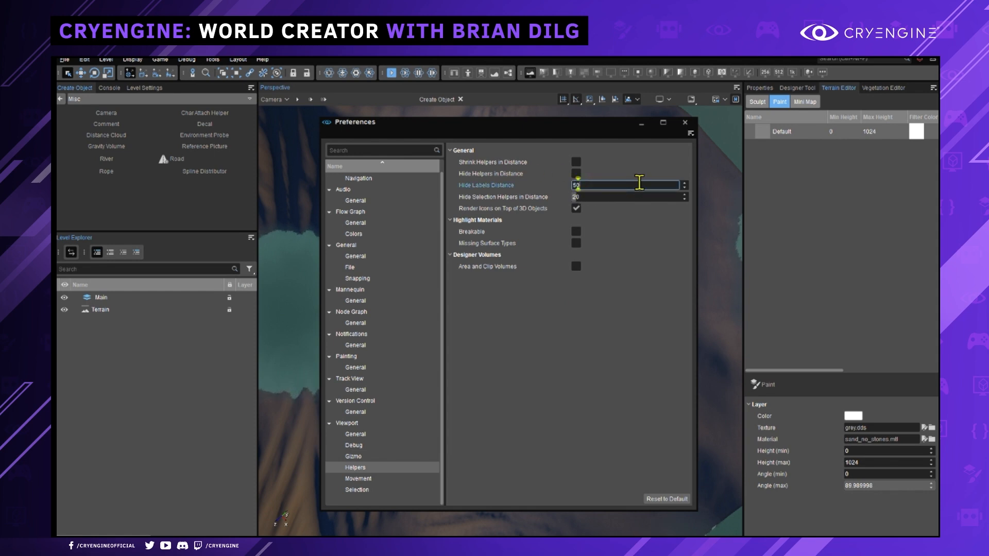
pyautogui.press('Return')
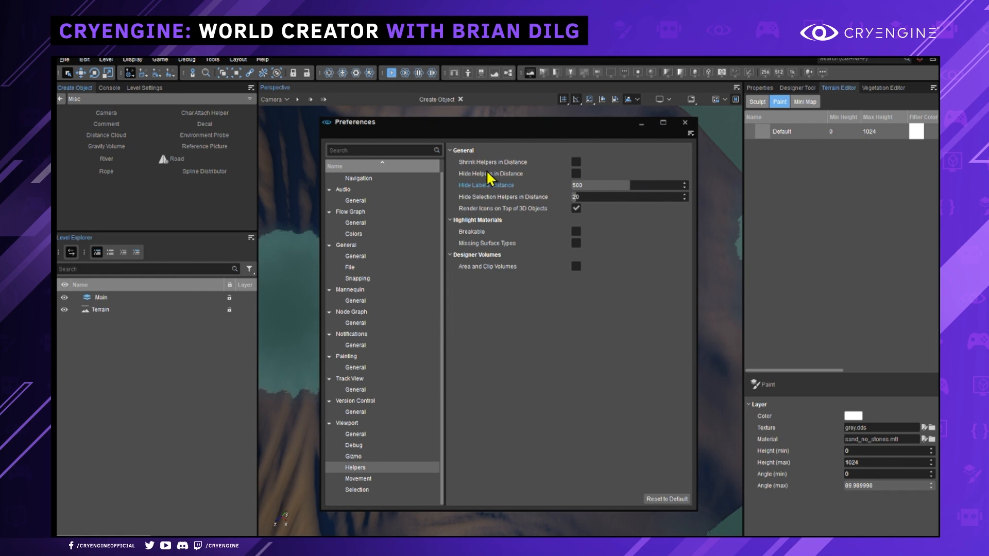
pyautogui.click(685, 123)
# - Draw the road spline from the shore across the outer slope and over the crater rim
pyautogui.moveTo(567, 280); pyautogui.dragTo(671, 274, button='right')
pyautogui.click(598, 323)
pyautogui.click(446, 414)
pyautogui.moveTo(360, 419); pyautogui.dragTo(400, 375, button='right')
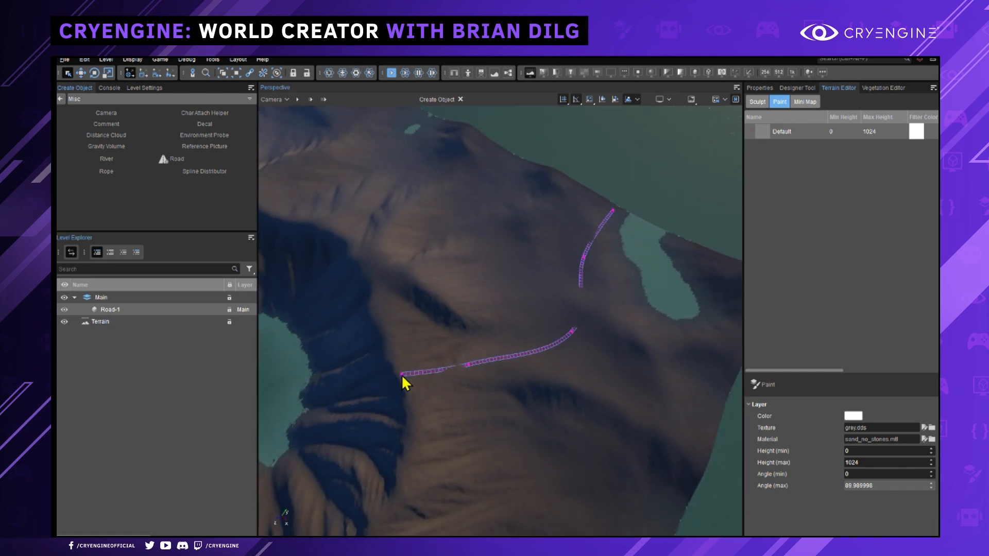
pyautogui.click(348, 383)
pyautogui.press('a')
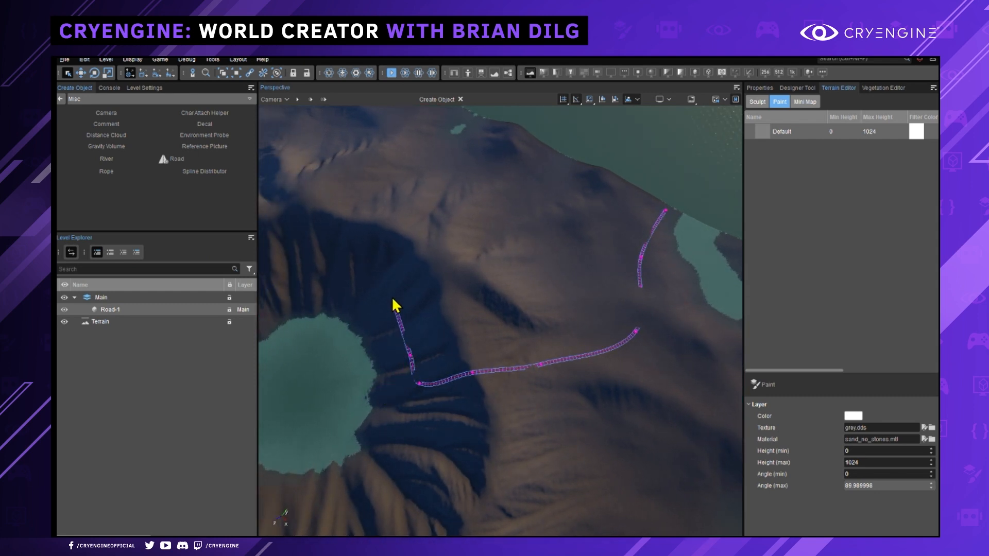
# - Continue the road spline in a loop along the crater's inner slope around the central lake
pyautogui.press('s')
pyautogui.click(340, 268)
pyautogui.moveTo(337, 274); pyautogui.dragTo(311, 272, button='right')
pyautogui.press('s')
pyautogui.click(310, 270)
pyautogui.click(264, 324)
pyautogui.press('a')
pyautogui.moveTo(264, 323); pyautogui.dragTo(301, 354, button='right')
pyautogui.click(341, 373)
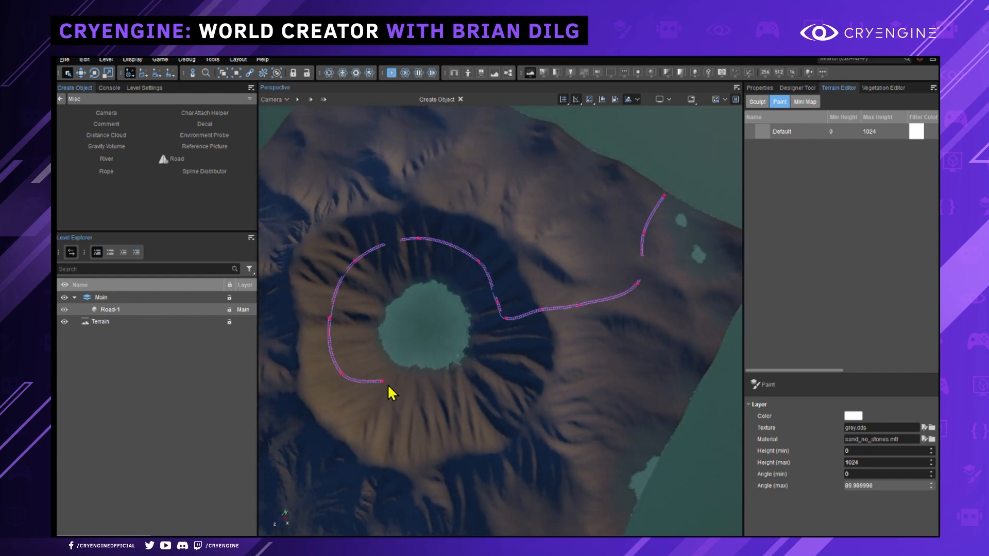
pyautogui.click(475, 365)
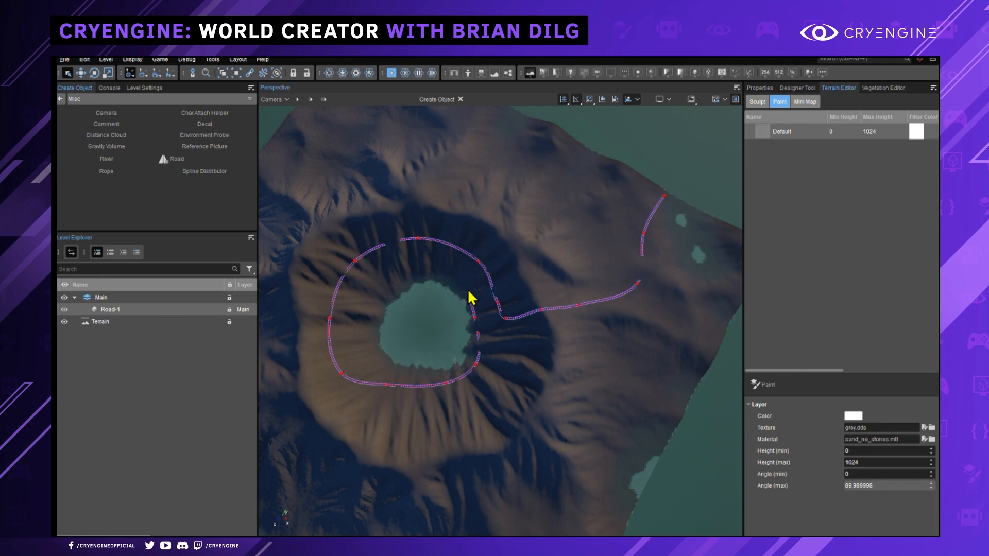
# - Examine the finished road's course over the ridge and around the inside of the crater
pyautogui.keyDown('alt'); pyautogui.moveTo(535, 270); pyautogui.dragTo(543, 266, button='middle'); pyautogui.keyUp('alt')
pyautogui.press('w')
pyautogui.moveTo(543, 267); pyautogui.dragTo(496, 310, button='right')
pyautogui.press('s')
pyautogui.press('d')
pyautogui.press('w')
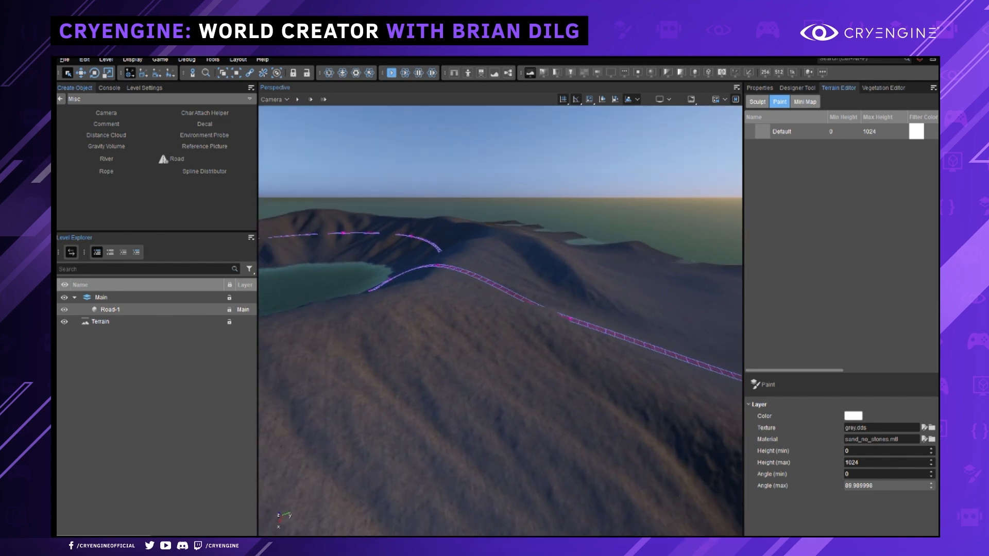
pyautogui.moveTo(492, 290); pyautogui.dragTo(568, 331, button='middle')
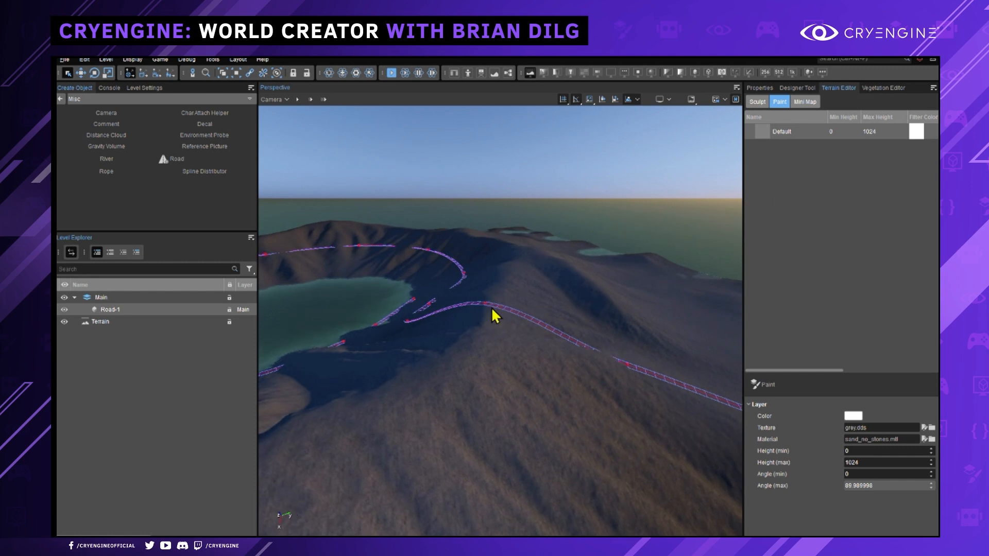
pyautogui.press('a')
pyautogui.moveTo(496, 308); pyautogui.dragTo(509, 312, button='right')
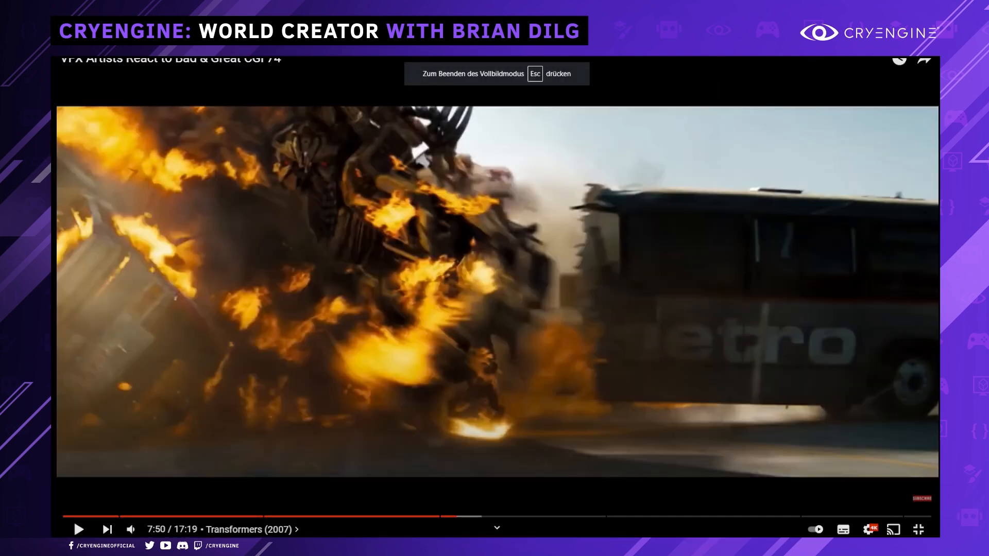
pyautogui.hotkey('alt', 'Tab')
pyautogui.press('d')
pyautogui.moveTo(526, 297); pyautogui.dragTo(540, 294, button='right')
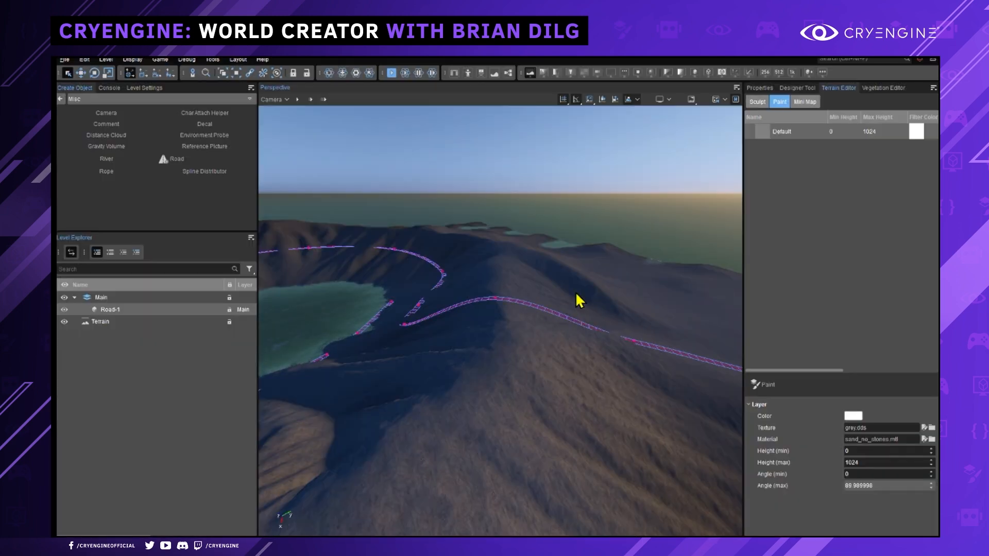
# - Try to scale the road vertically to about 0.1 and inspect it against the terrain in wireframe view
pyautogui.press('r')
pyautogui.press('s')
pyautogui.moveTo(524, 269); pyautogui.dragTo(654, 273, button='right')
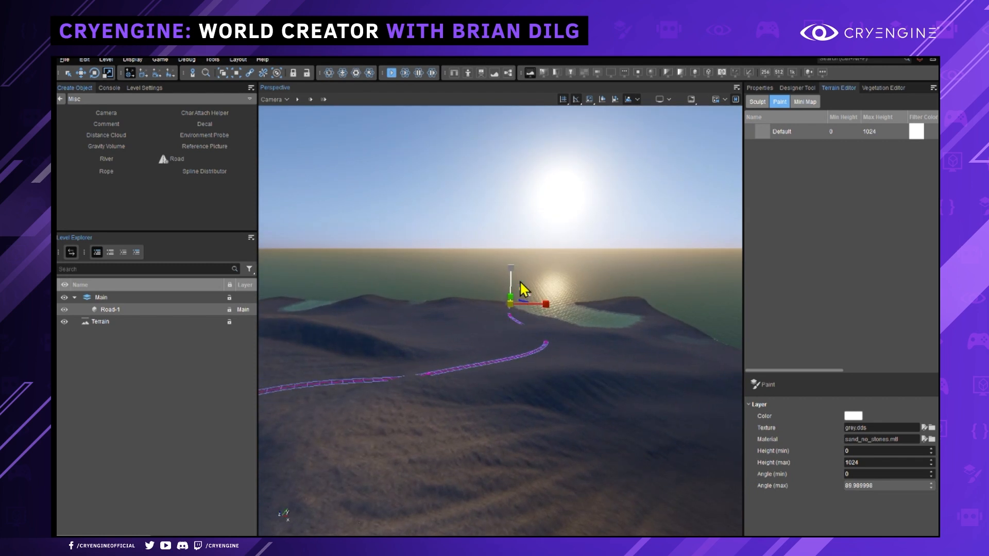
pyautogui.moveTo(498, 325); pyautogui.dragTo(468, 333, button='right')
pyautogui.moveTo(540, 261); pyautogui.dragTo(541, 407)
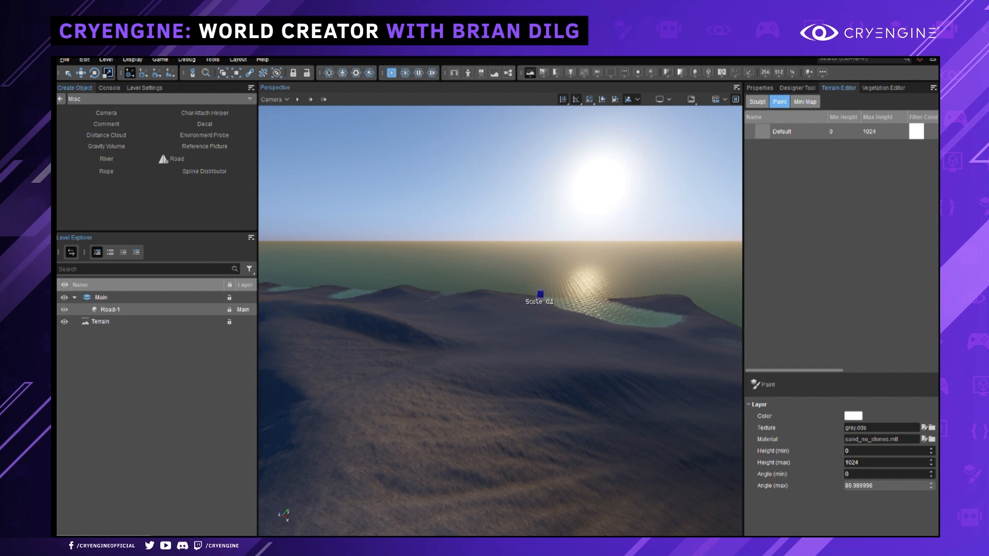
pyautogui.press('F3')
pyautogui.press('w')
pyautogui.moveTo(495, 374); pyautogui.dragTo(477, 359, button='right')
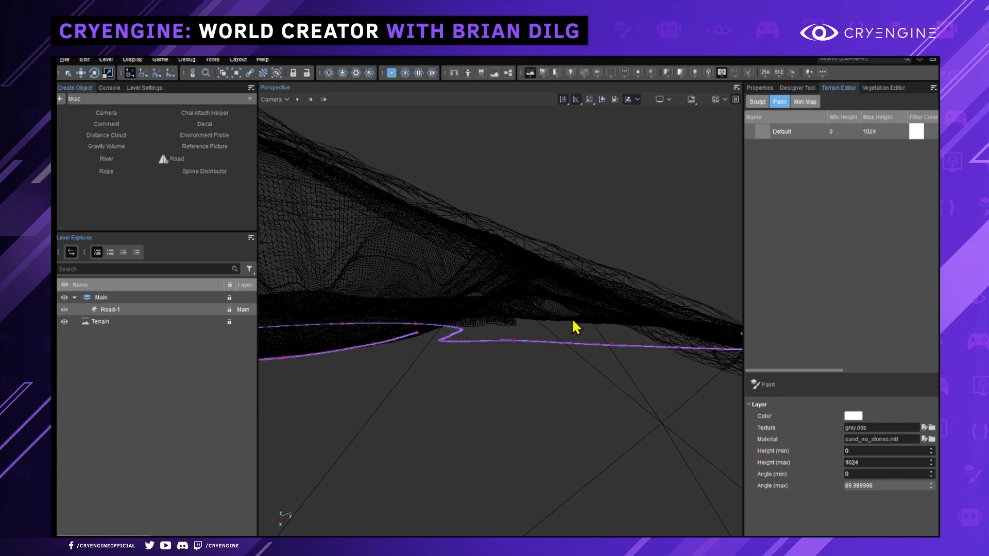
# - Undo the last two road changes, redo them to bring the road back and return to the shaded view
pyautogui.hotkey('ctrl', 'z')
pyautogui.hotkey('ctrl', 'z')
pyautogui.moveTo(575, 227); pyautogui.dragTo(575, 246, button='middle')
pyautogui.moveTo(574, 246); pyautogui.dragTo(587, 251, button='right')
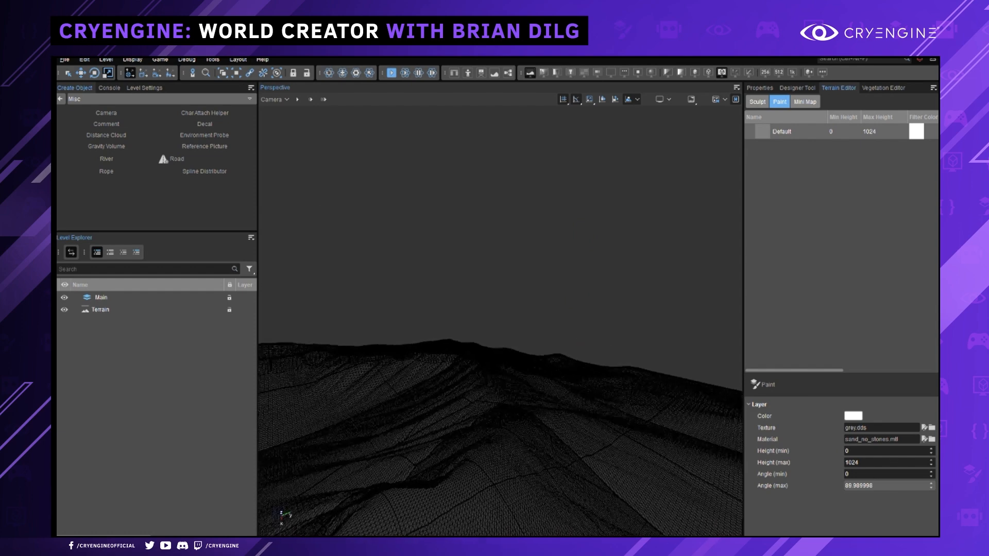
pyautogui.moveTo(576, 343); pyautogui.dragTo(591, 322, button='right')
pyautogui.click(84, 59)
pyautogui.click(109, 79)
pyautogui.moveTo(462, 222); pyautogui.dragTo(464, 238, button='right')
pyautogui.press('F3')
pyautogui.moveTo(617, 317); pyautogui.dragTo(616, 319, button='right')
pyautogui.click(80, 60)
pyautogui.click(96, 80)
pyautogui.moveTo(577, 349)
pyautogui.mouseDown(button='right')
pyautogui.moveTo(598, 357)
pyautogui.moveTo(571, 338)
pyautogui.mouseUp(button='right')
# - Switch to the Move tool, enable spline editing for the road and select its point on the ridge crest
pyautogui.scroll(5, 583, 354)
pyautogui.press('2')
pyautogui.press('w')
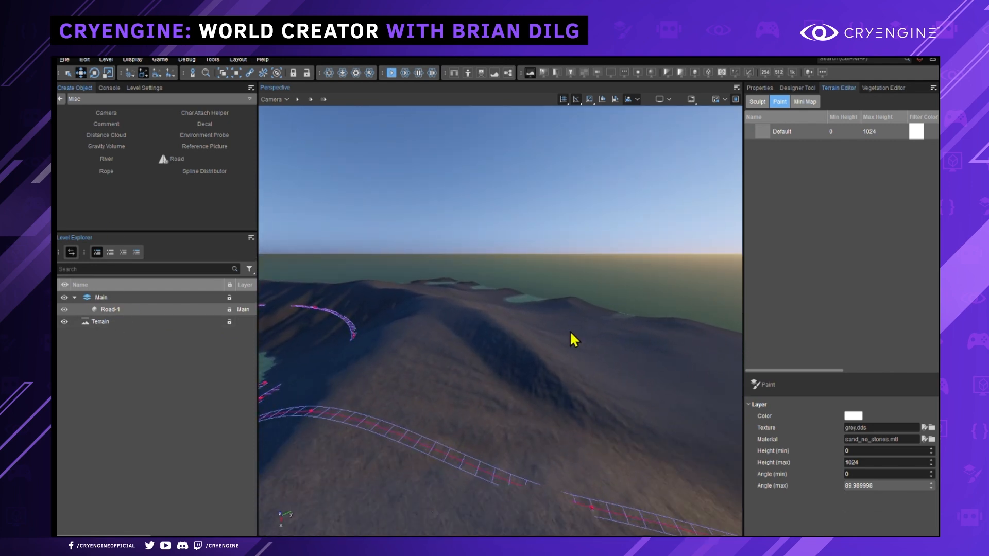
pyautogui.click(760, 88)
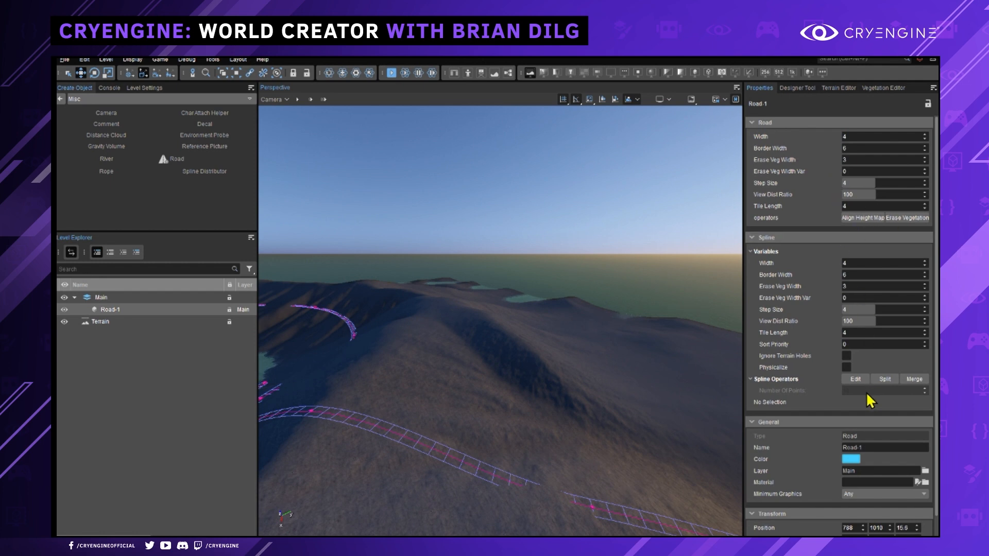
pyautogui.click(855, 380)
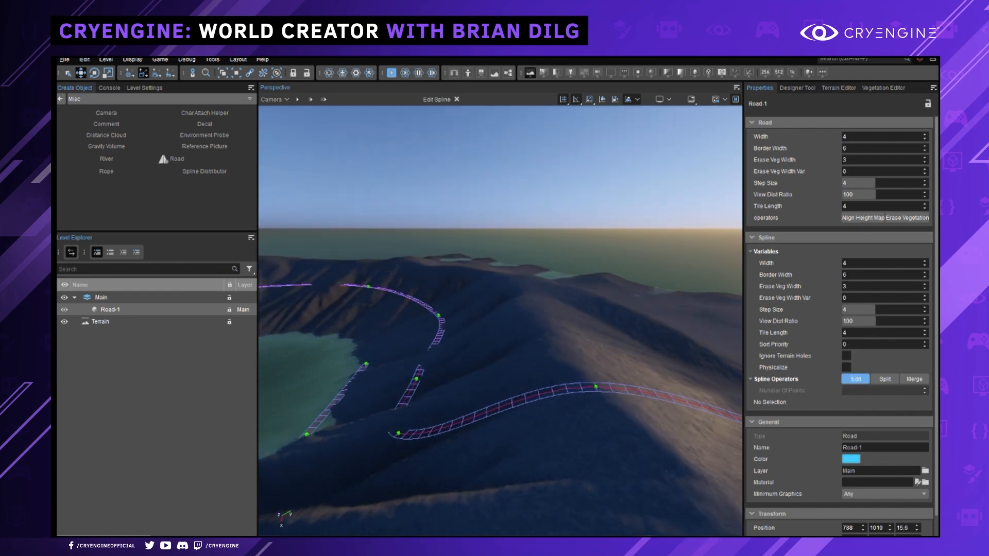
pyautogui.click(596, 386)
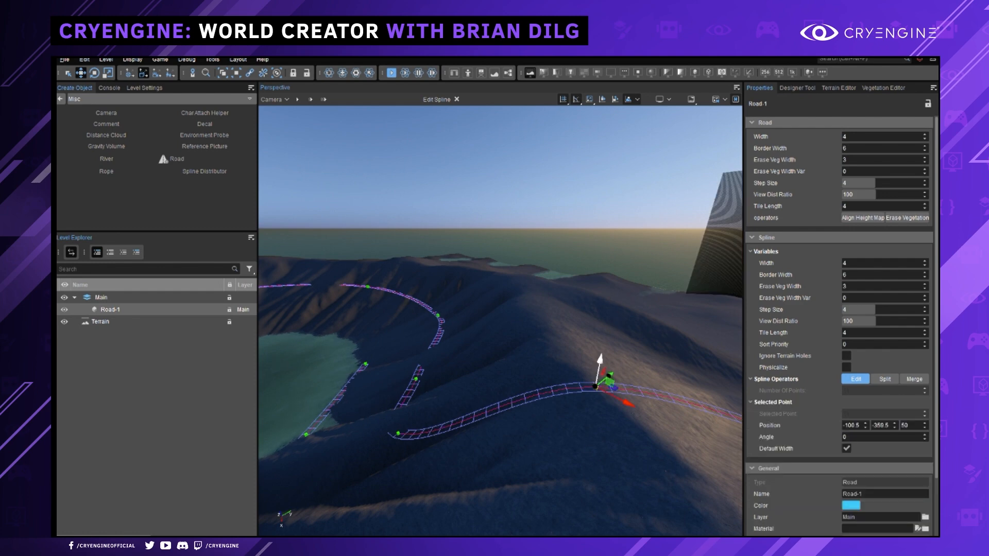
# - Compare the road's height with the terrain around the ridge crest in shaded and wireframe views
pyautogui.moveTo(481, 278); pyautogui.dragTo(491, 314, button='middle')
pyautogui.click(278, 101)
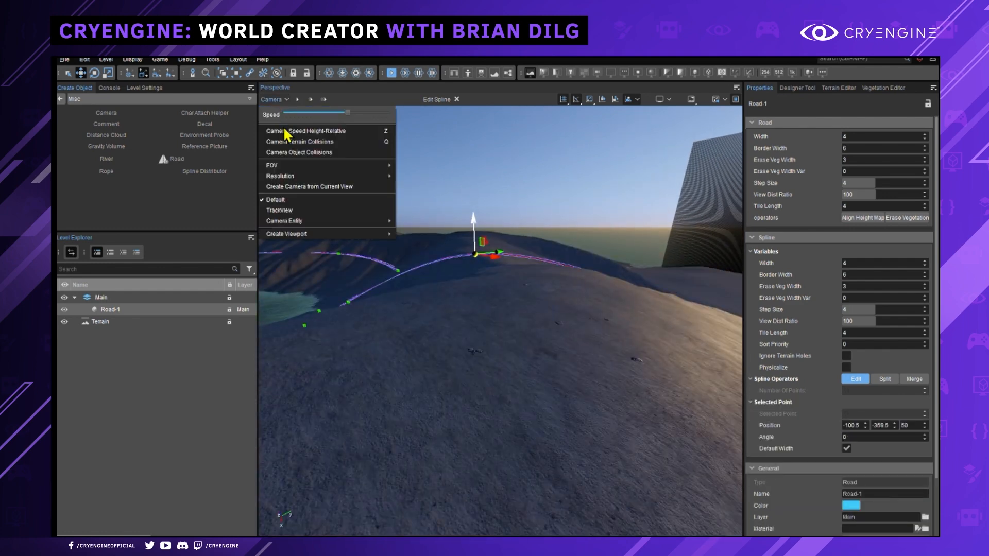
pyautogui.click(372, 97)
pyautogui.moveTo(520, 165); pyautogui.dragTo(488, 123, button='middle')
pyautogui.press('F3')
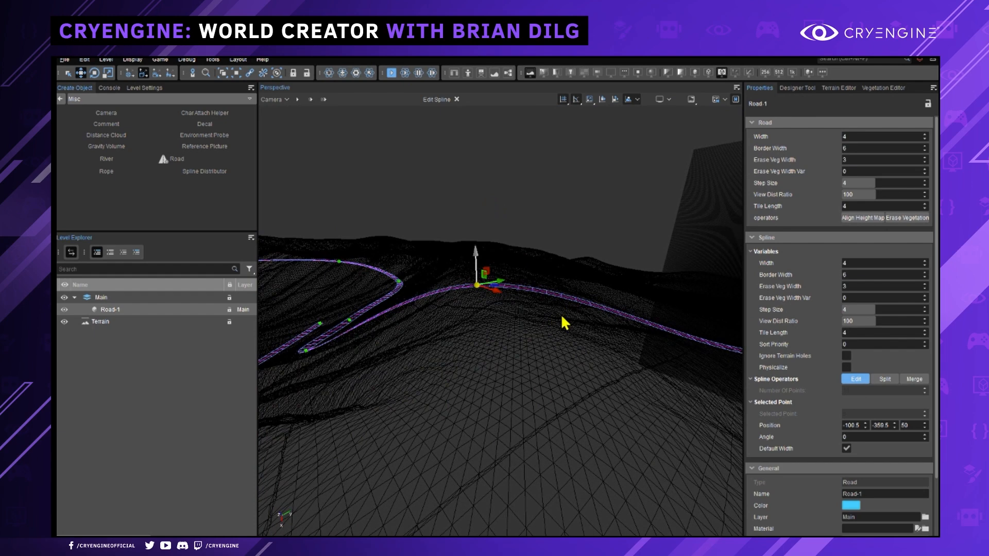
pyautogui.press('F3')
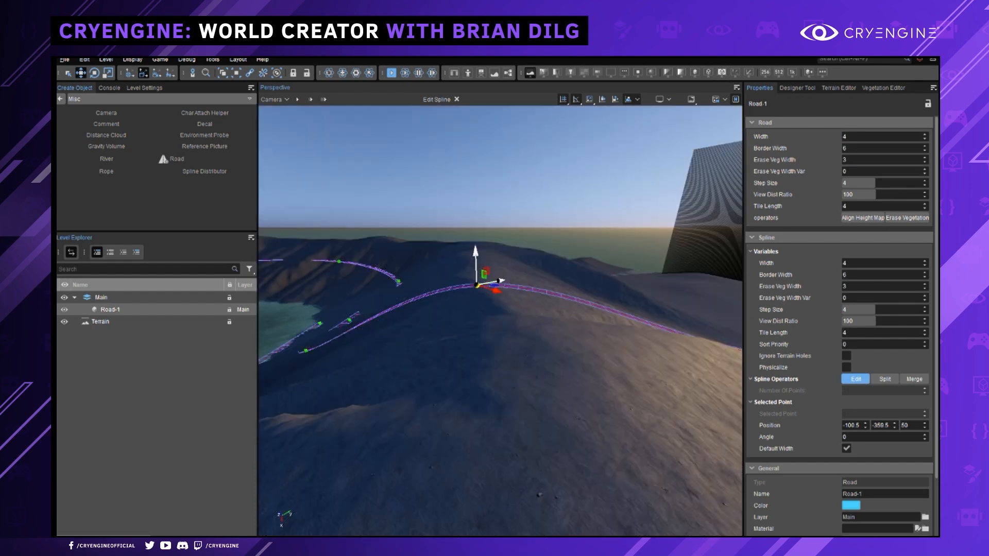
pyautogui.press('F3')
pyautogui.moveTo(496, 279)
pyautogui.mouseDown(button='middle')
pyautogui.moveTo(496, 316)
pyautogui.moveTo(493, 263)
pyautogui.mouseUp(button='middle')
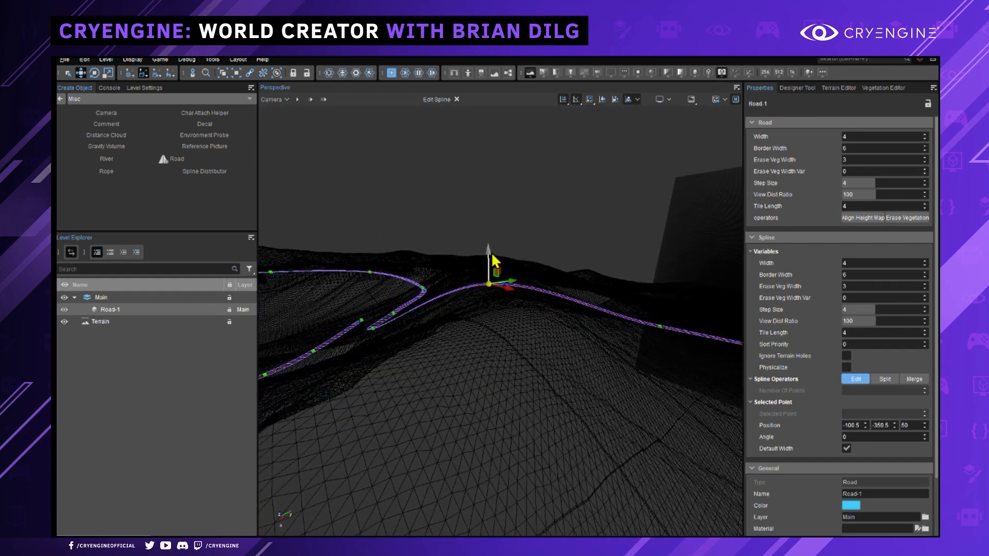
# - Turn off terrain snapping and lower the road's ridge-crest point beneath the terrain surface
pyautogui.moveTo(486, 254); pyautogui.dragTo(489, 271)
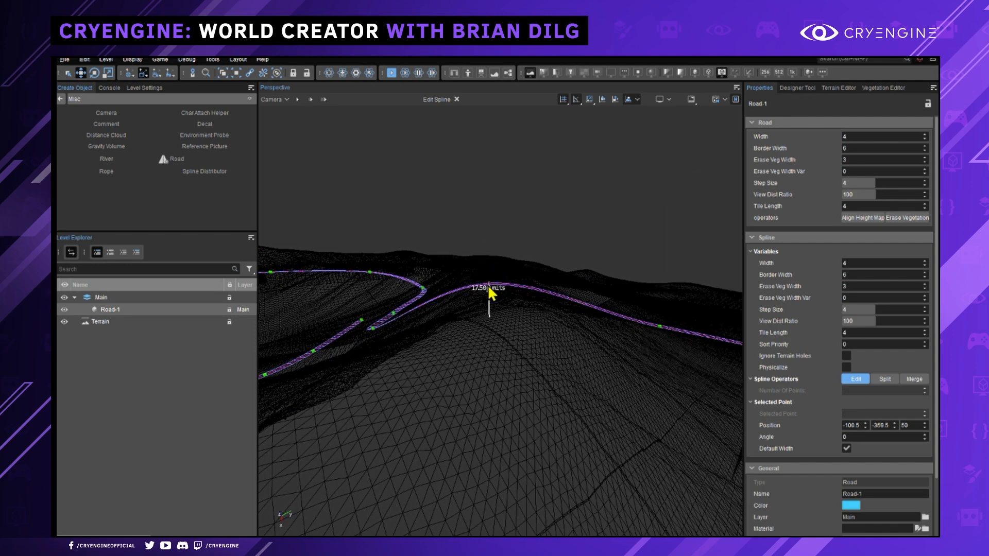
pyautogui.moveTo(492, 290); pyautogui.dragTo(492, 305, button='middle')
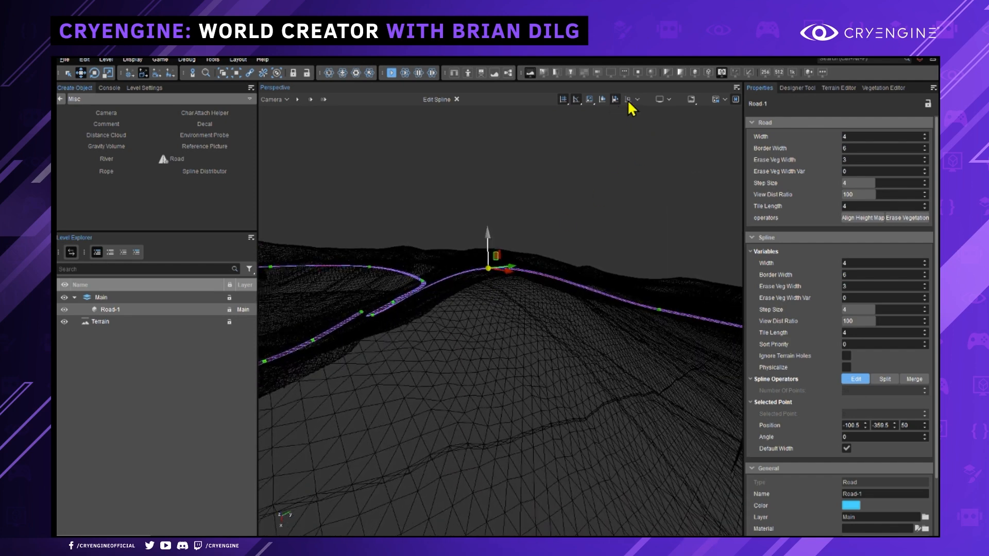
pyautogui.moveTo(488, 234); pyautogui.dragTo(499, 319)
pyautogui.moveTo(509, 303); pyautogui.dragTo(545, 262, button='middle')
pyautogui.moveTo(532, 255); pyautogui.dragTo(537, 238)
# - Lower the next road point on the outer slope to a height of 23 and leave spline editing
pyautogui.click(708, 243)
pyautogui.moveTo(719, 216); pyautogui.dragTo(712, 248)
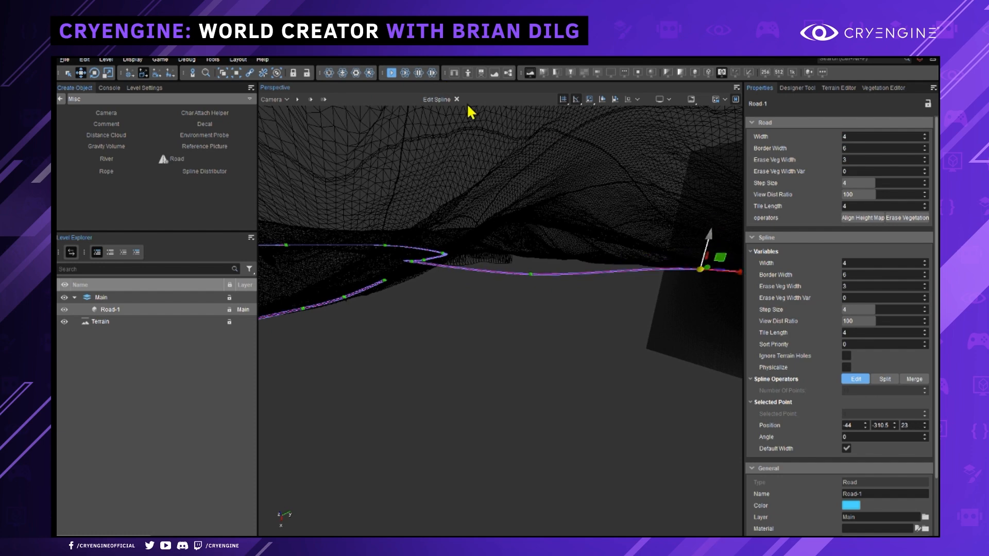
pyautogui.click(457, 98)
# - Return to the shaded view and examine from above and below where the road passes under the ridge
pyautogui.moveTo(577, 206)
pyautogui.mouseDown(button='right')
pyautogui.moveTo(591, 249)
pyautogui.moveTo(562, 288)
pyautogui.moveTo(561, 319)
pyautogui.mouseUp(button='right')
pyautogui.press('F3')
pyautogui.moveTo(579, 280); pyautogui.dragTo(578, 272, button='right')
pyautogui.scroll(5, 580, 272)
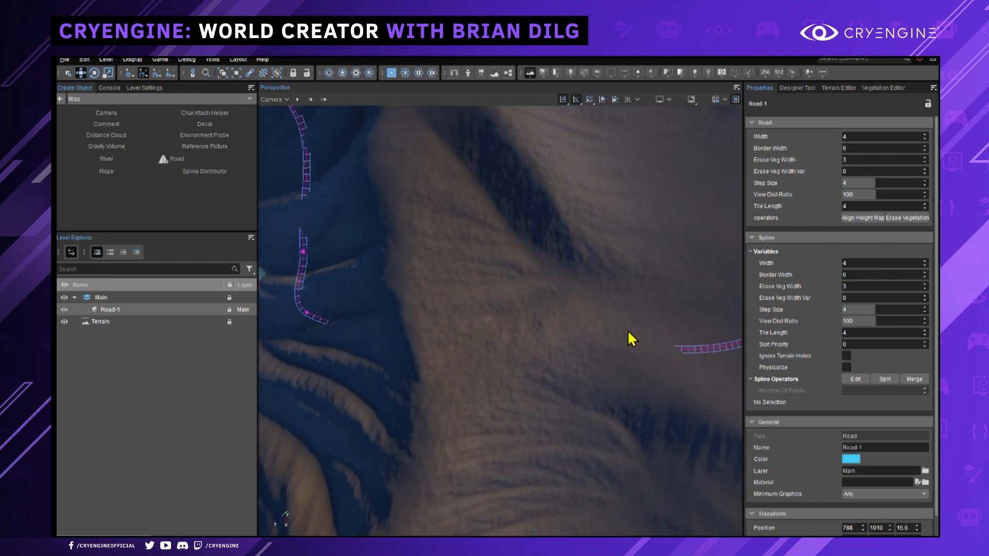
pyautogui.moveTo(639, 345); pyautogui.dragTo(633, 344, button='right')
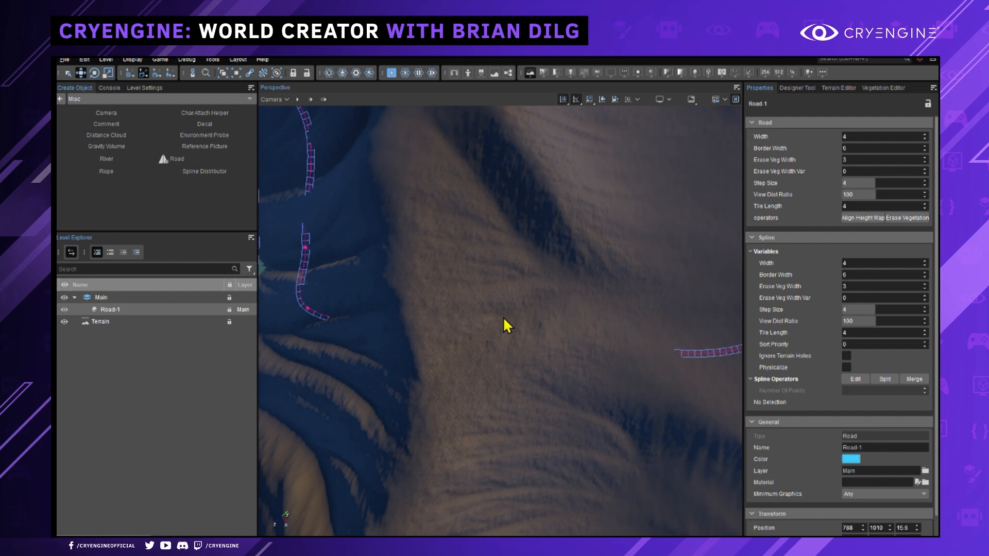
pyautogui.moveTo(589, 308); pyautogui.dragTo(612, 336, button='right')
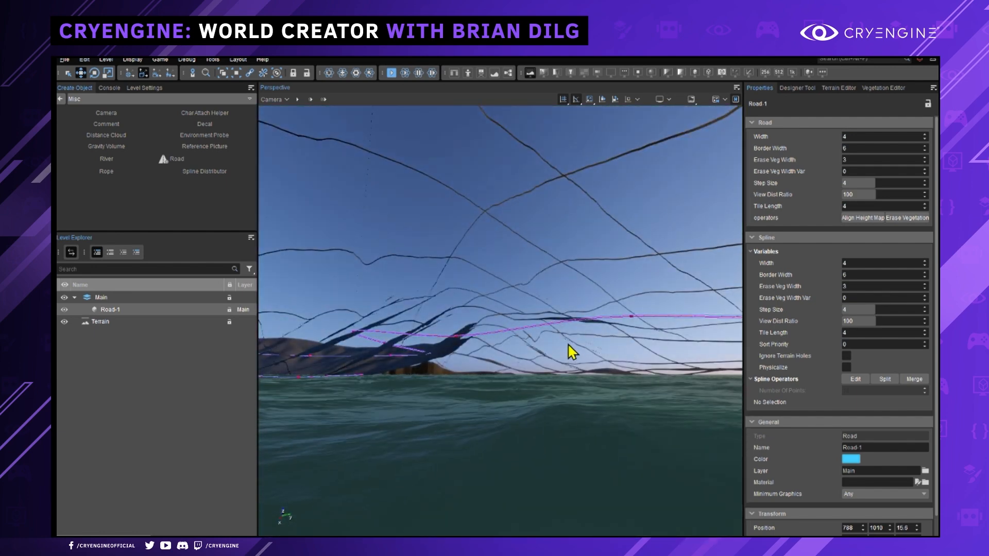
pyautogui.moveTo(534, 312); pyautogui.dragTo(534, 312, button='right')
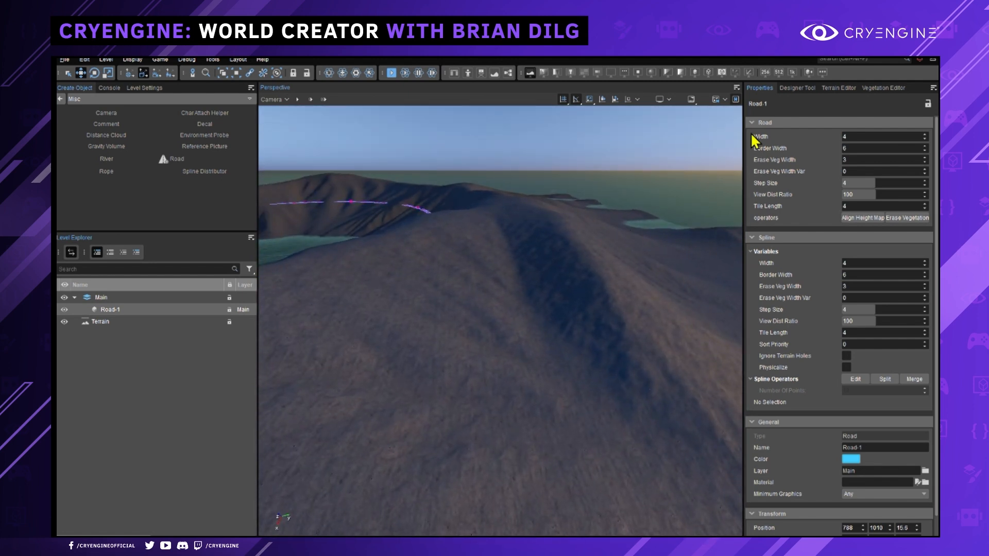
# - Try the Make Holes terrain brush with radius 0.25 where the road enters the ground, undo it and exit the tool
pyautogui.click(839, 89)
pyautogui.click(762, 102)
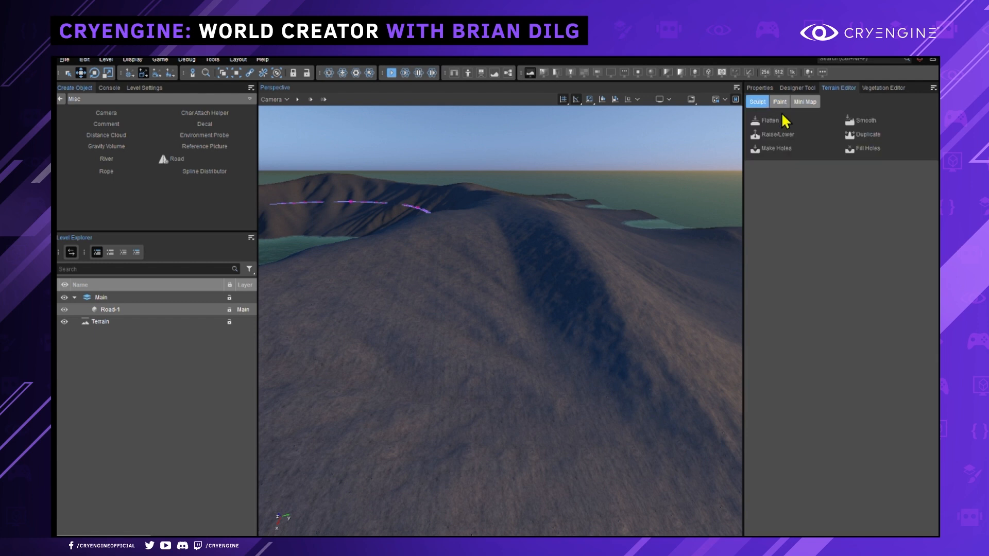
pyautogui.click(775, 149)
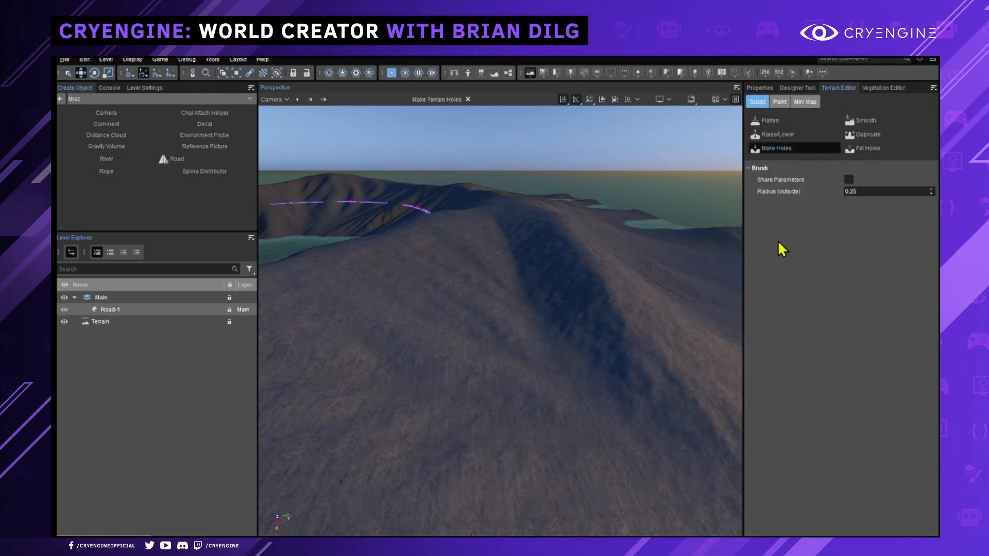
pyautogui.moveTo(627, 285); pyautogui.dragTo(623, 283, button='right')
pyautogui.moveTo(540, 292); pyautogui.dragTo(524, 248, button='right')
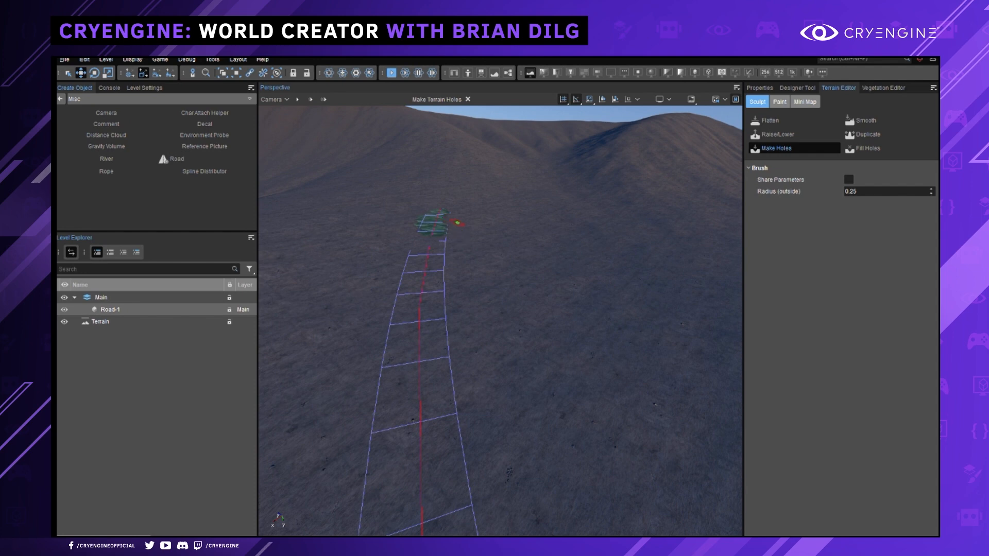
pyautogui.moveTo(457, 222); pyautogui.dragTo(462, 229, button='right')
pyautogui.press('w')
pyautogui.moveTo(450, 361); pyautogui.dragTo(451, 364, button='right')
pyautogui.press('s')
pyautogui.hotkey('ctrl', 'z')
pyautogui.click(468, 101)
# - Set the road's width to 20
pyautogui.moveTo(561, 320); pyautogui.dragTo(563, 328, button='right')
pyautogui.press('a')
pyautogui.moveTo(596, 401); pyautogui.dragTo(652, 398, button='right')
pyautogui.moveTo(402, 340); pyautogui.dragTo(515, 312, button='right')
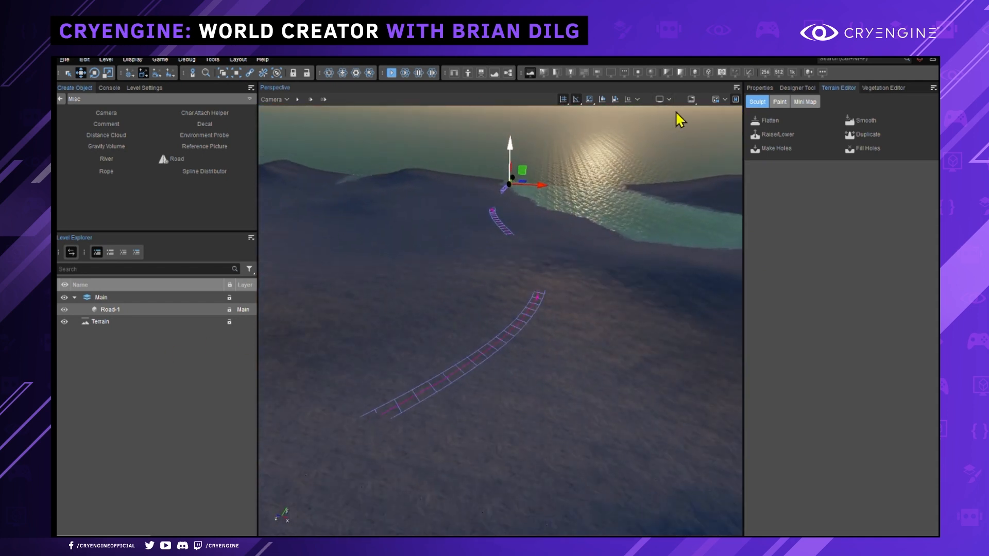
pyautogui.click(768, 88)
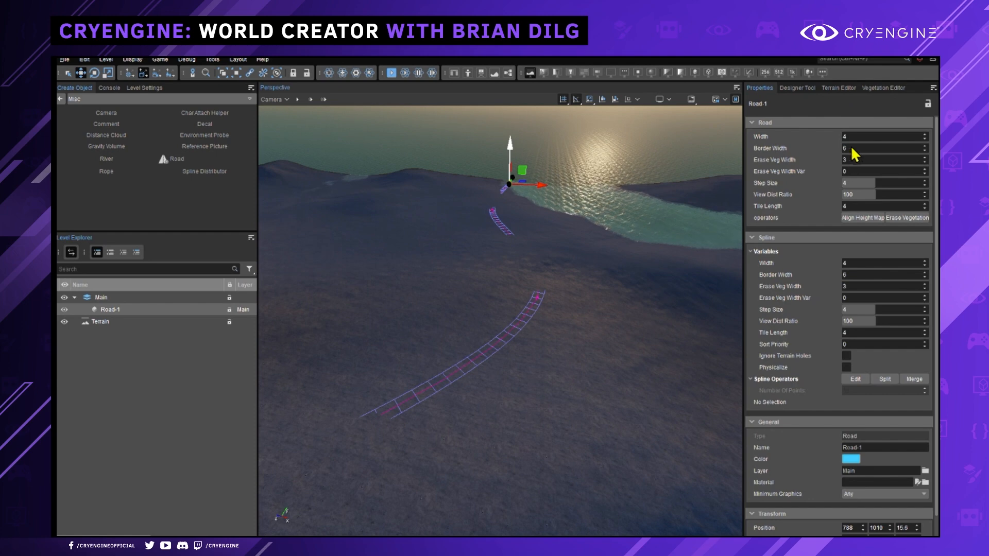
pyautogui.click(861, 136)
pyautogui.write('20')
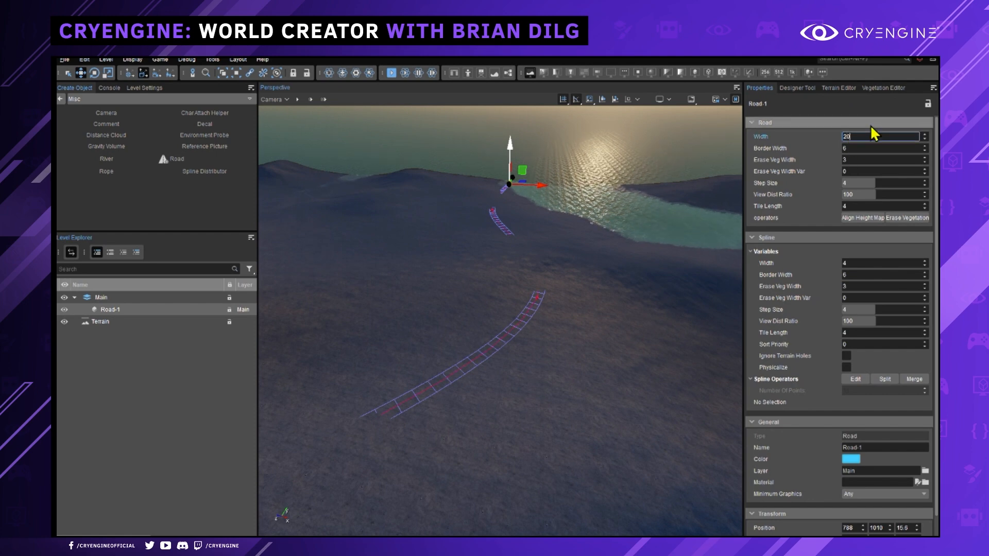
pyautogui.press('Return')
# - Align the terrain height map to the road and inspect the reshaped terrain in wireframe view
pyautogui.moveTo(515, 288); pyautogui.dragTo(494, 350, button='right')
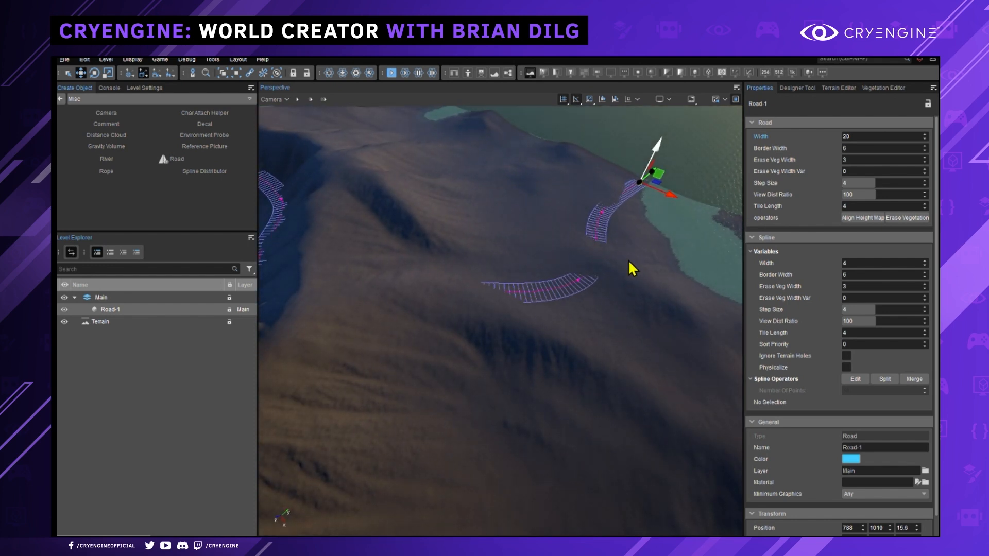
pyautogui.click(871, 218)
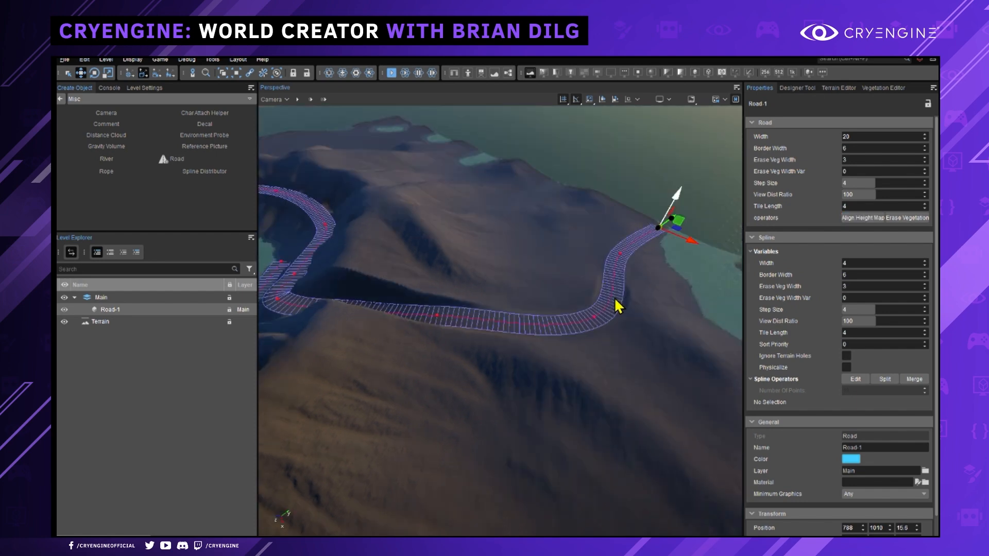
pyautogui.moveTo(619, 305); pyautogui.dragTo(682, 318, button='right')
pyautogui.press('w')
pyautogui.press('s')
pyautogui.press('d')
pyautogui.click(676, 298)
pyautogui.press('F3')
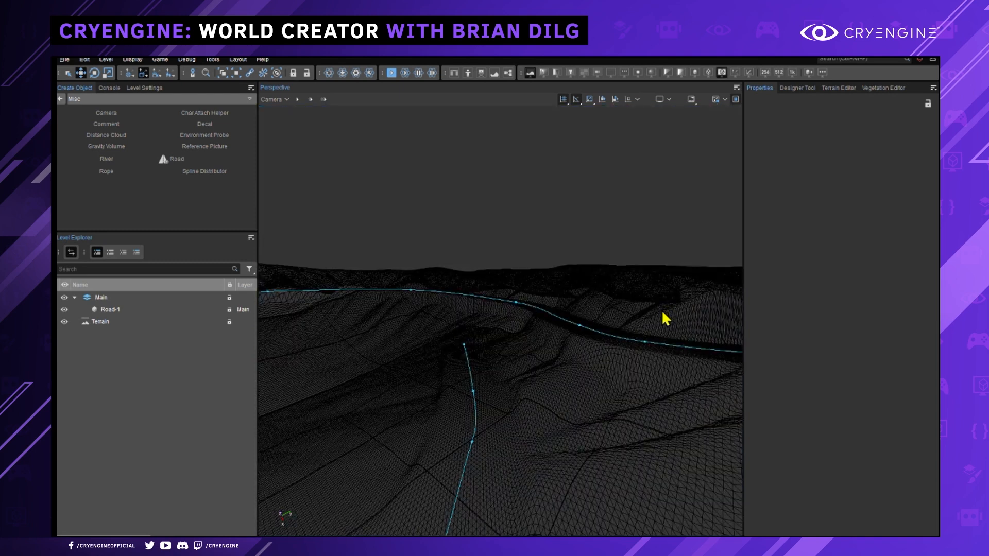
# - Return to the shaded view and examine the carved roadbed around the crater lake with the road selected and deselected
pyautogui.press('F3')
pyautogui.press('w')
pyautogui.moveTo(658, 306)
pyautogui.mouseDown(button='right')
pyautogui.moveTo(579, 305)
pyautogui.moveTo(643, 310)
pyautogui.mouseUp(button='right')
pyautogui.press('w')
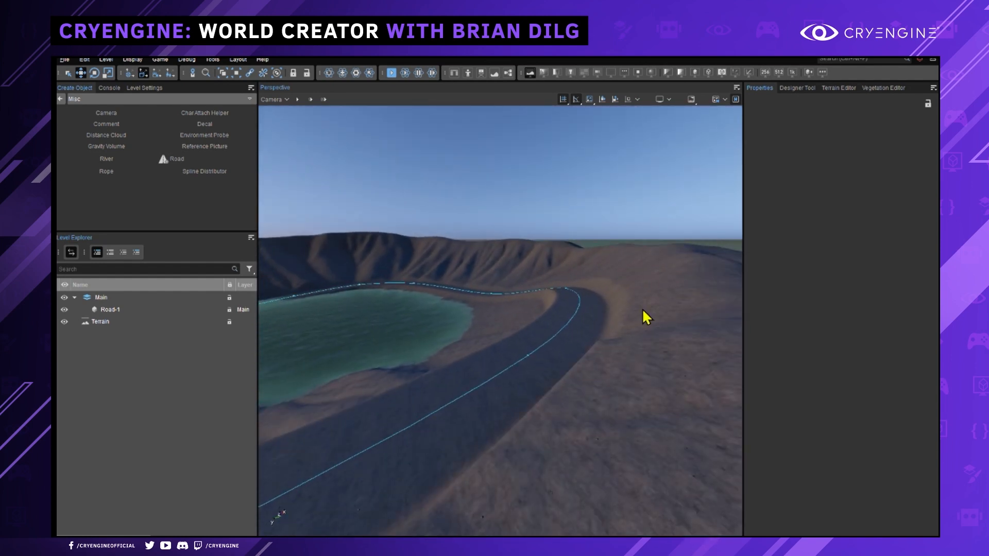
pyautogui.click(529, 359)
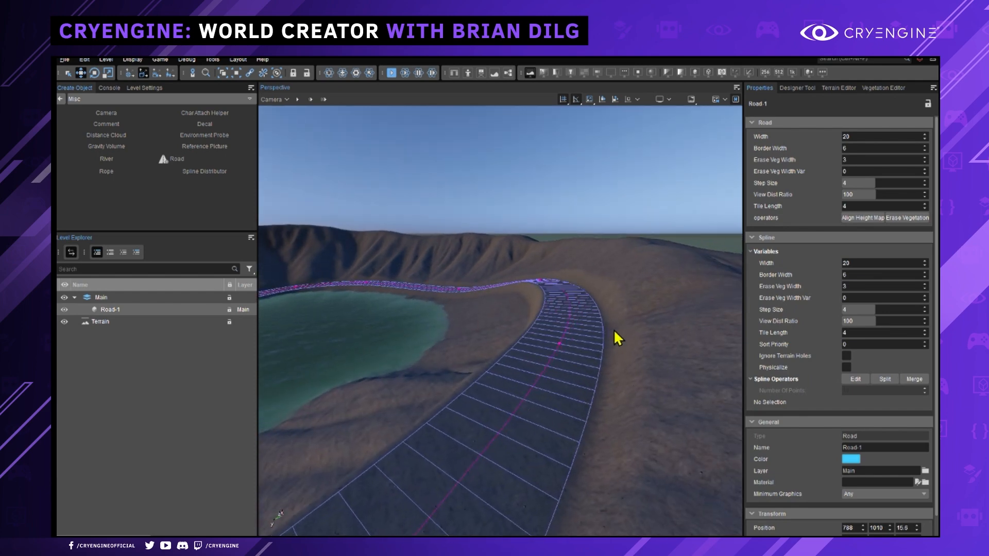
pyautogui.click(653, 332)
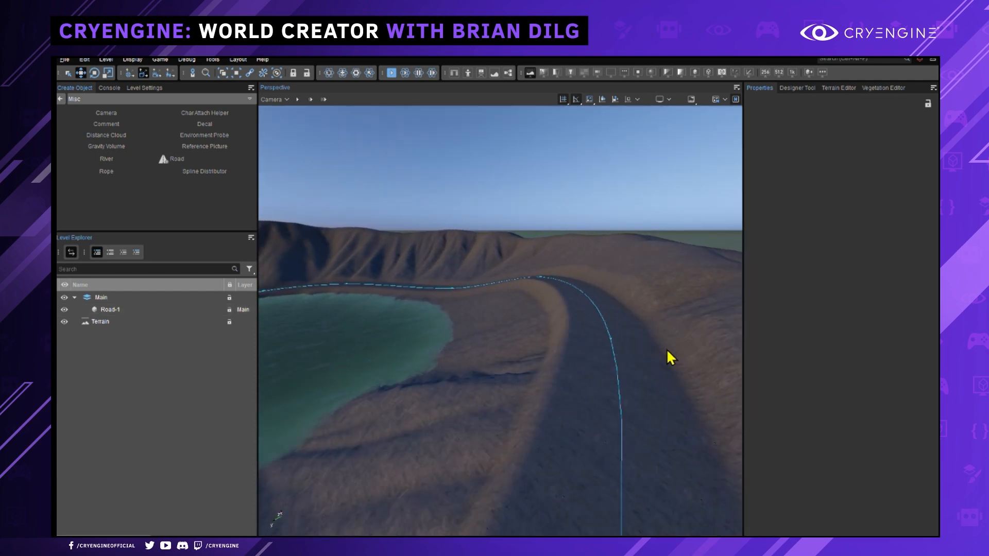
# - Revert the terrain alignment, try Align Height Map on the road once more and undo it
pyautogui.click(666, 348)
pyautogui.moveTo(517, 348)
pyautogui.mouseDown(button='right')
pyautogui.moveTo(535, 347)
pyautogui.moveTo(517, 348)
pyautogui.mouseUp(button='right')
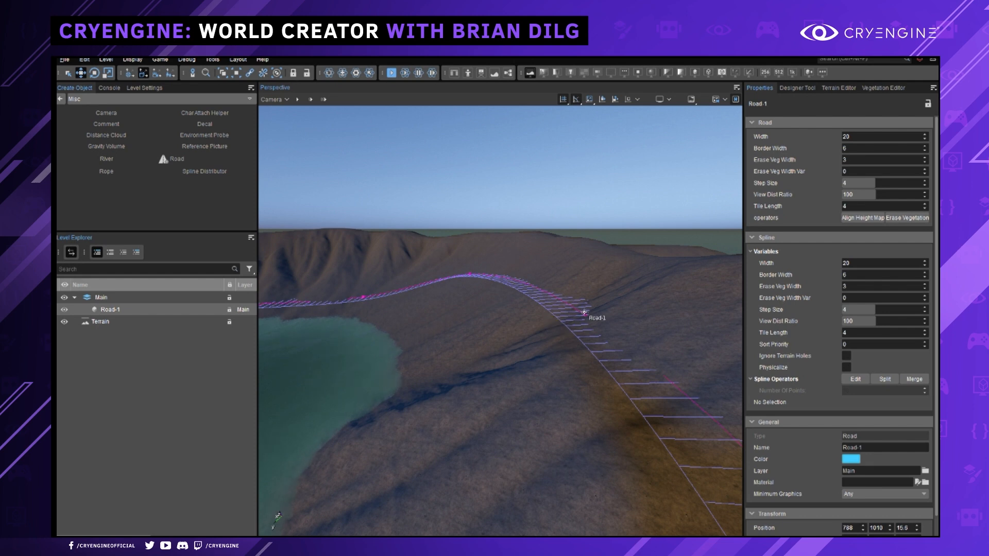
pyautogui.click(863, 219)
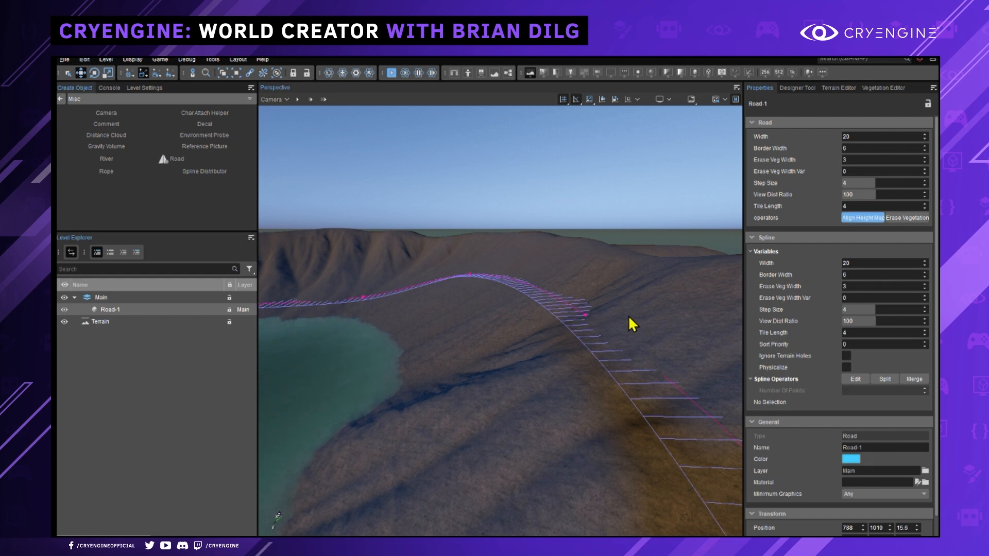
pyautogui.click(585, 314)
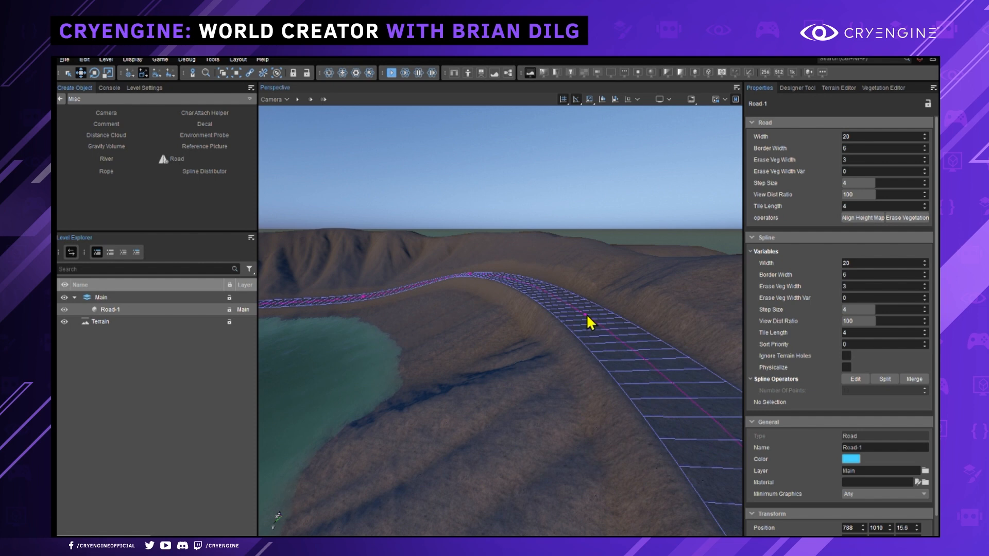
pyautogui.moveTo(636, 313); pyautogui.dragTo(639, 310, button='middle')
pyautogui.hotkey('ctrl', 'z')
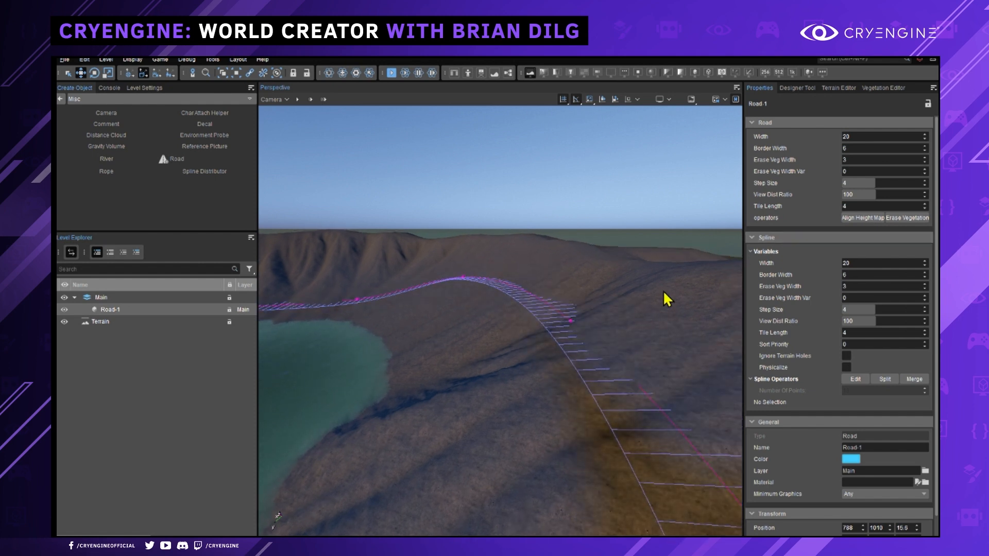
# - Enable spline editing for the road and move its point beside the crater lake outward to about -440.5, -582.5, 28.5
pyautogui.click(600, 292)
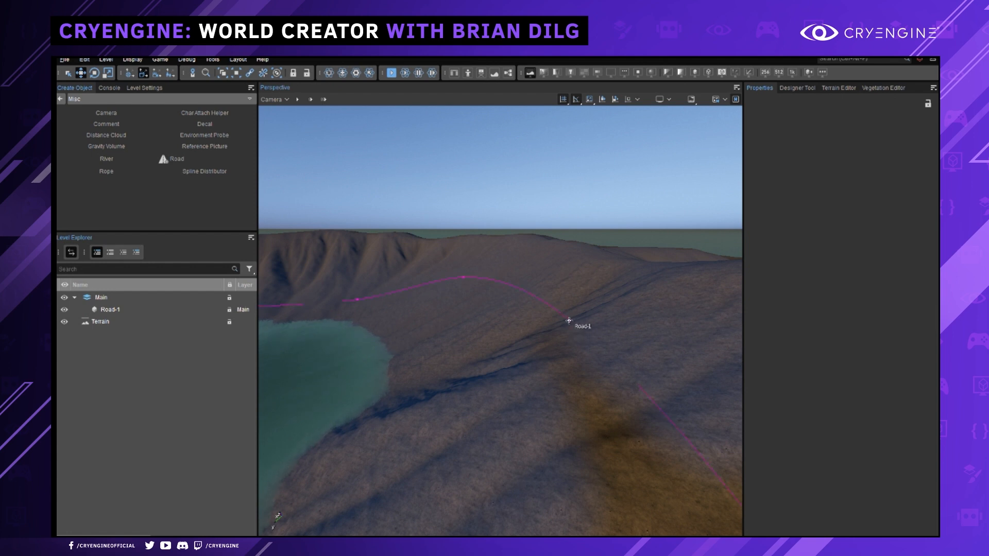
pyautogui.click(568, 321)
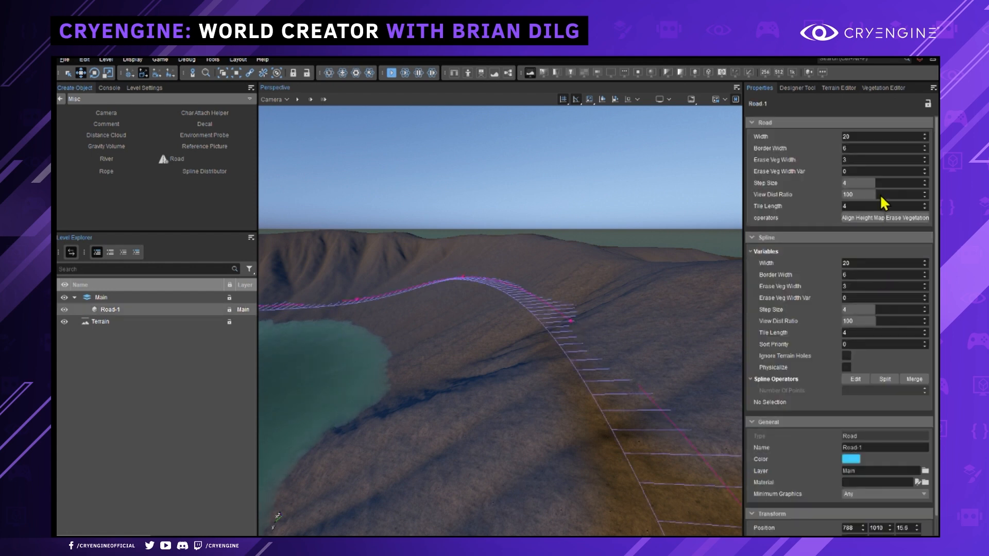
pyautogui.click(856, 379)
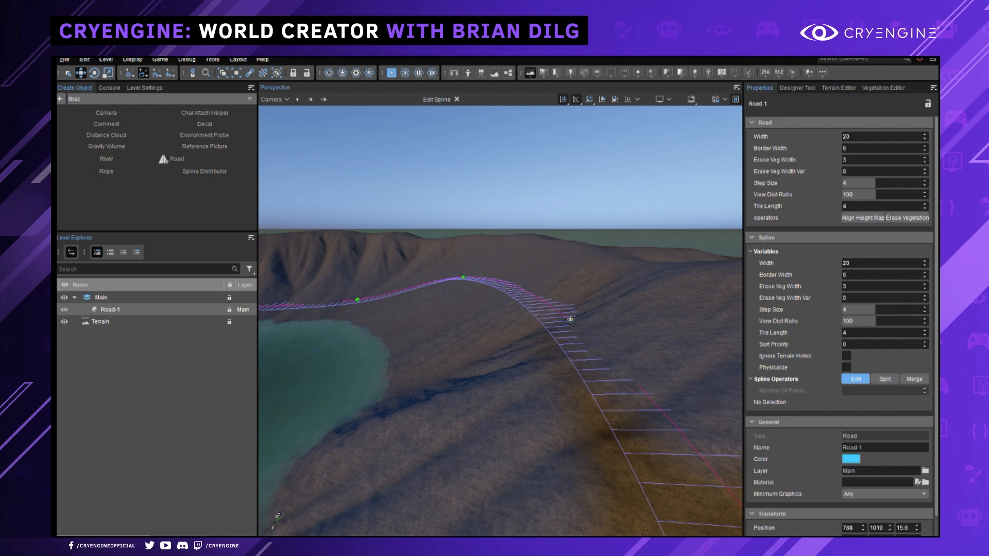
pyautogui.click(571, 319)
pyautogui.moveTo(567, 329); pyautogui.dragTo(588, 291, button='middle')
pyautogui.moveTo(588, 291); pyautogui.dragTo(586, 284, button='right')
pyautogui.click(507, 349)
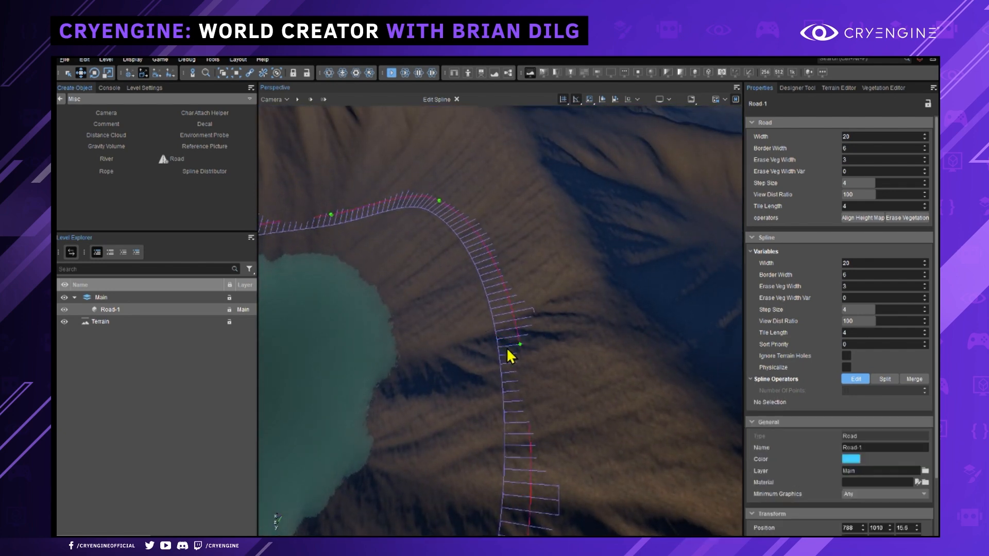
pyautogui.click(519, 344)
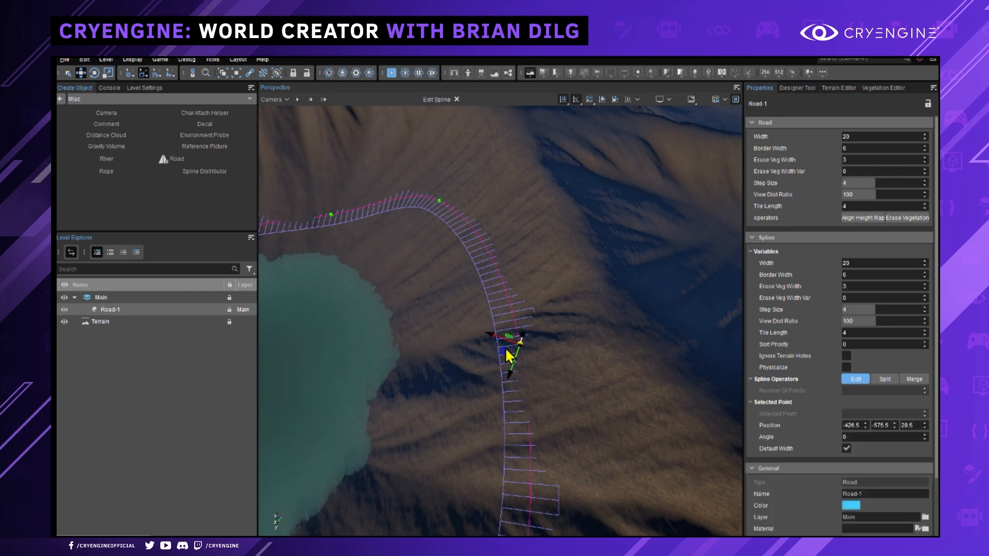
pyautogui.moveTo(507, 354); pyautogui.dragTo(542, 351)
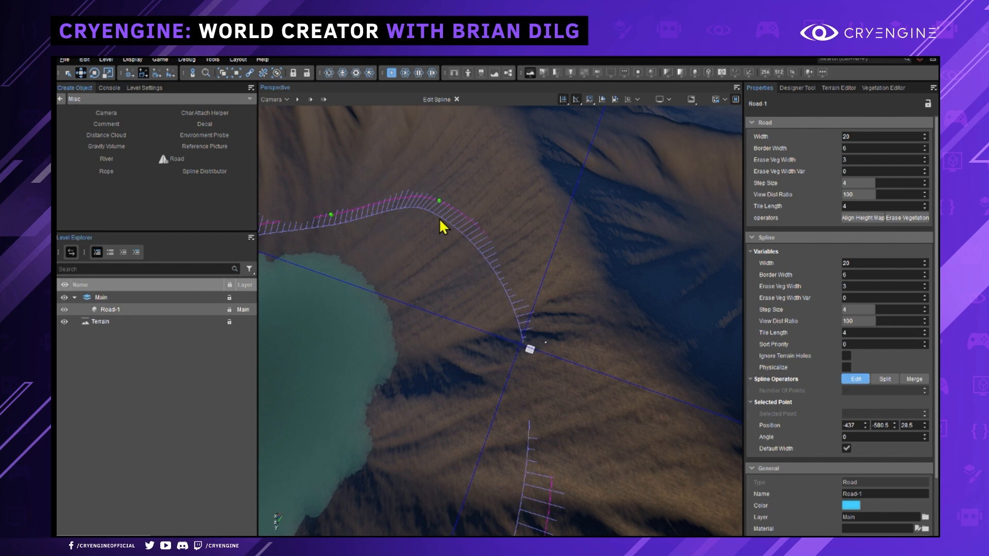
# - Delete the neighbouring road point at the bend above the crater lake
pyautogui.click(438, 201)
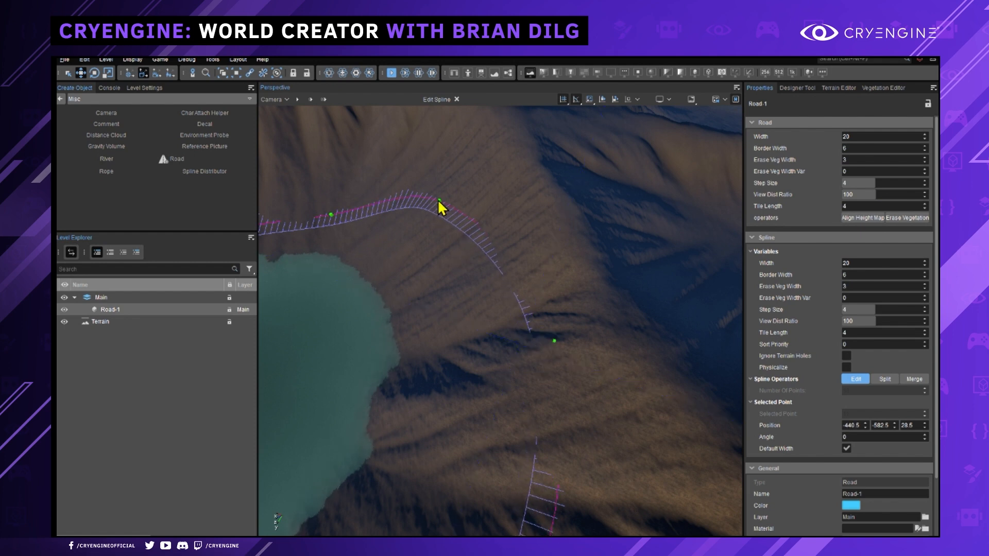
pyautogui.press('Delete')
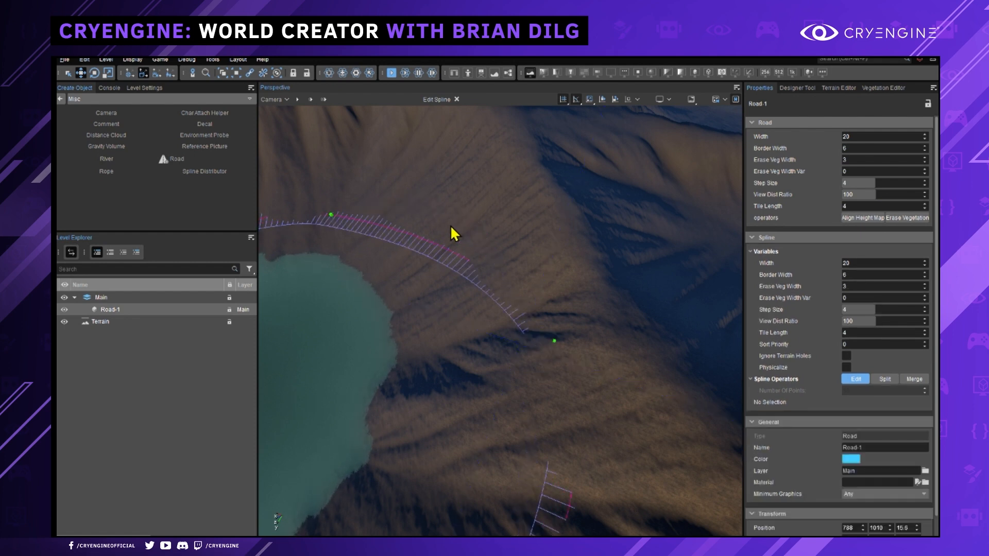
# - Insert a road point at the bend above the crater lake and move it outward to about -350, -664.5, 24.5
pyautogui.keyDown('ctrl'); pyautogui.click(421, 208); pyautogui.keyUp('ctrl')
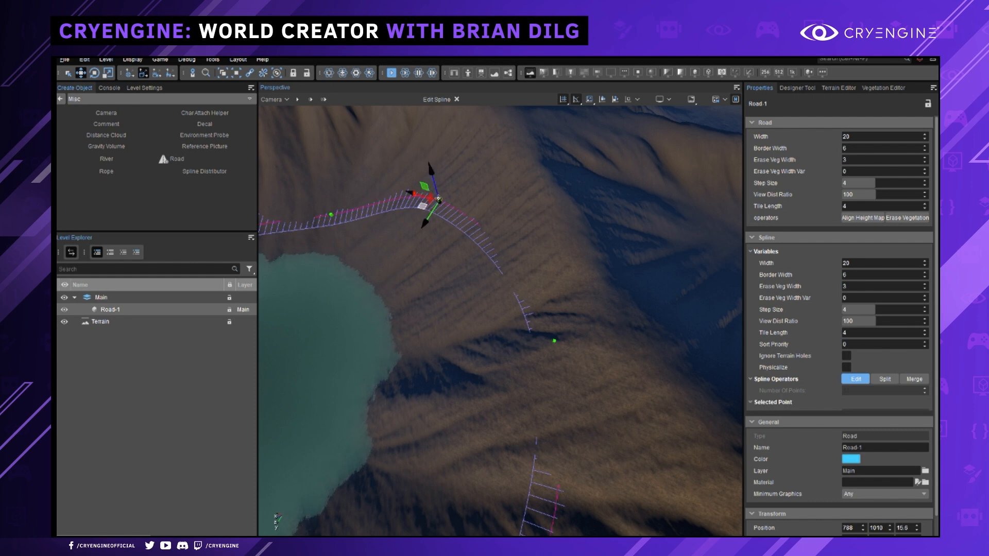
pyautogui.click(424, 205)
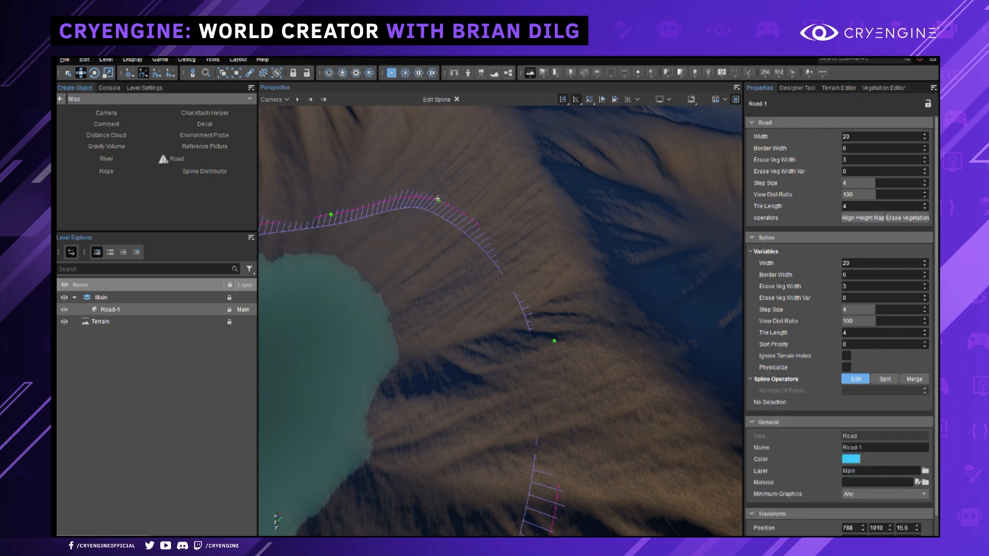
pyautogui.click(438, 200)
pyautogui.moveTo(428, 217); pyautogui.dragTo(457, 97)
pyautogui.click(457, 99)
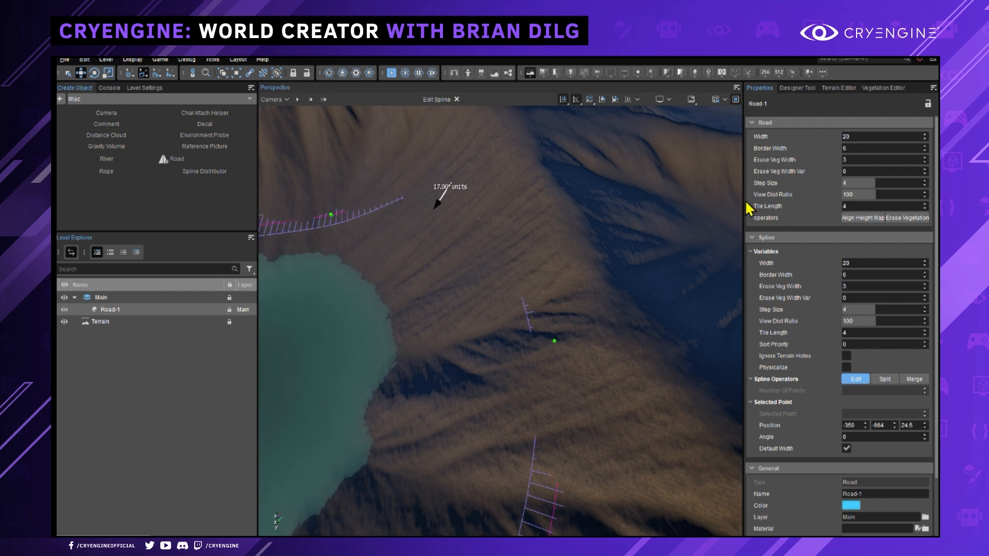
# - Align the terrain height map to the reshaped road and view the carved roadbed along the crater
pyautogui.click(864, 220)
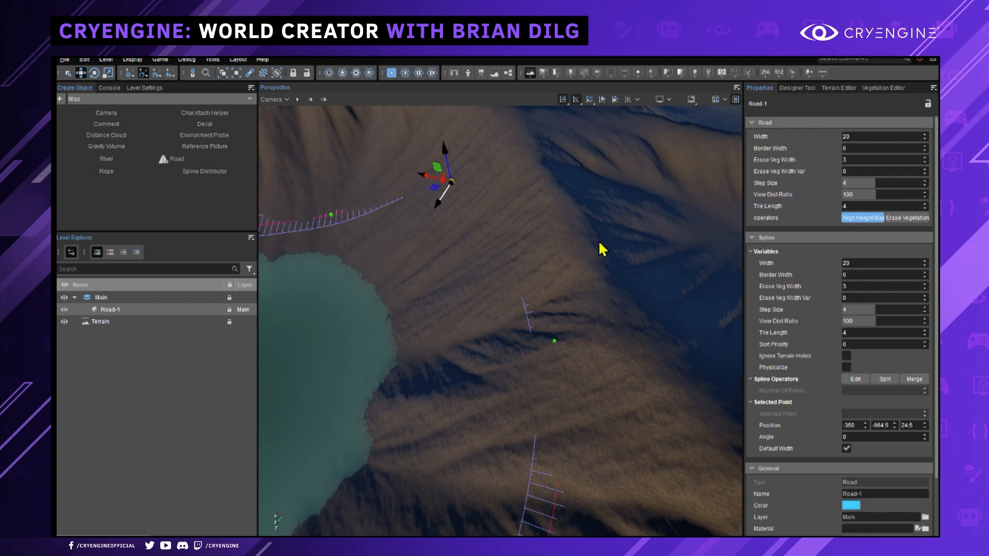
pyautogui.moveTo(598, 237); pyautogui.dragTo(597, 198, button='right')
pyautogui.press('w')
pyautogui.press('w')
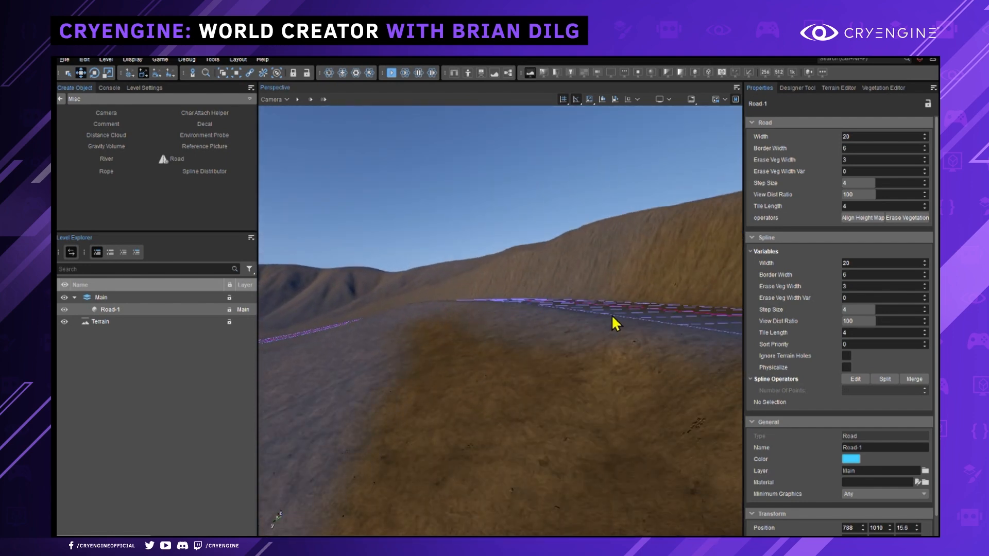
pyautogui.press('w')
pyautogui.moveTo(616, 320); pyautogui.dragTo(762, 351, button='right')
pyautogui.press('w')
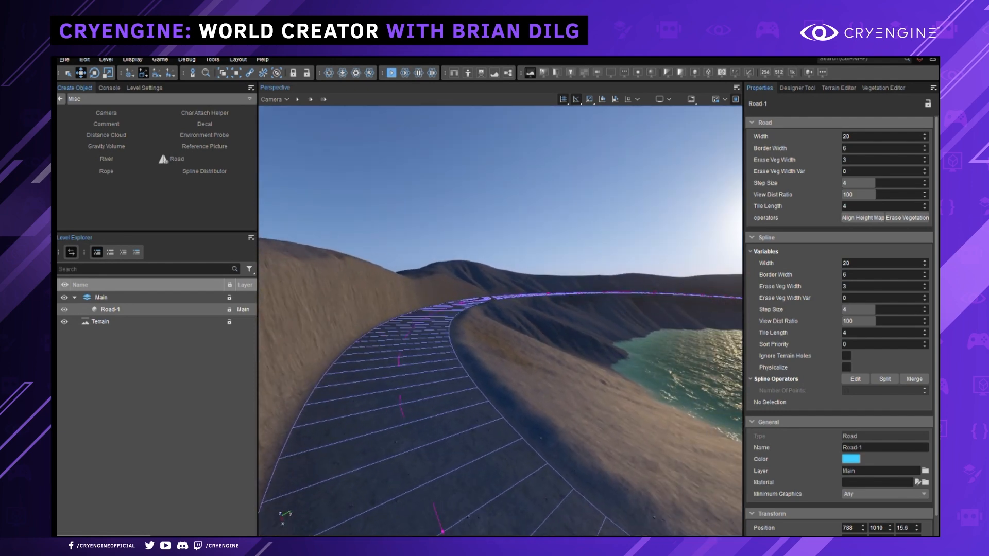
pyautogui.moveTo(670, 383); pyautogui.dragTo(749, 391, button='right')
pyautogui.press('s')
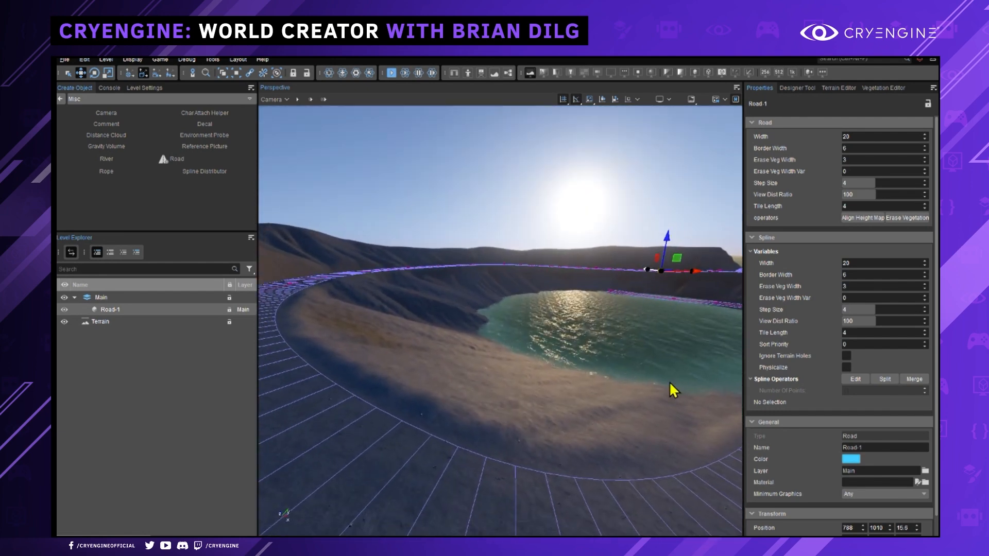
# - Deselect the road and examine the carved roadbed around the crater lake and through the bends beyond it
pyautogui.click(670, 383)
pyautogui.press('w')
pyautogui.moveTo(669, 383); pyautogui.dragTo(613, 382, button='right')
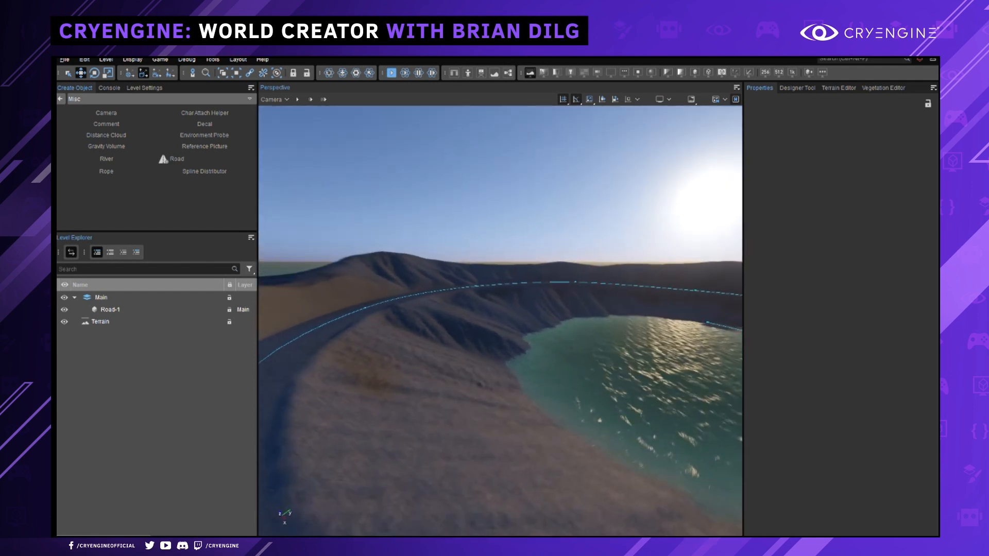
pyautogui.moveTo(664, 360); pyautogui.dragTo(619, 355, button='right')
pyautogui.moveTo(619, 355); pyautogui.dragTo(664, 386, button='middle')
pyautogui.moveTo(619, 356); pyautogui.dragTo(680, 390, button='right')
pyautogui.press('w')
pyautogui.moveTo(613, 395); pyautogui.dragTo(654, 401, button='right')
pyautogui.press('w')
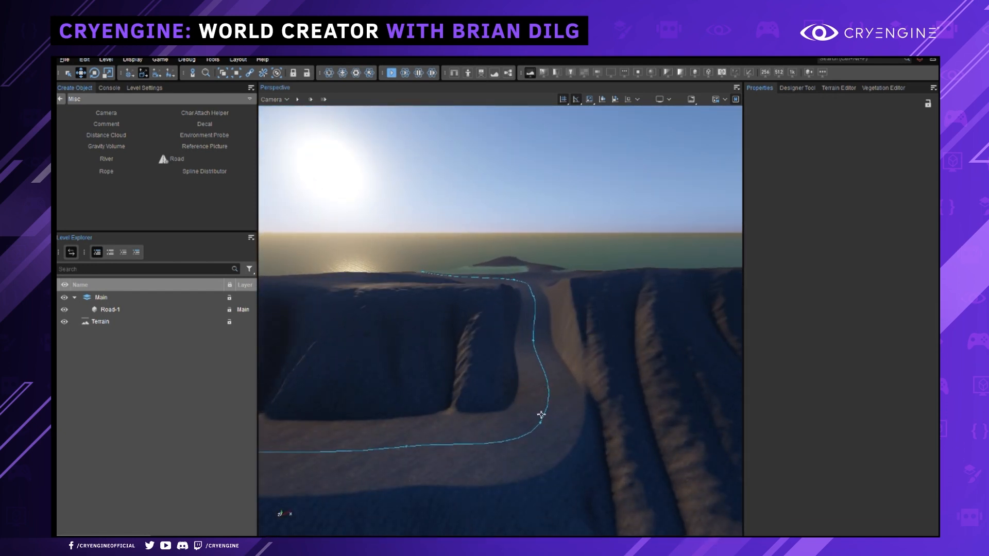
pyautogui.press('s')
pyautogui.moveTo(537, 422); pyautogui.dragTo(473, 415, button='right')
pyautogui.moveTo(616, 469); pyautogui.dragTo(617, 468, button='right')
pyautogui.press('d')
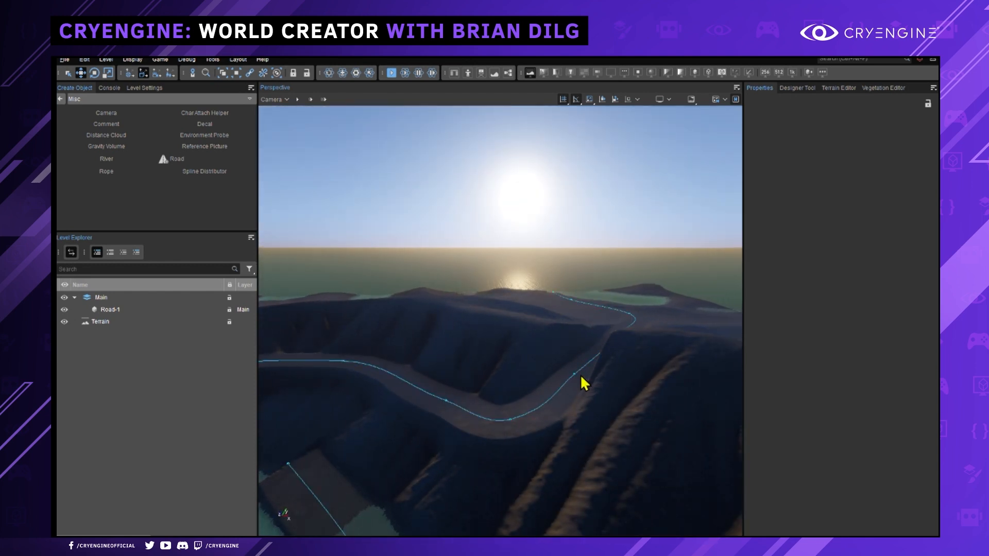
# - Select the road again, check its course around the crater lake, and deselect it
pyautogui.click(571, 300)
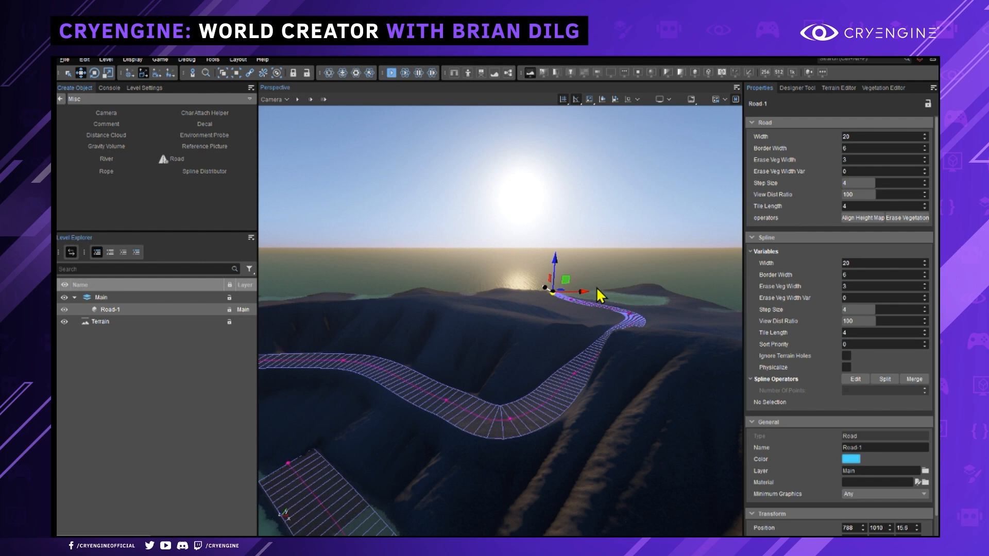
pyautogui.moveTo(699, 256); pyautogui.dragTo(685, 265, button='right')
pyautogui.moveTo(600, 373); pyautogui.dragTo(585, 382, button='right')
pyautogui.moveTo(441, 302); pyautogui.dragTo(431, 297, button='right')
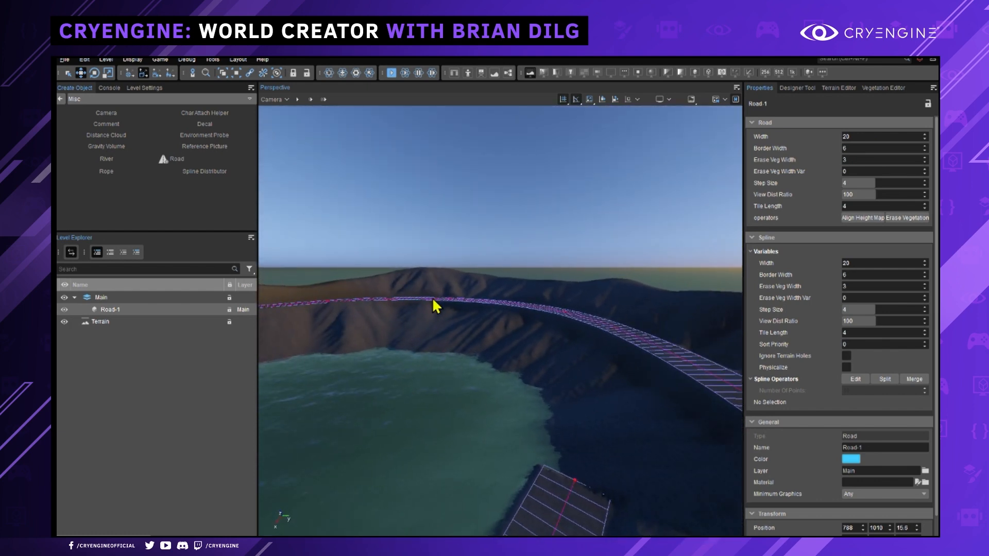
pyautogui.moveTo(579, 353); pyautogui.dragTo(578, 353, button='right')
pyautogui.moveTo(641, 404); pyautogui.dragTo(660, 412, button='right')
pyautogui.click(641, 402)
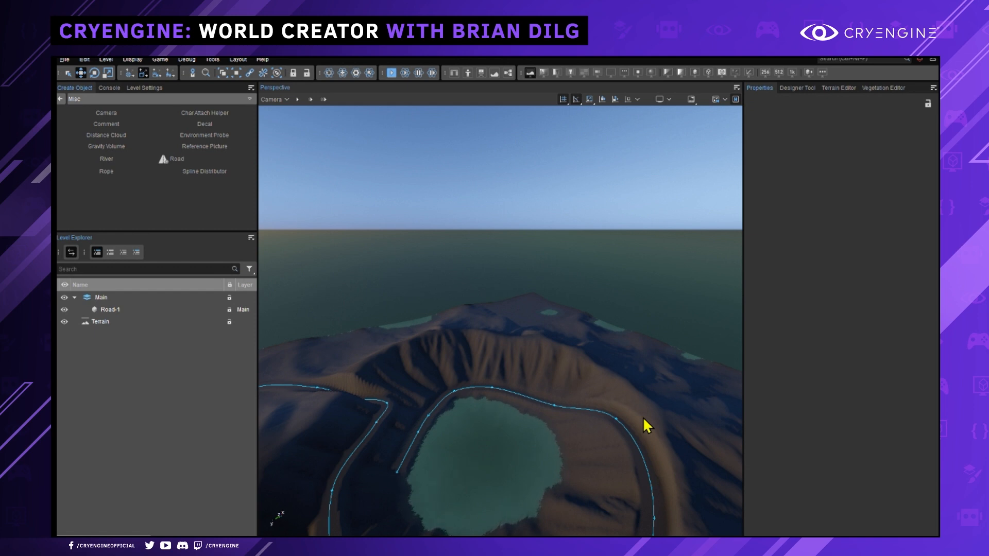
# - Examine the whole road route from the outer slope to the loop around the crater lake
pyautogui.moveTo(541, 254); pyautogui.dragTo(542, 222, button='right')
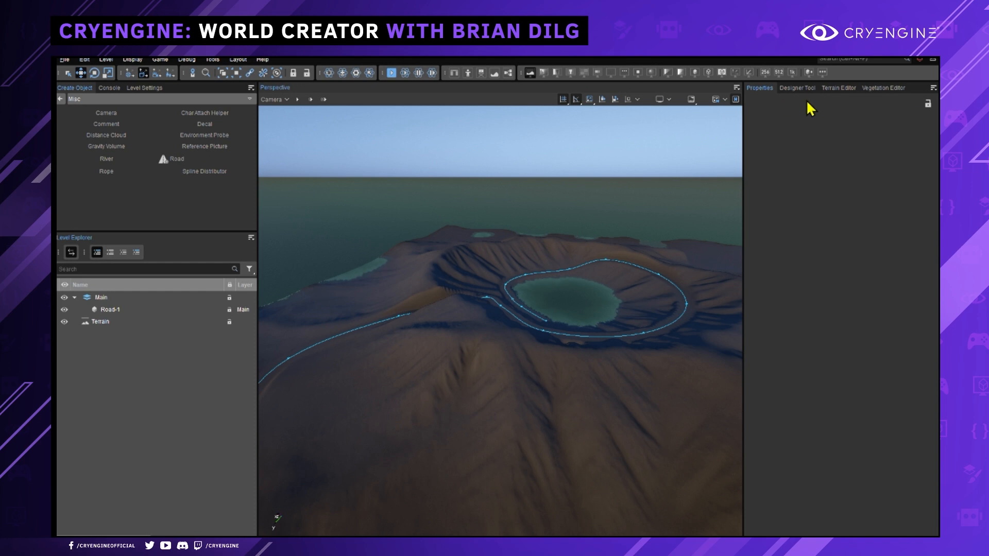
pyautogui.moveTo(598, 203); pyautogui.dragTo(660, 199, button='right')
pyautogui.press('a')
pyautogui.press('w')
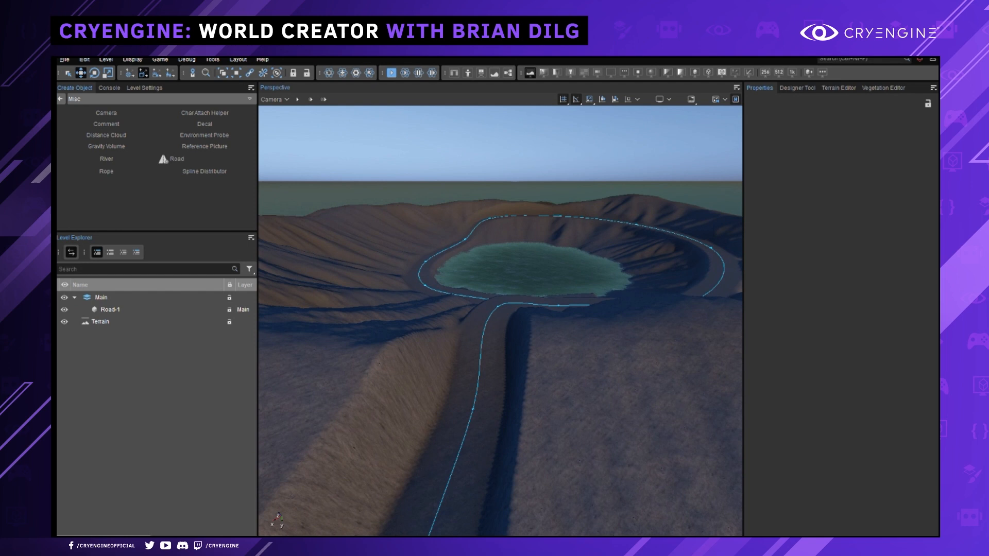
pyautogui.moveTo(592, 212); pyautogui.dragTo(605, 209, button='right')
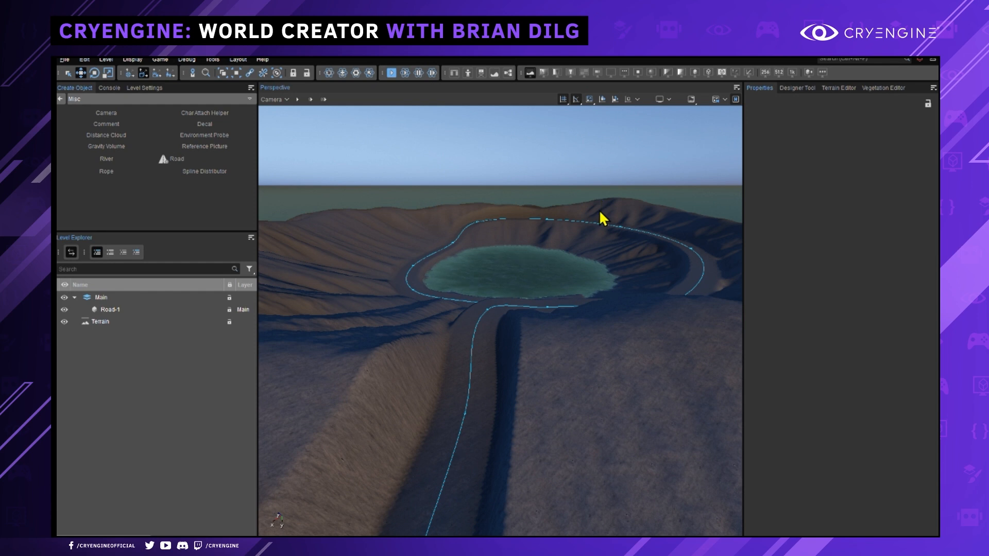
pyautogui.moveTo(663, 190); pyautogui.dragTo(636, 229, button='middle')
pyautogui.moveTo(663, 190); pyautogui.dragTo(648, 188, button='right')
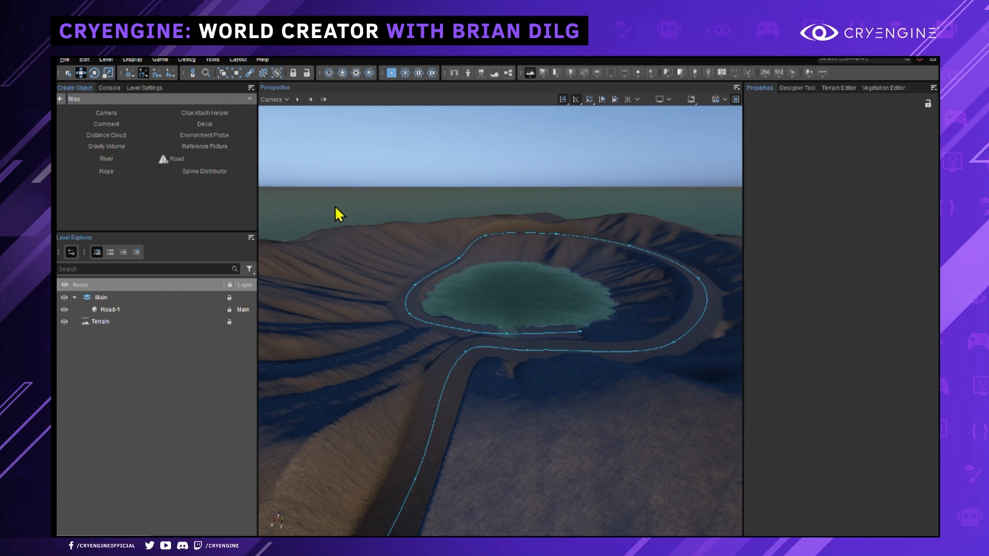
pyautogui.moveTo(591, 218); pyautogui.dragTo(601, 212, button='middle')
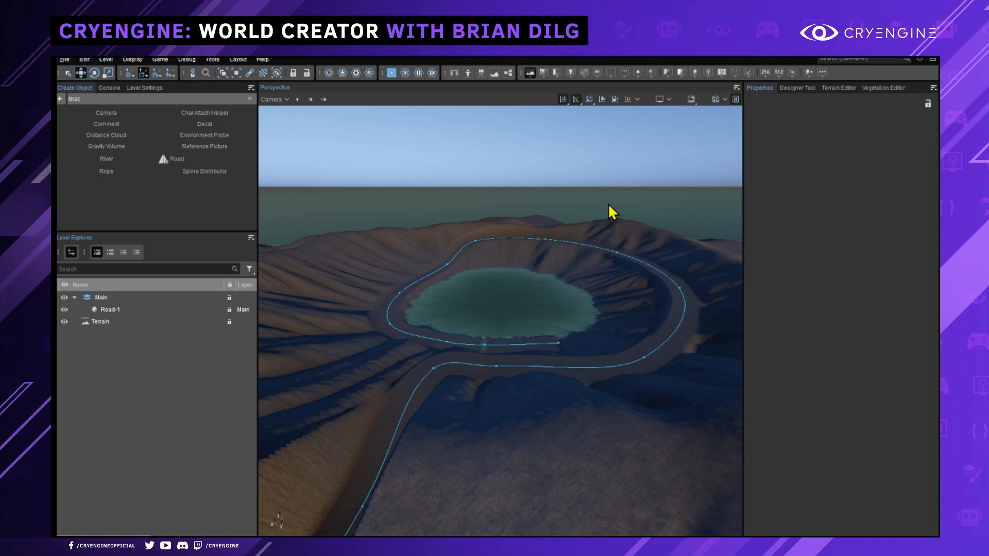
# - Open the existing level canyon_a_4k
pyautogui.click(65, 60)
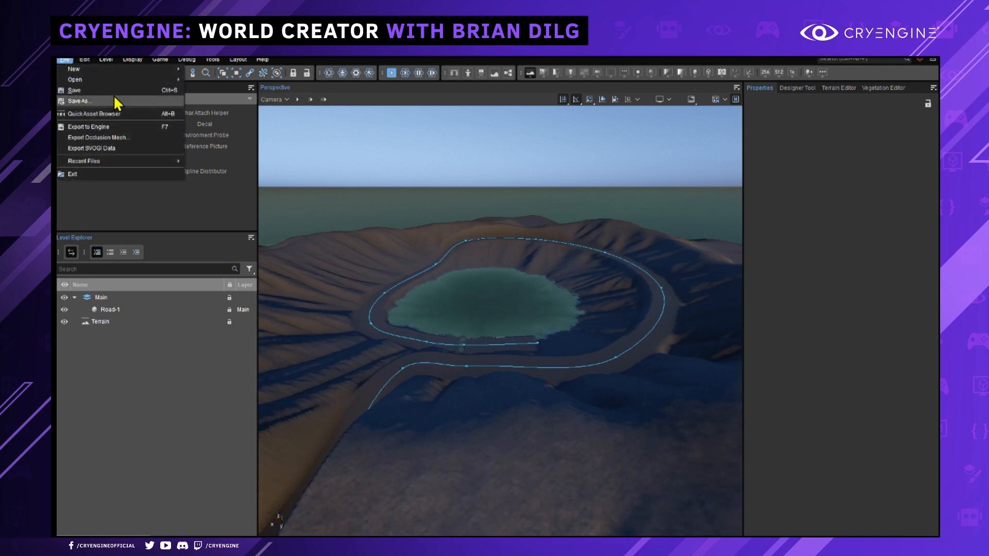
pyautogui.moveTo(121, 78)
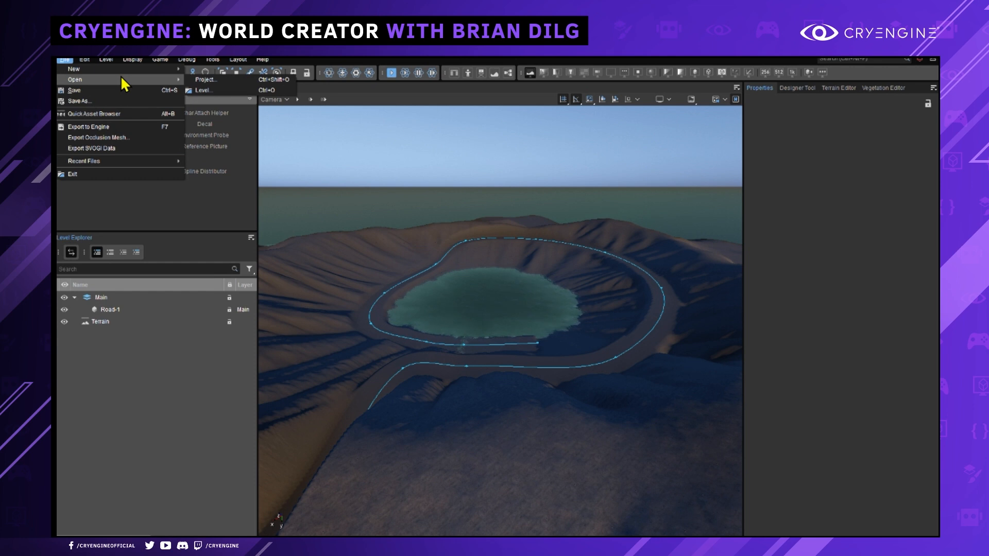
pyautogui.click(206, 91)
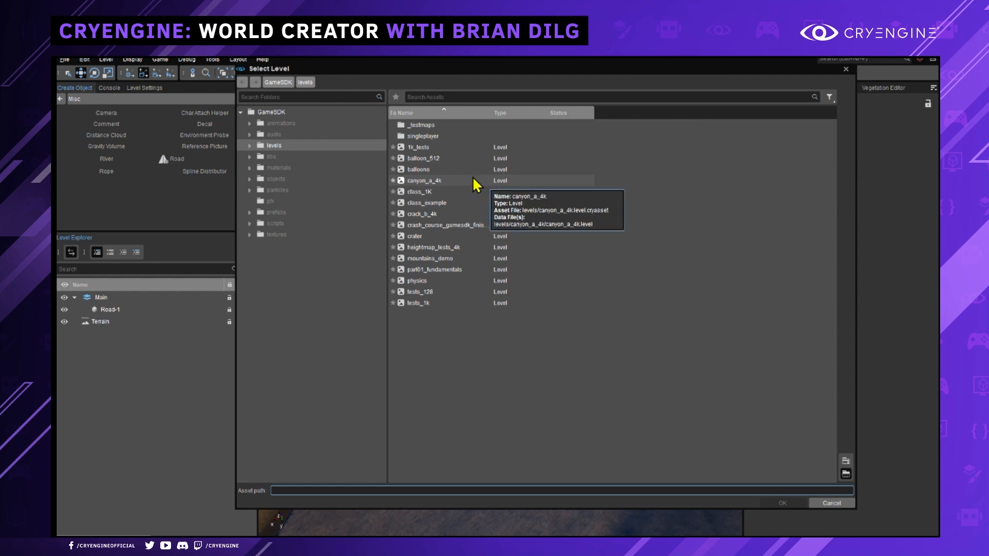
pyautogui.doubleClick(446, 181)
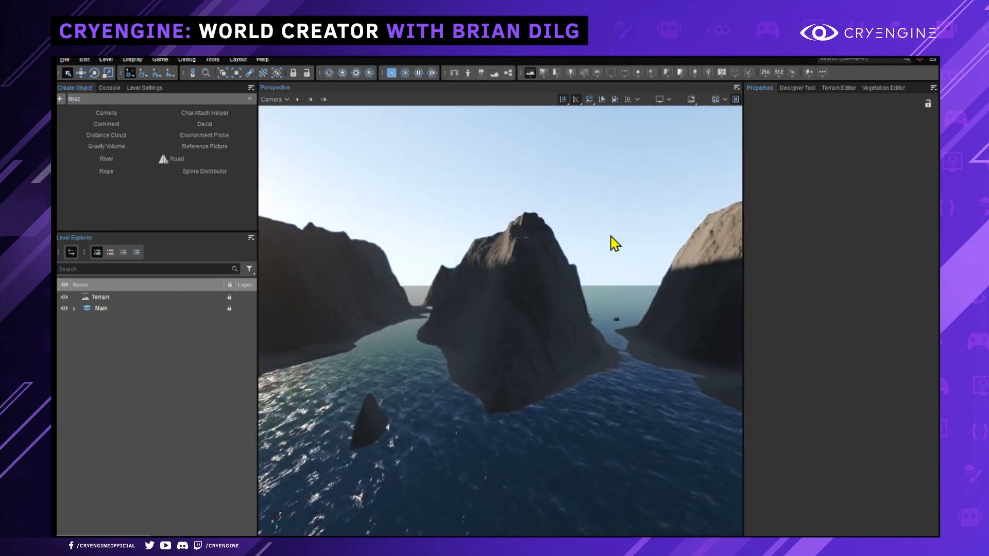
# - Dismiss the player spawn warning and examine the canyon level's rocky islands from above and close up
pyautogui.press('s')
pyautogui.moveTo(611, 236); pyautogui.dragTo(615, 255, button='right')
pyautogui.moveTo(605, 236); pyautogui.dragTo(604, 269, button='middle')
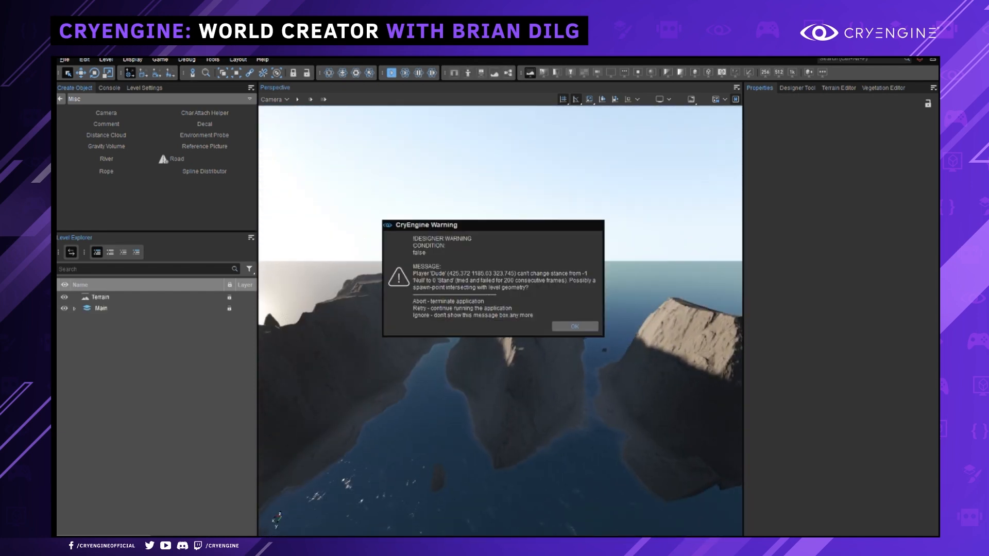
pyautogui.press('Return')
pyautogui.moveTo(604, 237); pyautogui.dragTo(513, 271, button='right')
pyautogui.moveTo(556, 335); pyautogui.dragTo(666, 315, button='right')
pyautogui.press('w')
pyautogui.press('a')
pyautogui.press('w')
pyautogui.scroll(1, 701, 315)
pyautogui.press('w')
pyautogui.moveTo(538, 417); pyautogui.dragTo(499, 332, button='right')
pyautogui.press('a')
pyautogui.press('w')
pyautogui.press('w')
pyautogui.press('w')
pyautogui.press('w')
pyautogui.press('w')
pyautogui.press('d')
pyautogui.press('w')
pyautogui.press('e')
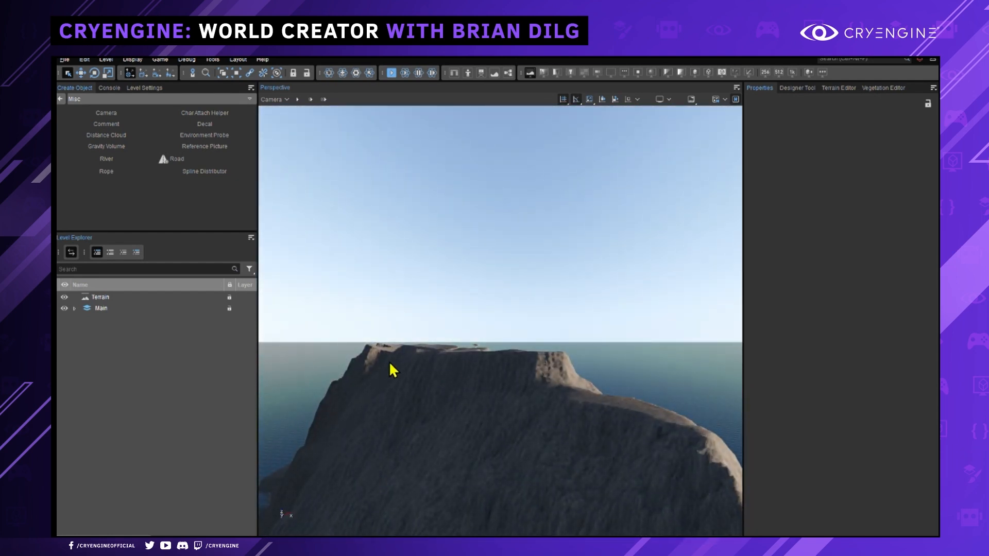
# - Expand the Main layer, select the chq_70m_sat_dish-1 brush and examine the satellite dish against the distant islands
pyautogui.click(75, 308)
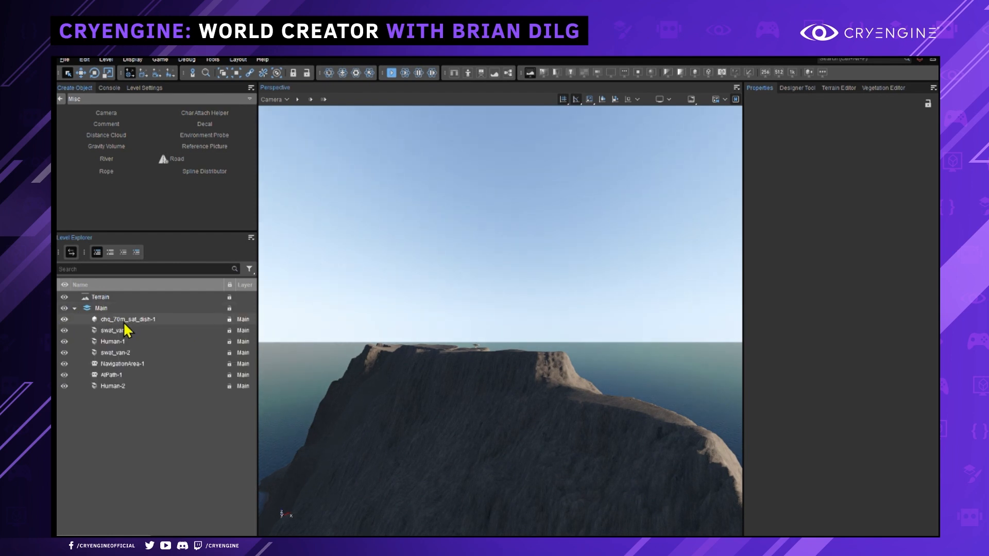
pyautogui.doubleClick(135, 320)
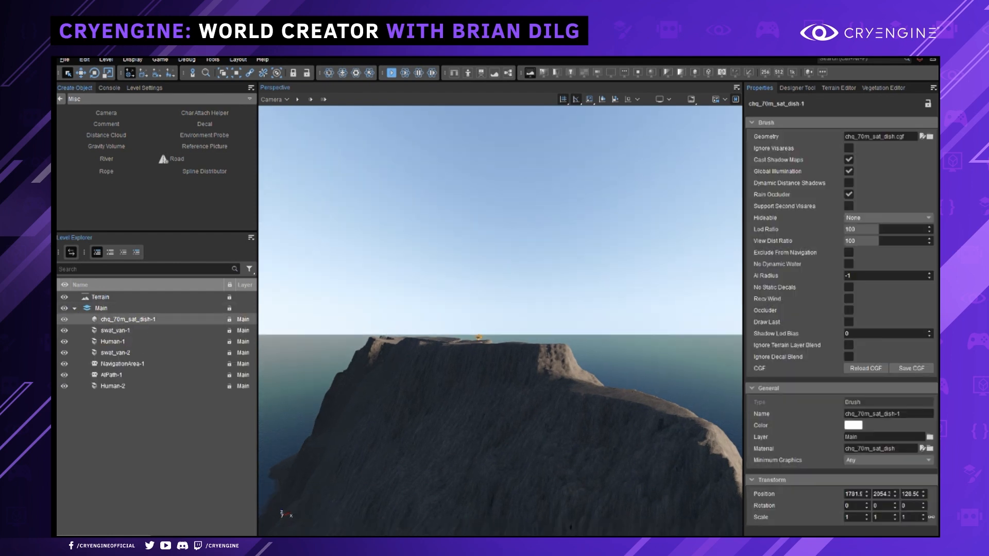
pyautogui.keyDown('alt'); pyautogui.moveTo(517, 368); pyautogui.dragTo(530, 368, button='middle'); pyautogui.keyUp('alt')
pyautogui.press('w')
pyautogui.moveTo(530, 367); pyautogui.dragTo(576, 361, button='right')
pyautogui.press('s')
pyautogui.moveTo(623, 251); pyautogui.dragTo(629, 256, button='right')
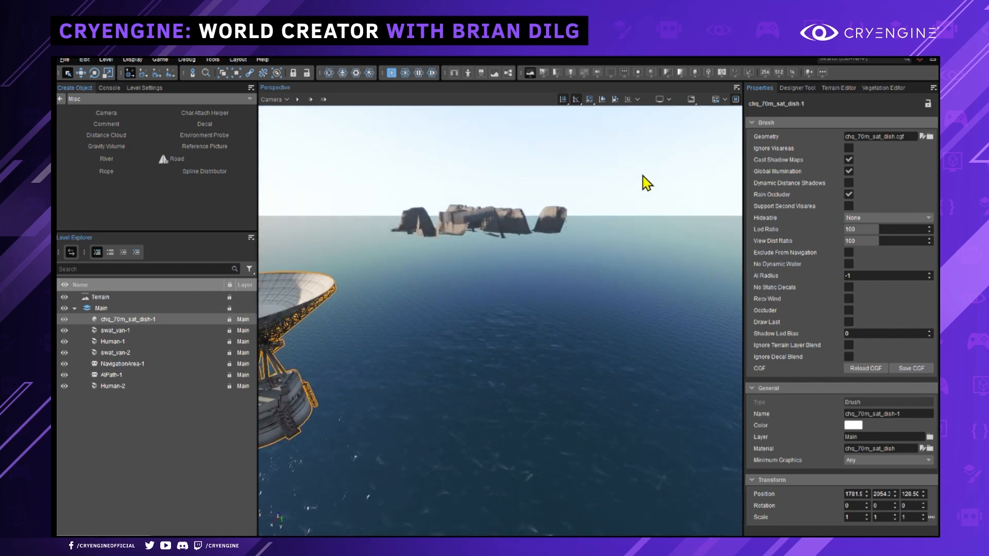
# - Review the Terrain Editor's terrain editing commands, open Resize Terrain for the canyon level, and cancel it
pyautogui.click(845, 90)
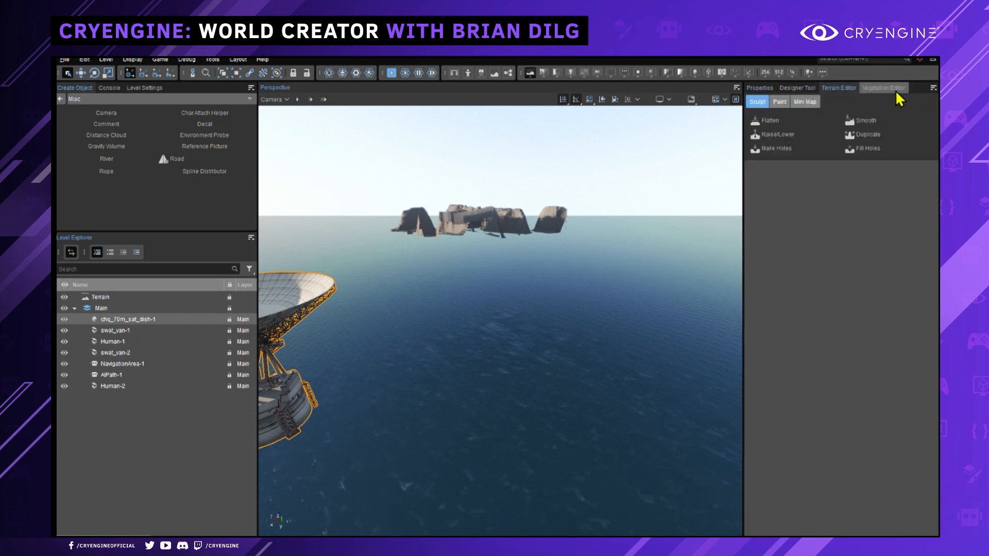
pyautogui.click(933, 88)
pyautogui.moveTo(913, 110)
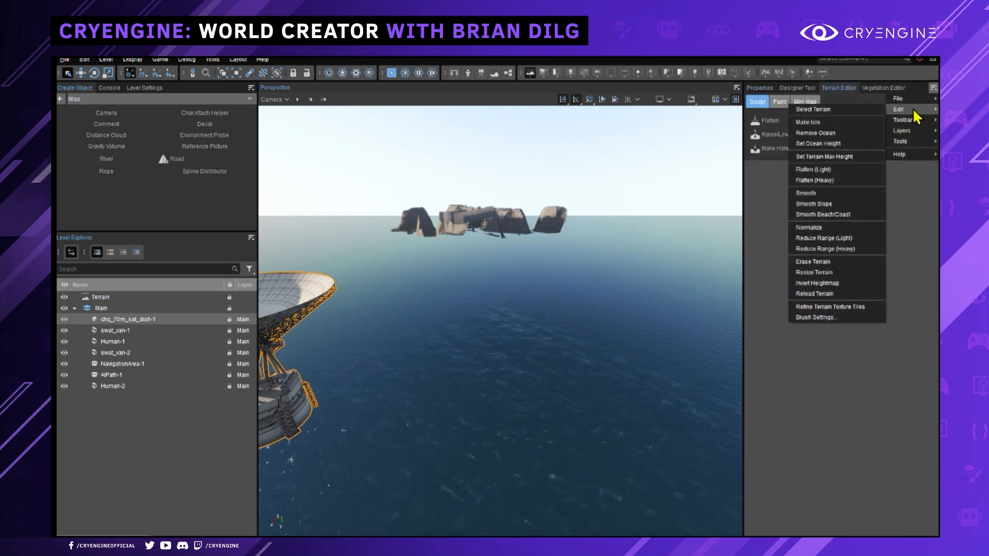
pyautogui.press('e')
pyautogui.moveTo(591, 292); pyautogui.dragTo(608, 304, button='right')
pyautogui.press('e')
pyautogui.moveTo(621, 247); pyautogui.dragTo(621, 264, button='right')
pyautogui.press('e')
pyautogui.scroll(2, 605, 267)
pyautogui.click(933, 88)
pyautogui.moveTo(908, 109)
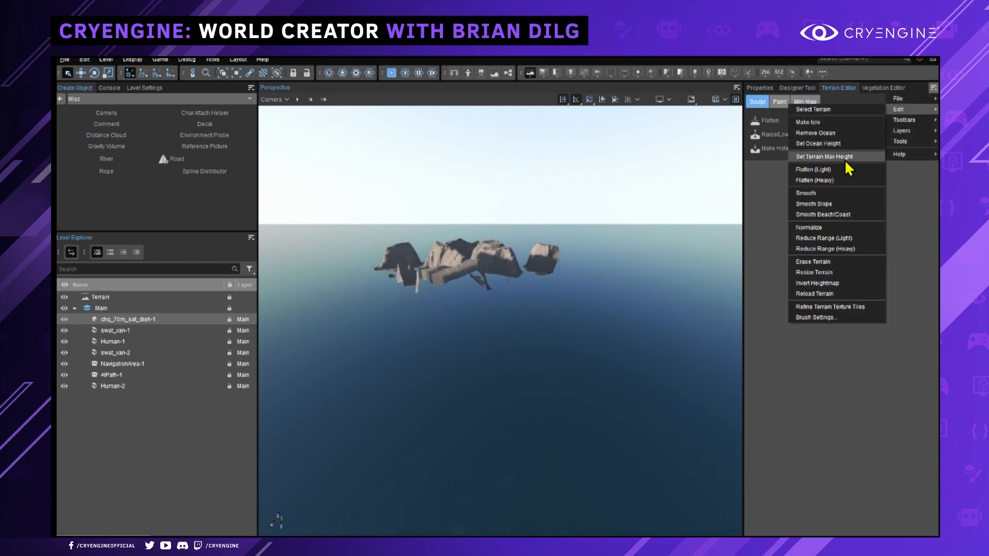
pyautogui.click(830, 273)
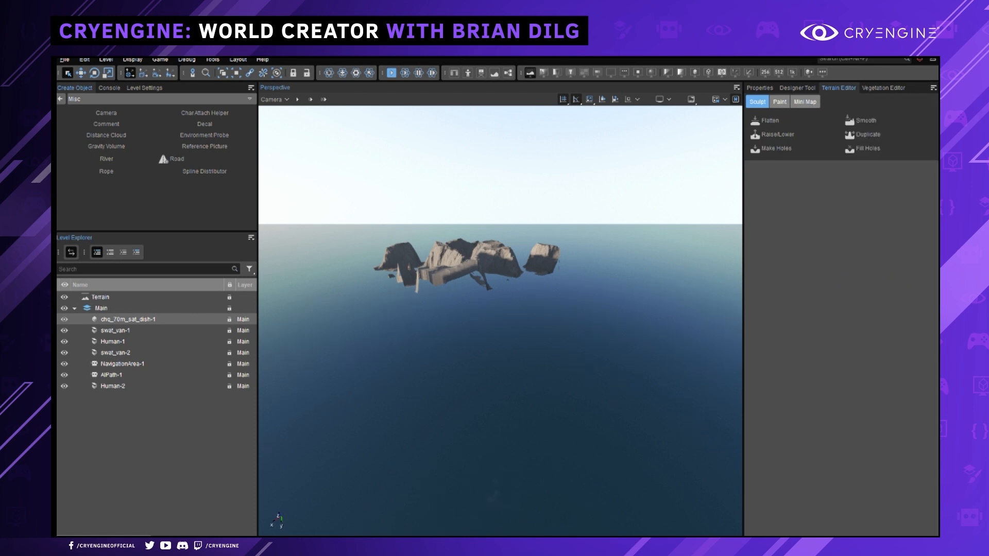
pyautogui.press('Escape')
# - Examine the canyon islands from high above and close in on the island carrying the satellite dish
pyautogui.moveTo(540, 232); pyautogui.dragTo(531, 286, button='middle')
pyautogui.moveTo(532, 313); pyautogui.dragTo(270, 327, button='right')
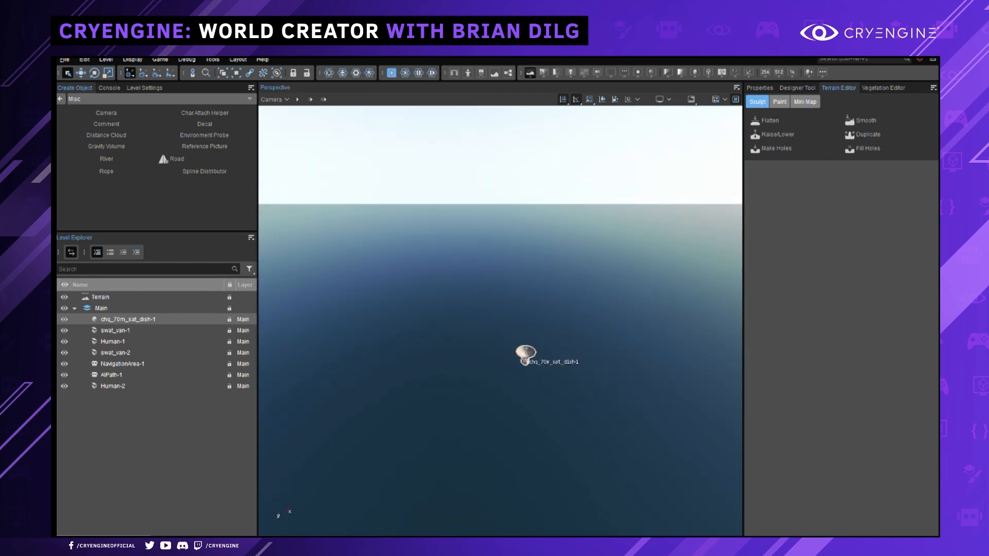
pyautogui.moveTo(526, 356); pyautogui.dragTo(793, 338, button='right')
pyautogui.moveTo(559, 257); pyautogui.dragTo(543, 313, button='middle')
pyautogui.scroll(5, 543, 313)
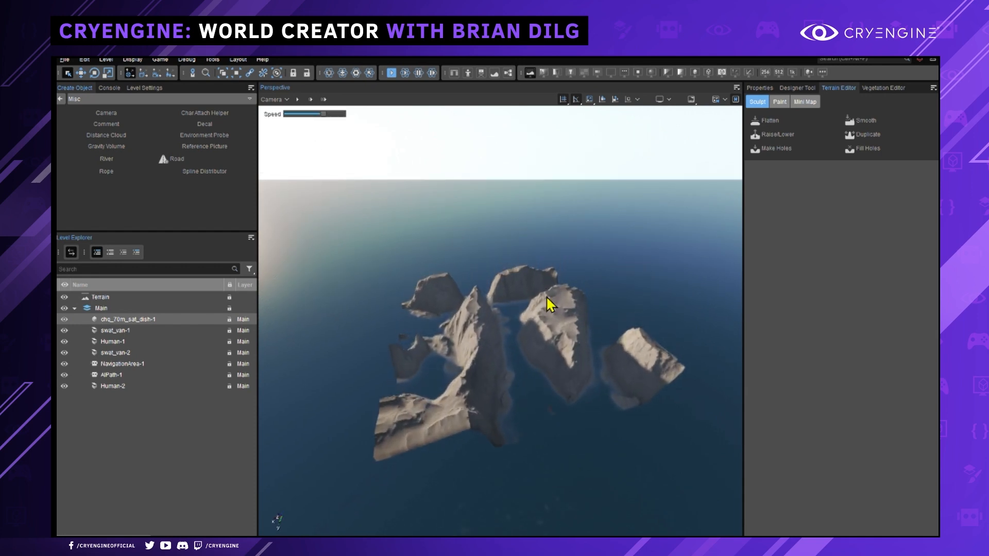
pyautogui.press('z')
pyautogui.moveTo(573, 332); pyautogui.dragTo(512, 399, button='right')
pyautogui.click(502, 398)
pyautogui.press('w')
pyautogui.moveTo(525, 354); pyautogui.dragTo(526, 350, button='right')
pyautogui.moveTo(475, 329); pyautogui.dragTo(440, 361, button='right')
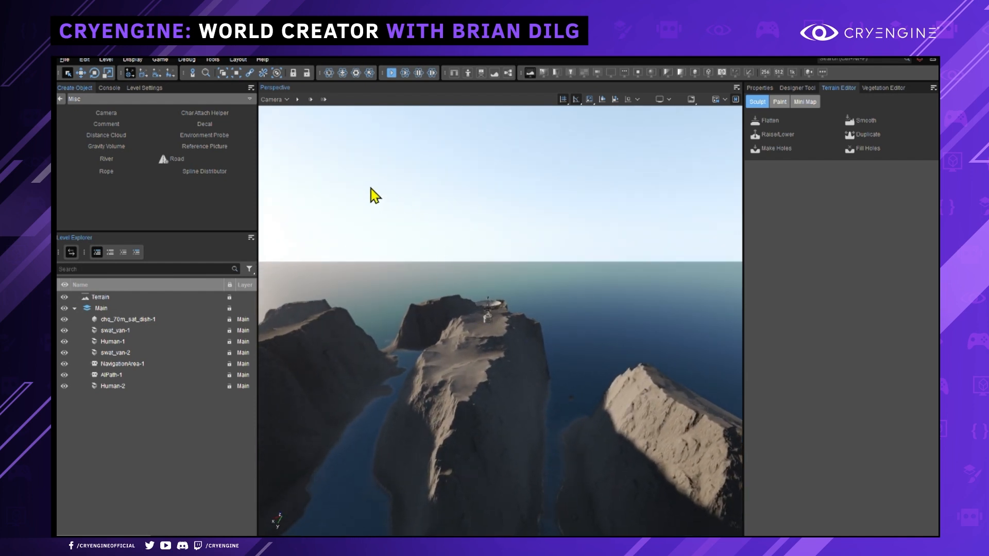
# - Reopen the crater level with the winding road from the recently used levels
pyautogui.click(66, 62)
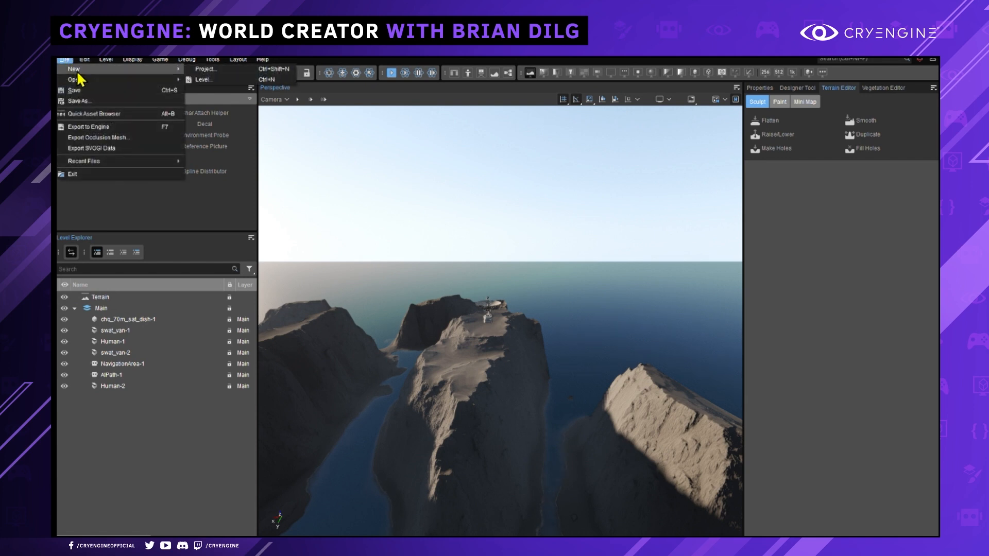
pyautogui.click(409, 209)
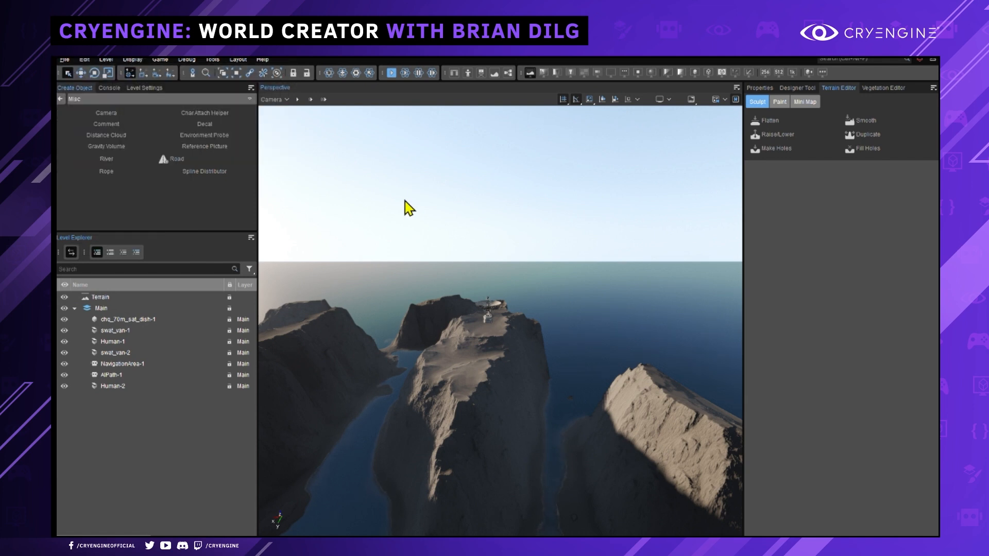
pyautogui.click(66, 61)
pyautogui.moveTo(90, 80)
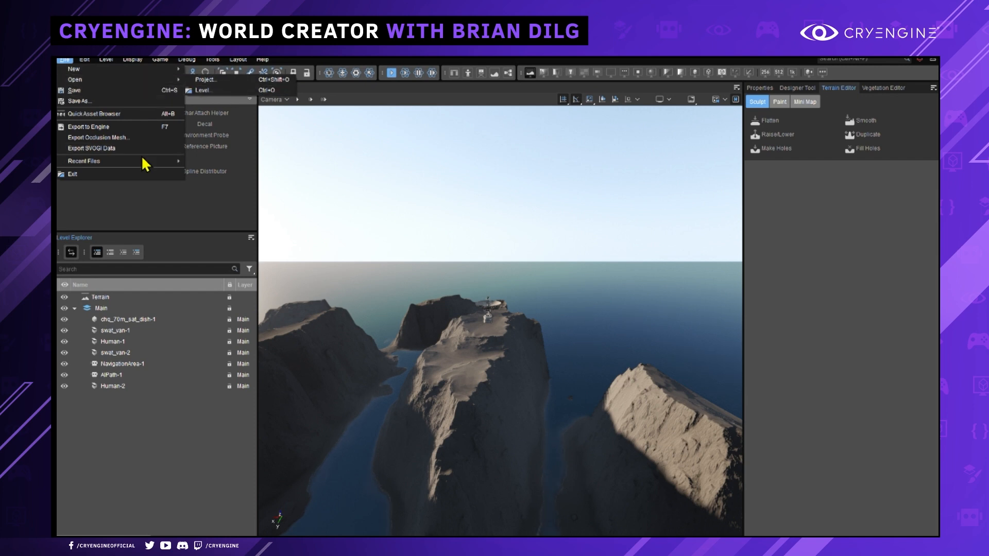
pyautogui.moveTo(143, 161)
pyautogui.click(246, 172)
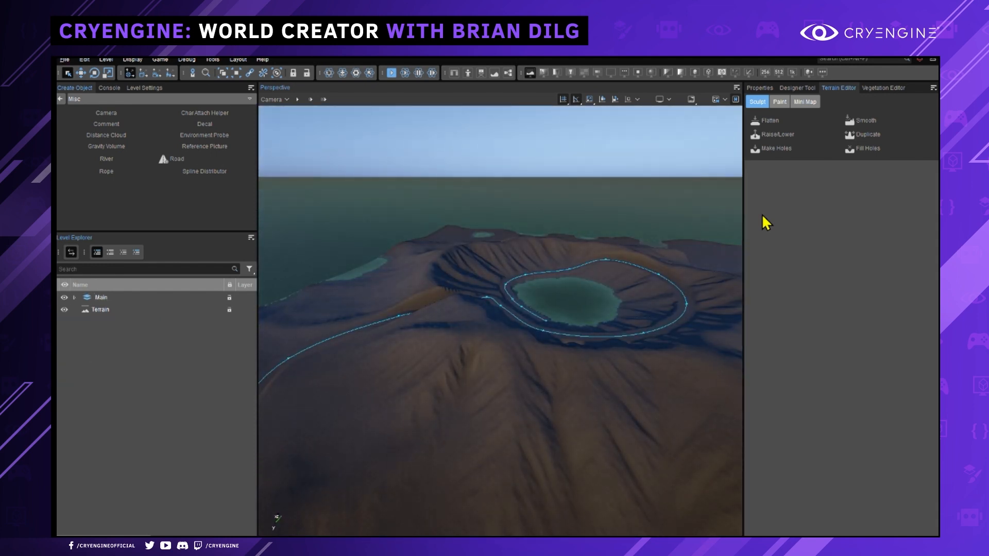
# - Resize the crater level's terrain to a 4096 x 4096 heightmap resolution, keeping the meters per unit
pyautogui.moveTo(647, 190)
pyautogui.mouseDown(button='right')
pyautogui.moveTo(650, 206)
pyautogui.moveTo(660, 176)
pyautogui.mouseUp(button='right')
pyautogui.press('s')
pyautogui.press('s')
pyautogui.scroll(1, 648, 190)
pyautogui.press('w')
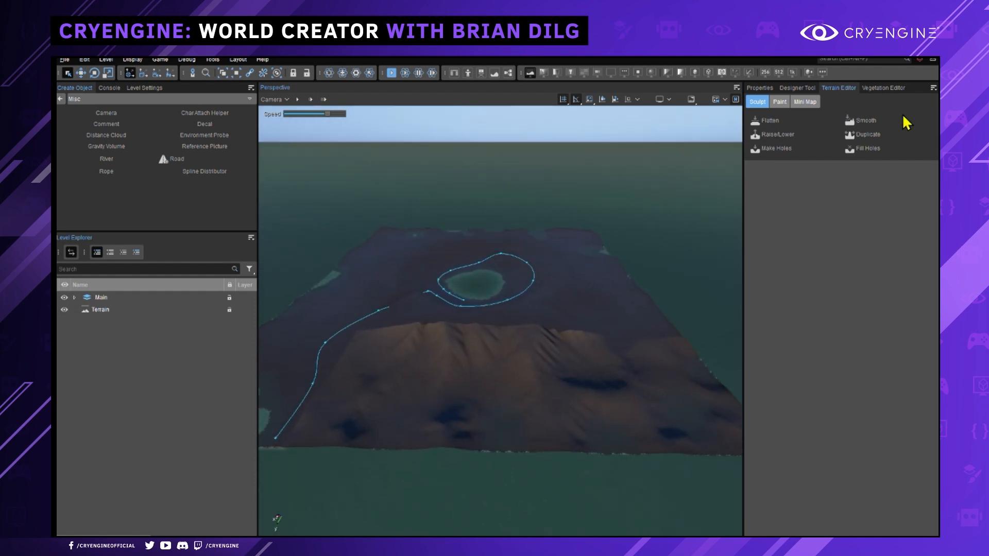
pyautogui.click(933, 87)
pyautogui.moveTo(912, 110)
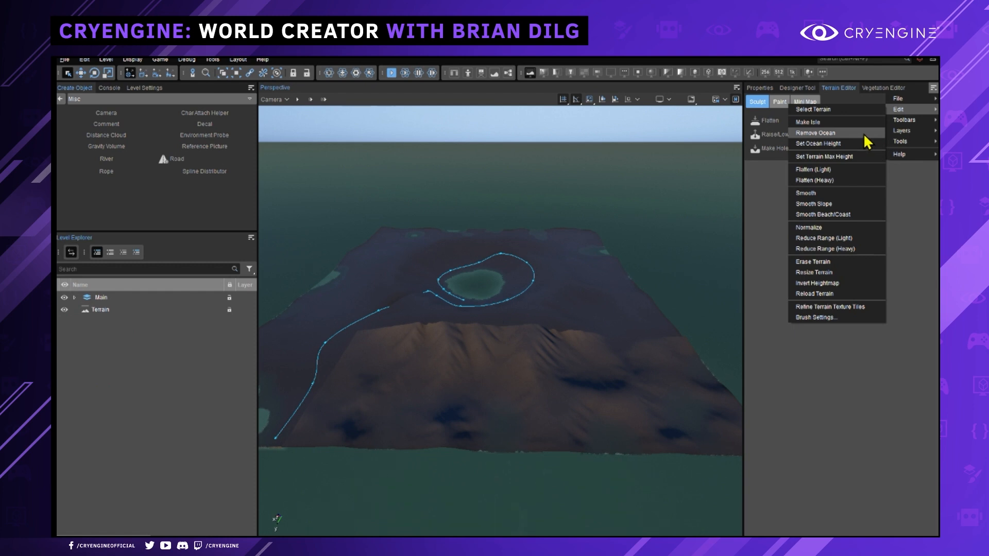
pyautogui.click(826, 271)
pyautogui.click(629, 212)
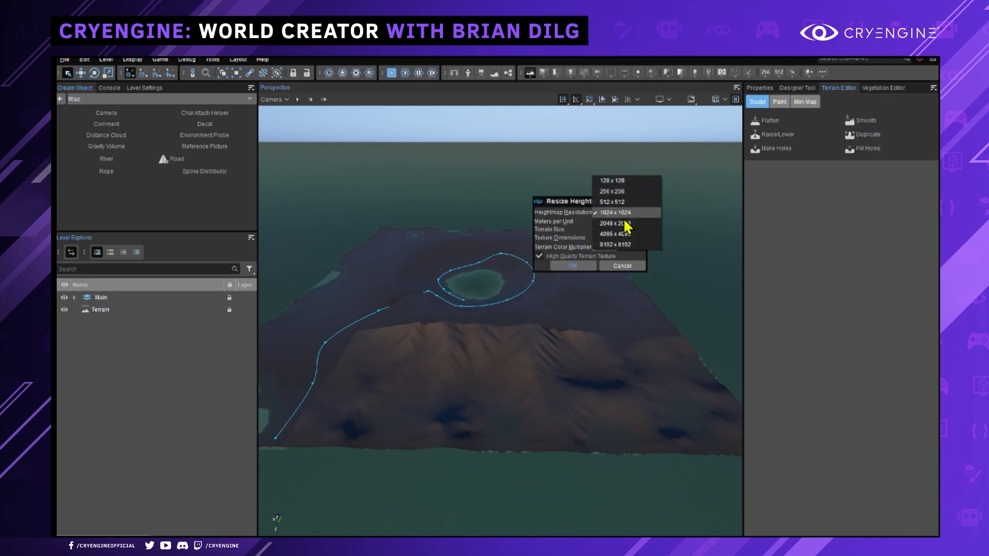
pyautogui.click(624, 238)
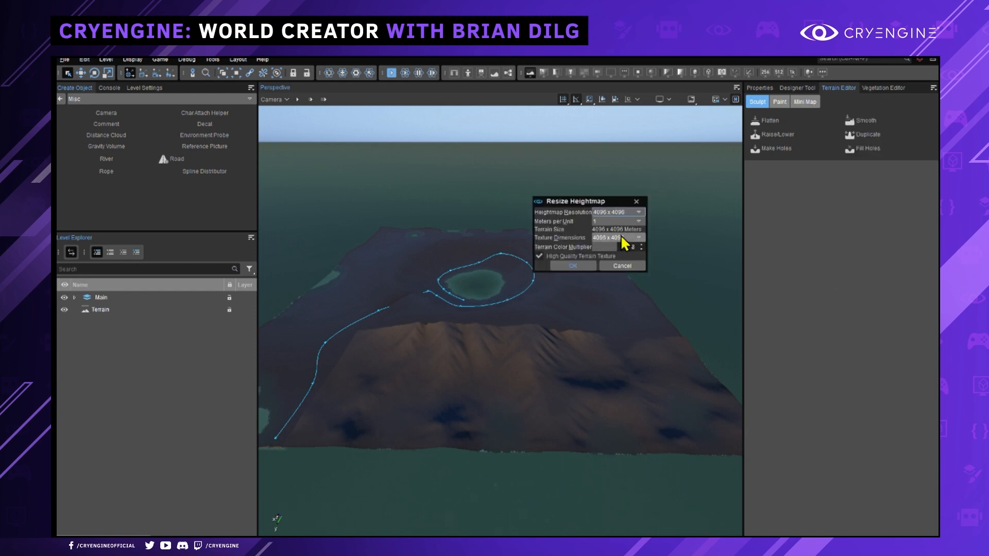
pyautogui.click(577, 267)
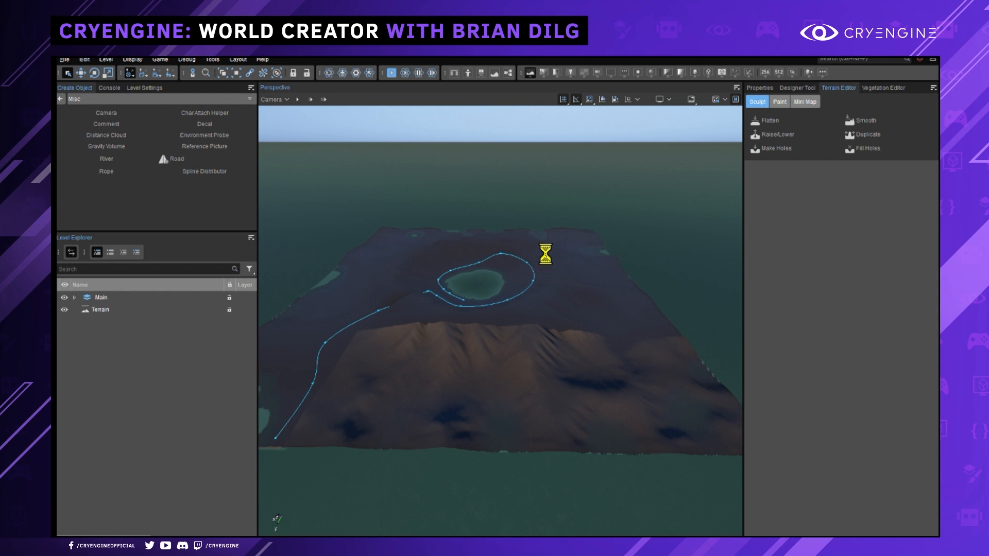
# - Reopen Resize Terrain for the enlarged crater terrain and set the meters per unit to 0.25
pyautogui.moveTo(546, 255); pyautogui.dragTo(494, 240, button='right')
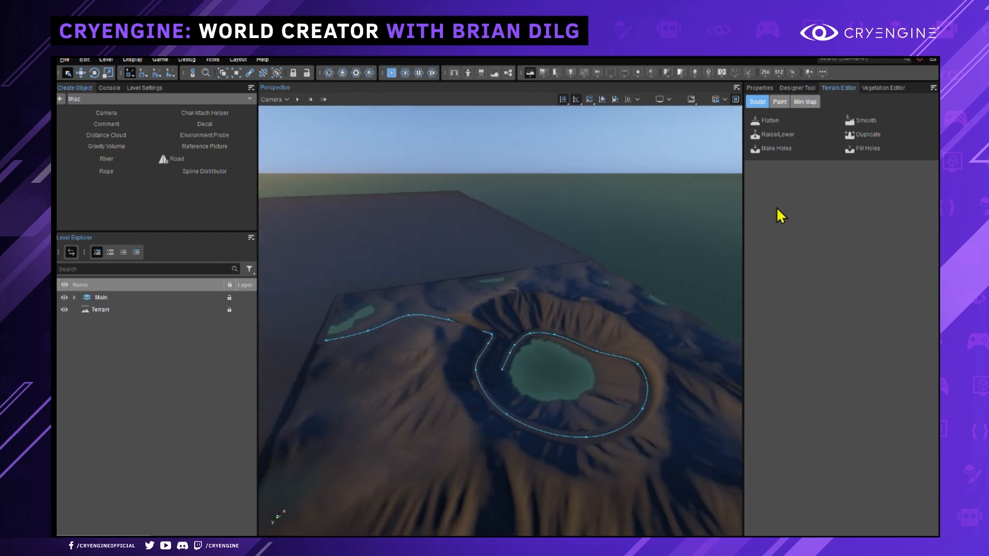
pyautogui.click(932, 89)
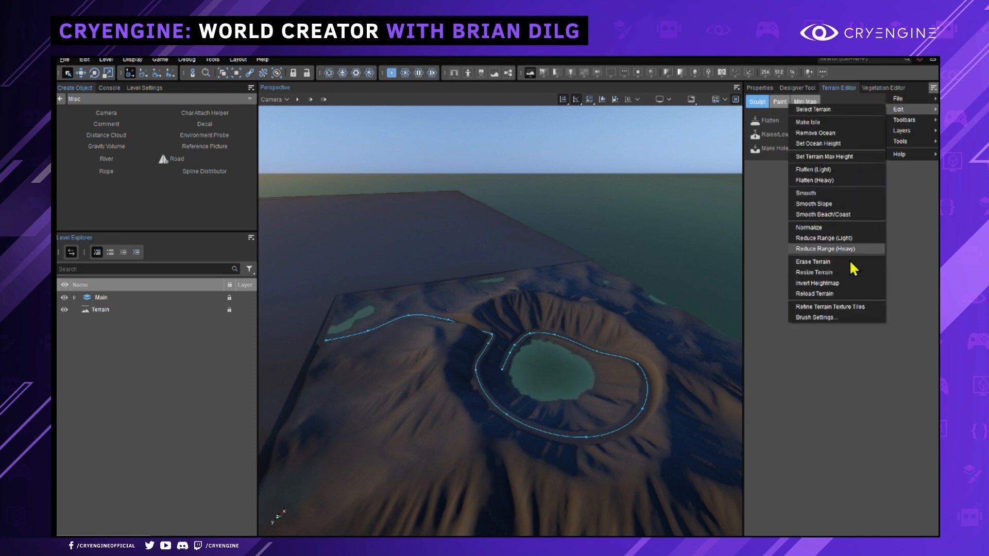
pyautogui.click(834, 273)
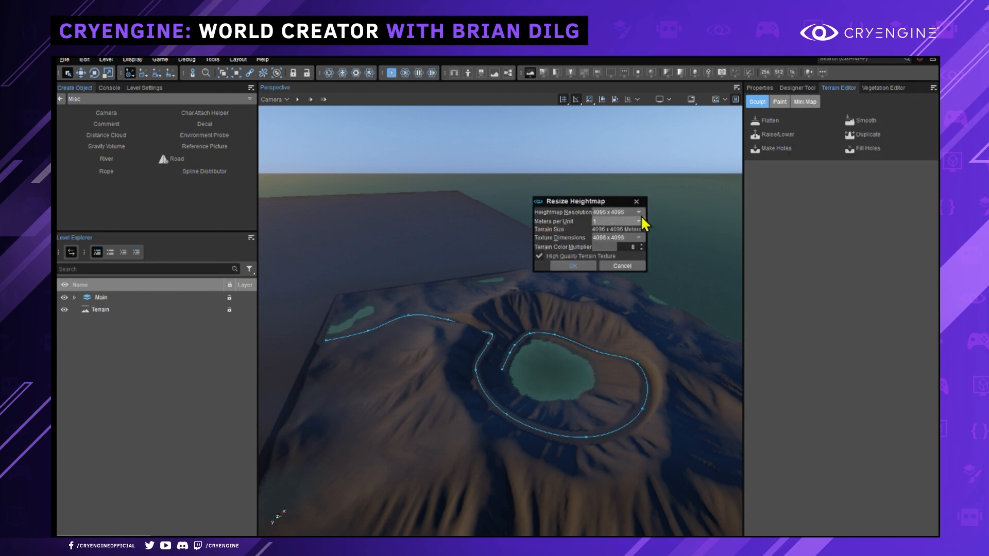
pyautogui.click(609, 221)
pyautogui.click(616, 202)
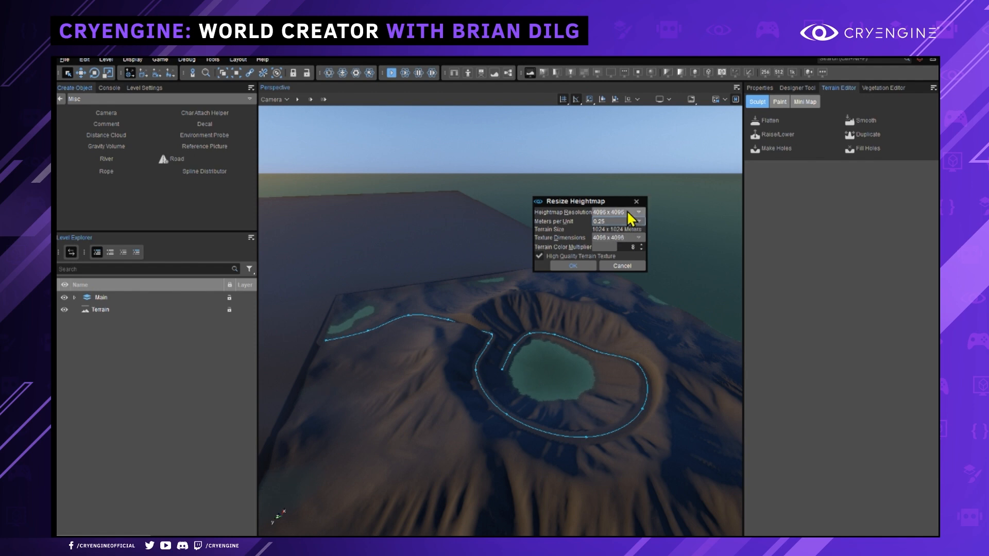
# - Switch the heightmap resolution between 1024 x 1024 and 4096 x 4096 to compare the resulting terrain sizes
pyautogui.click(630, 217)
pyautogui.click(632, 190)
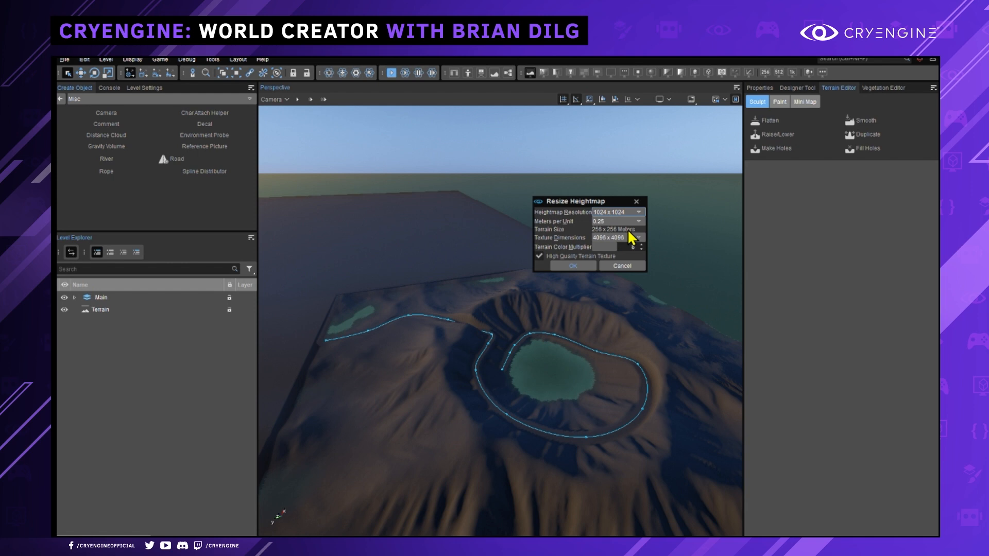
pyautogui.moveTo(597, 204); pyautogui.dragTo(587, 208)
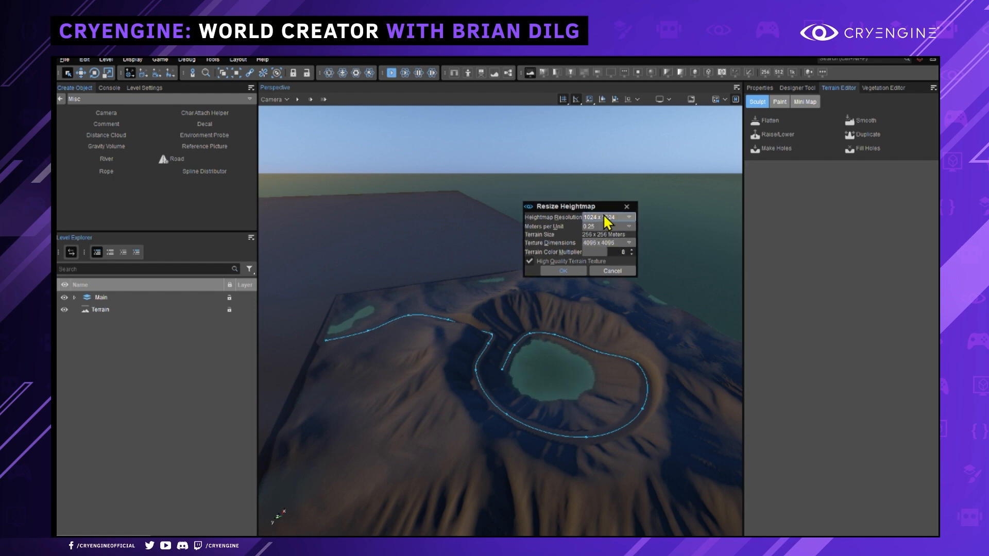
pyautogui.click(610, 219)
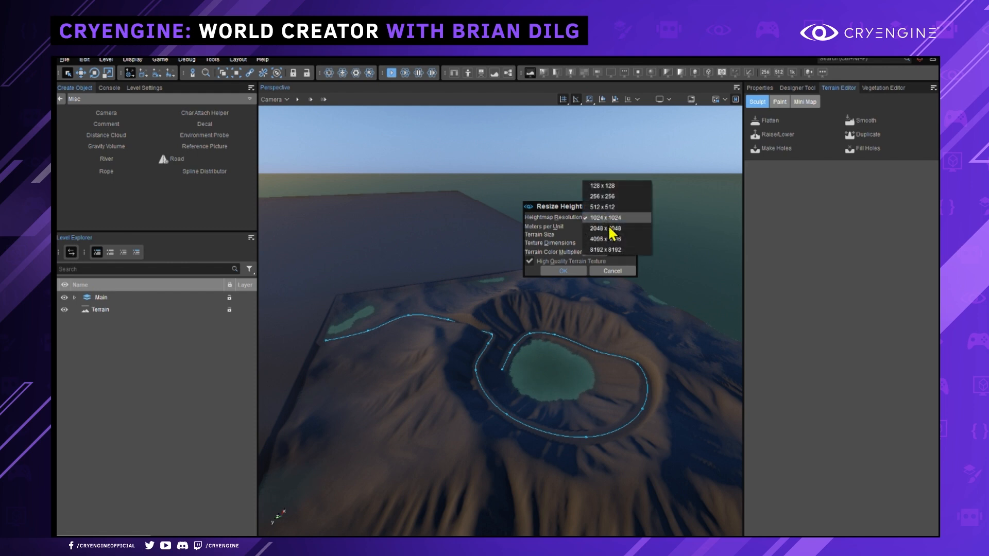
pyautogui.click(613, 247)
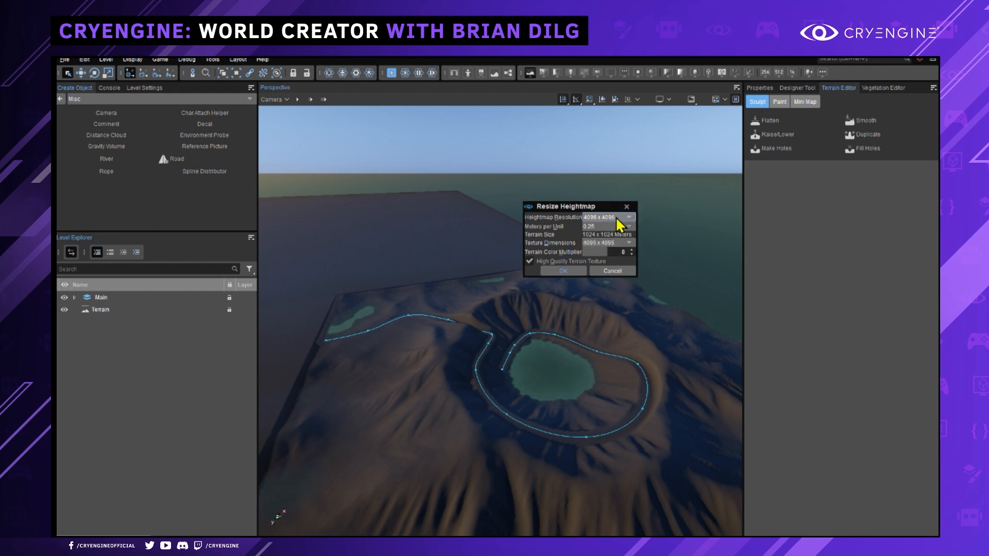
pyautogui.click(612, 221)
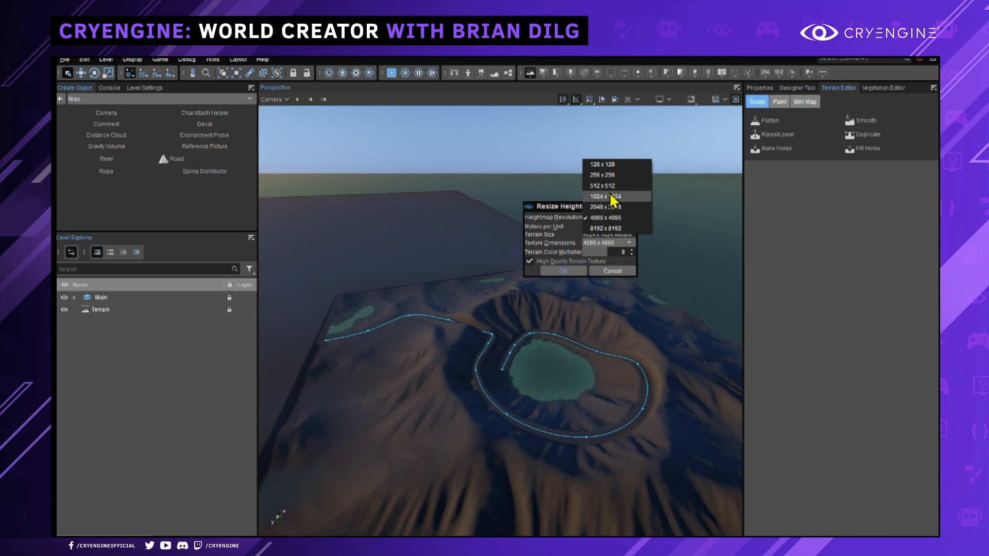
pyautogui.click(613, 200)
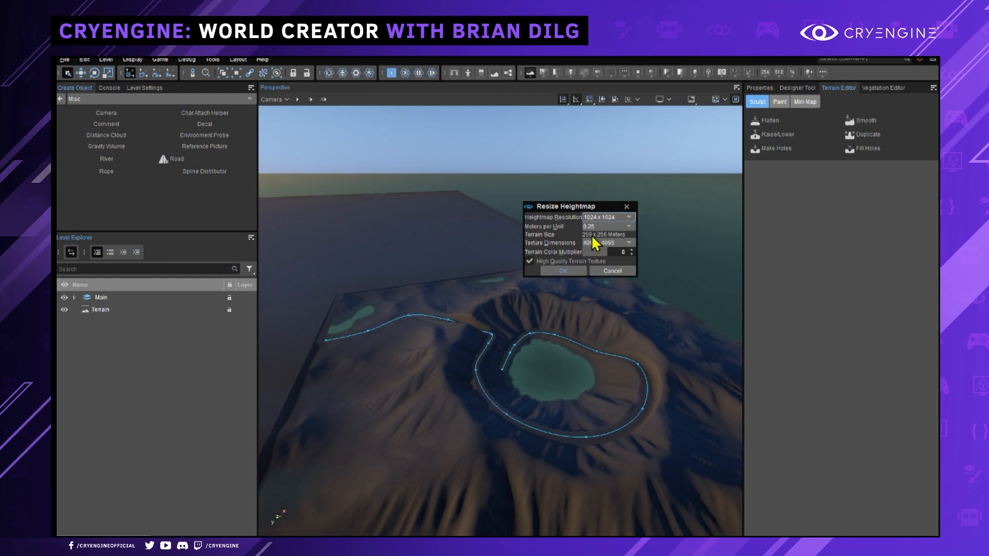
# - Set the heightmap resolution to 4096 x 4096 and apply the terrain resize
pyautogui.click(613, 219)
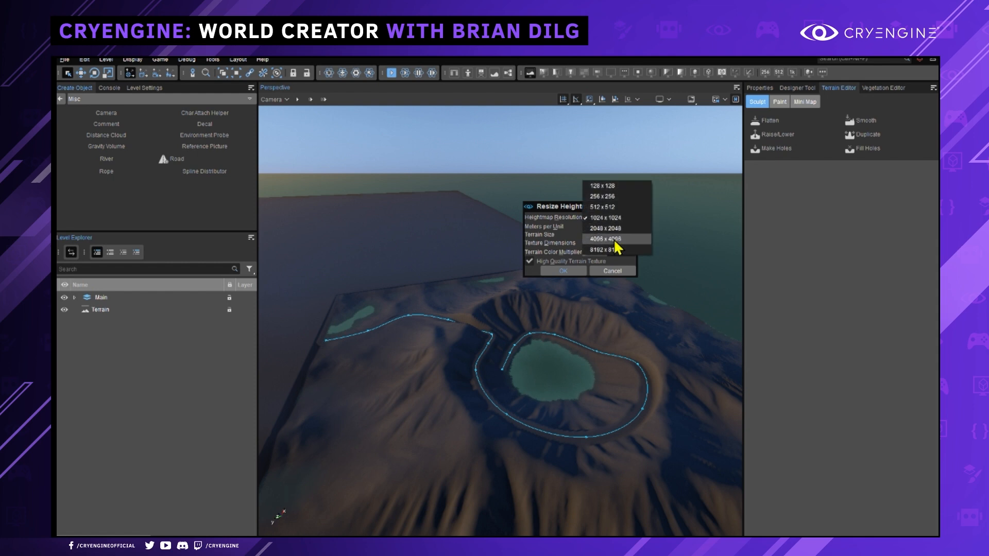
pyautogui.click(616, 240)
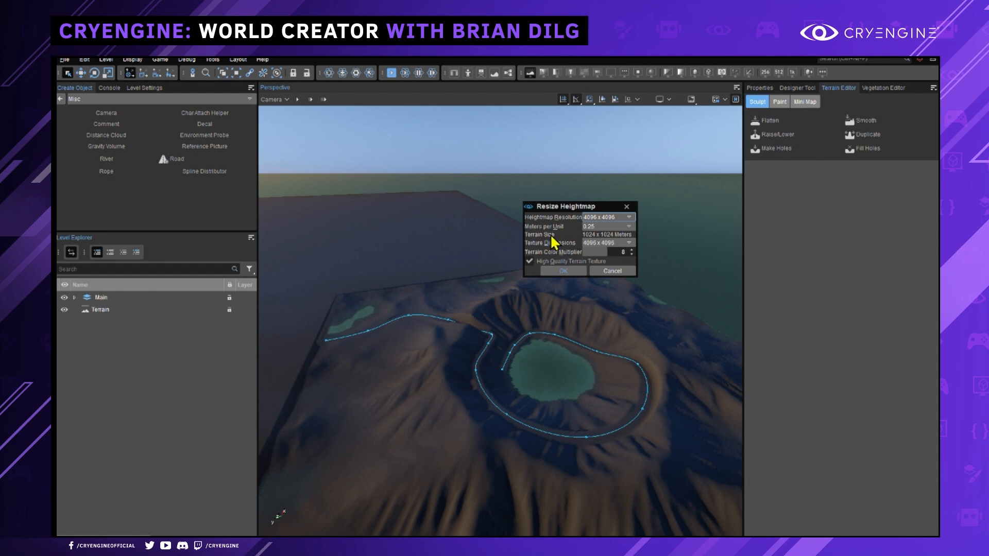
pyautogui.click(567, 271)
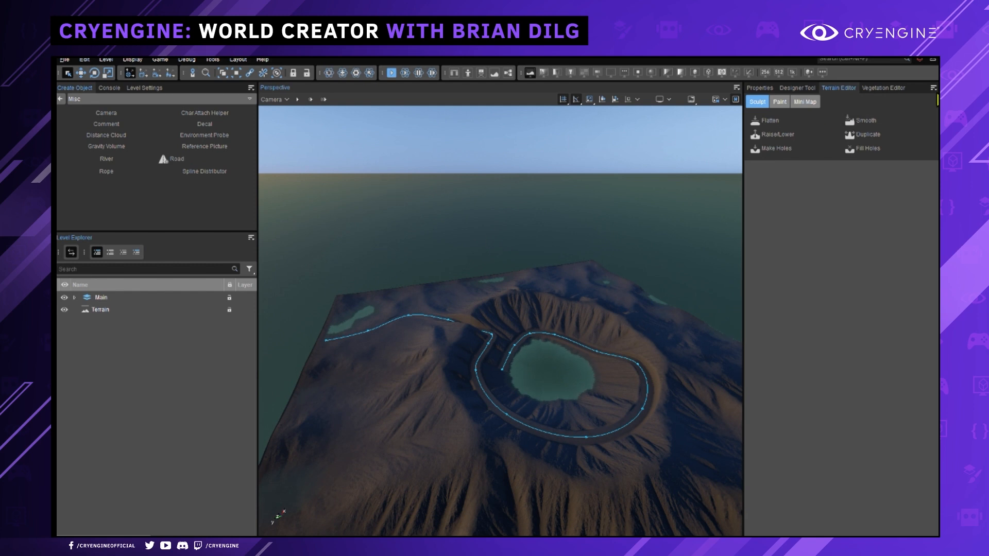
# - Import the 4K_canyon_islands.raw heightmap from the 4K heightmaps folder, sorting the files by date
pyautogui.click(933, 88)
pyautogui.moveTo(905, 101)
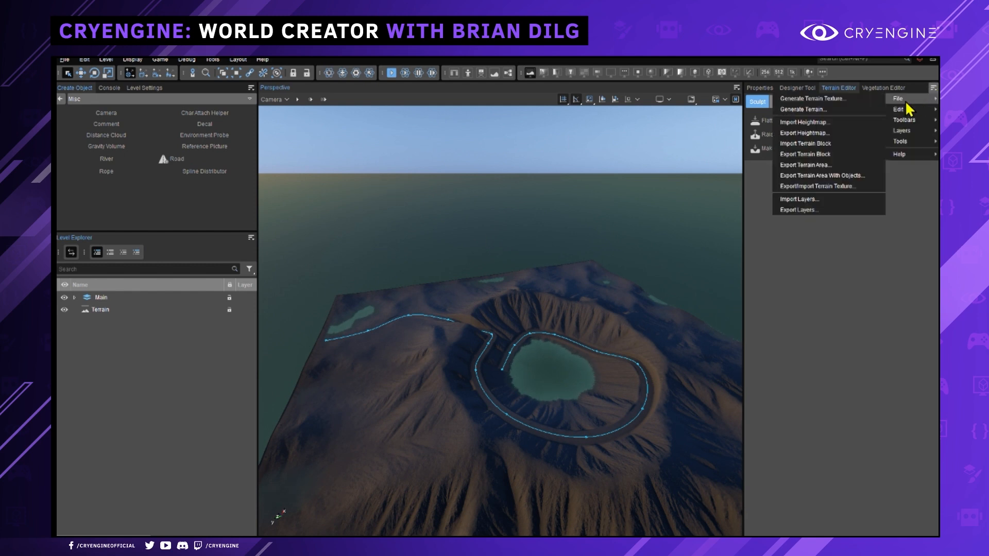
pyautogui.click(832, 121)
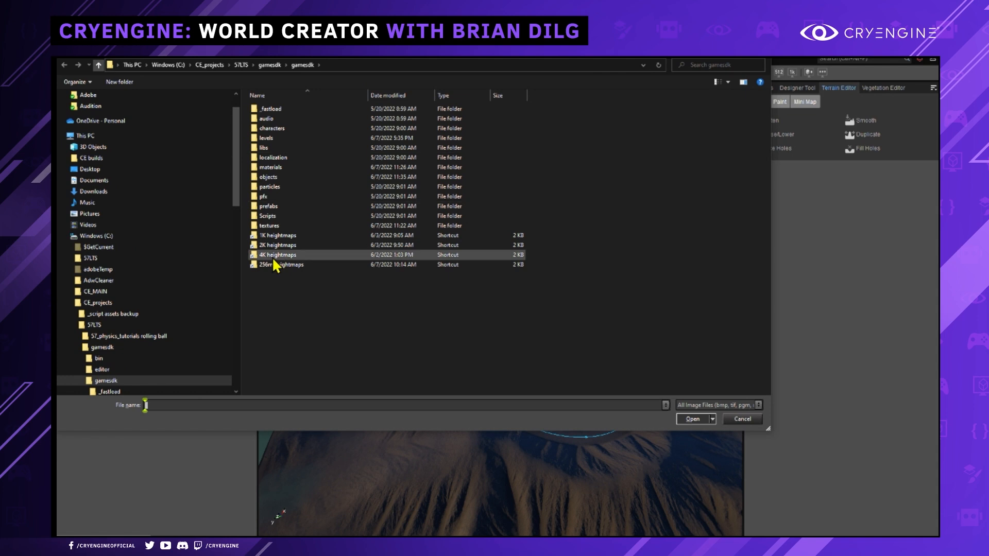
pyautogui.doubleClick(275, 252)
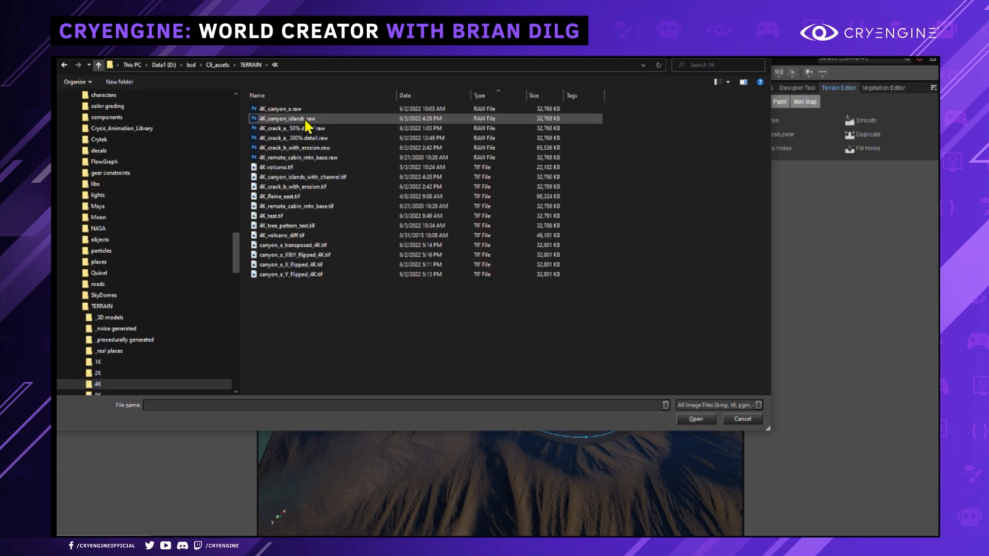
pyautogui.click(295, 109)
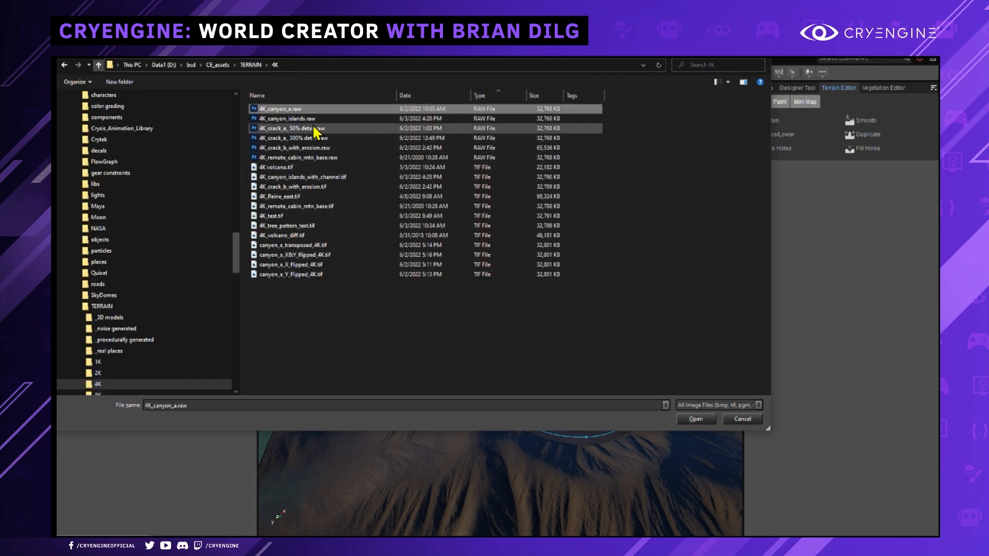
pyautogui.click(300, 118)
pyautogui.click(454, 96)
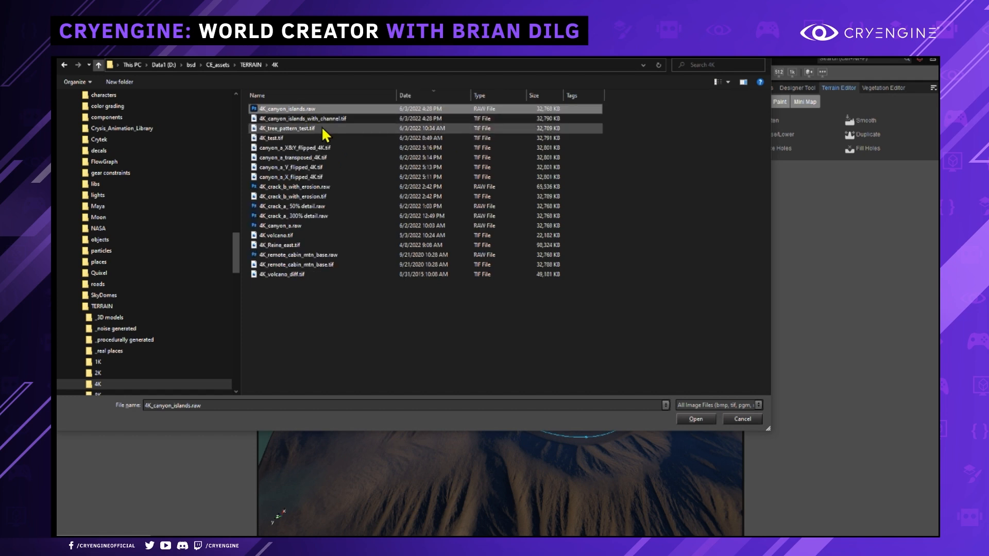
pyautogui.click(706, 421)
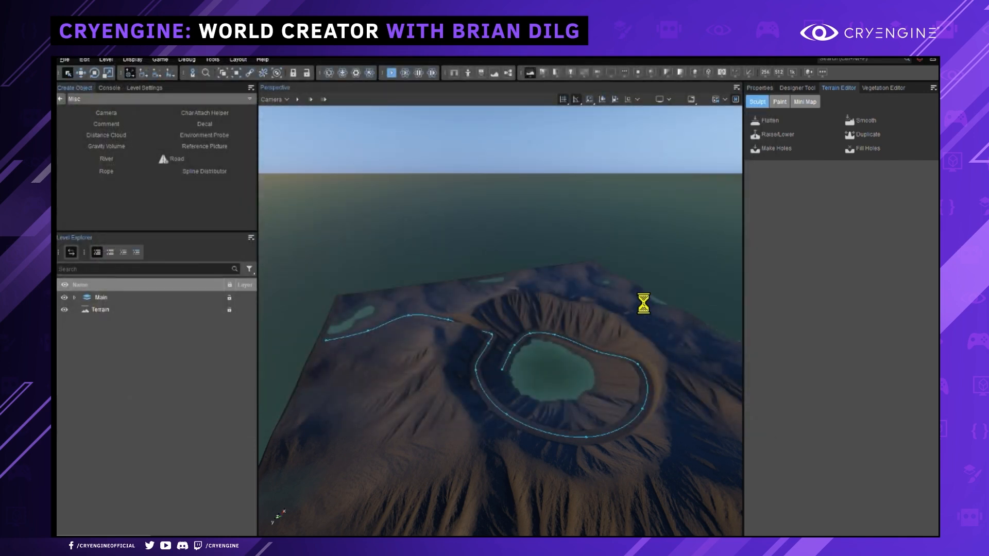
# - Raise the maximum terrain height of the level holding the imported canyon islands
pyautogui.moveTo(645, 293); pyautogui.dragTo(680, 294, button='right')
pyautogui.click(933, 88)
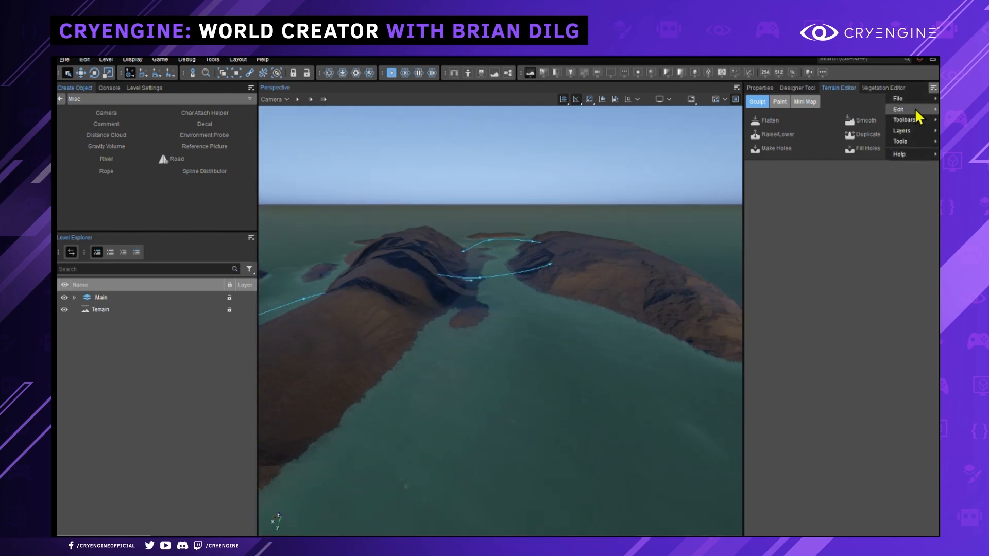
pyautogui.moveTo(899, 109)
pyautogui.click(851, 157)
pyautogui.write('50')
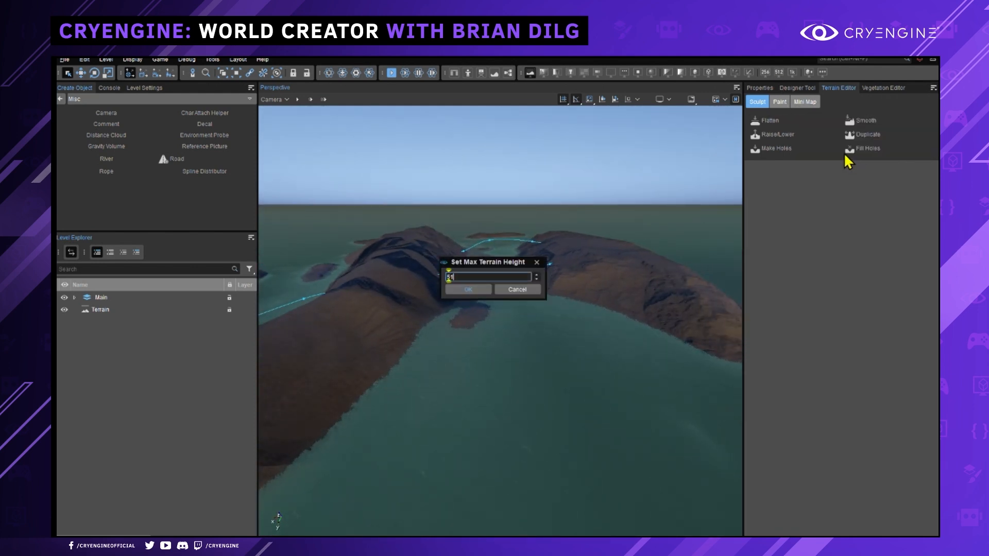
pyautogui.press('Return')
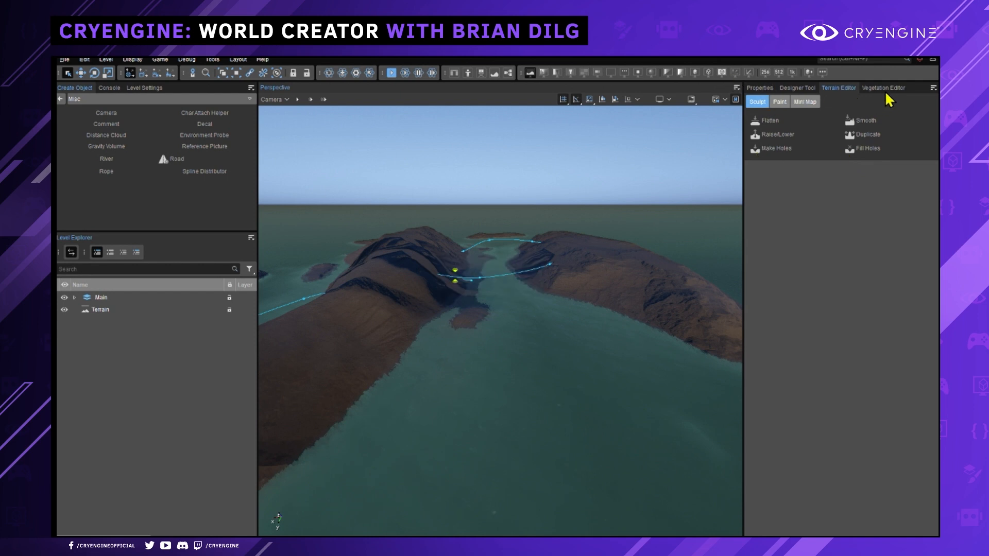
# - Import the 4K_canyon_islands.raw heightmap again so the terrain uses the new maximum height
pyautogui.click(933, 89)
pyautogui.moveTo(912, 98)
pyautogui.click(851, 123)
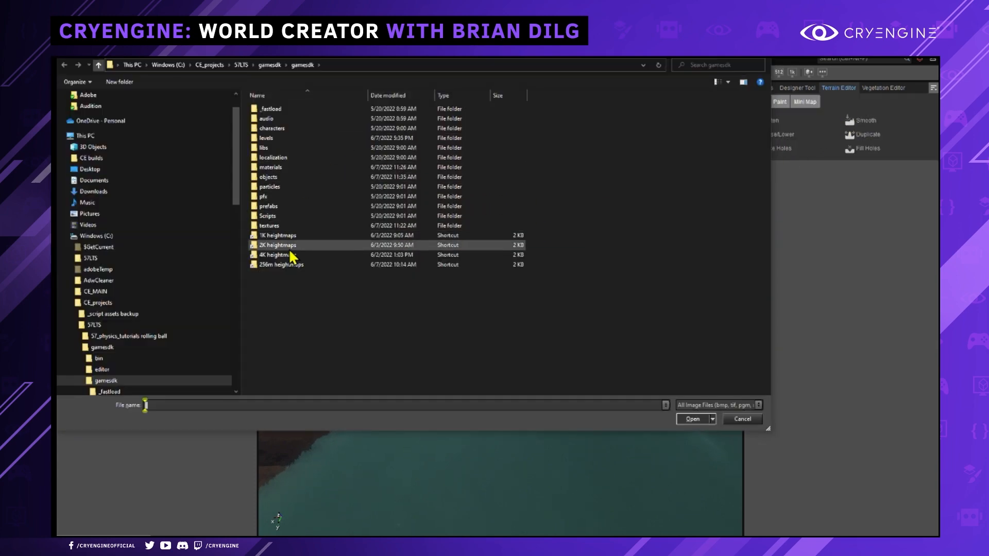
pyautogui.doubleClick(278, 254)
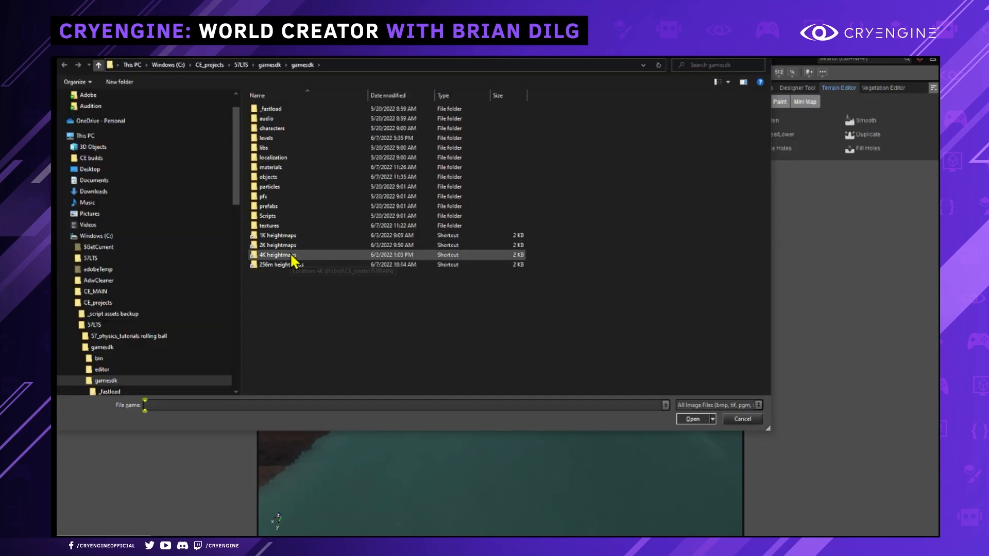
pyautogui.doubleClick(293, 109)
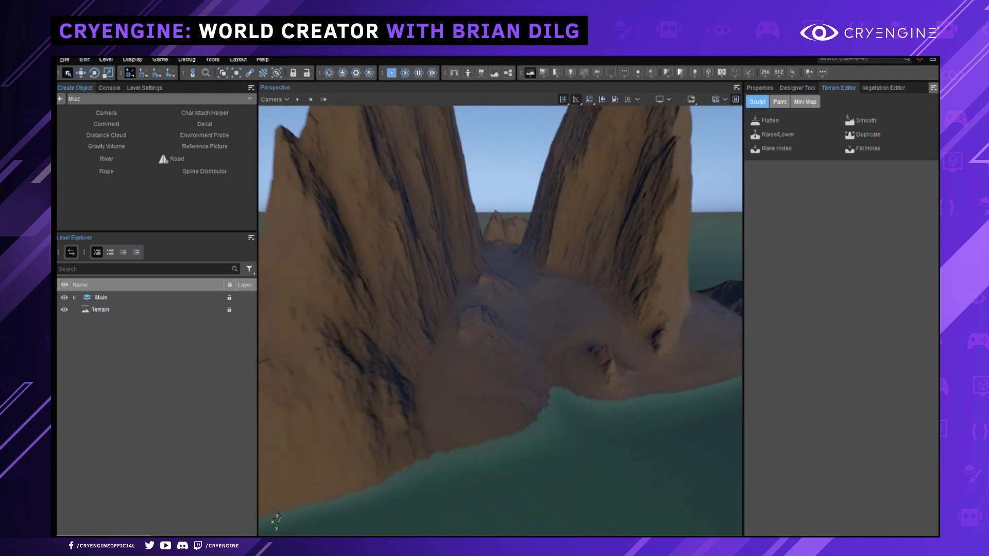
# - Fly around and into the canyon to examine the detail of its steep cliffs
pyautogui.press('s')
pyautogui.moveTo(536, 316); pyautogui.dragTo(455, 330, button='right')
pyautogui.press('d')
pyautogui.press('d')
pyautogui.scroll(1, 536, 315)
pyautogui.press('d')
pyautogui.press('w')
pyautogui.press('w')
pyautogui.press('w')
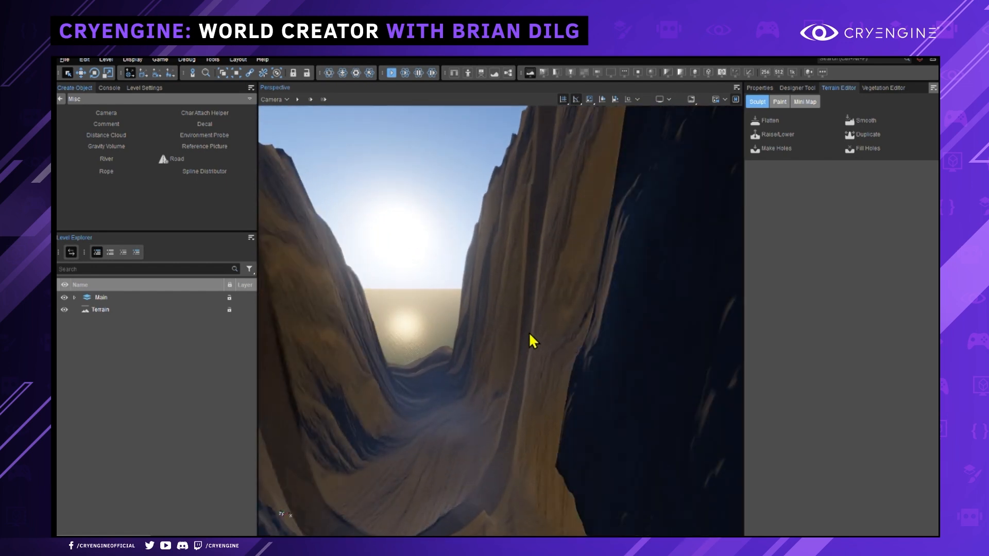
# - Open the recent mountains_demo level without saving the changes to the crater level
pyautogui.moveTo(585, 344)
pyautogui.mouseDown(button='right')
pyautogui.moveTo(621, 346)
pyautogui.moveTo(583, 355)
pyautogui.mouseUp(button='right')
pyautogui.press('s')
pyautogui.press('d')
pyautogui.press('w')
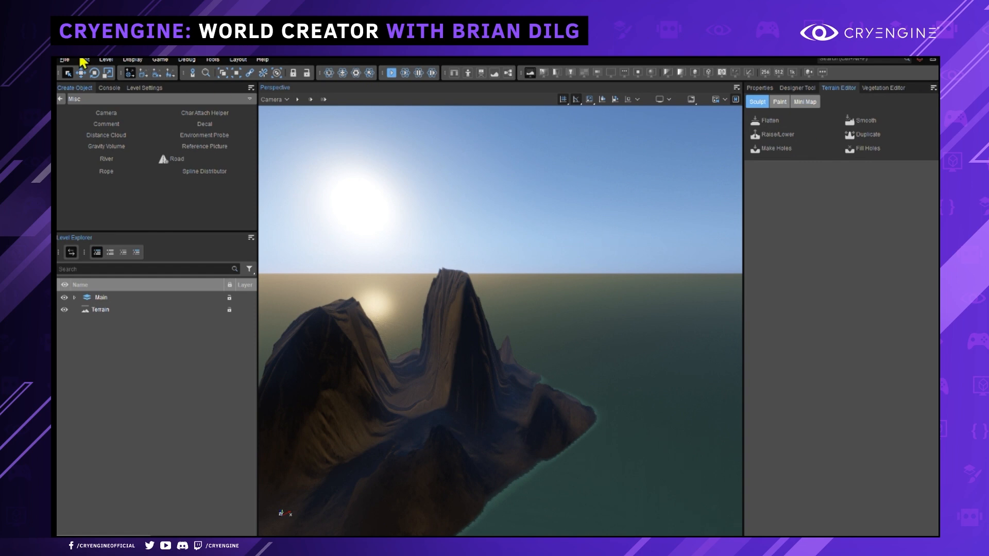
pyautogui.click(64, 60)
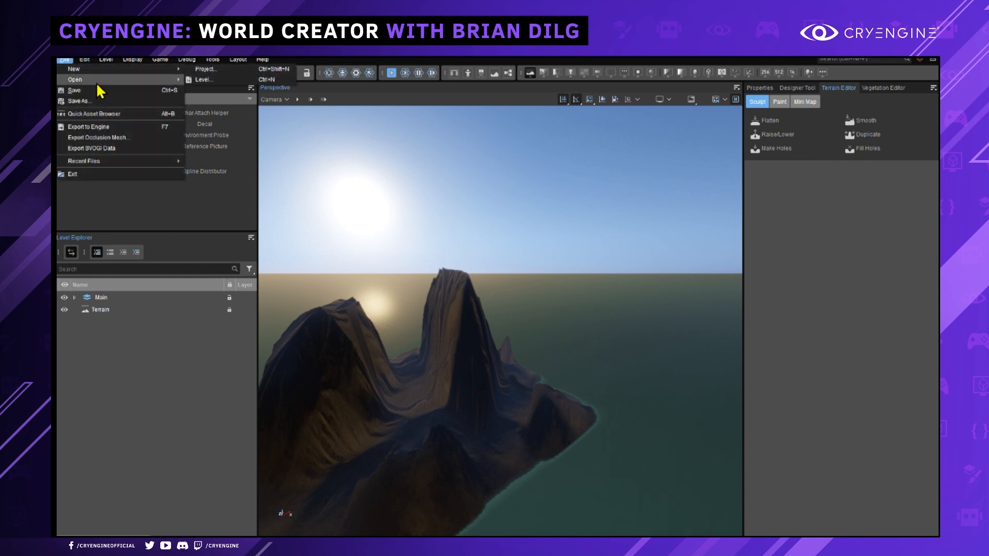
pyautogui.moveTo(135, 159)
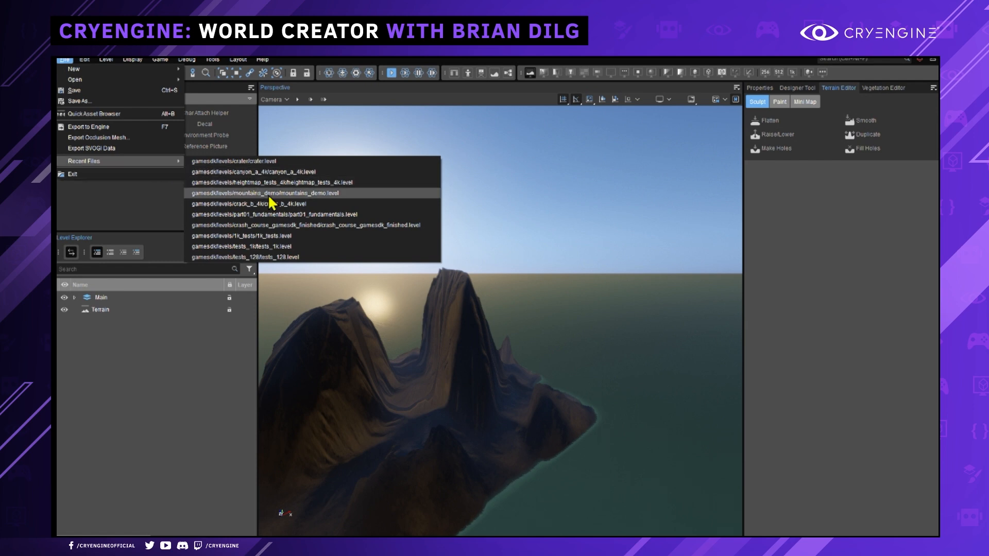
pyautogui.click(287, 194)
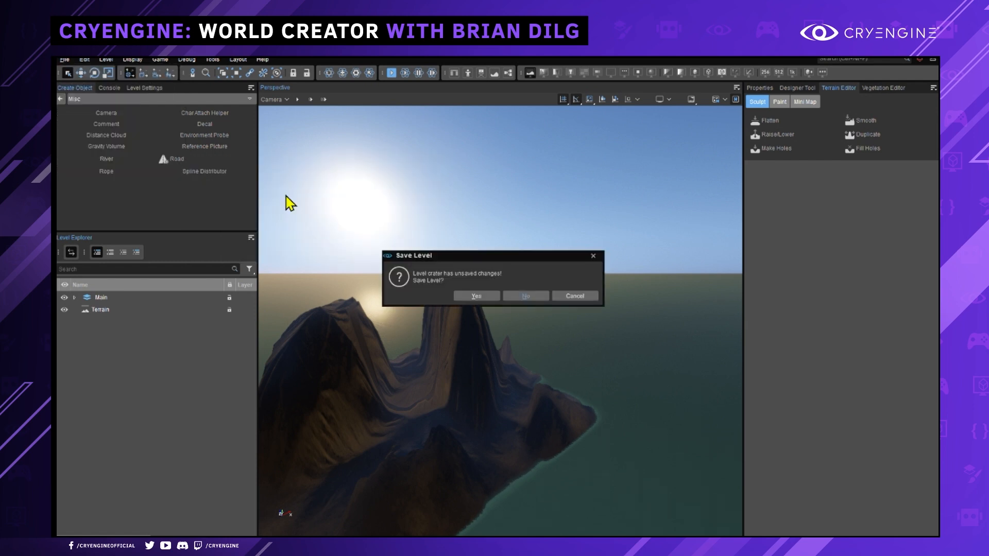
pyautogui.click(530, 299)
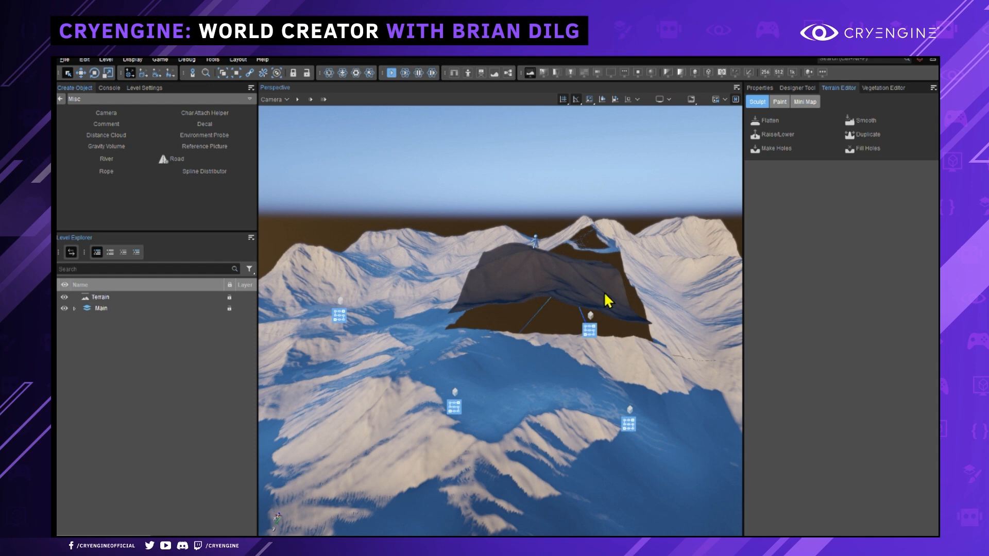
# - Examine from above how the separate mountain meshes surround the dark central terrain
pyautogui.moveTo(657, 295); pyautogui.dragTo(657, 232, button='middle')
pyautogui.moveTo(657, 296); pyautogui.dragTo(657, 371, button='right')
pyautogui.moveTo(539, 265); pyautogui.dragTo(539, 289, button='right')
pyautogui.scroll(6, 539, 289)
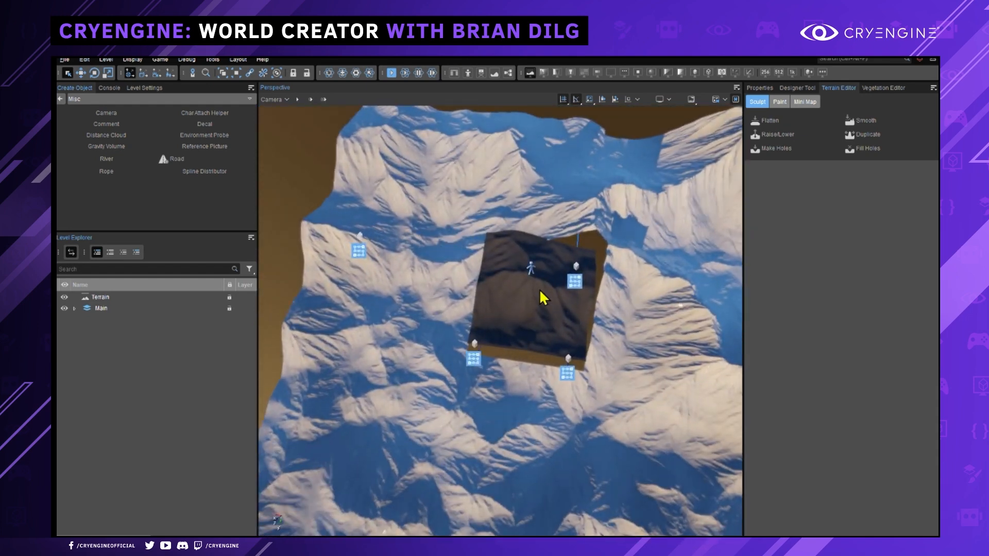
pyautogui.moveTo(583, 265); pyautogui.dragTo(610, 211, button='middle')
pyautogui.scroll(-3, 479, 308)
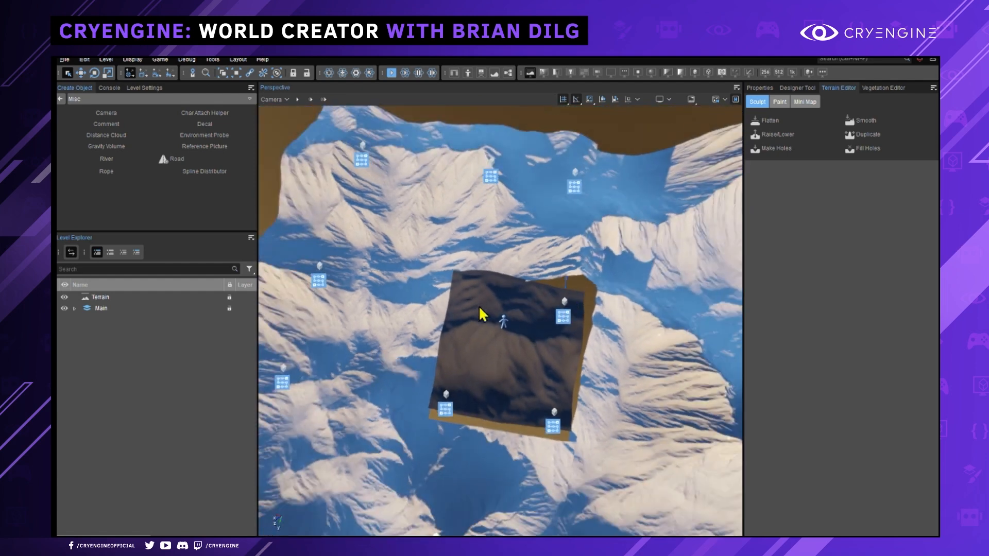
pyautogui.scroll(-5, 553, 351)
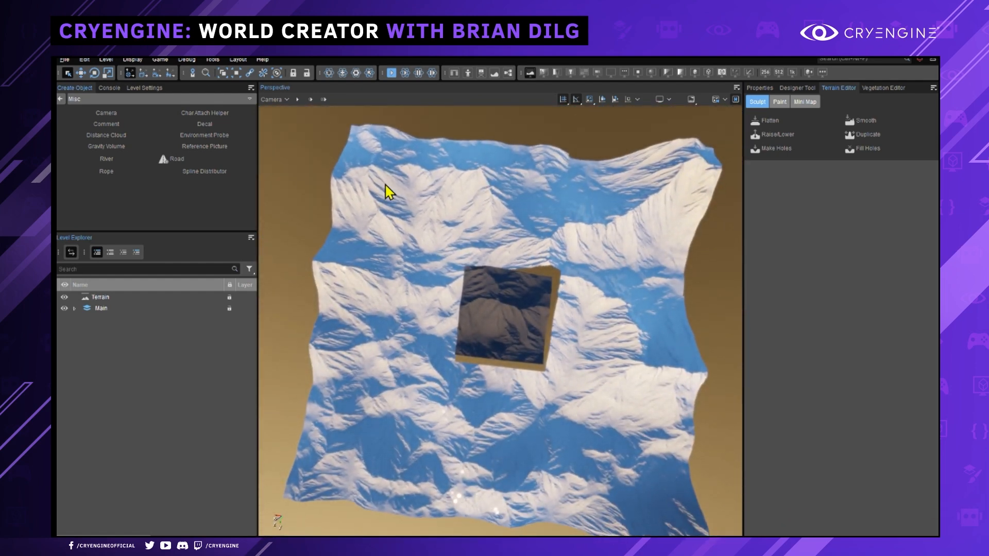
pyautogui.click(375, 152)
pyautogui.click(508, 200)
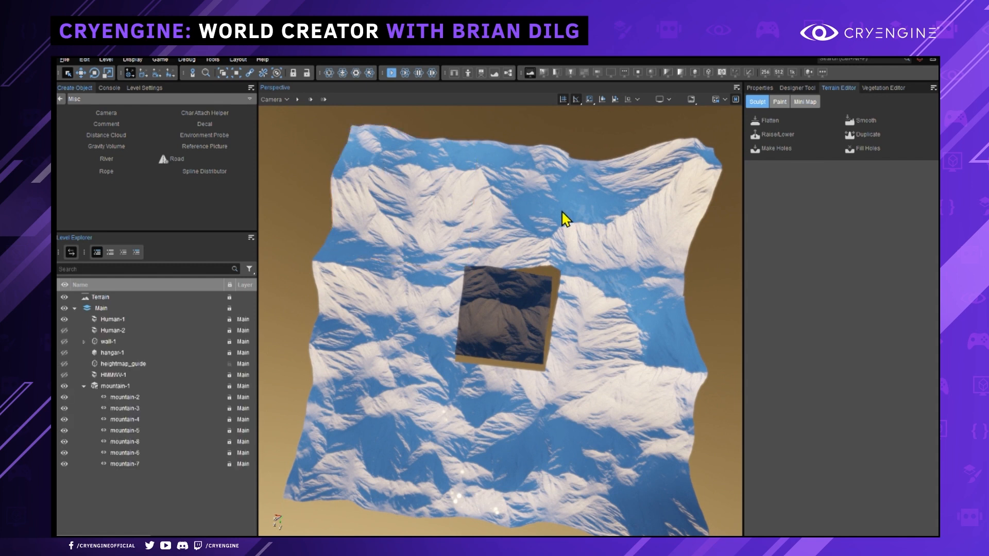
# - Try lifting the mountain-4 mesh out of the range surrounding the central terrain, and undo the move
pyautogui.click(129, 397)
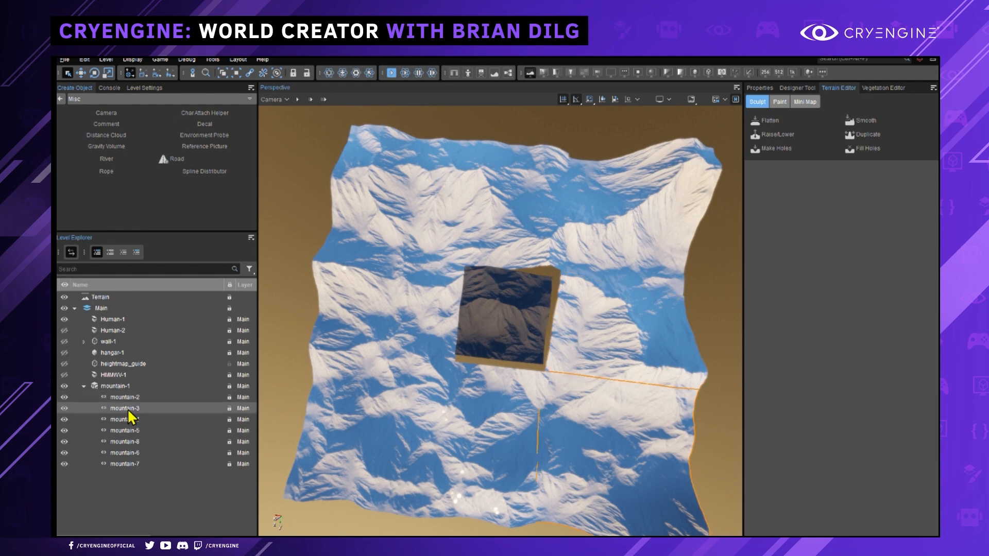
pyautogui.doubleClick(125, 419)
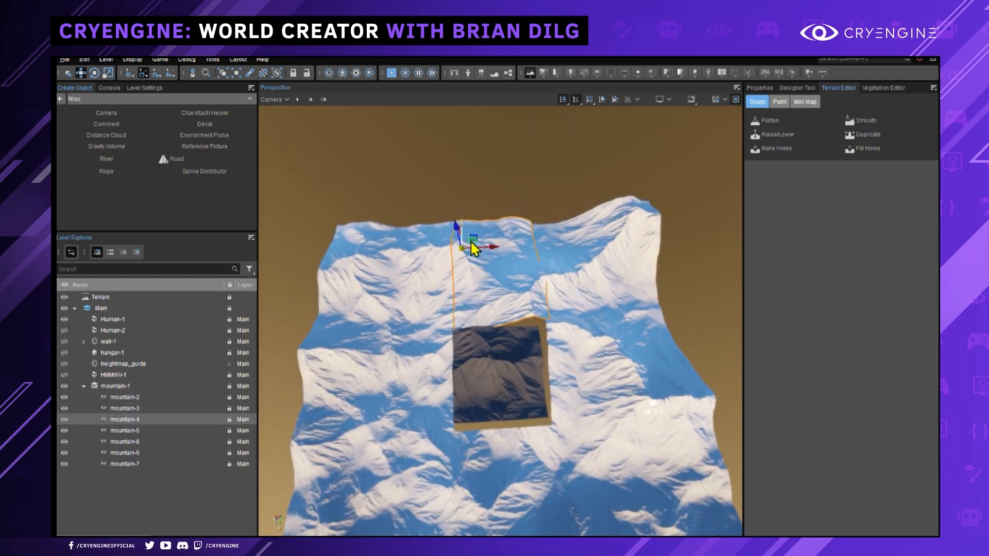
pyautogui.moveTo(455, 228); pyautogui.dragTo(443, 166)
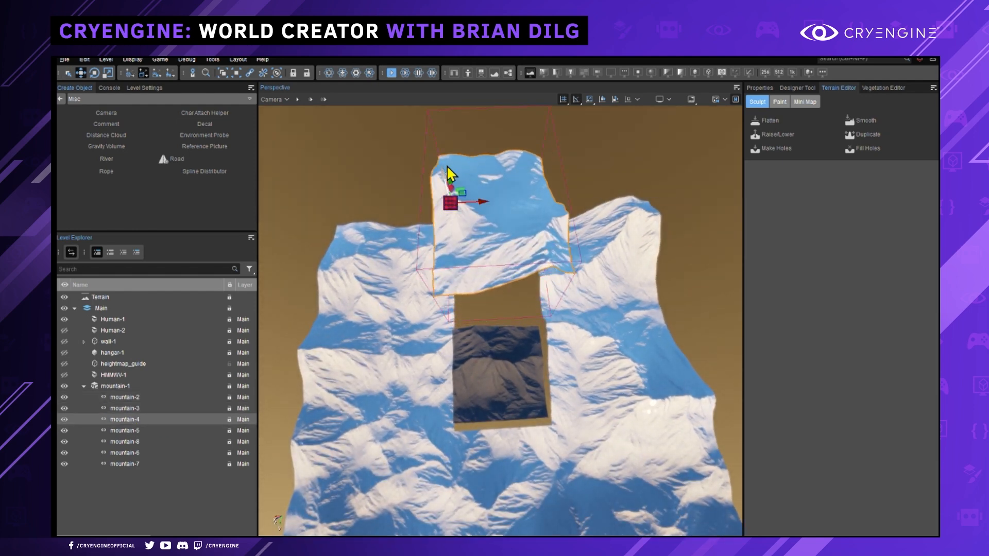
pyautogui.hotkey('ctrl', 'z')
# - Select the mountain-2 mesh and examine its outline and how it borders the central terrain
pyautogui.moveTo(522, 300); pyautogui.dragTo(572, 222, button='right')
pyautogui.moveTo(572, 309); pyautogui.dragTo(598, 344, button='right')
pyautogui.click(582, 249)
pyautogui.moveTo(581, 248)
pyautogui.mouseDown(button='right')
pyautogui.moveTo(554, 266)
pyautogui.moveTo(579, 258)
pyautogui.mouseUp(button='right')
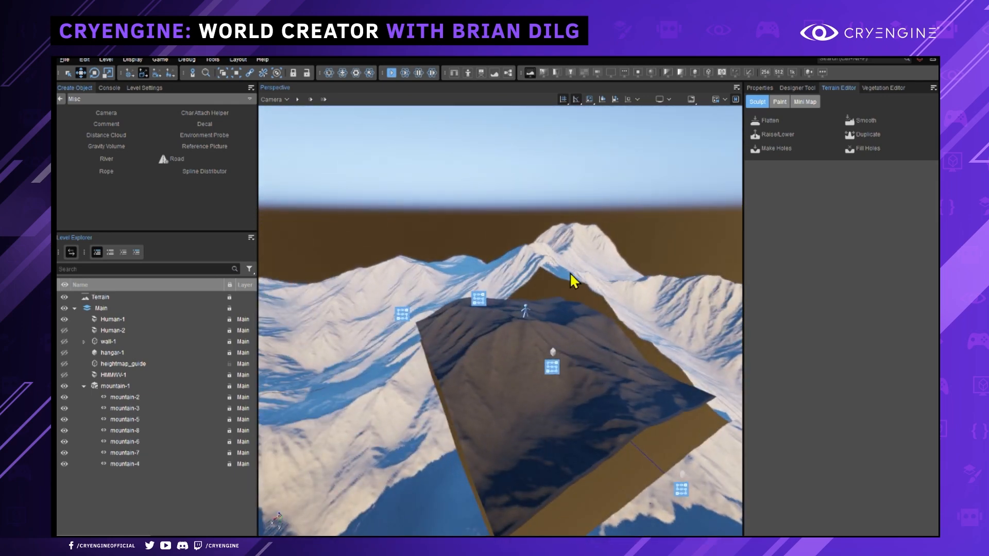
pyautogui.click(551, 367)
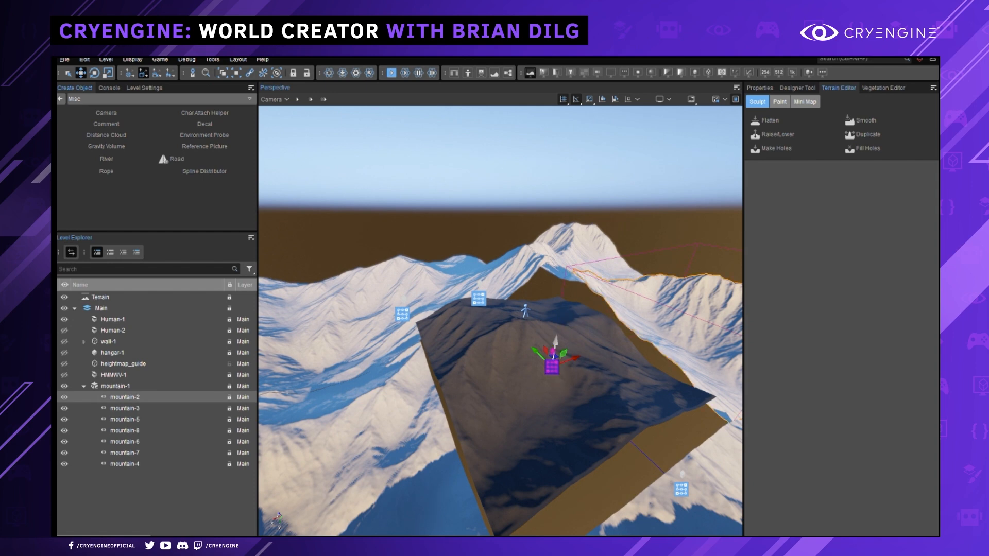
pyautogui.moveTo(567, 360); pyautogui.dragTo(574, 316, button='right')
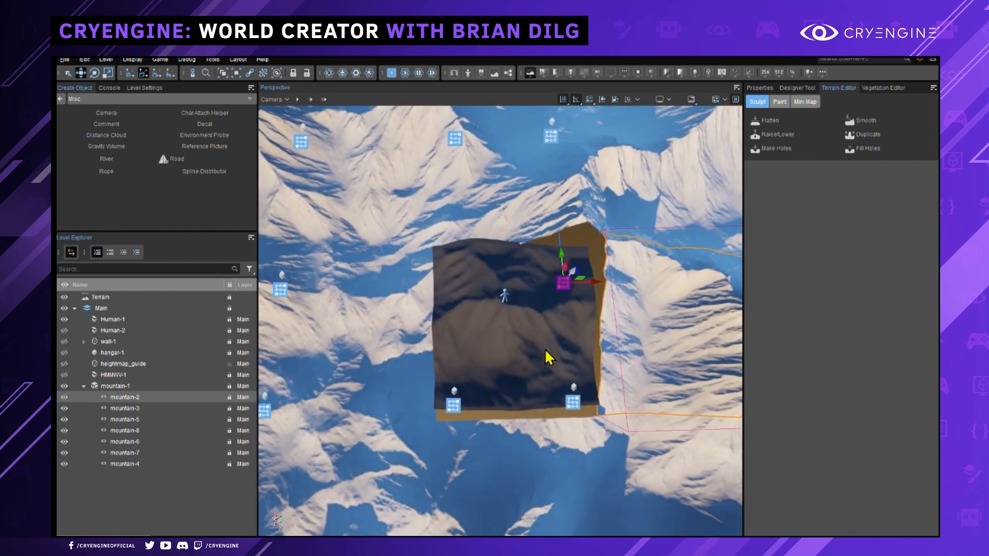
pyautogui.moveTo(548, 358); pyautogui.dragTo(547, 345, button='right')
pyautogui.keyDown('alt'); pyautogui.moveTo(547, 345); pyautogui.dragTo(515, 299, button='middle'); pyautogui.keyUp('alt')
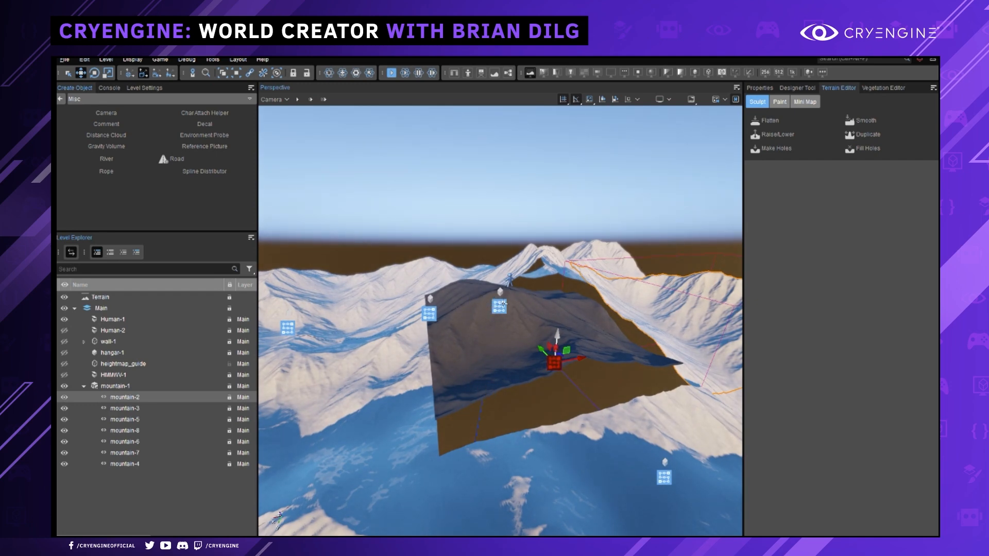
pyautogui.press('d')
pyautogui.moveTo(585, 344); pyautogui.dragTo(566, 355, button='right')
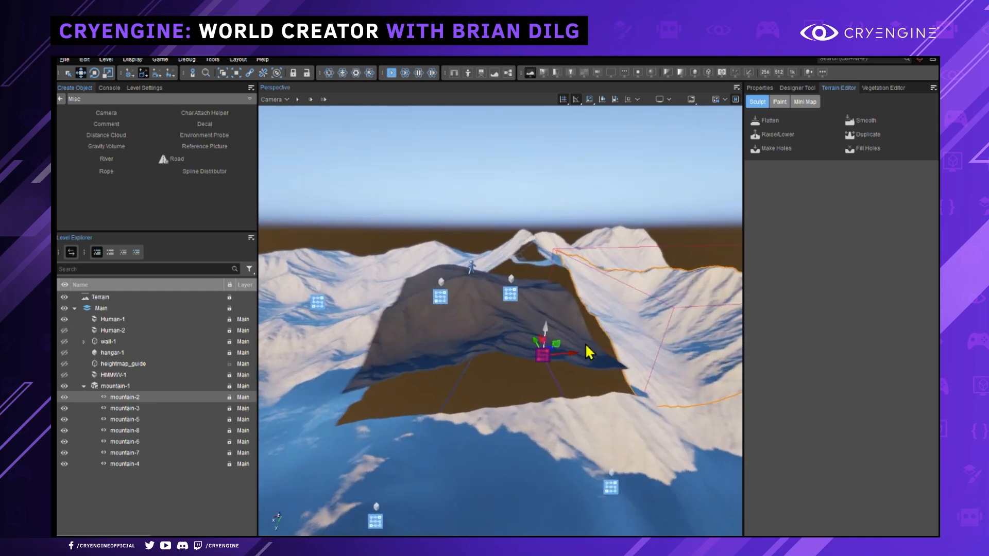
pyautogui.keyDown('alt'); pyautogui.moveTo(604, 359); pyautogui.dragTo(617, 336, button='middle'); pyautogui.keyUp('alt')
pyautogui.scroll(-8, 618, 337)
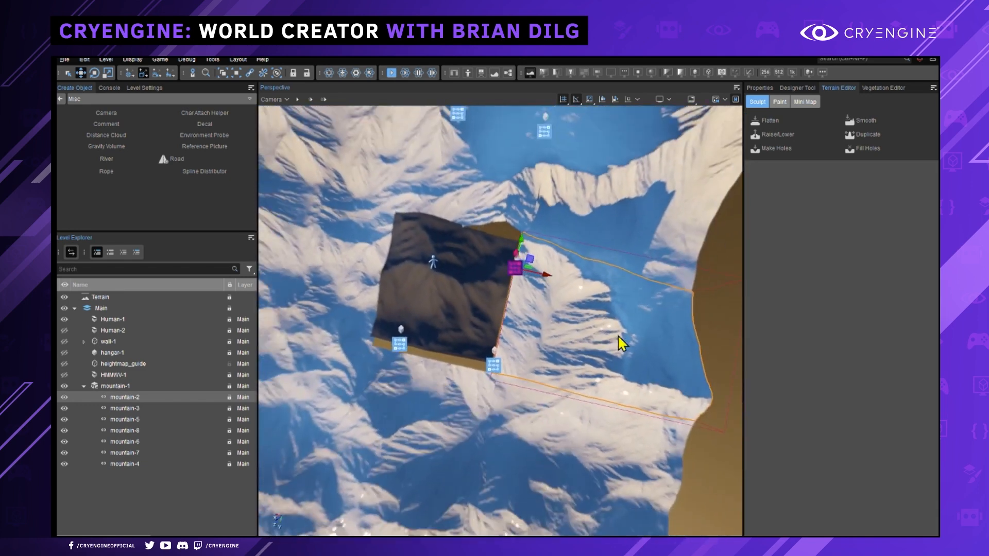
pyautogui.click(681, 296)
# - Fly out beyond the mountain range and back to the central terrain to compare their scale
pyautogui.keyDown('alt'); pyautogui.moveTo(681, 295); pyautogui.dragTo(683, 294, button='middle'); pyautogui.keyUp('alt')
pyautogui.moveTo(683, 294); pyautogui.dragTo(569, 434, button='right')
pyautogui.press('w')
pyautogui.press('w')
pyautogui.press('a')
pyautogui.press('a')
pyautogui.press('a')
pyautogui.press('w')
pyautogui.press('s')
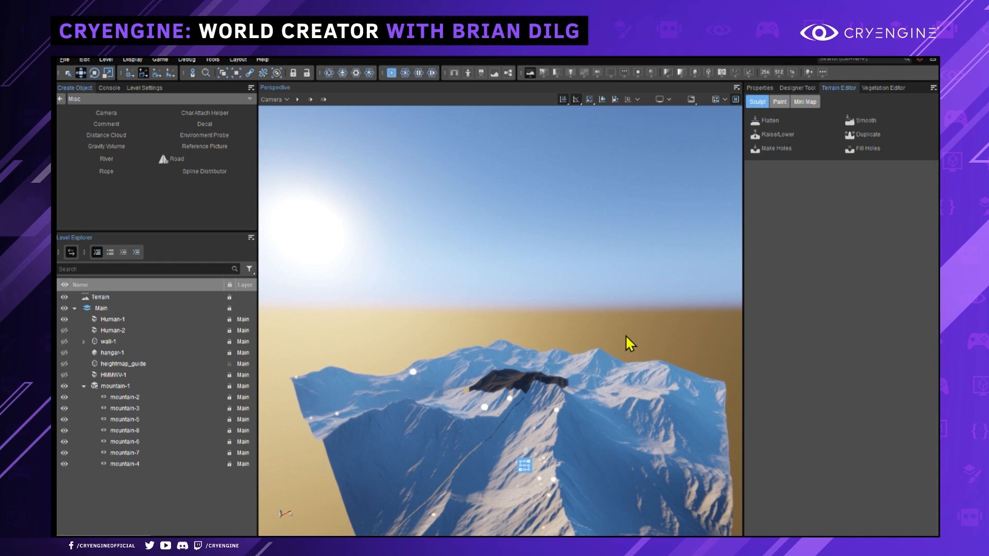
pyautogui.press('w')
pyautogui.moveTo(617, 339); pyautogui.dragTo(731, 386, button='right')
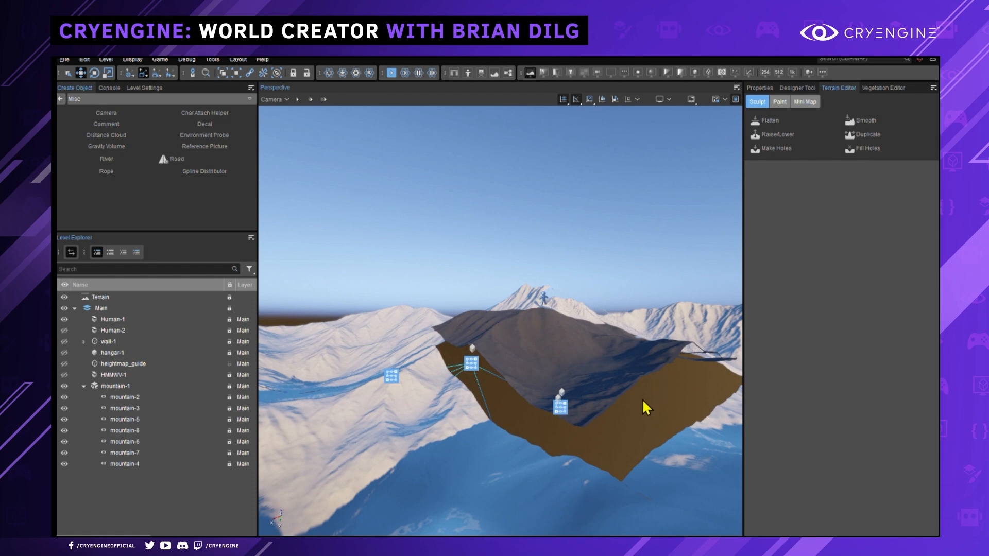
# - Examine the gap around the central terrain and the distant mountains as seen from above the human figure
pyautogui.moveTo(640, 398); pyautogui.dragTo(515, 399, button='right')
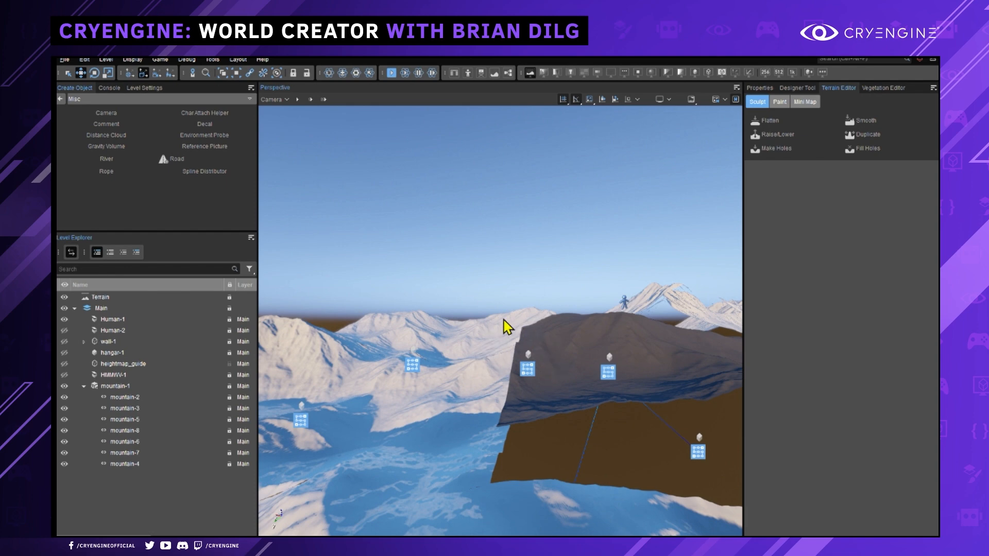
pyautogui.moveTo(583, 343)
pyautogui.mouseDown(button='right')
pyautogui.moveTo(669, 344)
pyautogui.moveTo(565, 339)
pyautogui.mouseUp(button='right')
pyautogui.moveTo(537, 397); pyautogui.dragTo(665, 416, button='right')
pyautogui.moveTo(693, 509); pyautogui.dragTo(610, 412, button='right')
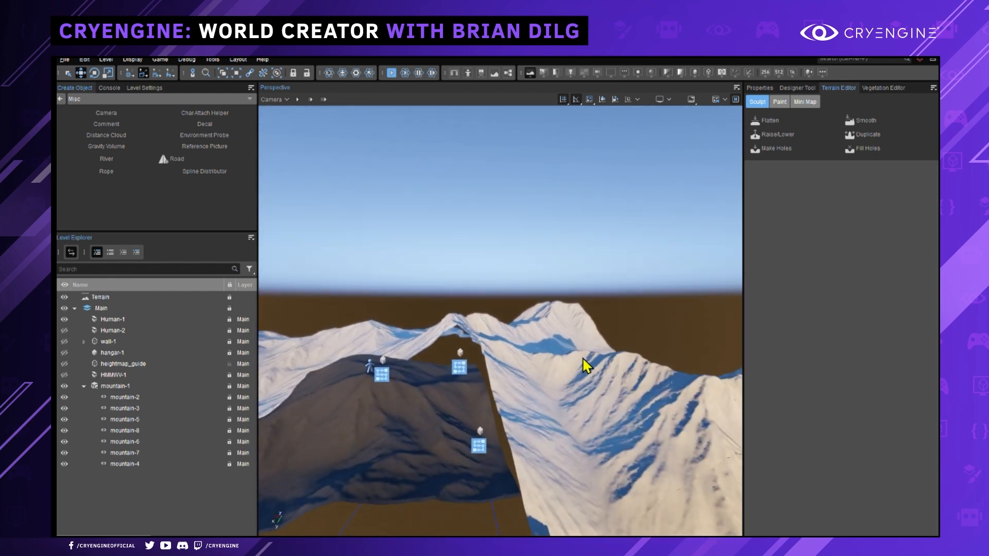
pyautogui.moveTo(555, 363); pyautogui.dragTo(527, 361, button='right')
pyautogui.press('w')
pyautogui.moveTo(381, 410); pyautogui.dragTo(415, 369, button='middle')
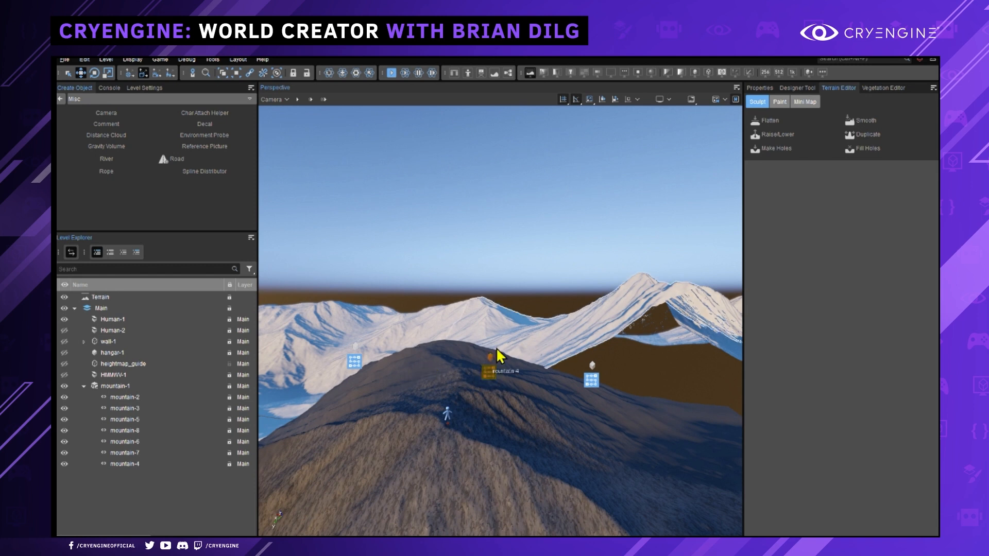
pyautogui.moveTo(550, 274); pyautogui.dragTo(536, 276, button='right')
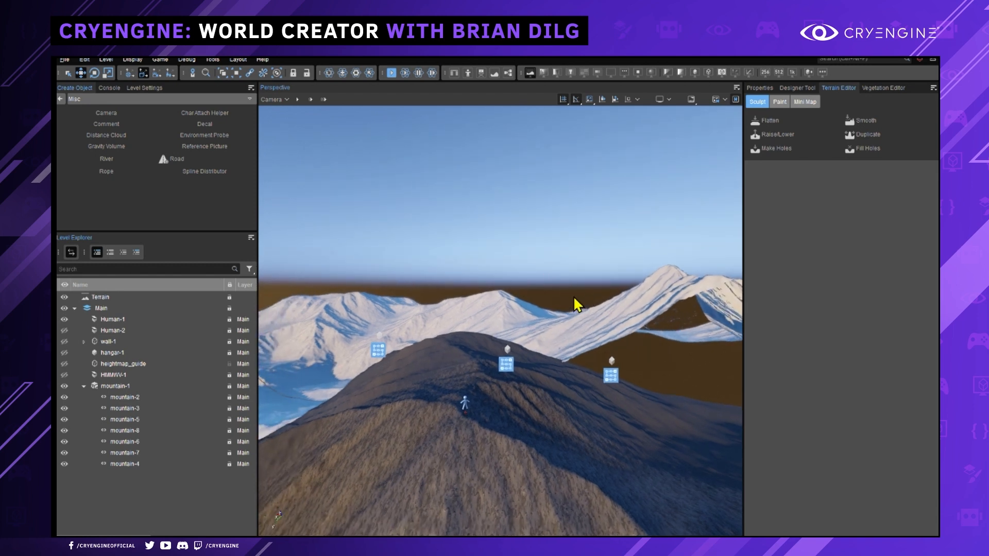
pyautogui.moveTo(362, 299); pyautogui.dragTo(353, 302, button='right')
pyautogui.moveTo(465, 288); pyautogui.dragTo(409, 310, button='right')
# - View the whole level from high above, with the mountain meshes framing the central terrain
pyautogui.moveTo(555, 210); pyautogui.dragTo(555, 268, button='right')
pyautogui.press('s')
pyautogui.press('d')
pyautogui.press('w')
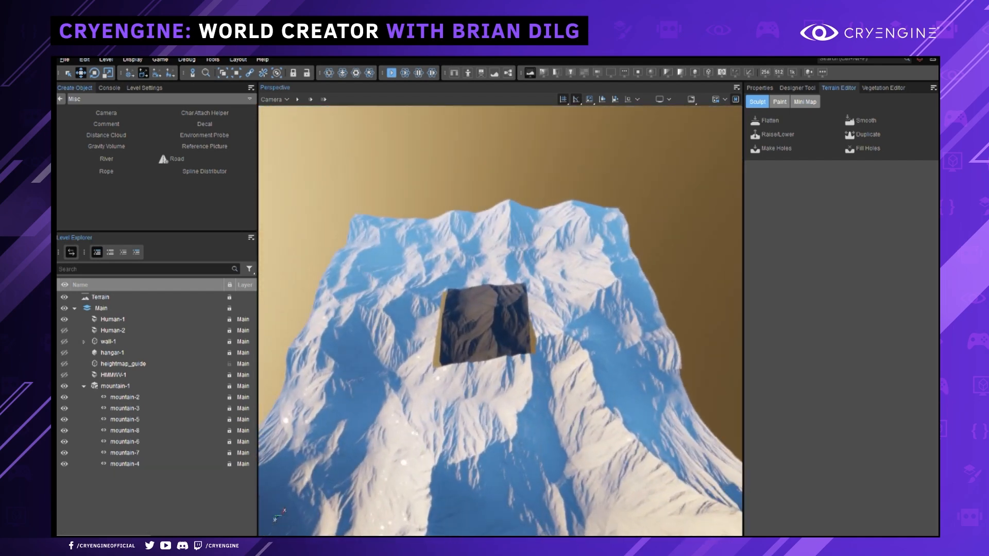
pyautogui.press('s')
pyautogui.moveTo(526, 298); pyautogui.dragTo(524, 322, button='right')
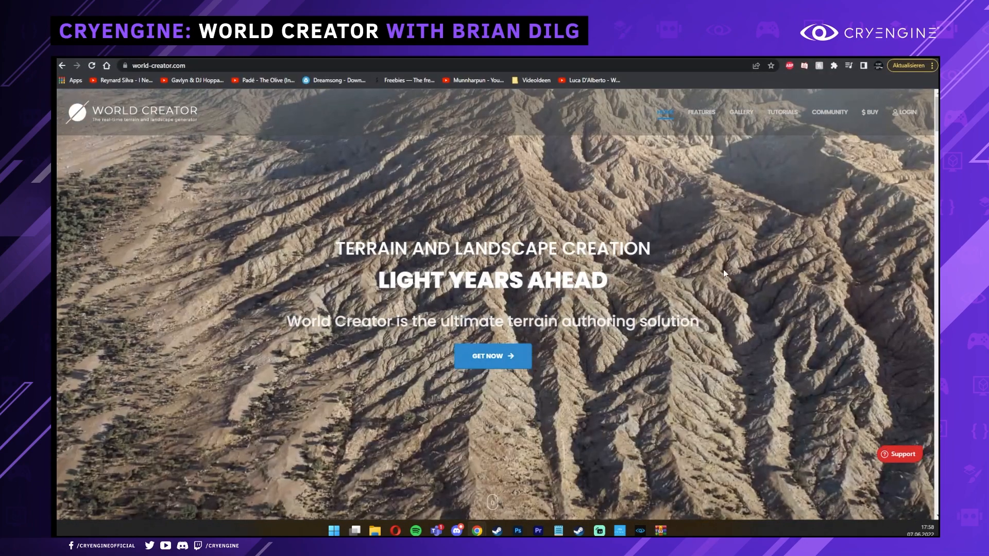
# - Show the World Creator website in full screen and browse the artwork in its Gallery
pyautogui.press('F11')
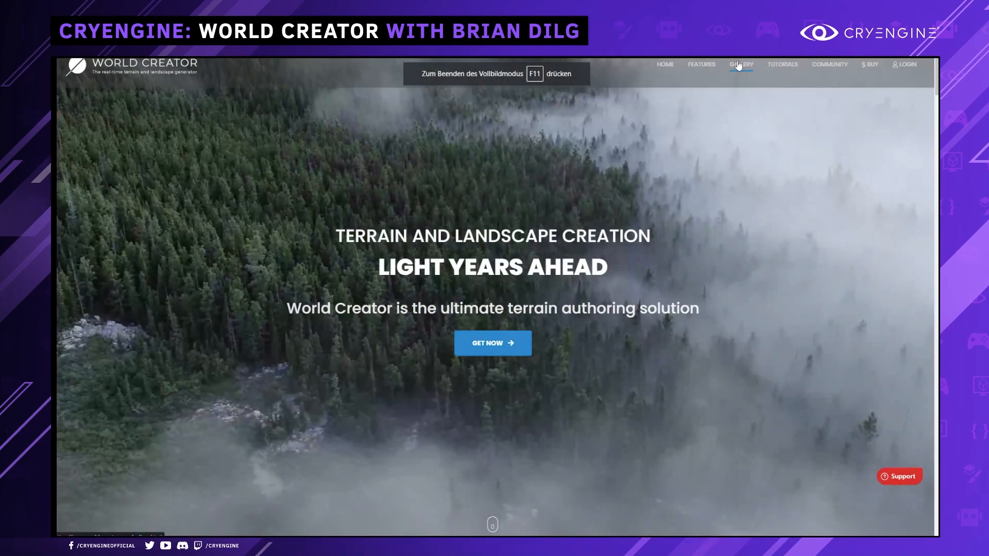
pyautogui.click(731, 67)
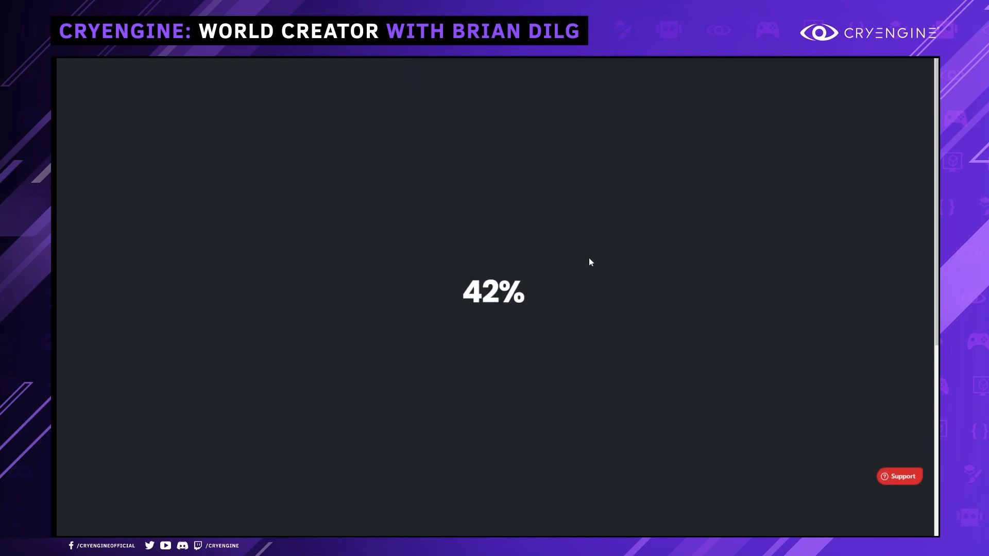
pyautogui.scroll(-3, 593, 256)
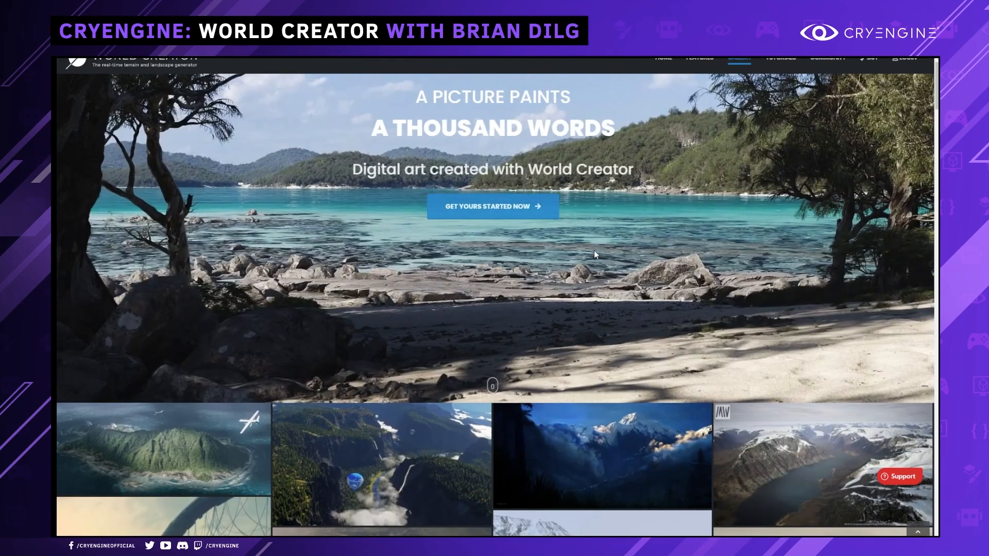
pyautogui.scroll(-5, 594, 254)
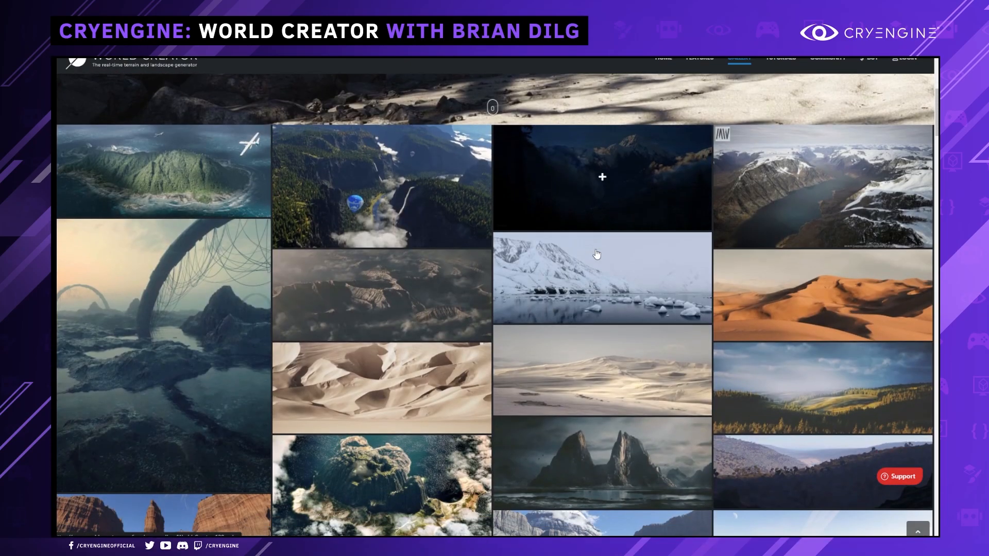
pyautogui.scroll(-3, 595, 253)
pyautogui.scroll(9, 596, 253)
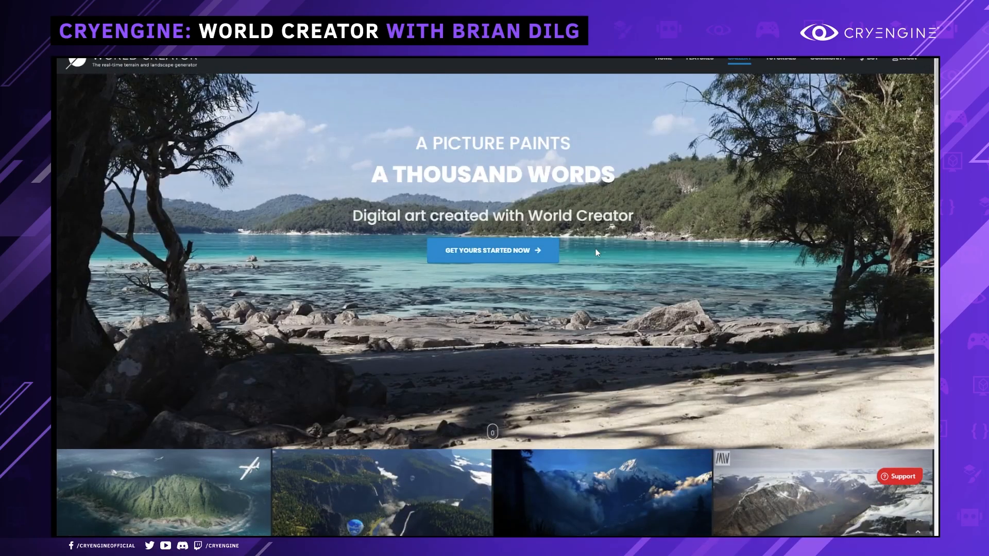
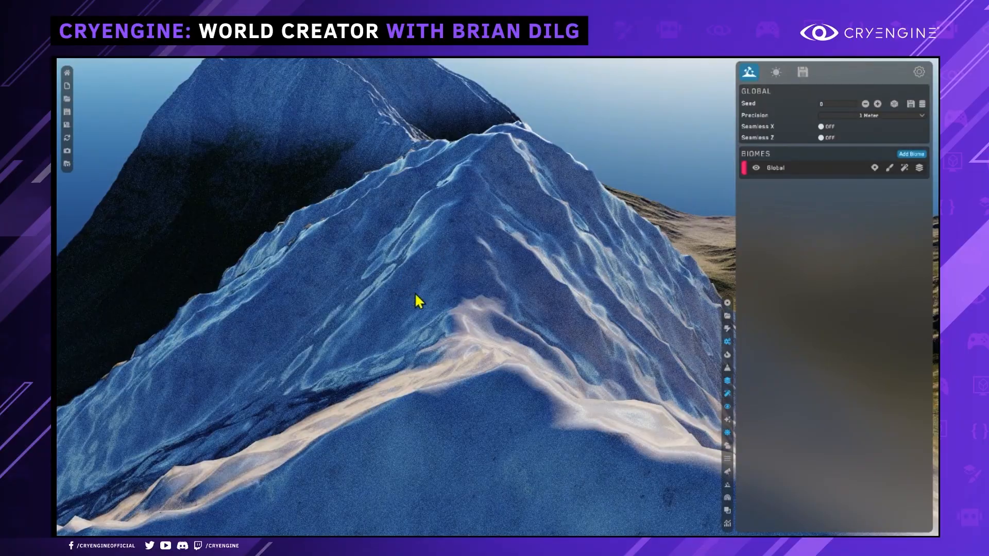
# - Switch to World Creator and inspect the mountain's ground texture from close up and from farther away
pyautogui.moveTo(492, 258); pyautogui.dragTo(422, 291, button='right')
pyautogui.press('w')
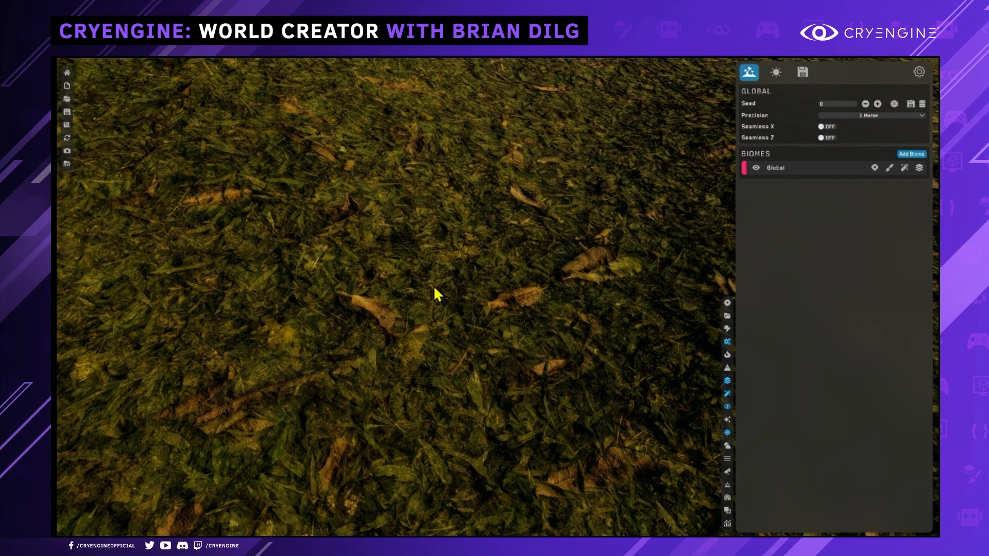
pyautogui.scroll(-10, 464, 268)
pyautogui.scroll(-8, 473, 289)
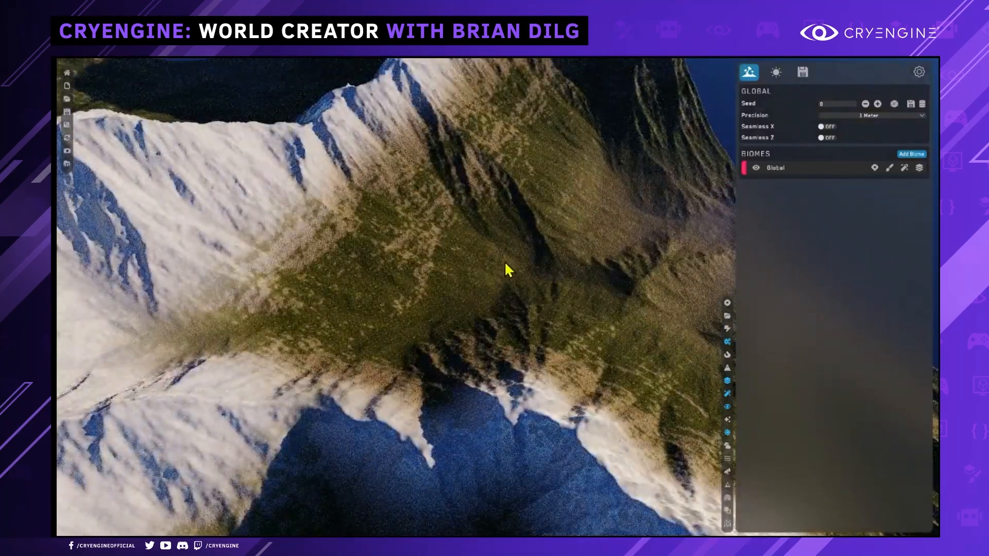
# - Examine the rocky slope detail at several distances and the snow-capped mountain landscape as a whole
pyautogui.moveTo(505, 261); pyautogui.dragTo(489, 259, button='right')
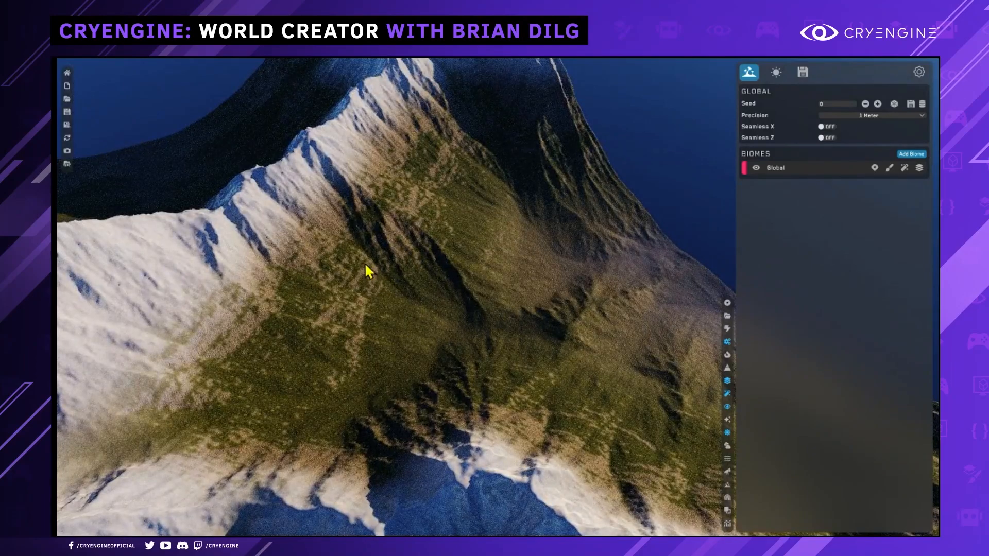
pyautogui.moveTo(393, 317); pyautogui.dragTo(451, 314, button='right')
pyautogui.scroll(-4, 400, 304)
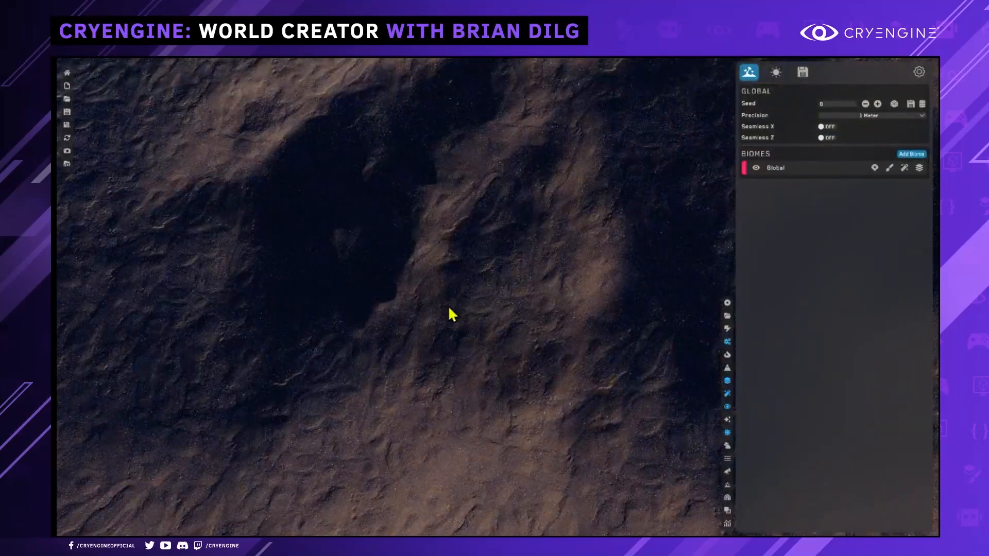
pyautogui.scroll(4, 449, 309)
pyautogui.scroll(-3, 449, 308)
pyautogui.scroll(5, 451, 307)
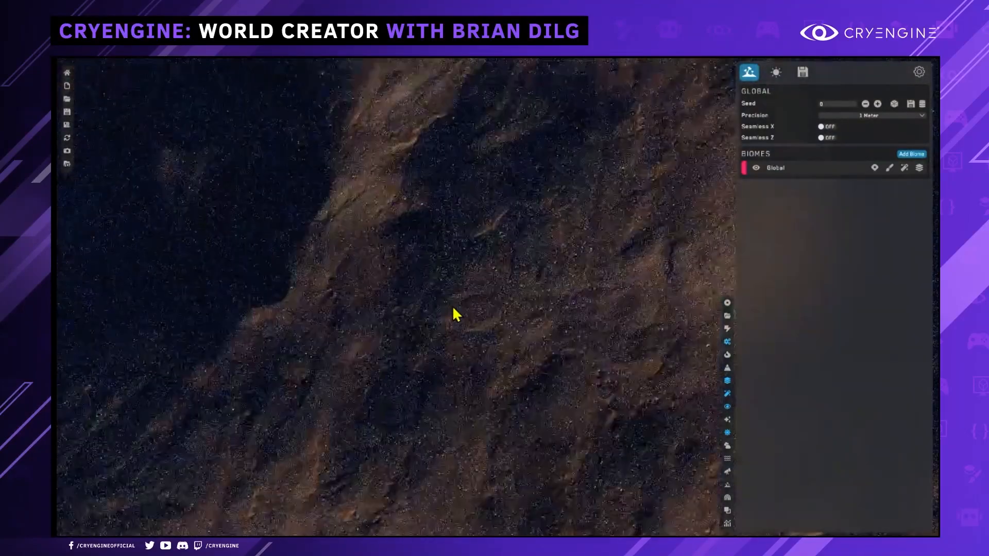
pyautogui.moveTo(461, 305); pyautogui.dragTo(594, 356, button='right')
pyautogui.moveTo(591, 206); pyautogui.dragTo(588, 215, button='right')
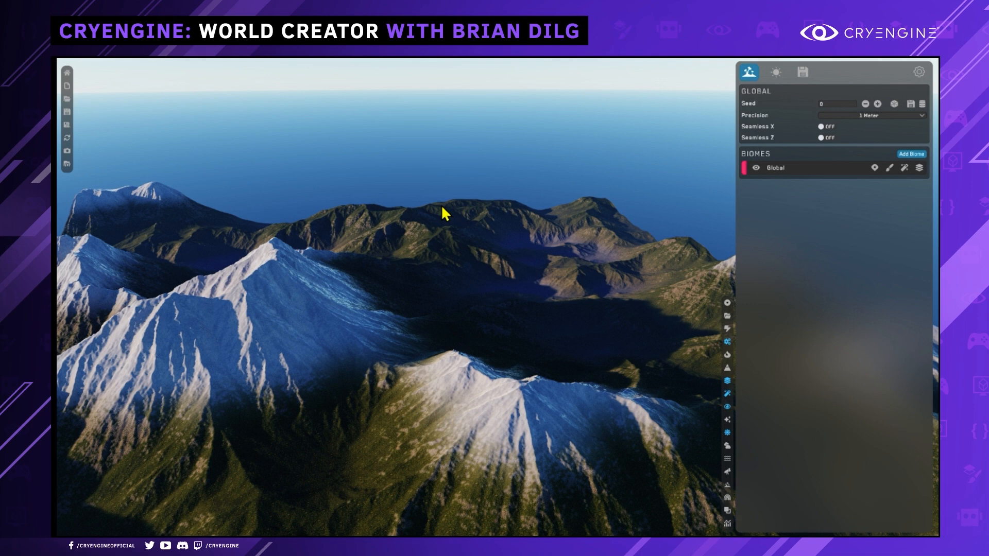
# - Select the Global biome and bring its Base Shape and Base Noise settings into view
pyautogui.click(790, 167)
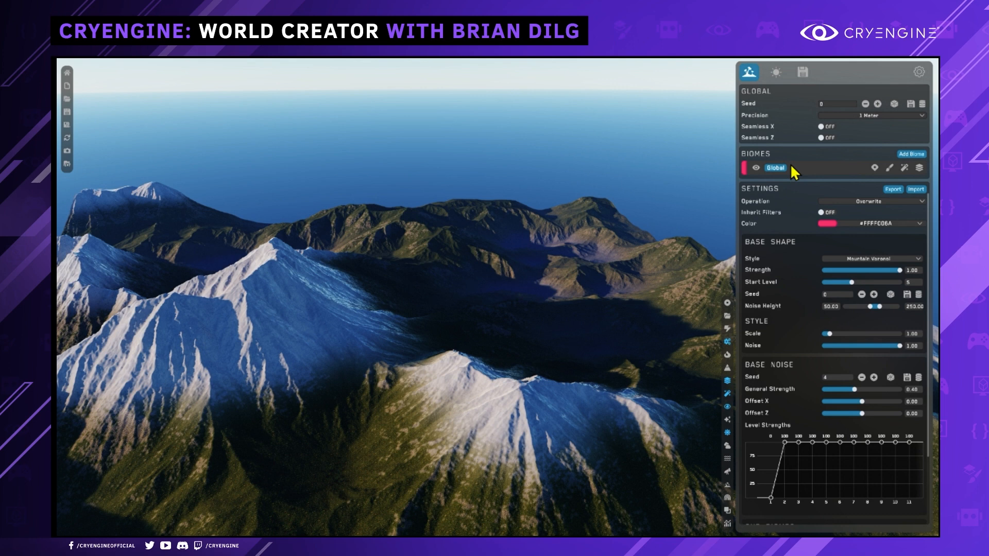
pyautogui.scroll(-1, 887, 204)
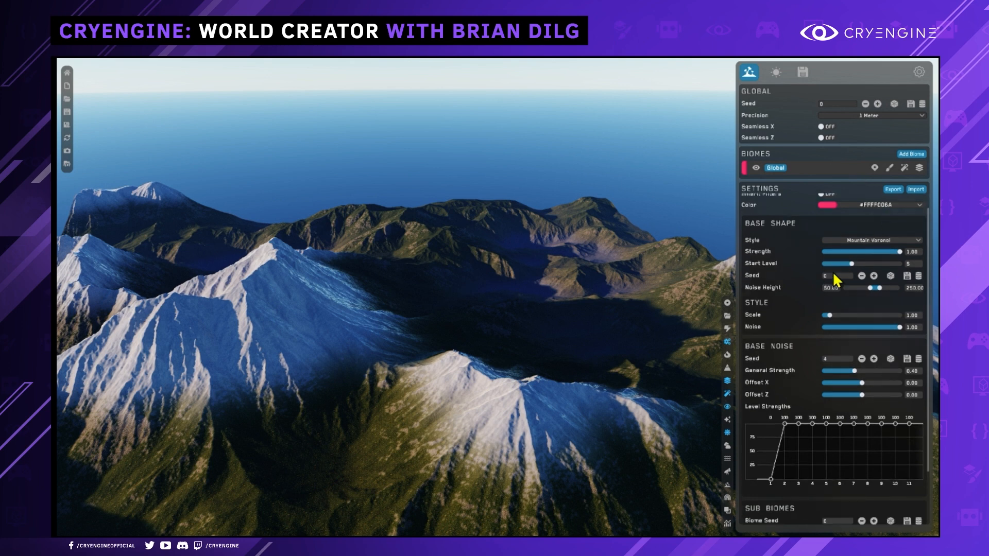